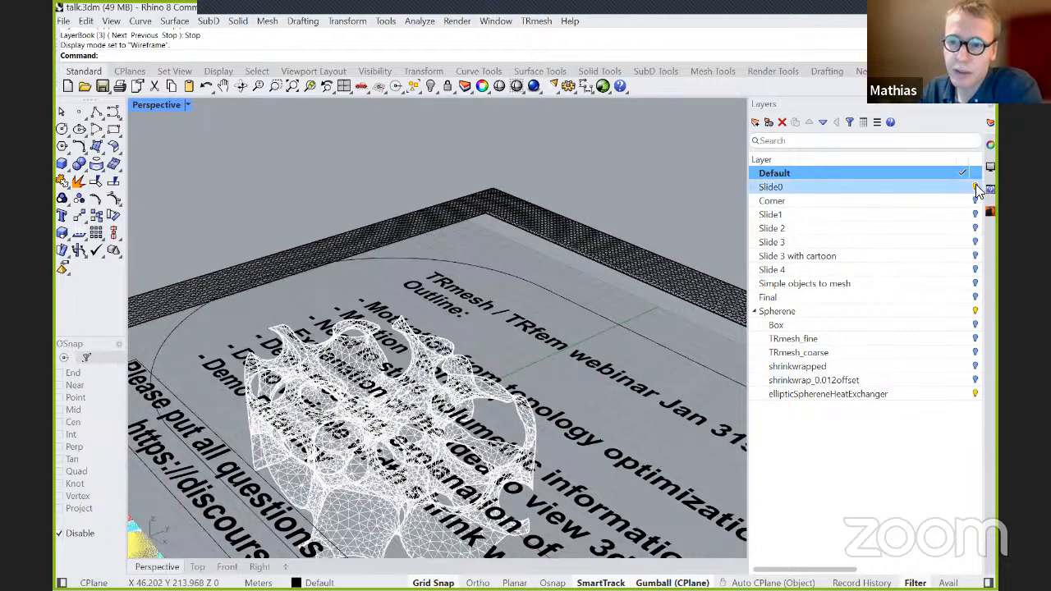
# Hide the Slide0 layer so the Spherene mesh stands clear of the outline text.
pyautogui.click(974, 185)
pyautogui.moveTo(677, 335); pyautogui.dragTo(323, 256, button='right')
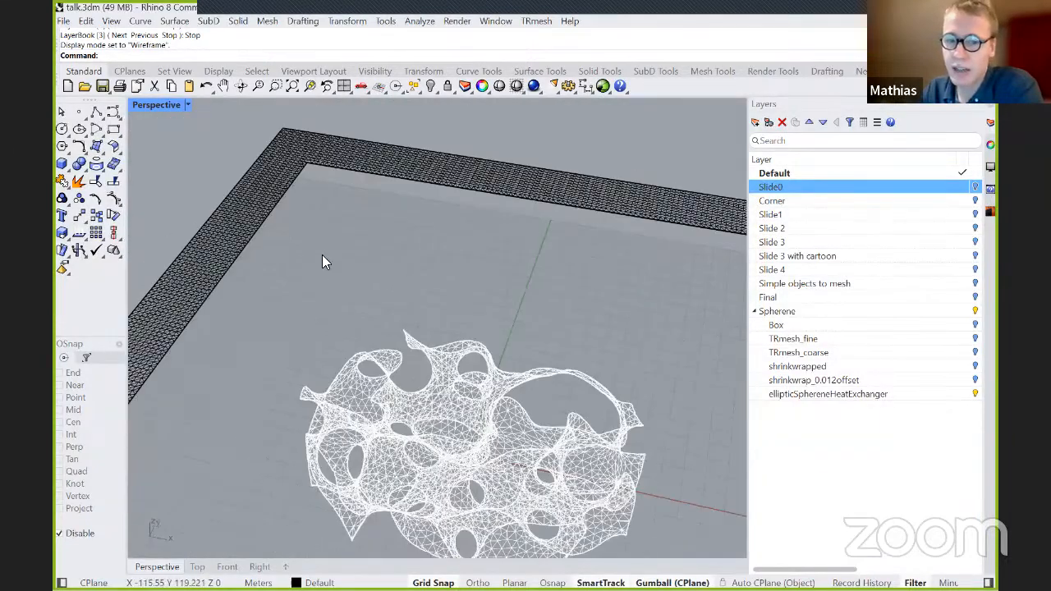
pyautogui.scroll(-3, 322, 255)
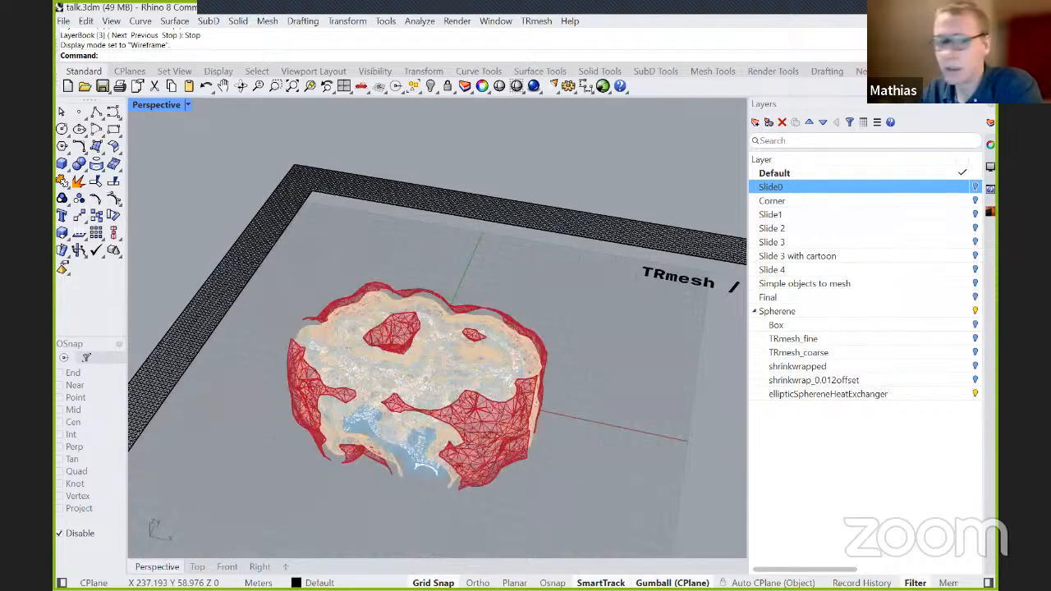
# Set the Perspective viewport to X-Ray display mode for a close view of the nested mesh surfaces.
pyautogui.scroll(2, 426, 441)
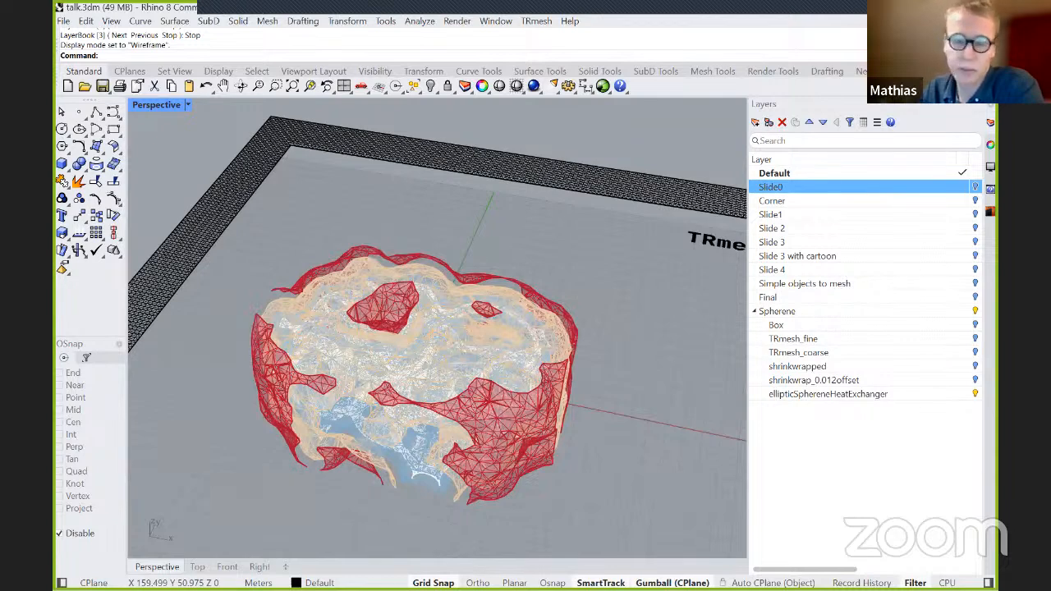
pyautogui.scroll(1, 465, 405)
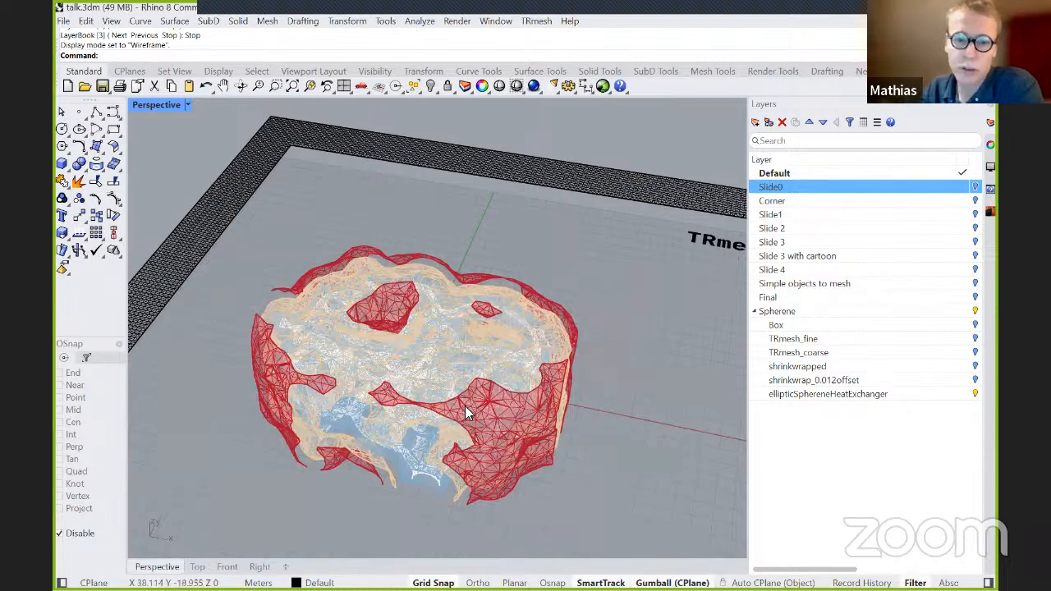
pyautogui.scroll(2, 465, 405)
pyautogui.moveTo(459, 353); pyautogui.dragTo(444, 384, button='right')
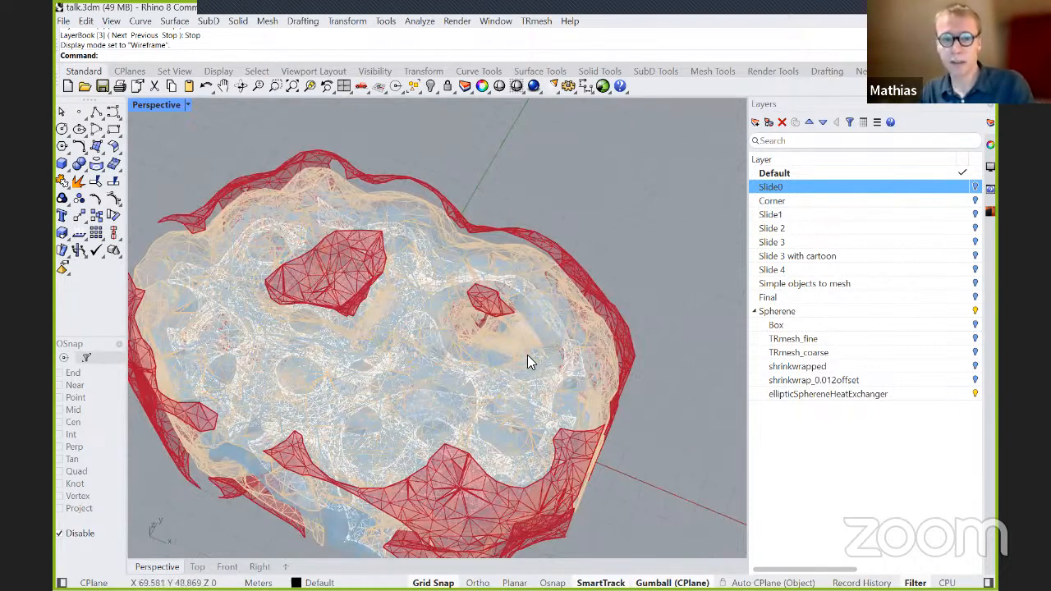
pyautogui.scroll(2, 370, 415)
pyautogui.moveTo(397, 415); pyautogui.dragTo(209, 122, button='right')
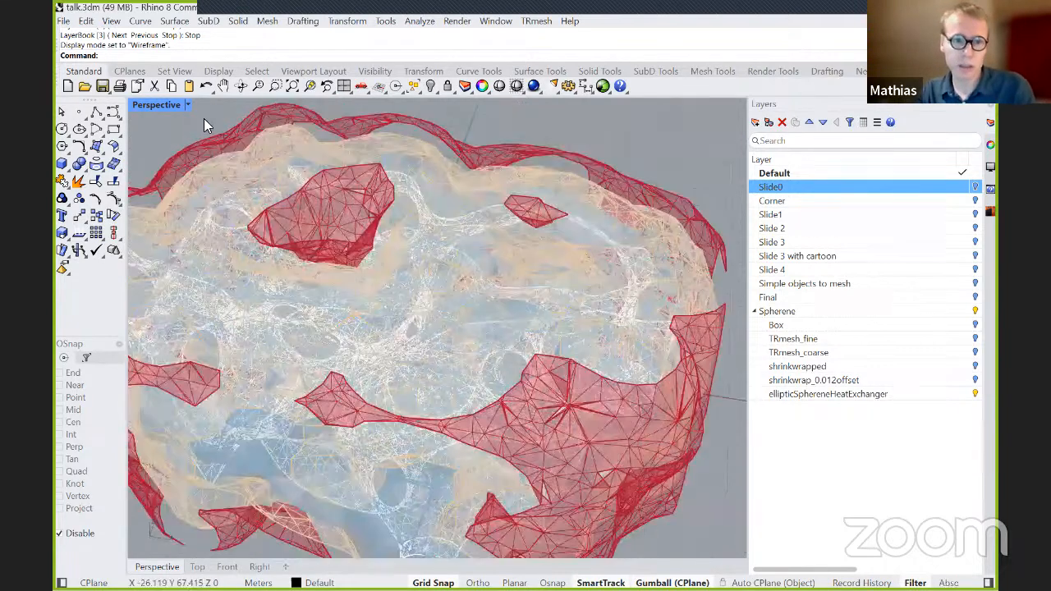
pyautogui.click(187, 105)
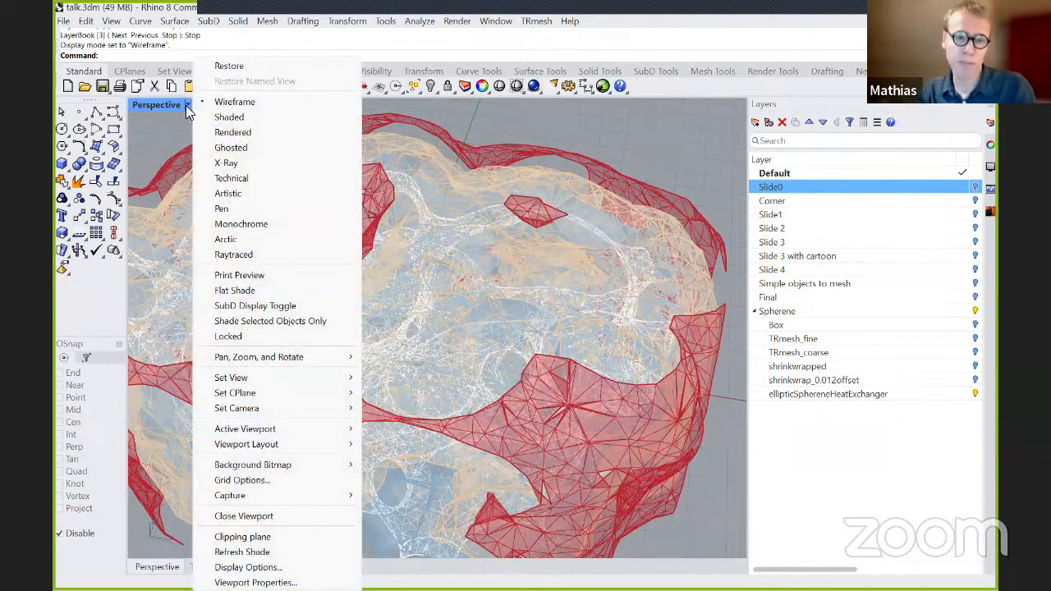
pyautogui.click(226, 162)
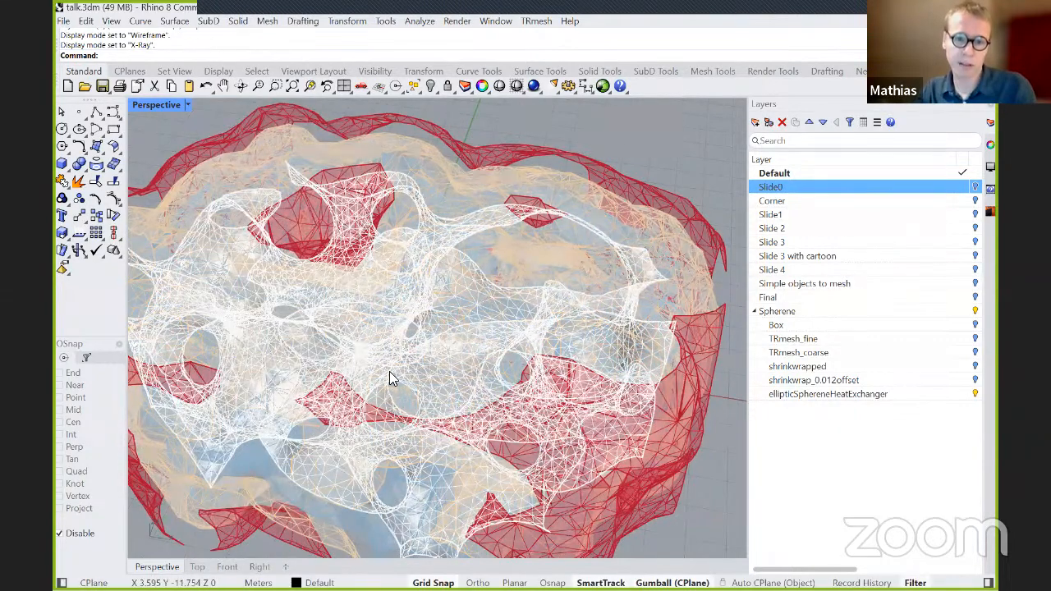
# Examine the white Spherene mesh and the surrounding coloured isosurfaces up close from several angles.
pyautogui.scroll(1, 394, 367)
pyautogui.scroll(1, 465, 368)
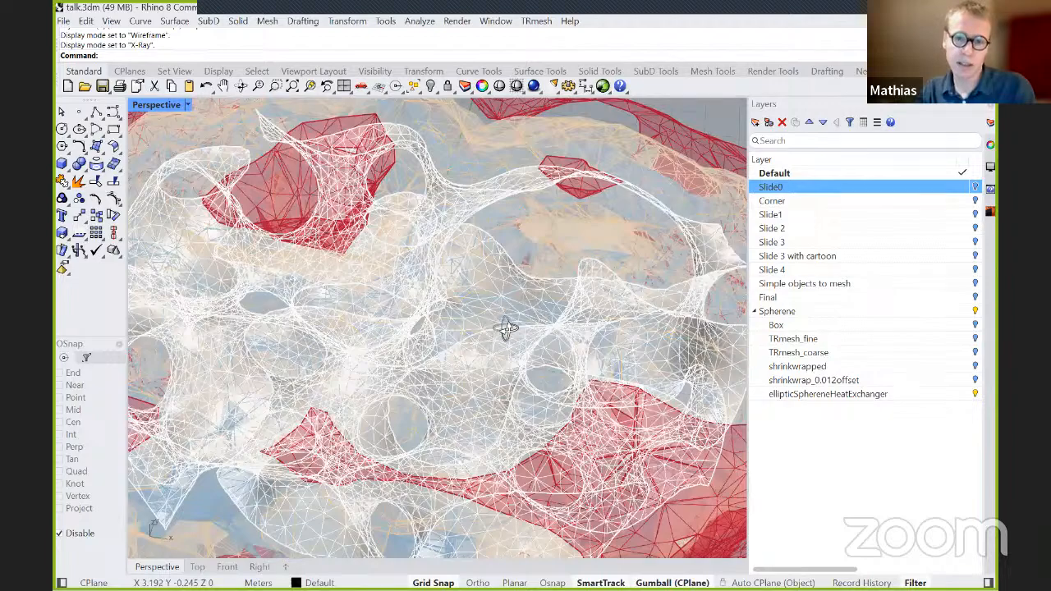
pyautogui.scroll(1, 505, 353)
pyautogui.scroll(1, 530, 378)
pyautogui.moveTo(550, 365); pyautogui.dragTo(436, 348, button='right')
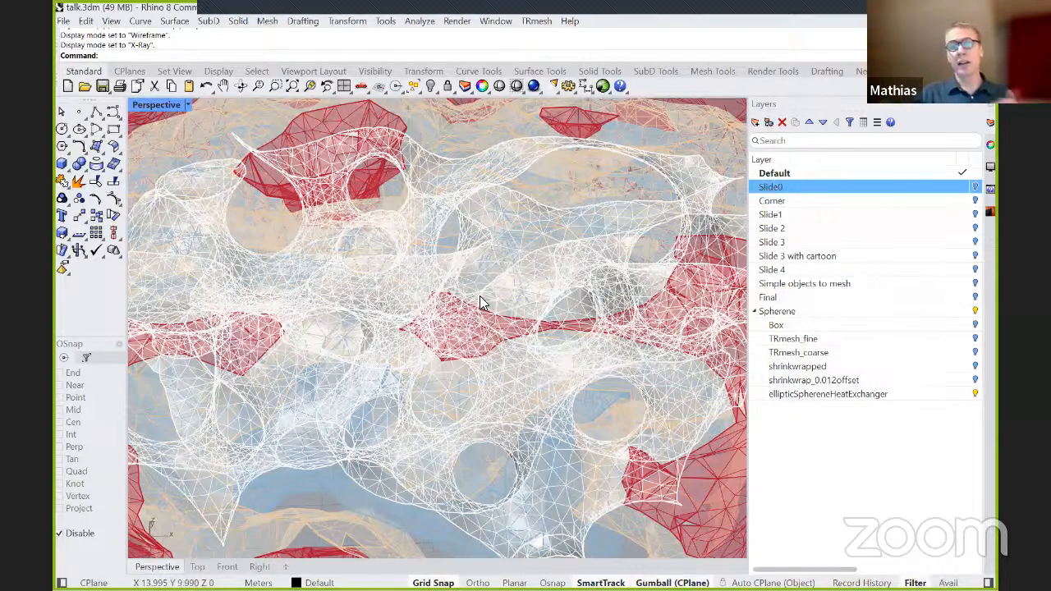
pyautogui.moveTo(496, 305); pyautogui.dragTo(540, 326, button='right')
pyautogui.scroll(3, 558, 316)
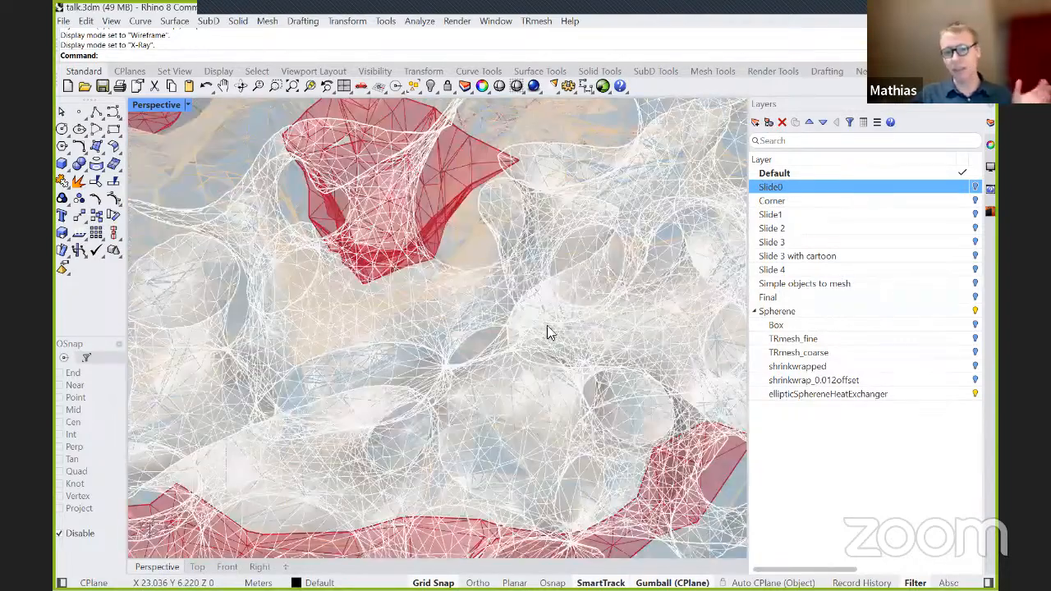
pyautogui.scroll(-4, 533, 319)
pyautogui.moveTo(578, 340); pyautogui.dragTo(475, 364, button='right')
pyautogui.scroll(3, 386, 353)
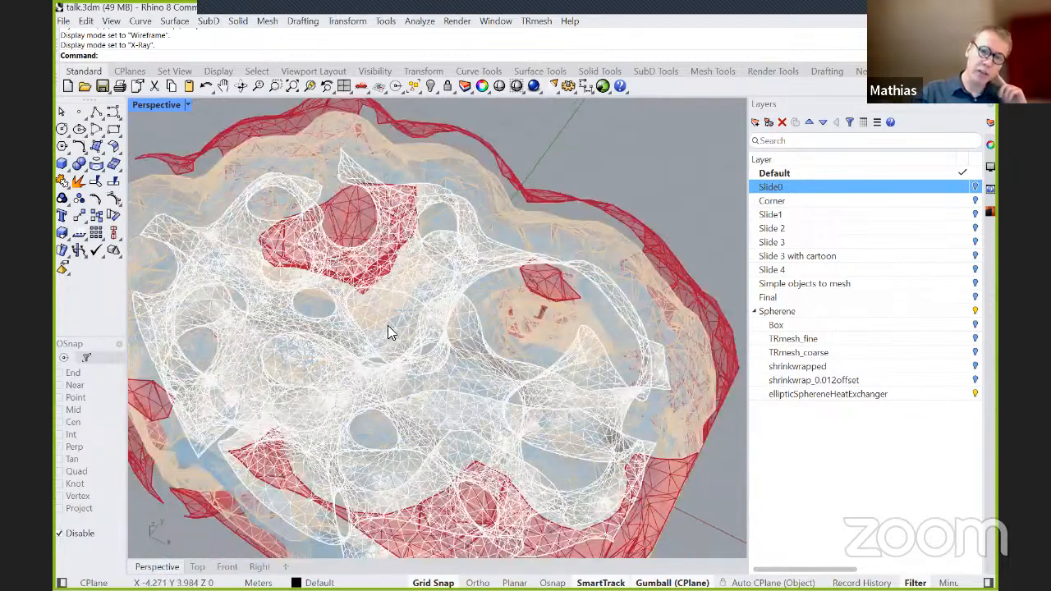
pyautogui.scroll(5, 386, 328)
pyautogui.scroll(2, 435, 353)
pyautogui.scroll(2, 403, 350)
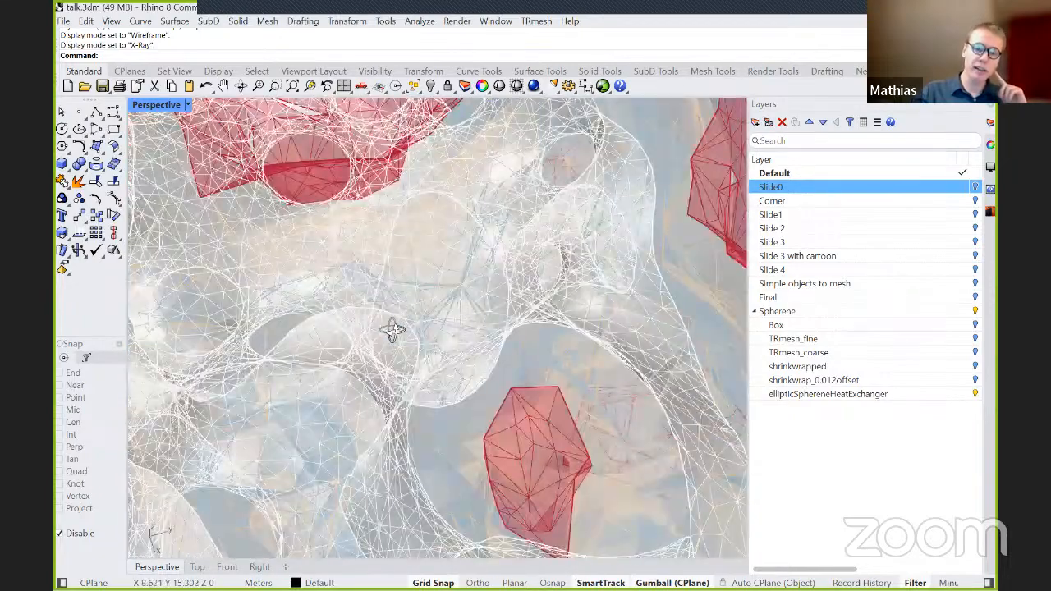
pyautogui.scroll(2, 373, 348)
pyautogui.scroll(2, 355, 353)
pyautogui.scroll(2, 357, 370)
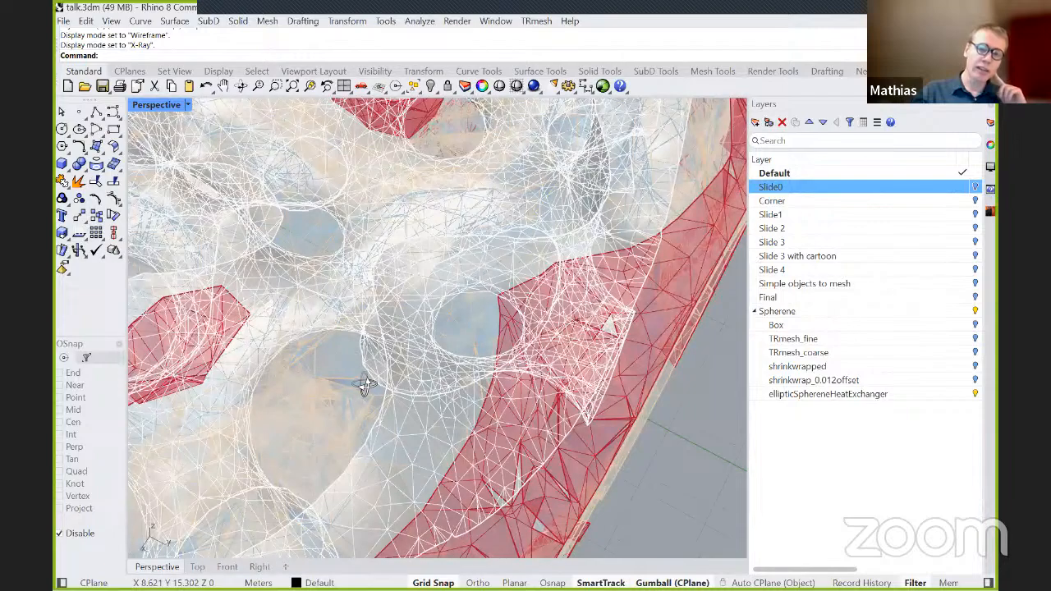
pyautogui.scroll(2, 378, 373)
pyautogui.scroll(2, 439, 338)
pyautogui.scroll(2, 484, 334)
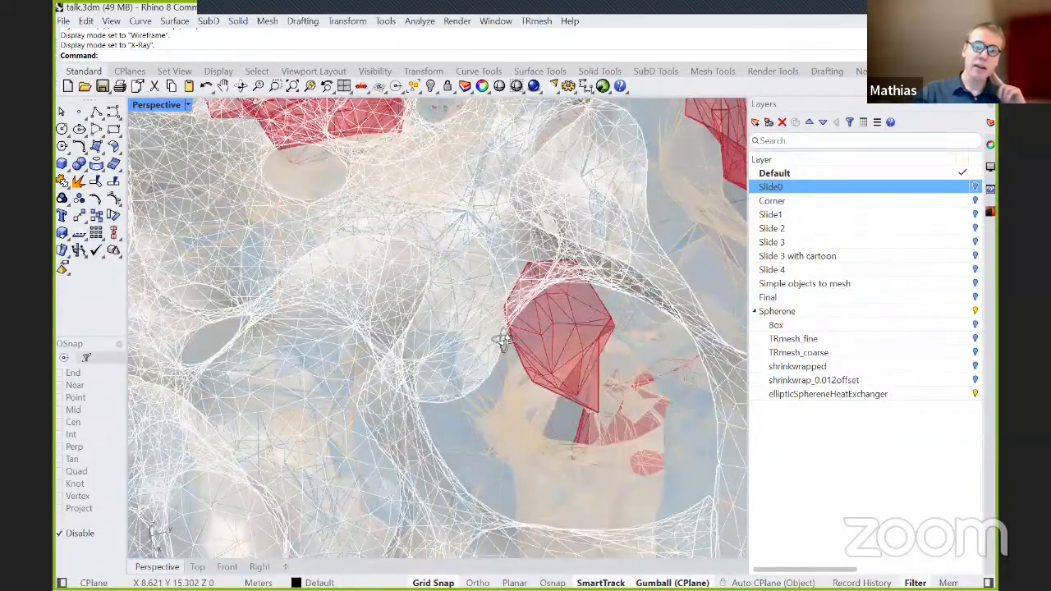
pyautogui.scroll(2, 503, 338)
pyautogui.scroll(2, 514, 343)
pyautogui.scroll(2, 517, 338)
pyautogui.scroll(2, 518, 337)
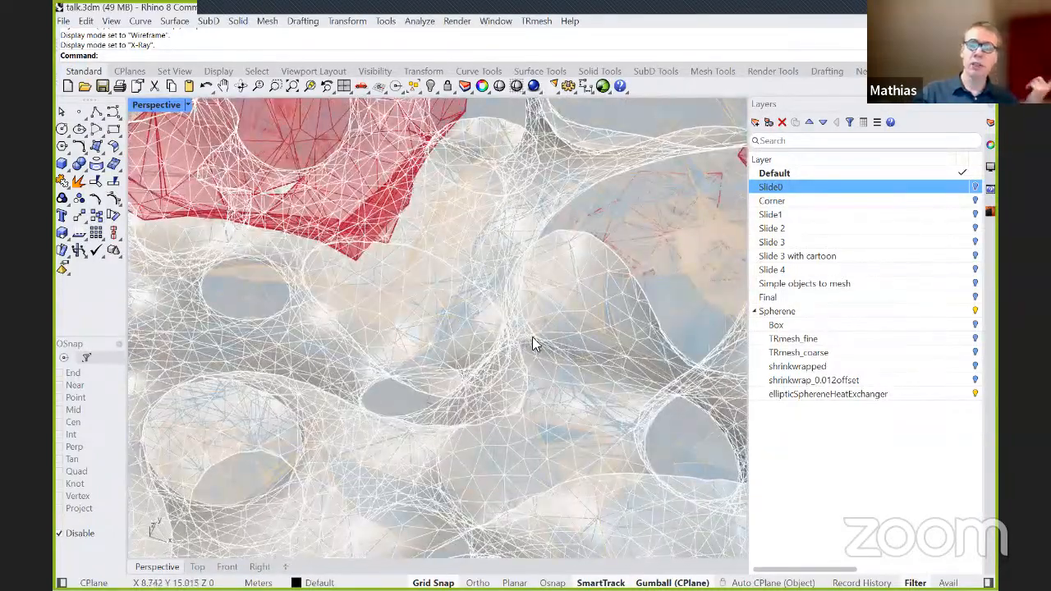
pyautogui.scroll(2, 534, 331)
pyautogui.scroll(-2, 548, 326)
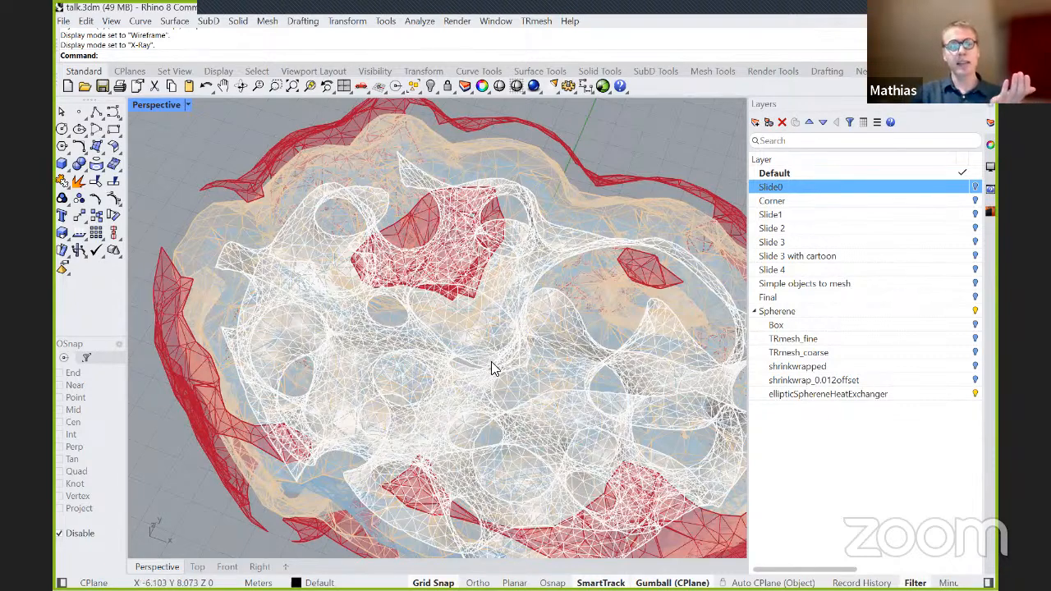
pyautogui.scroll(2, 496, 378)
pyautogui.moveTo(501, 391); pyautogui.dragTo(504, 318, button='right')
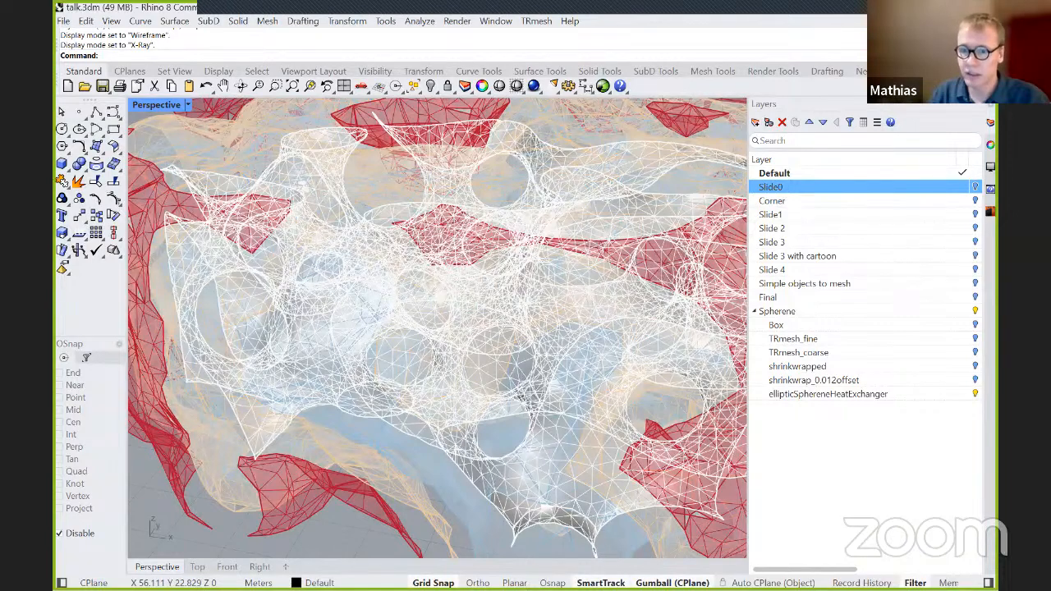
# Switch to the Grasshopper definition main3 and set the first Isovalues slider to 4.340.
pyautogui.hotkey('alt', 'Tab')
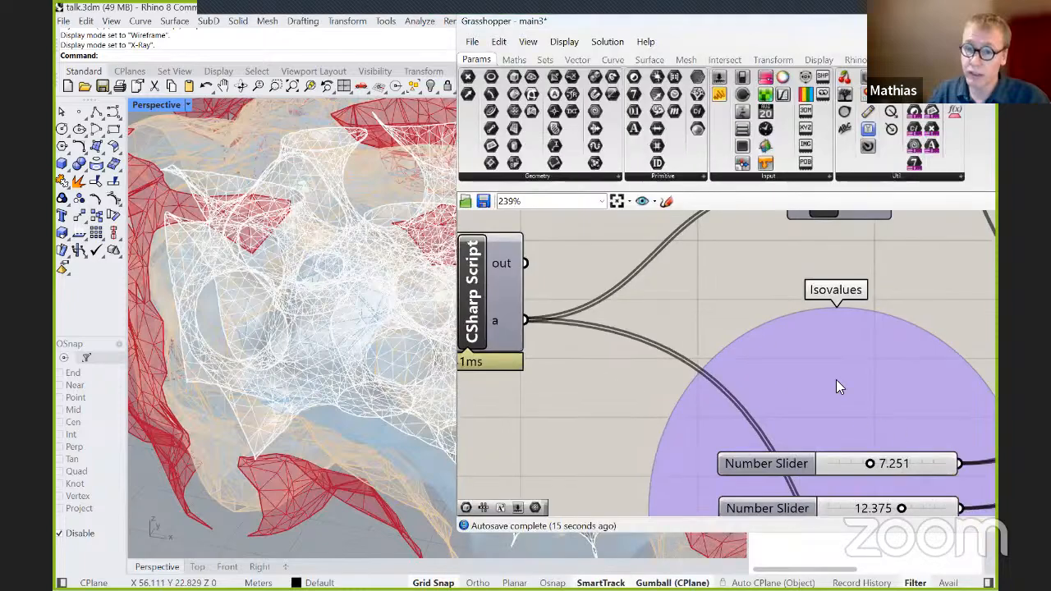
pyautogui.moveTo(824, 350); pyautogui.dragTo(781, 240, button='right')
pyautogui.scroll(1, 830, 355)
pyautogui.moveTo(832, 357)
pyautogui.mouseDown()
pyautogui.moveTo(867, 357)
pyautogui.moveTo(787, 354)
pyautogui.moveTo(822, 353)
pyautogui.moveTo(811, 354)
pyautogui.mouseUp()
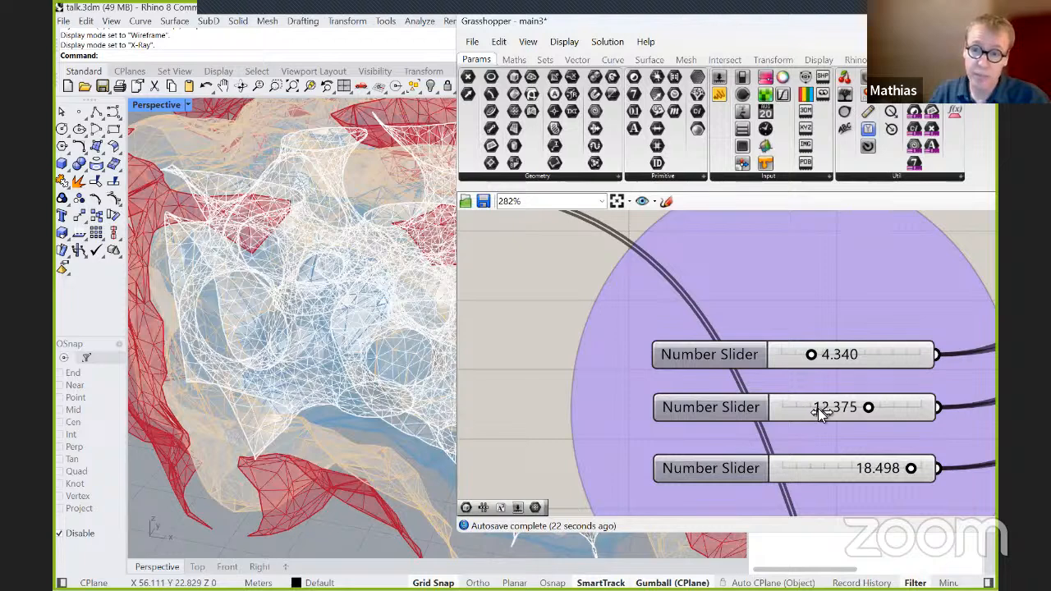
# Try 2.649 on the second Isovalues slider before setting it to 13.937, and set the third to 14.238.
pyautogui.moveTo(868, 407); pyautogui.dragTo(809, 408)
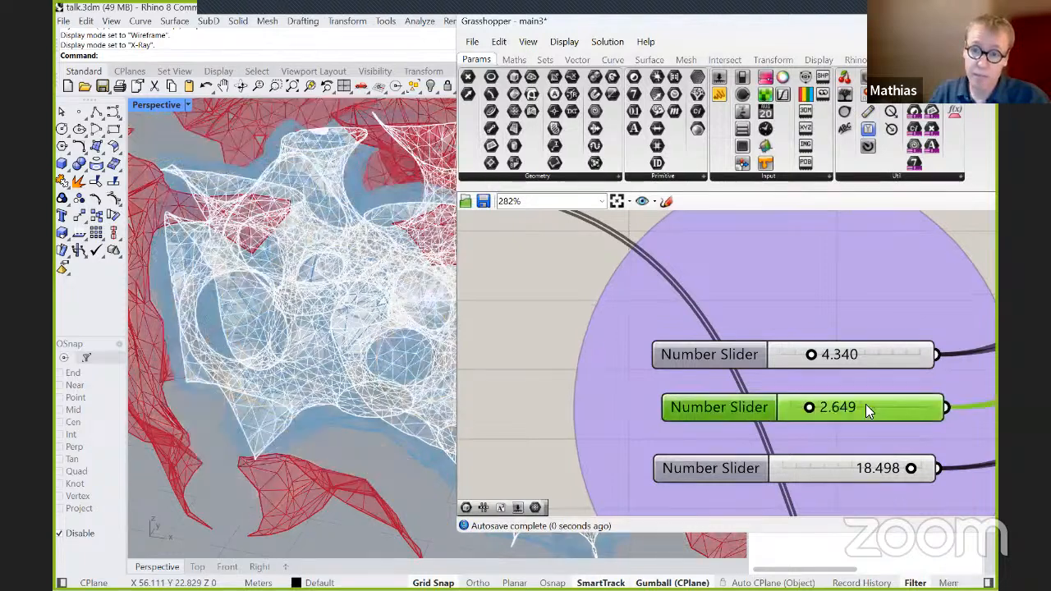
pyautogui.doubleClick(813, 412)
pyautogui.click(759, 414)
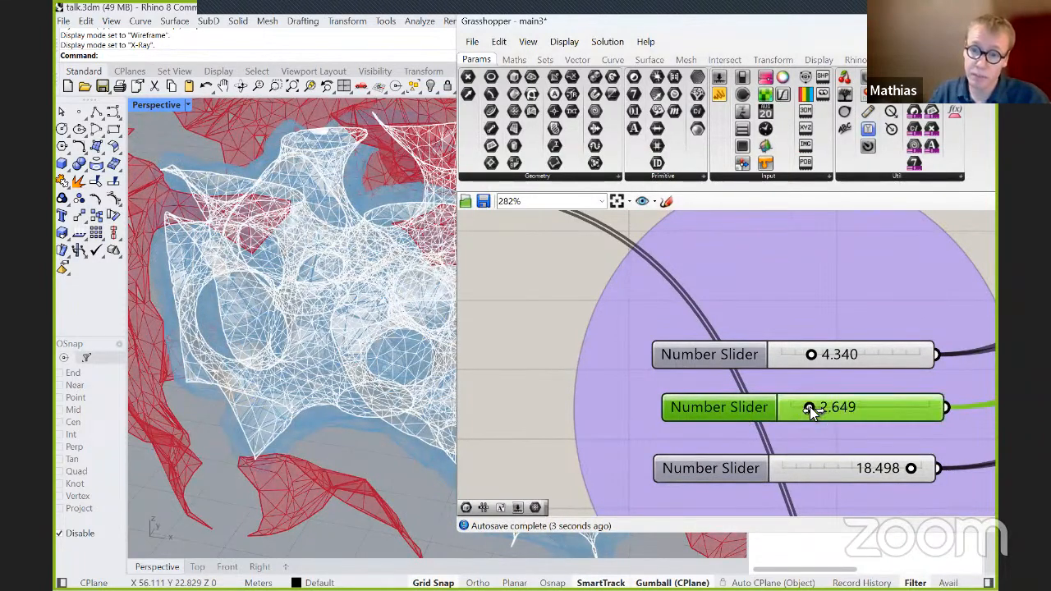
pyautogui.moveTo(811, 412)
pyautogui.mouseDown()
pyautogui.moveTo(874, 413)
pyautogui.moveTo(831, 414)
pyautogui.mouseUp()
pyautogui.moveTo(852, 416); pyautogui.dragTo(903, 415)
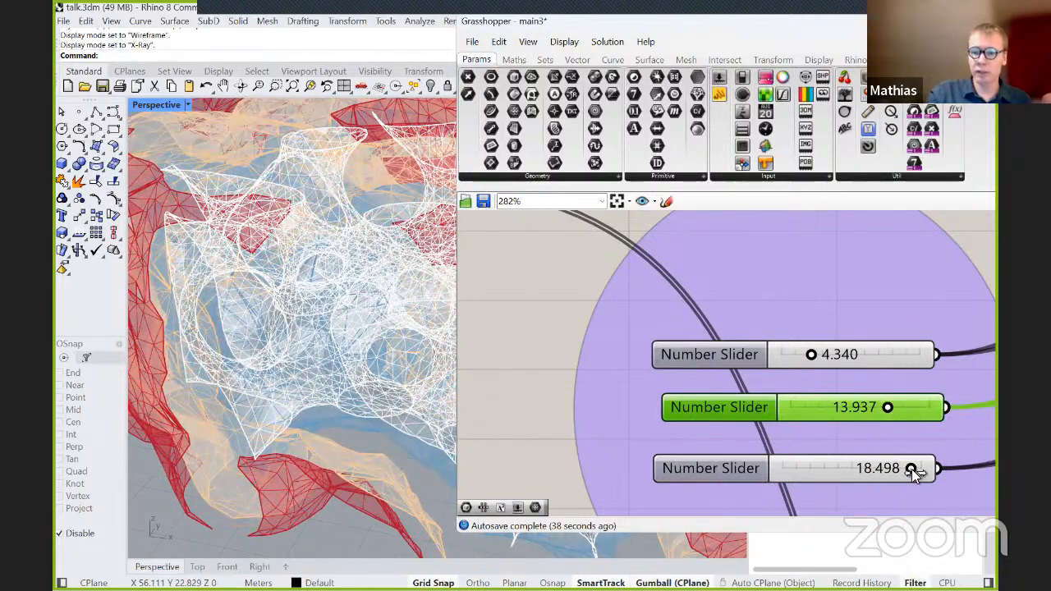
pyautogui.moveTo(910, 470); pyautogui.dragTo(877, 467)
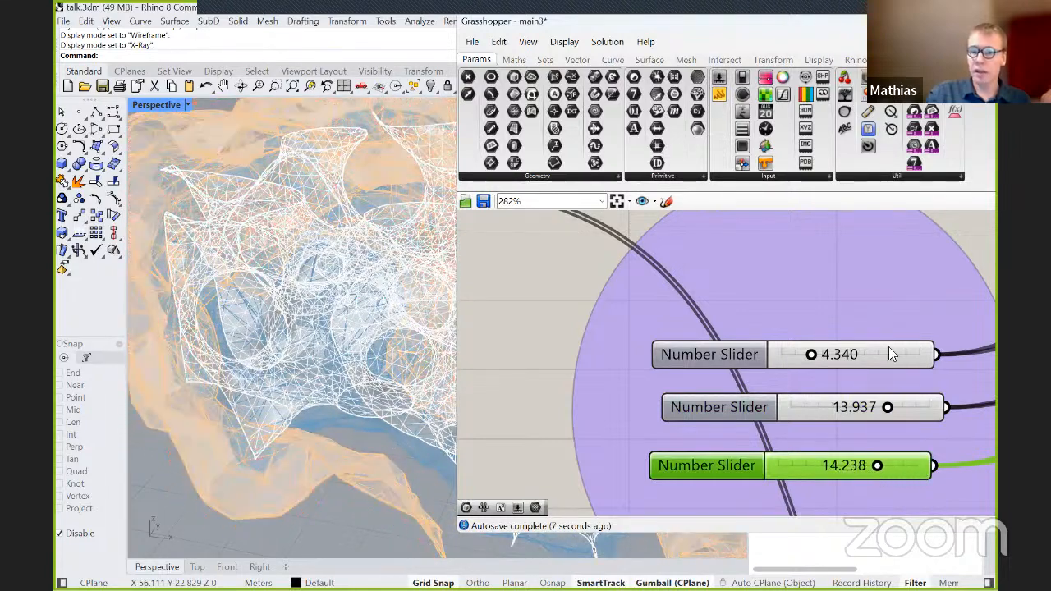
# Examine how the isovalues and scalar field feed the Isosurface TRMesh component, and view the whole resulting mesh in the viewport.
pyautogui.scroll(-5, 622, 317)
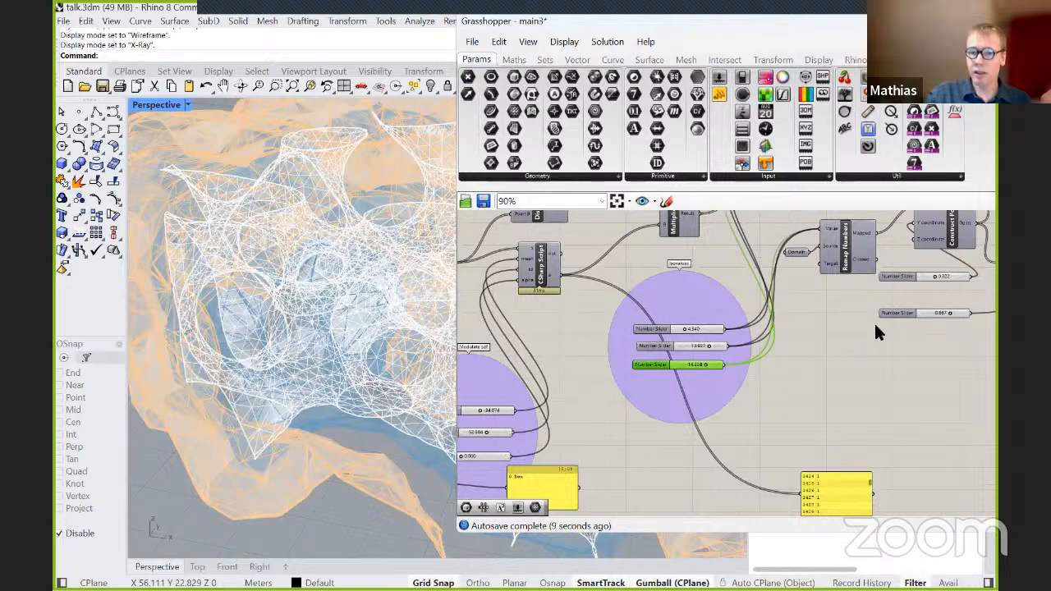
pyautogui.moveTo(873, 334); pyautogui.dragTo(852, 457, button='right')
pyautogui.scroll(3, 762, 292)
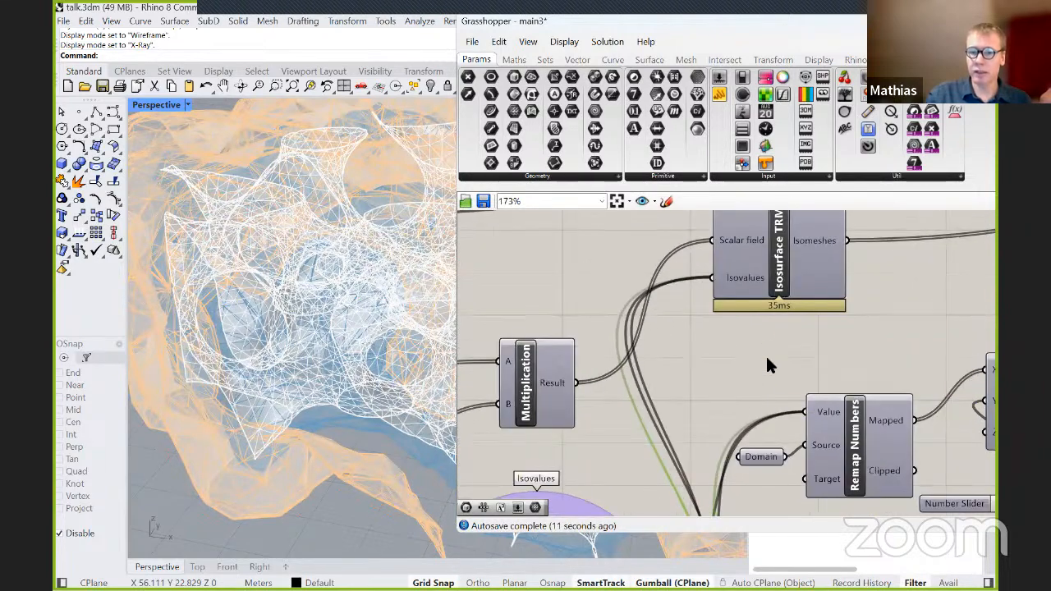
pyautogui.scroll(-3, 274, 335)
pyautogui.moveTo(275, 334); pyautogui.dragTo(443, 305, button='right')
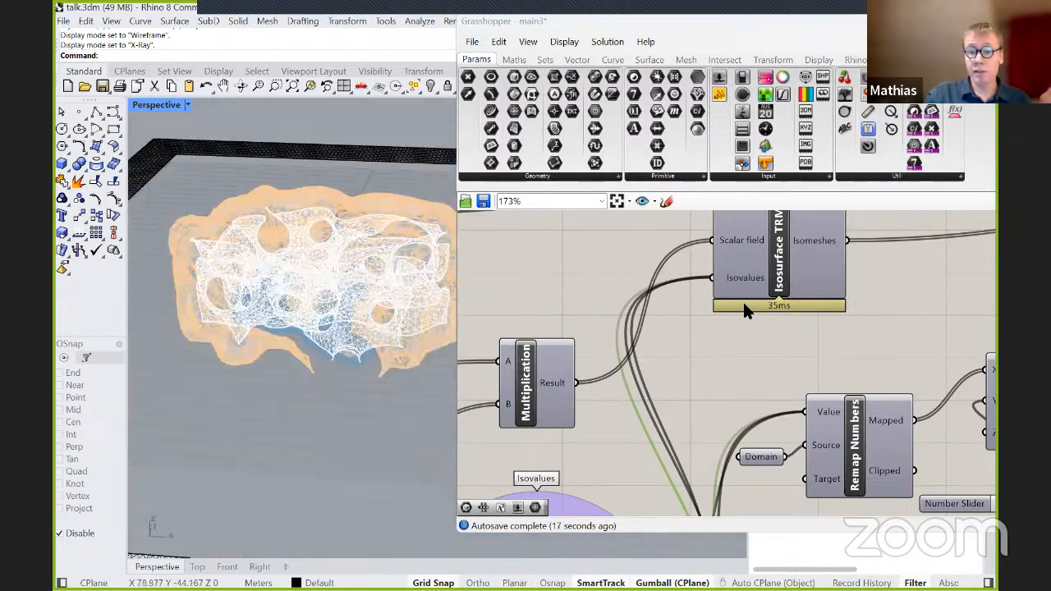
pyautogui.scroll(1, 762, 299)
pyautogui.scroll(1, 762, 299)
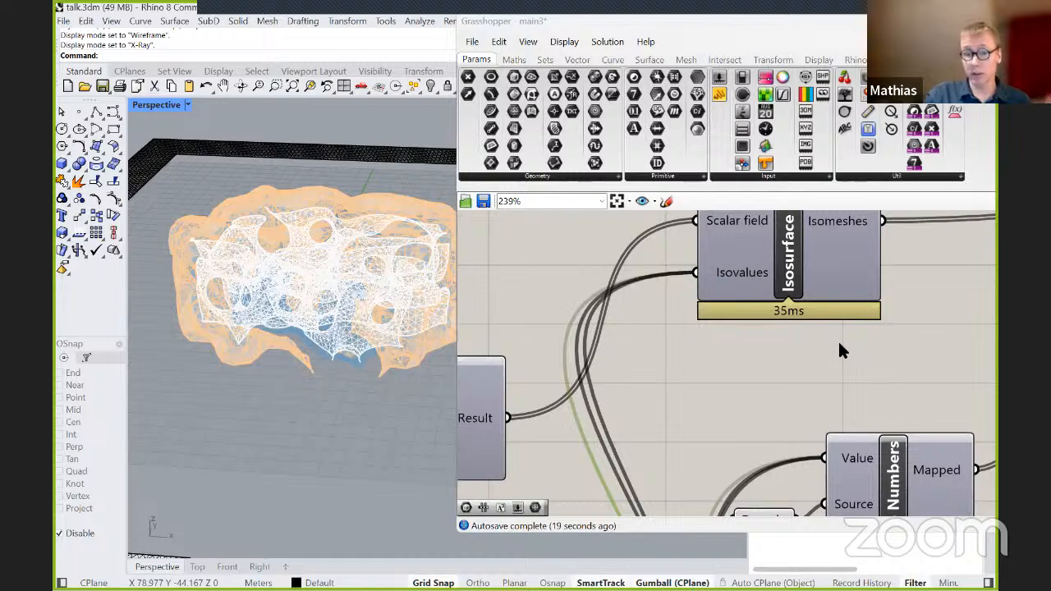
pyautogui.scroll(1, 841, 350)
# Set the third Isovalues slider to 17.972.
pyautogui.scroll(-4, 702, 349)
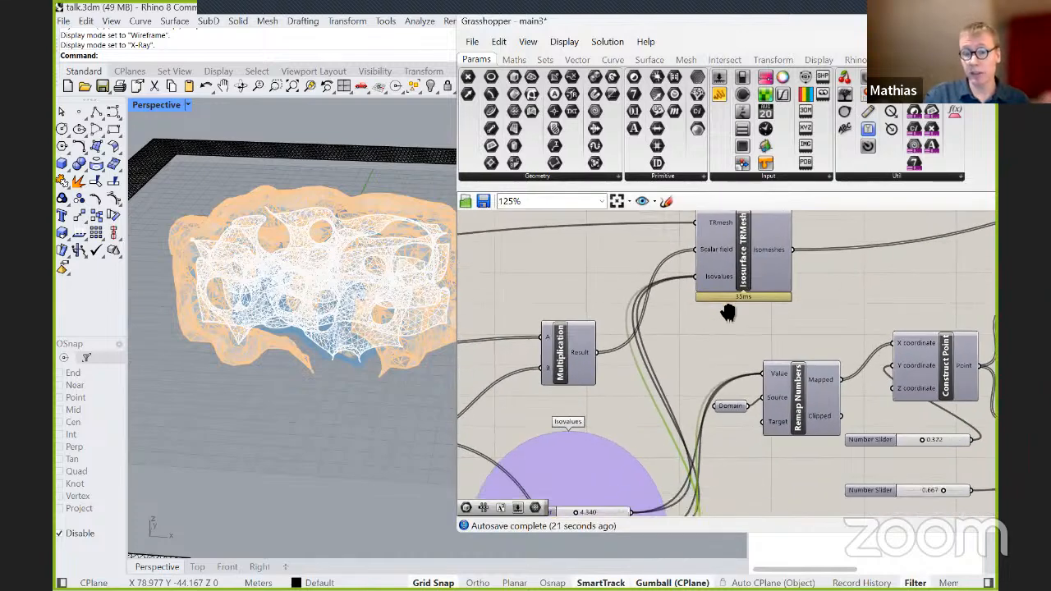
pyautogui.scroll(3, 681, 423)
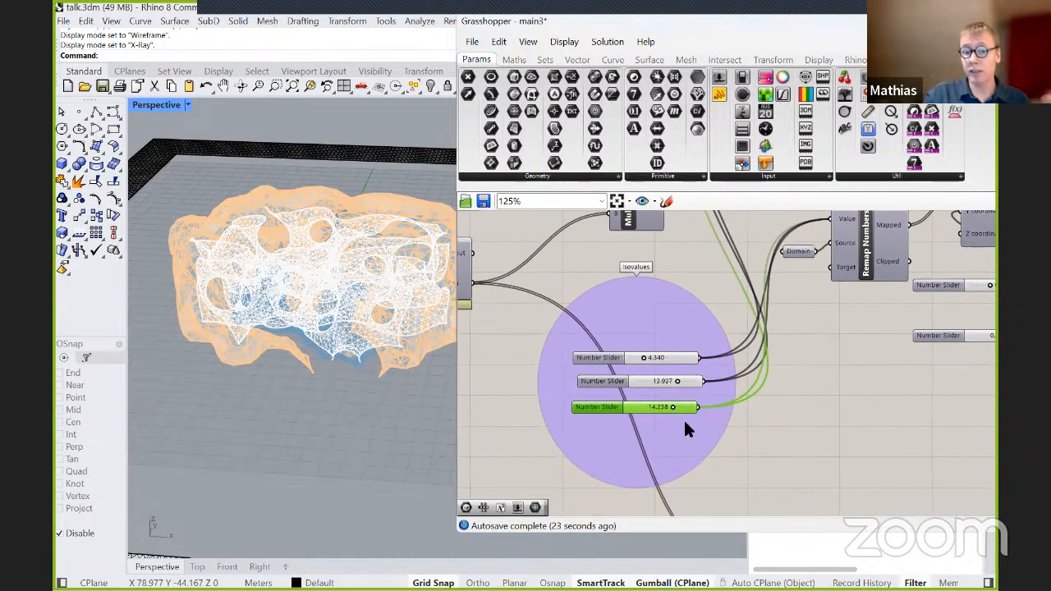
pyautogui.moveTo(670, 403); pyautogui.dragTo(695, 404)
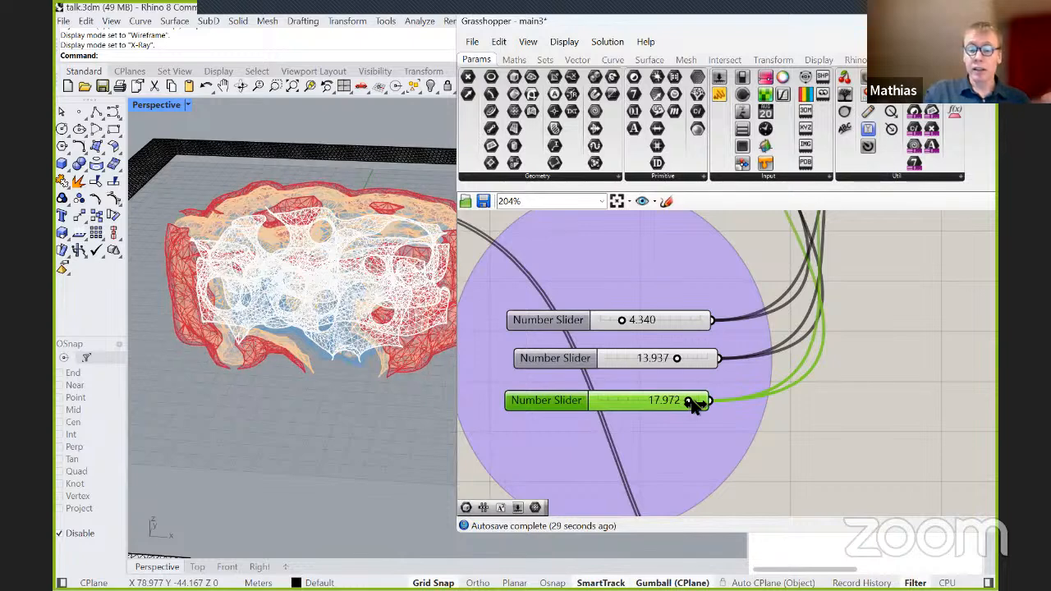
# Examine the mesh in the viewport and the graph from the Isosurface component back to the Modulate sdf sliders.
pyautogui.scroll(-3, 695, 399)
pyautogui.scroll(-3, 702, 392)
pyautogui.scroll(2, 704, 312)
pyautogui.moveTo(703, 312); pyautogui.dragTo(757, 348, button='right')
pyautogui.scroll(-1, 749, 343)
pyautogui.moveTo(347, 264); pyautogui.dragTo(328, 349, button='right')
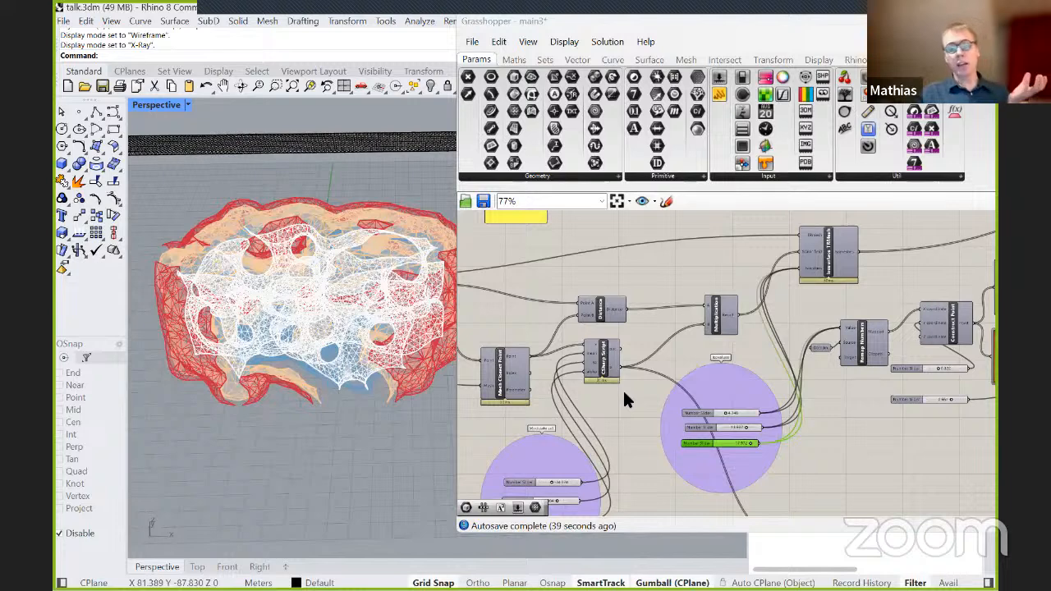
pyautogui.scroll(-1, 631, 424)
pyautogui.moveTo(631, 425)
pyautogui.mouseDown(button='right')
pyautogui.moveTo(645, 405)
pyautogui.moveTo(660, 409)
pyautogui.mouseUp(button='right')
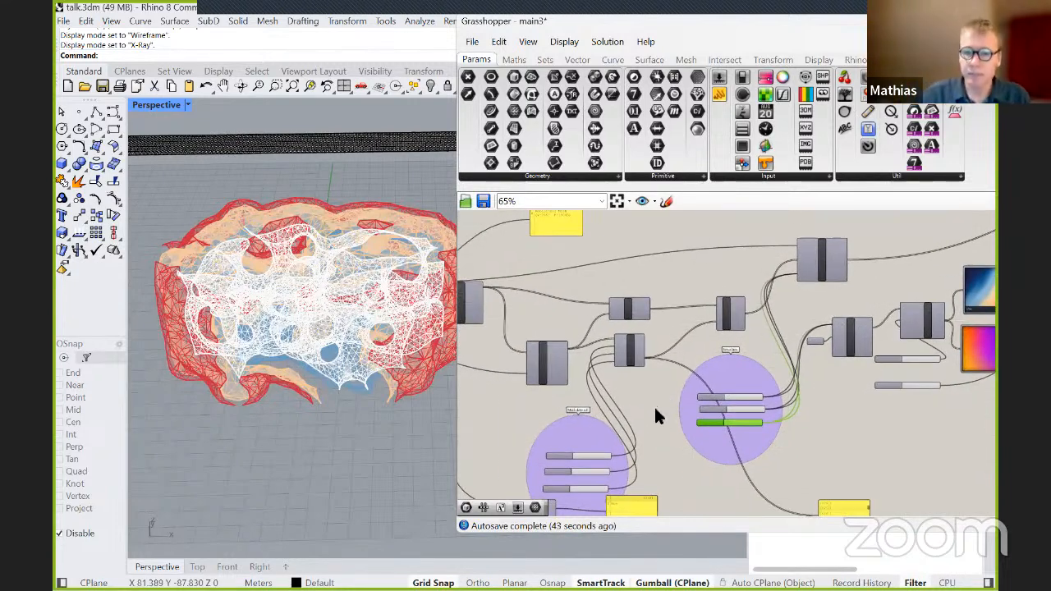
pyautogui.scroll(3, 653, 405)
pyautogui.moveTo(664, 411); pyautogui.dragTo(738, 320, button='right')
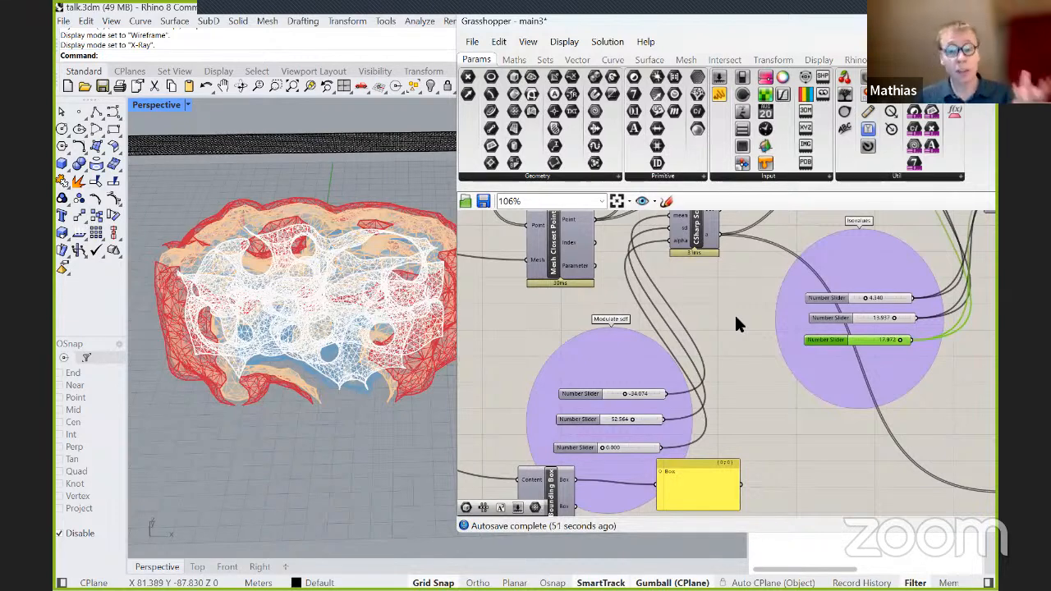
pyautogui.scroll(1, 615, 381)
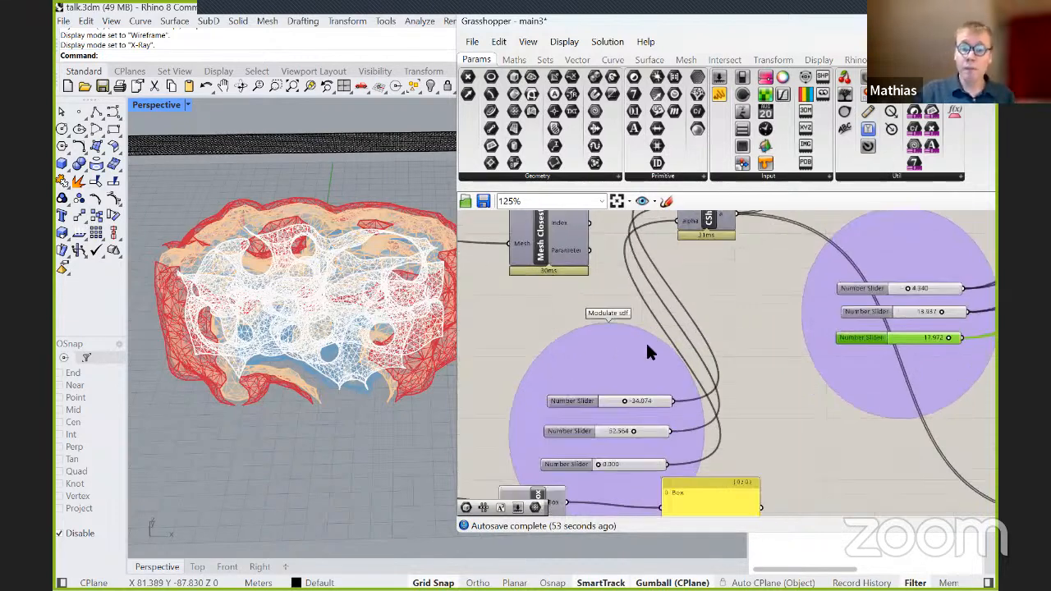
# Try 5.953 on the third Modulate sdf slider.
pyautogui.moveTo(737, 306); pyautogui.dragTo(735, 403, button='right')
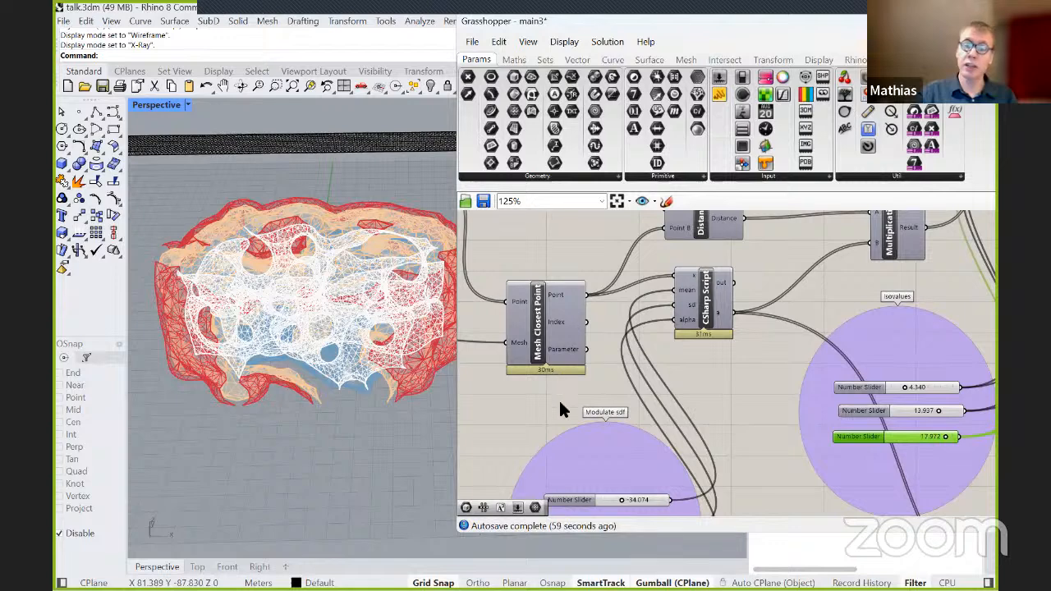
pyautogui.scroll(-1, 570, 383)
pyautogui.scroll(2, 298, 294)
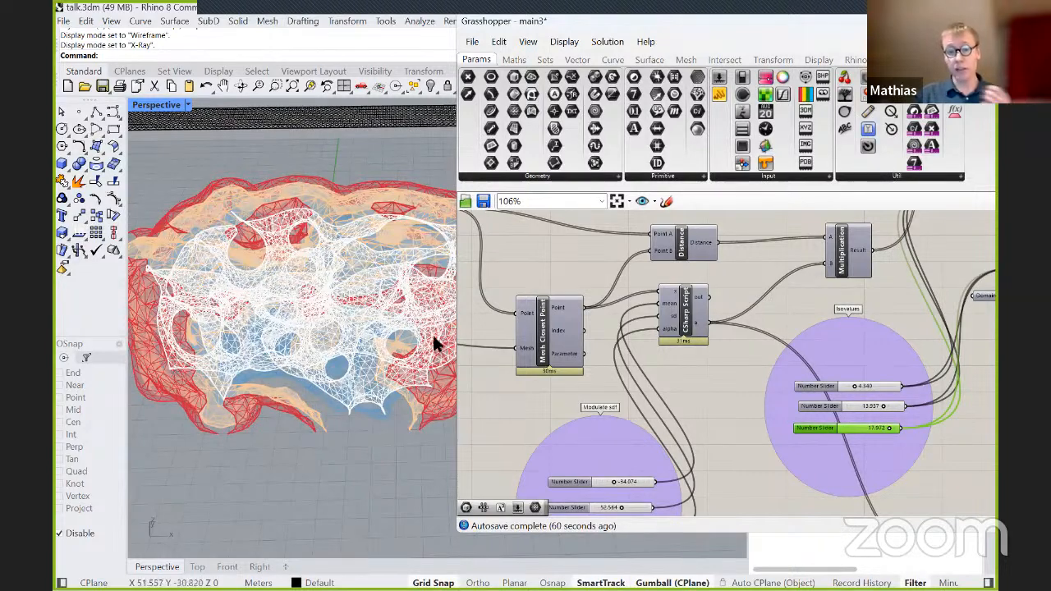
pyautogui.moveTo(699, 416); pyautogui.dragTo(750, 301, button='right')
pyautogui.scroll(3, 657, 429)
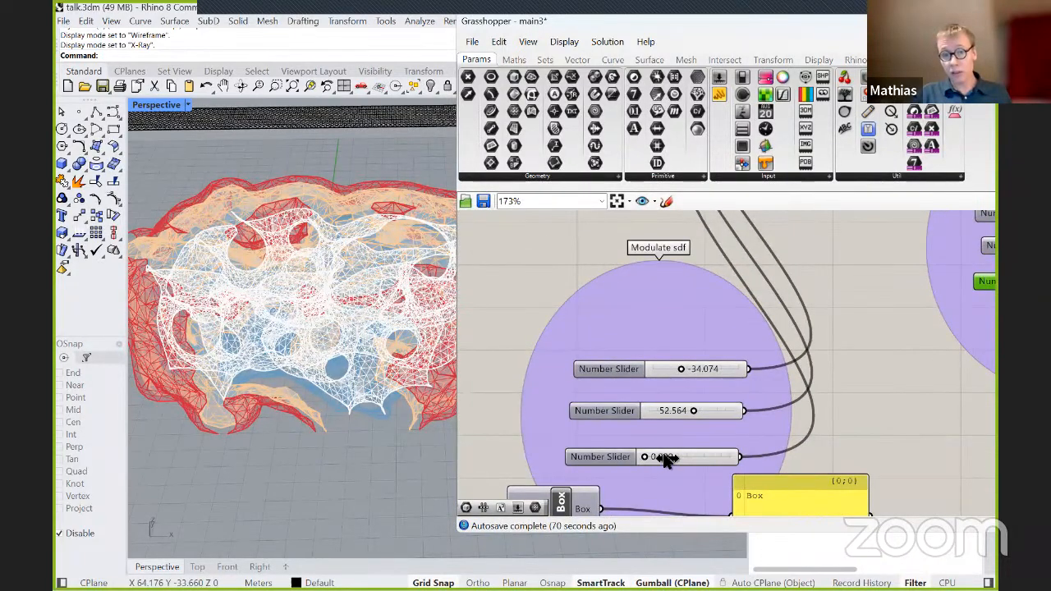
pyautogui.moveTo(670, 451)
pyautogui.mouseDown()
pyautogui.moveTo(728, 448)
pyautogui.moveTo(696, 462)
pyautogui.moveTo(727, 459)
pyautogui.moveTo(676, 458)
pyautogui.moveTo(695, 460)
pyautogui.moveTo(688, 450)
pyautogui.mouseUp()
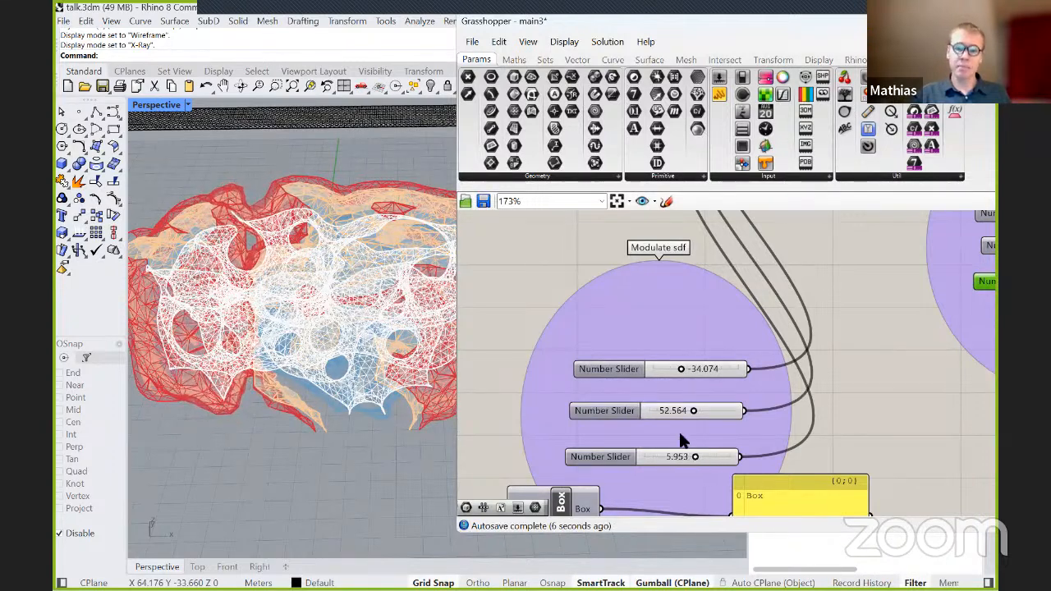
# Try 26.673 on the second Modulate sdf slider and 7.102 on the first.
pyautogui.scroll(2, 679, 413)
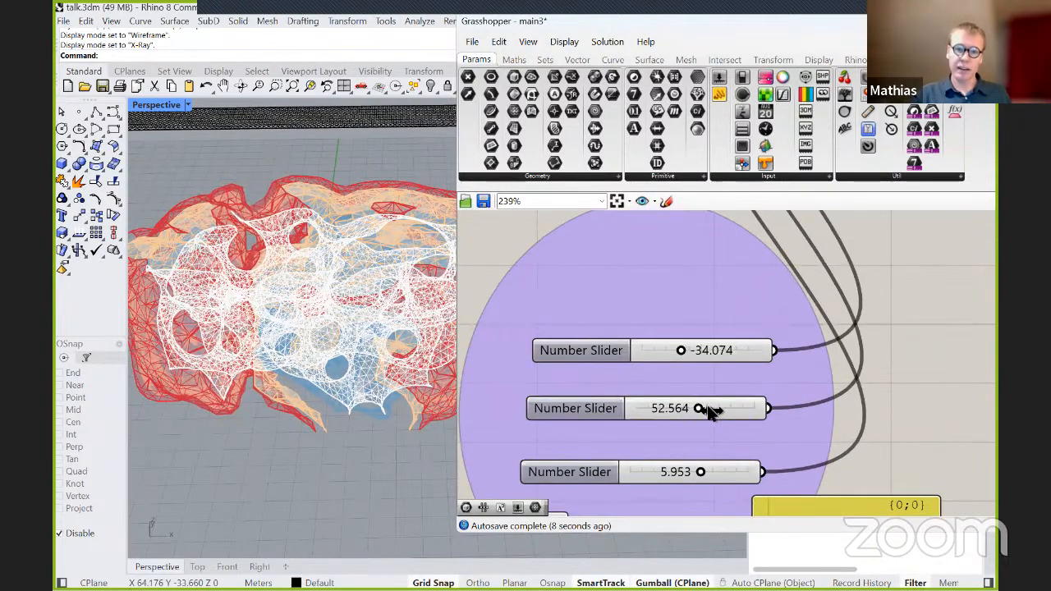
pyautogui.moveTo(705, 408); pyautogui.dragTo(674, 408)
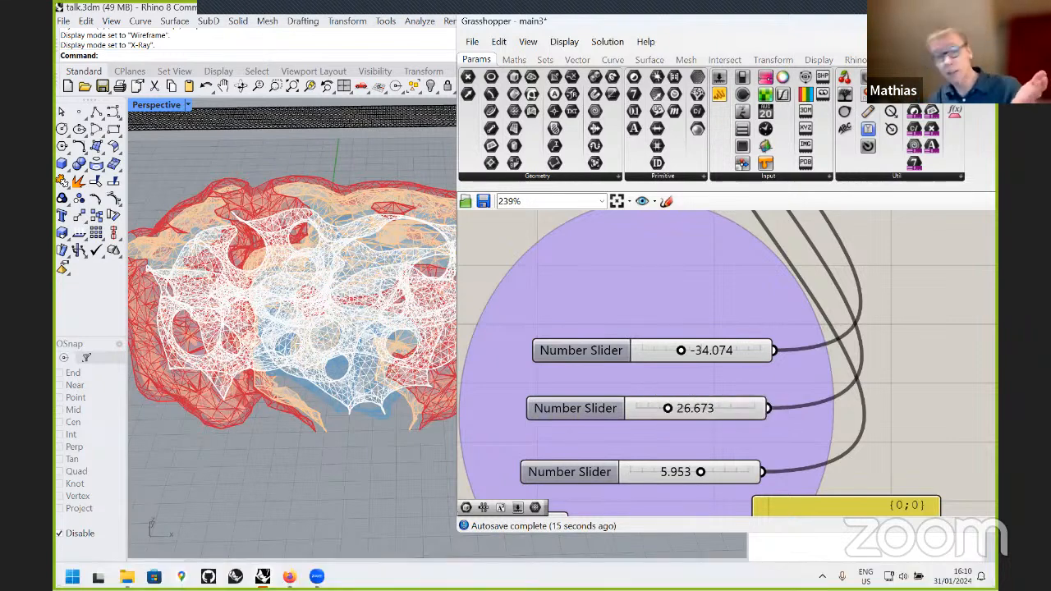
pyautogui.scroll(1, 720, 320)
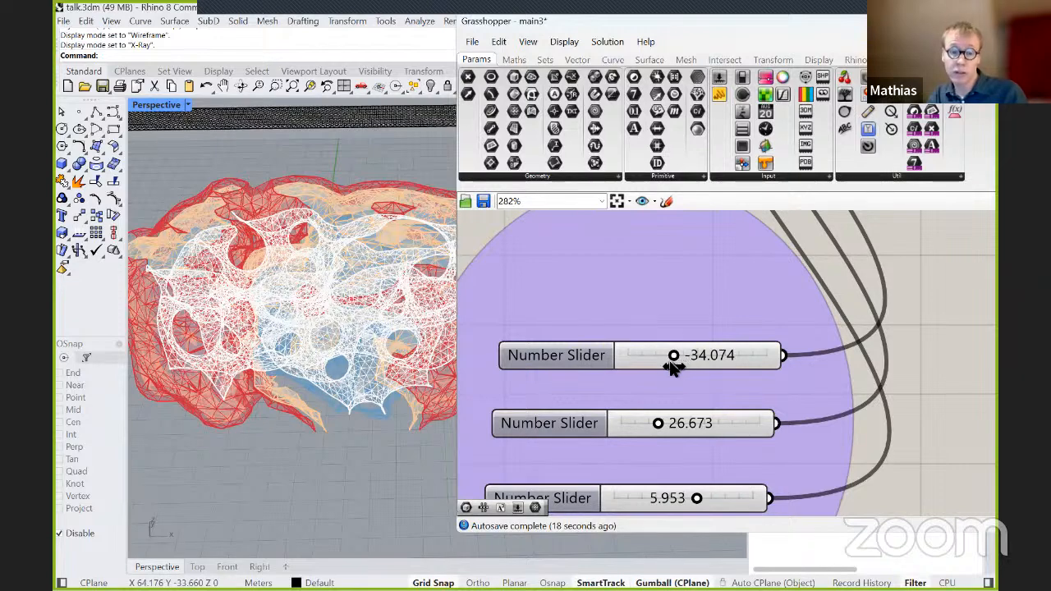
pyautogui.moveTo(666, 361); pyautogui.dragTo(724, 380)
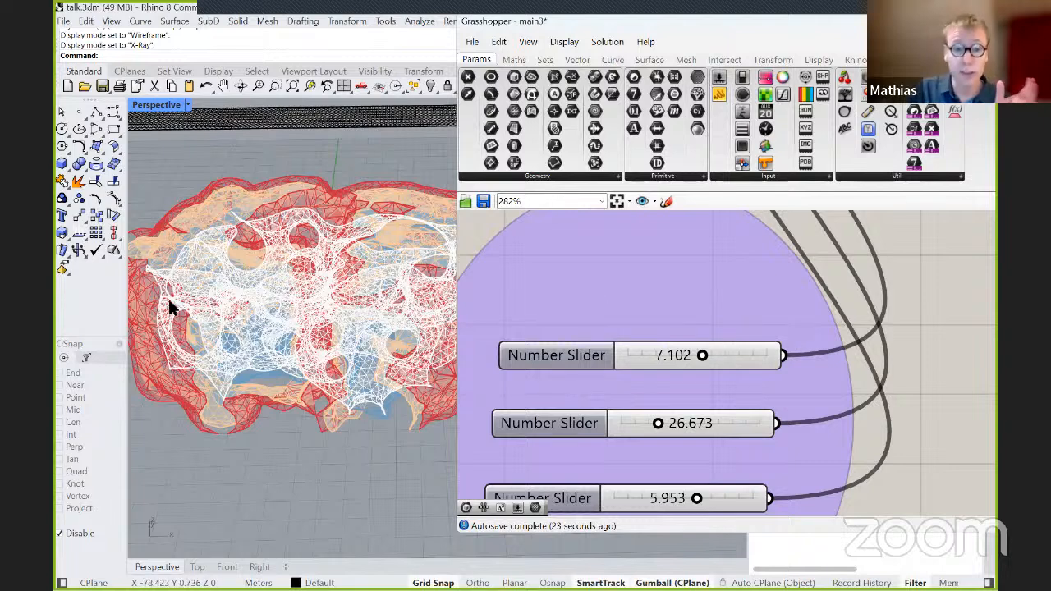
# Move the Grasshopper window aside to uncover more of the viewport and examine the modulated isosurfaces up close from another angle.
pyautogui.scroll(2, 312, 295)
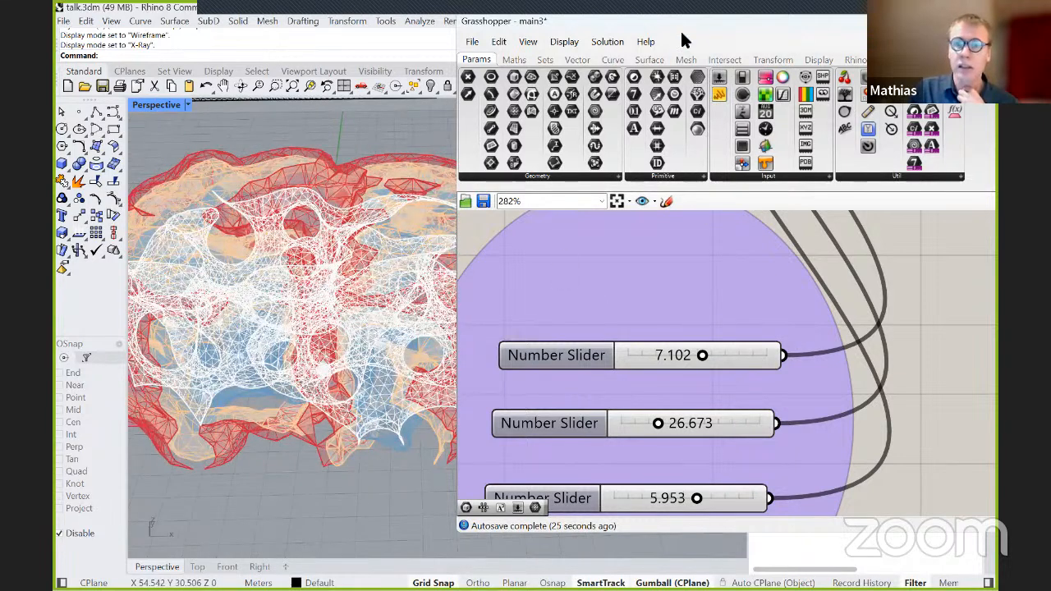
pyautogui.moveTo(679, 30); pyautogui.dragTo(687, 33)
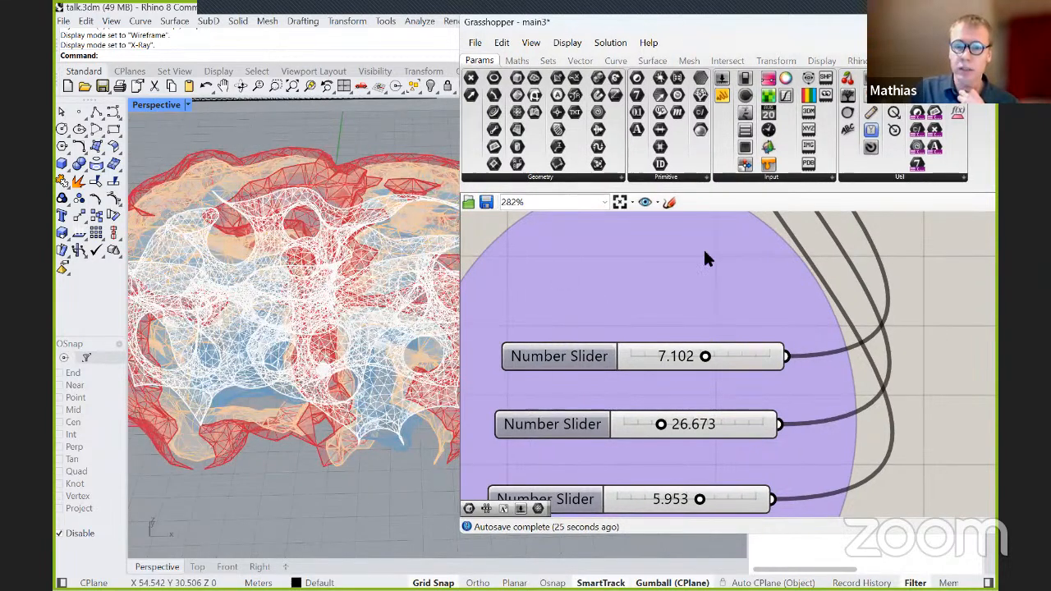
pyautogui.scroll(-3, 704, 251)
pyautogui.scroll(-2, 321, 300)
pyautogui.moveTo(335, 312); pyautogui.dragTo(362, 337, button='right')
pyautogui.scroll(3, 376, 322)
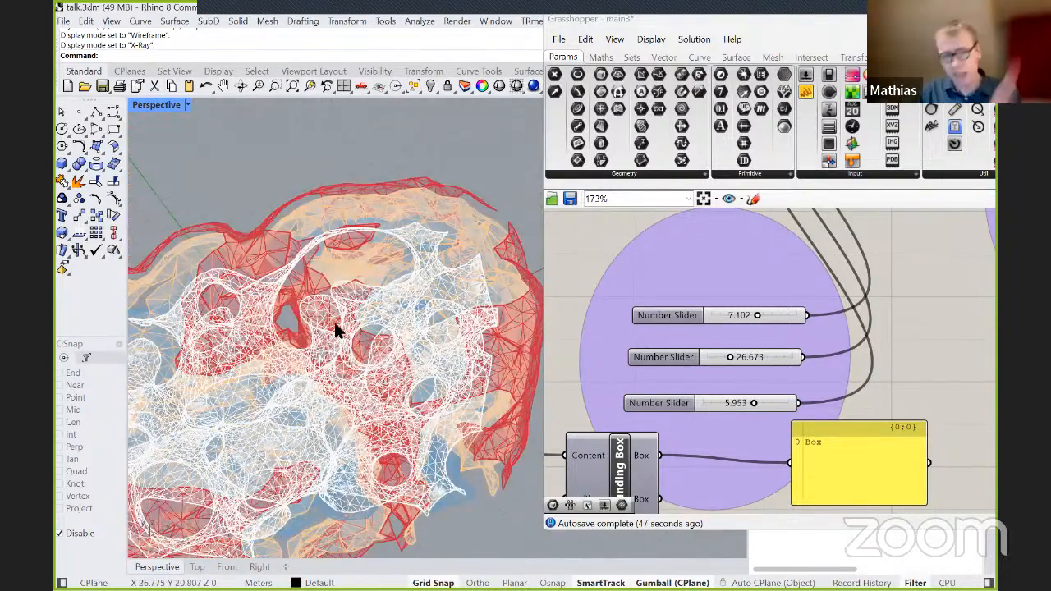
pyautogui.moveTo(344, 364); pyautogui.dragTo(427, 320, button='right')
# Try 0.372 on the lower number slider beside the colour gradient images before setting it to 0.745.
pyautogui.scroll(-6, 614, 316)
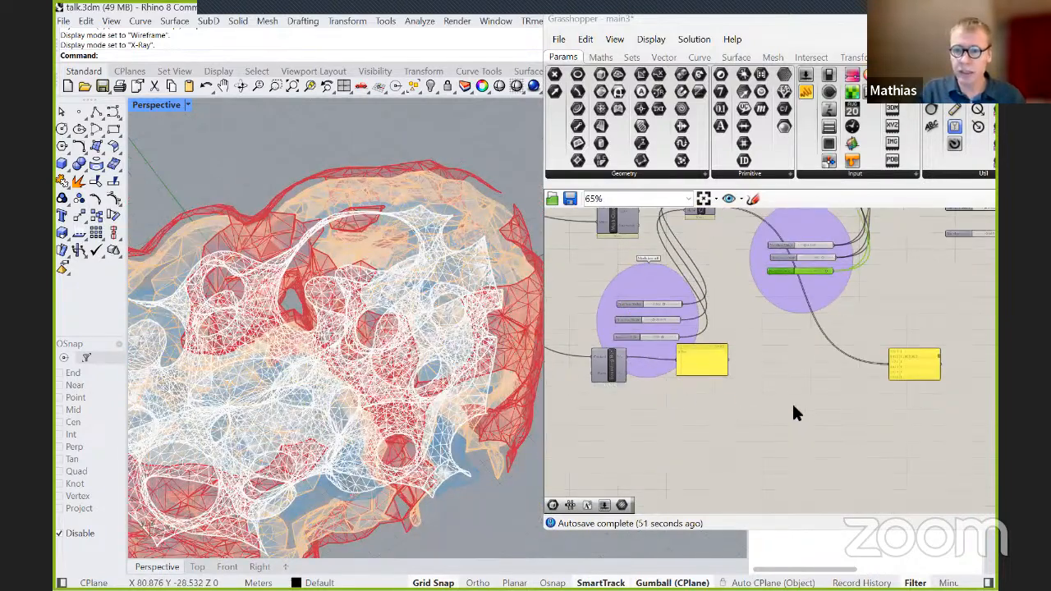
pyautogui.scroll(3, 827, 266)
pyautogui.moveTo(876, 324); pyautogui.dragTo(745, 406, button='right')
pyautogui.moveTo(917, 298); pyautogui.dragTo(873, 329, button='right')
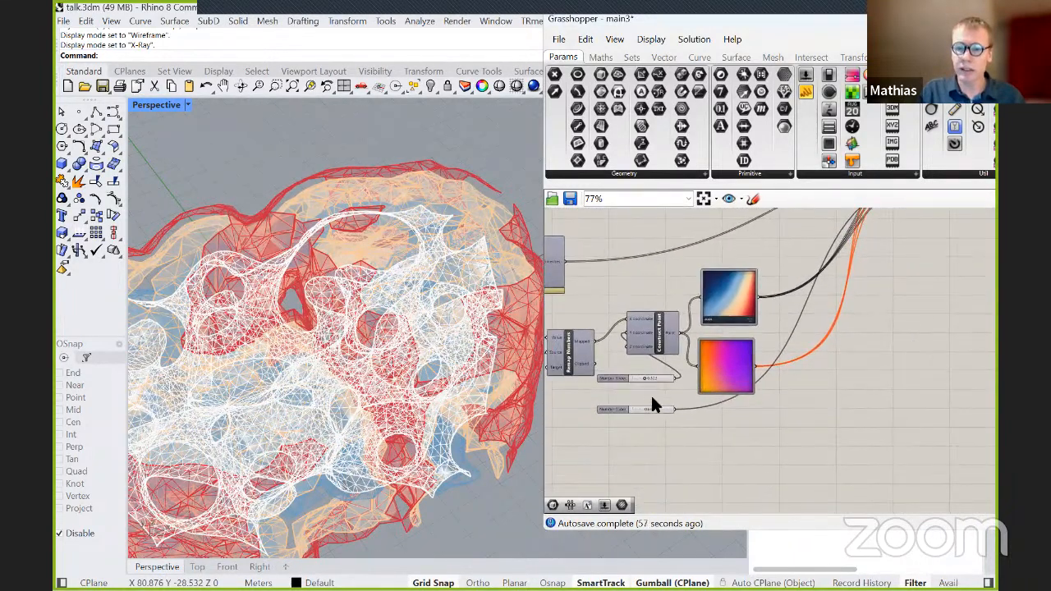
pyautogui.scroll(5, 652, 402)
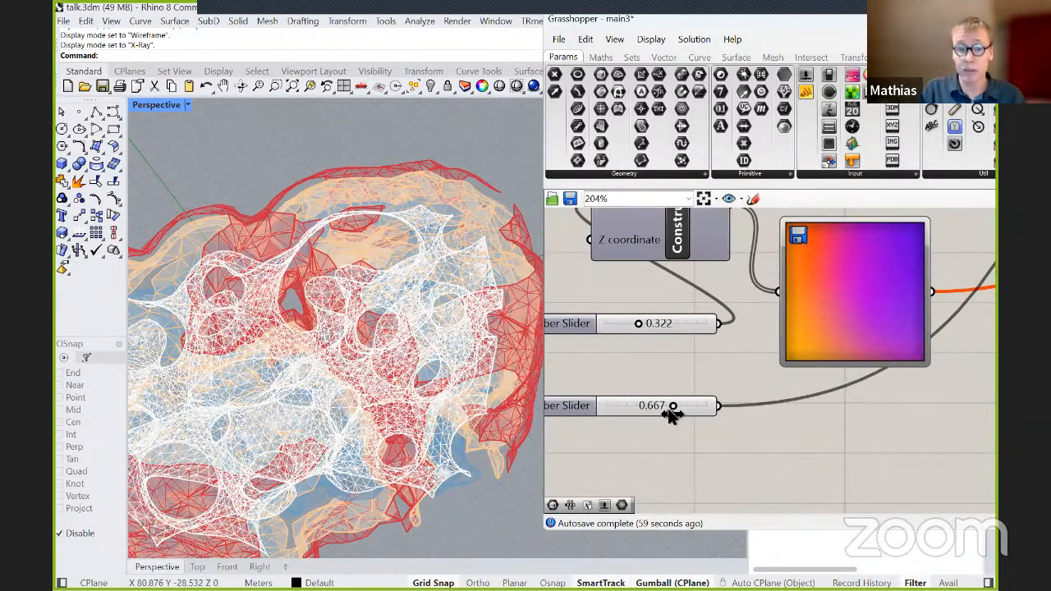
pyautogui.moveTo(674, 405); pyautogui.dragTo(669, 406)
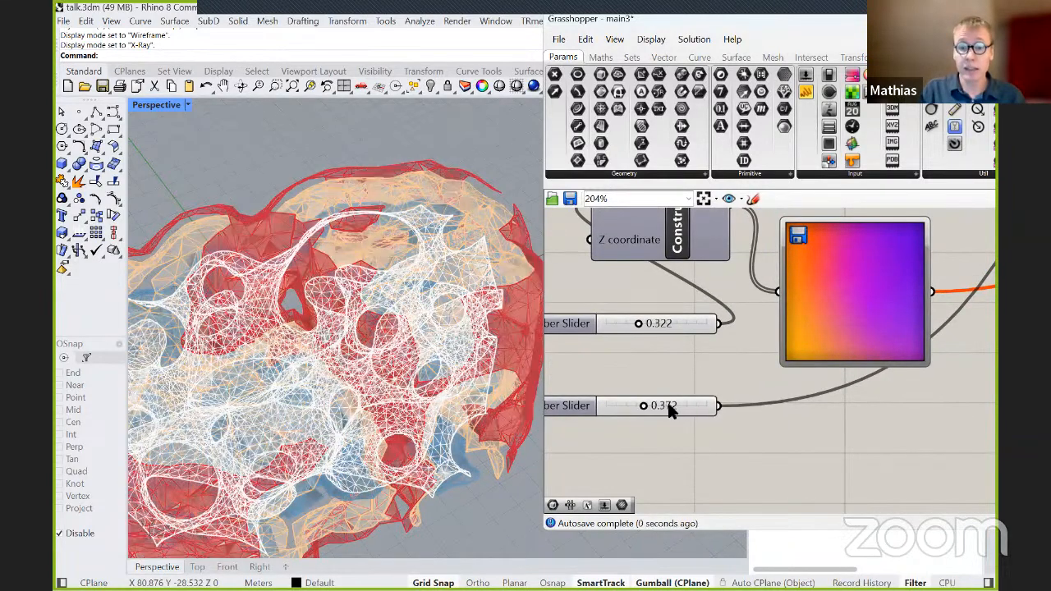
pyautogui.scroll(2, 630, 408)
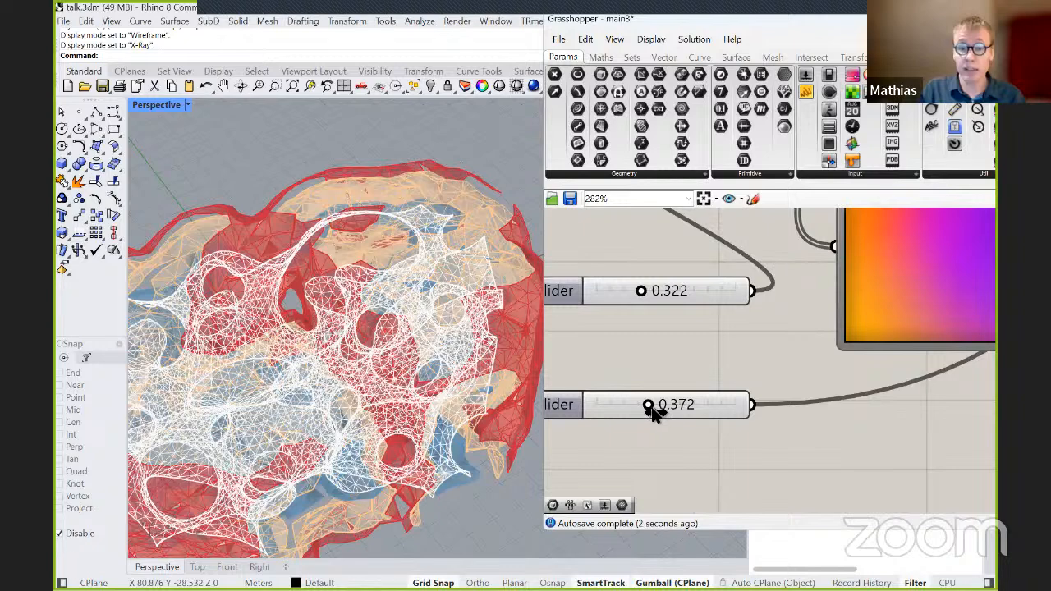
pyautogui.moveTo(647, 411); pyautogui.dragTo(699, 408)
# Orbit around the mesh and try 6.119 on the first Modulate sdf slider.
pyautogui.scroll(3, 359, 259)
pyautogui.moveTo(356, 259); pyautogui.dragTo(794, 302, button='right')
pyautogui.scroll(-6, 798, 303)
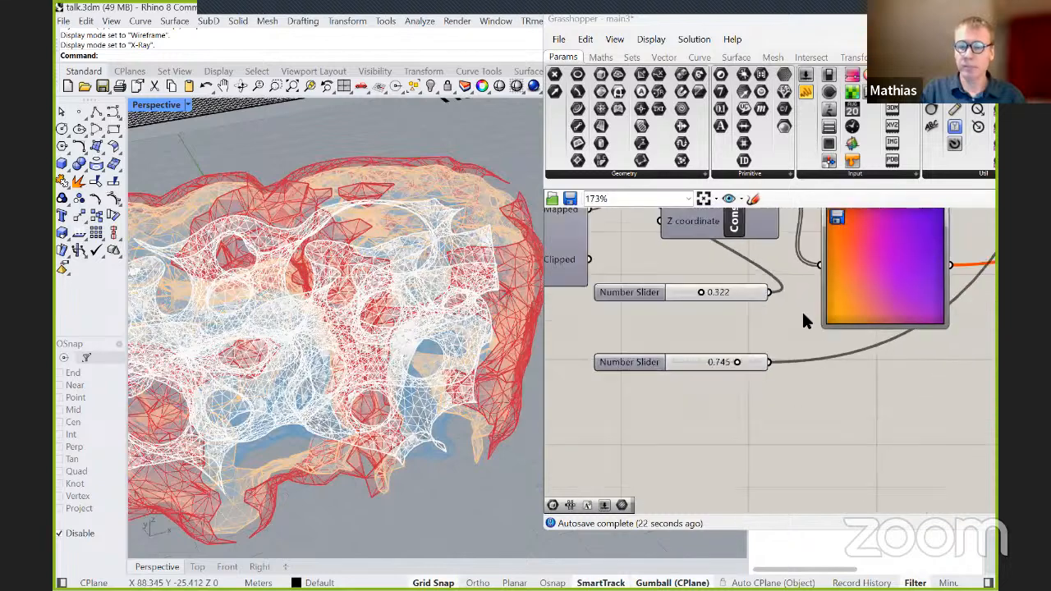
pyautogui.scroll(2, 854, 353)
pyautogui.scroll(3, 703, 412)
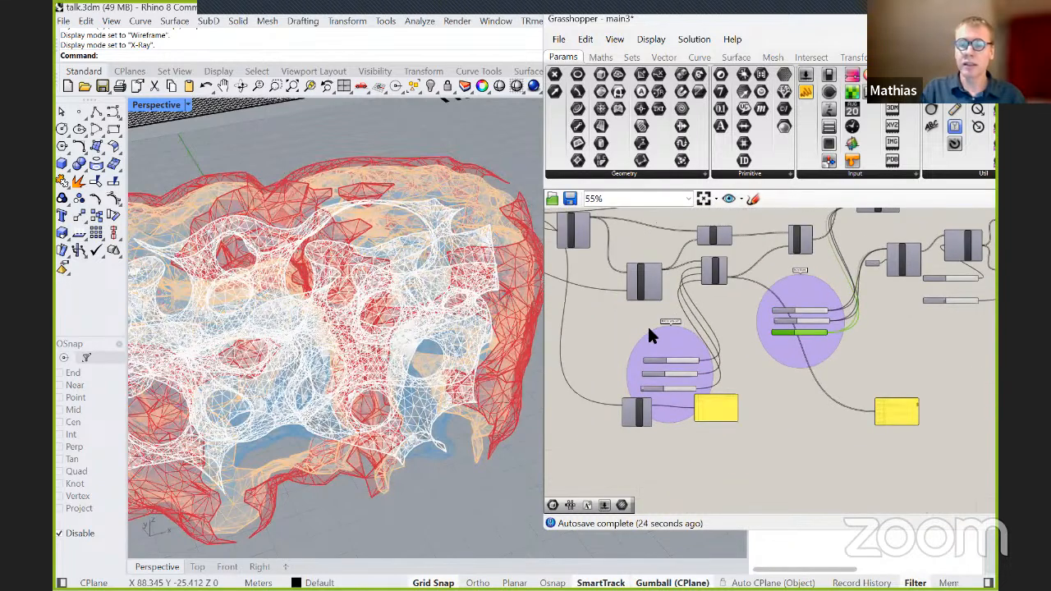
pyautogui.moveTo(751, 393); pyautogui.dragTo(746, 347, button='right')
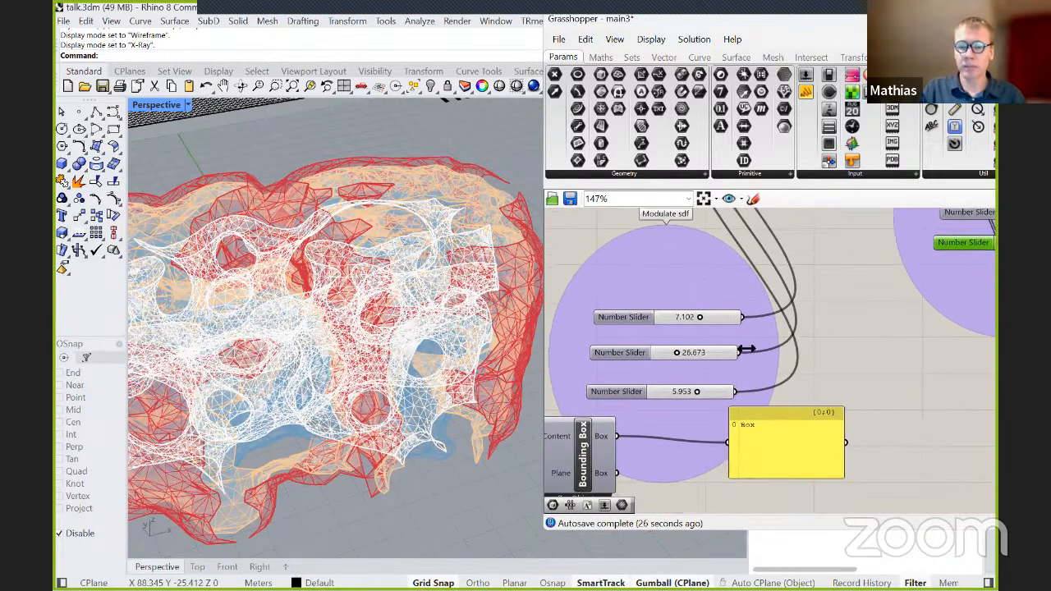
pyautogui.scroll(2, 720, 327)
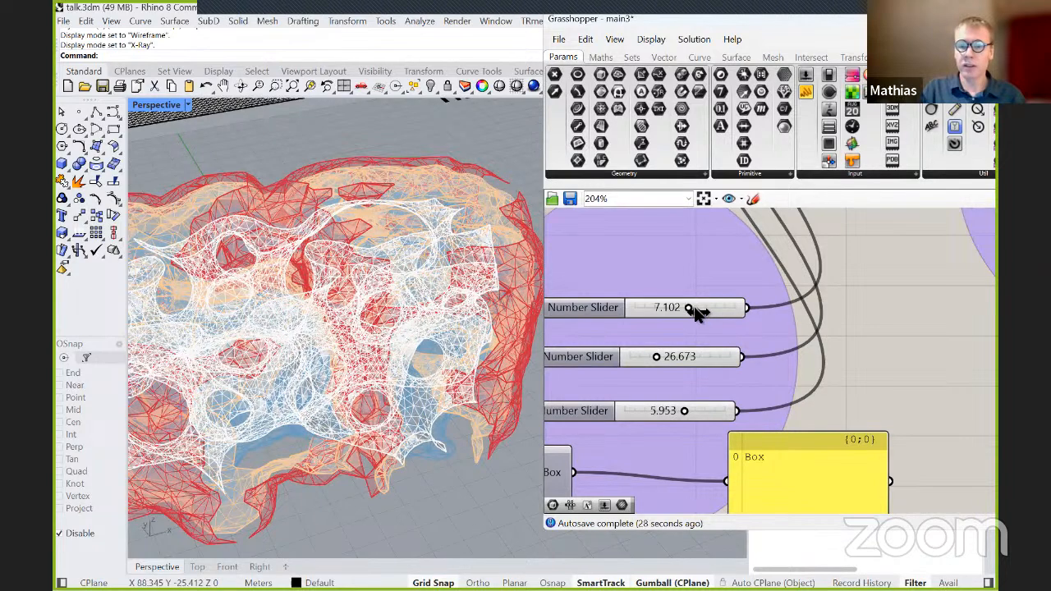
pyautogui.moveTo(688, 310)
pyautogui.mouseDown()
pyautogui.moveTo(703, 308)
pyautogui.moveTo(641, 305)
pyautogui.moveTo(696, 320)
pyautogui.mouseUp()
# Try 34.043 on the second Modulate sdf slider before setting it to 79.980.
pyautogui.scroll(2, 673, 355)
pyautogui.moveTo(669, 359); pyautogui.dragTo(681, 284, button='right')
pyautogui.scroll(-2, 681, 285)
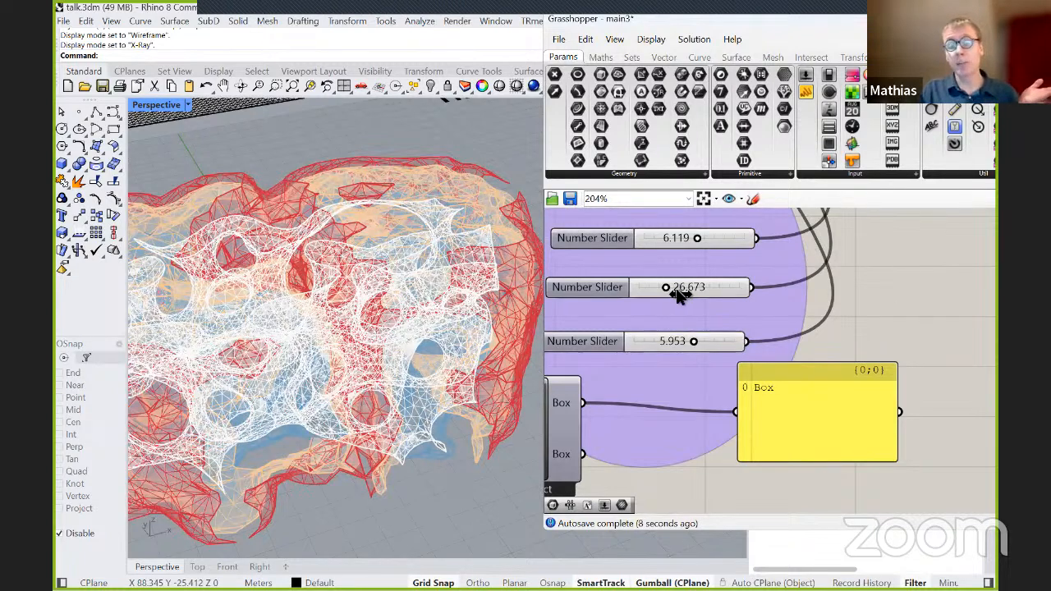
pyautogui.moveTo(675, 288); pyautogui.dragTo(673, 287)
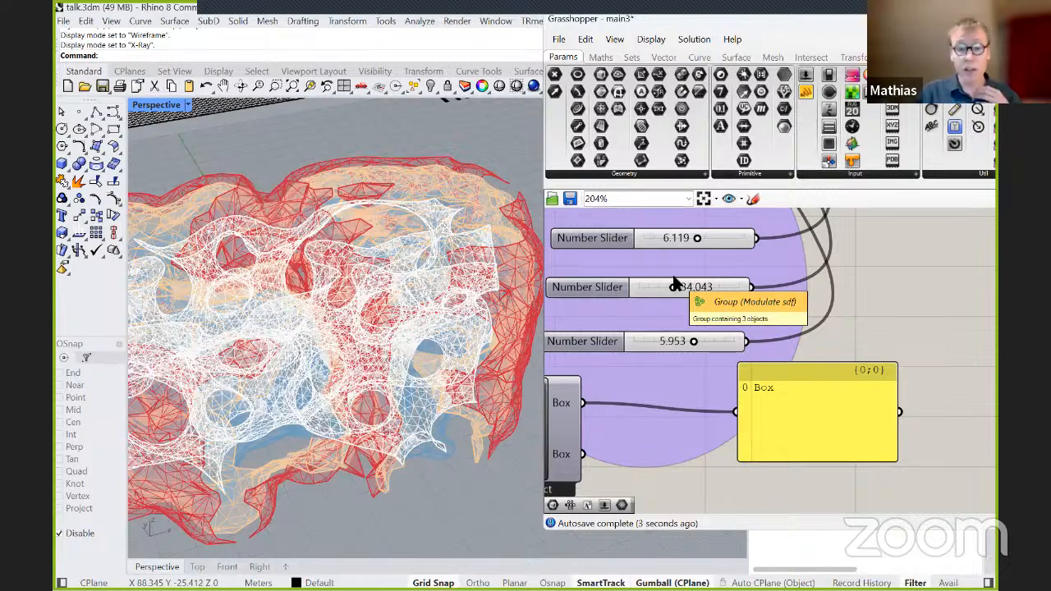
pyautogui.scroll(1, 583, 236)
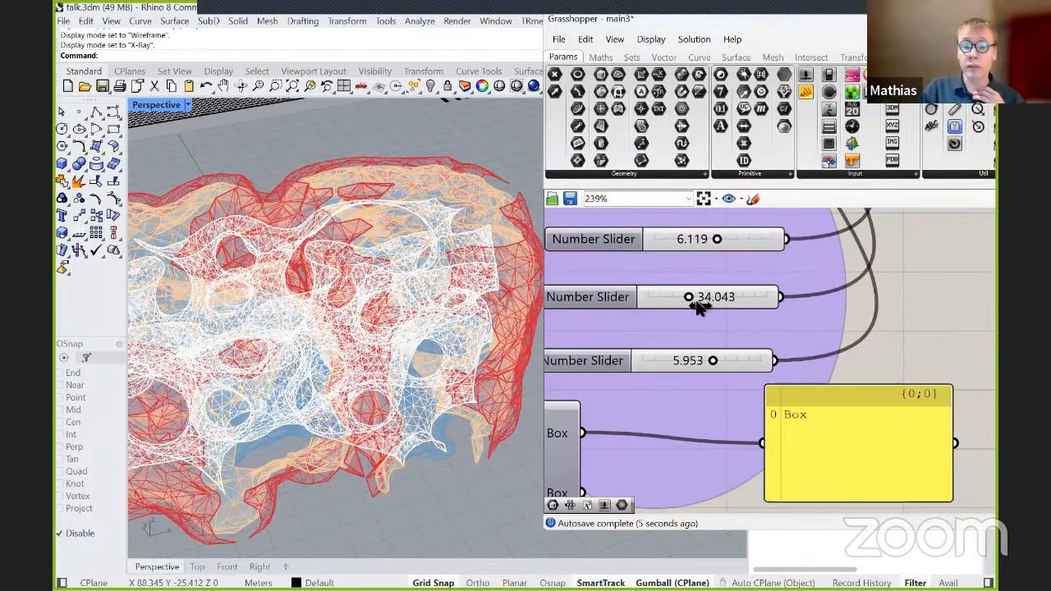
pyautogui.moveTo(689, 303); pyautogui.dragTo(745, 303)
# Inspect the mesh up close and set the third Modulate sdf slider to 5.756.
pyautogui.scroll(-5, 455, 223)
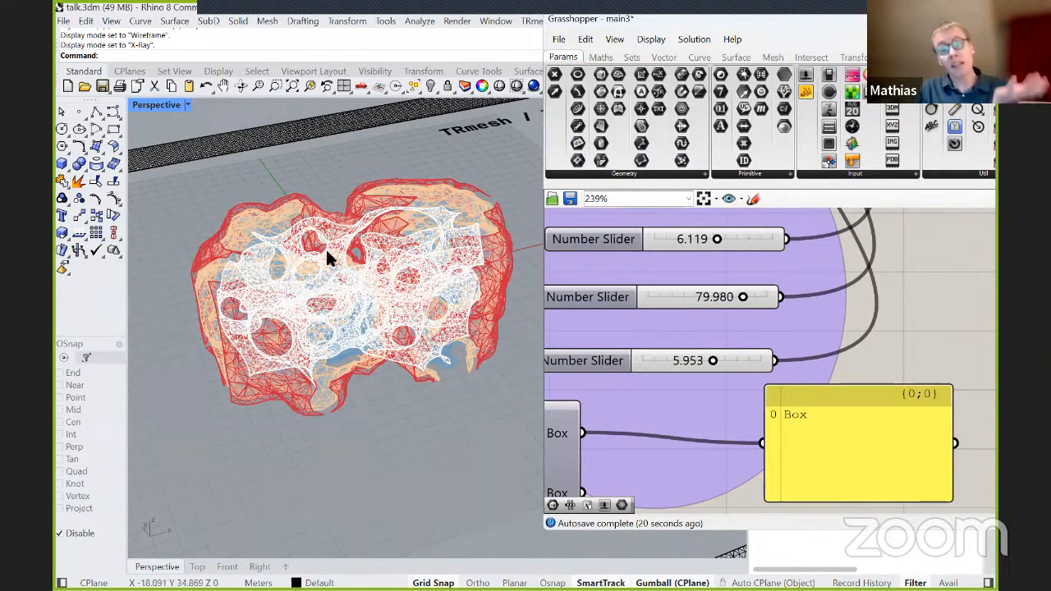
pyautogui.scroll(5, 370, 262)
pyautogui.scroll(6, 374, 261)
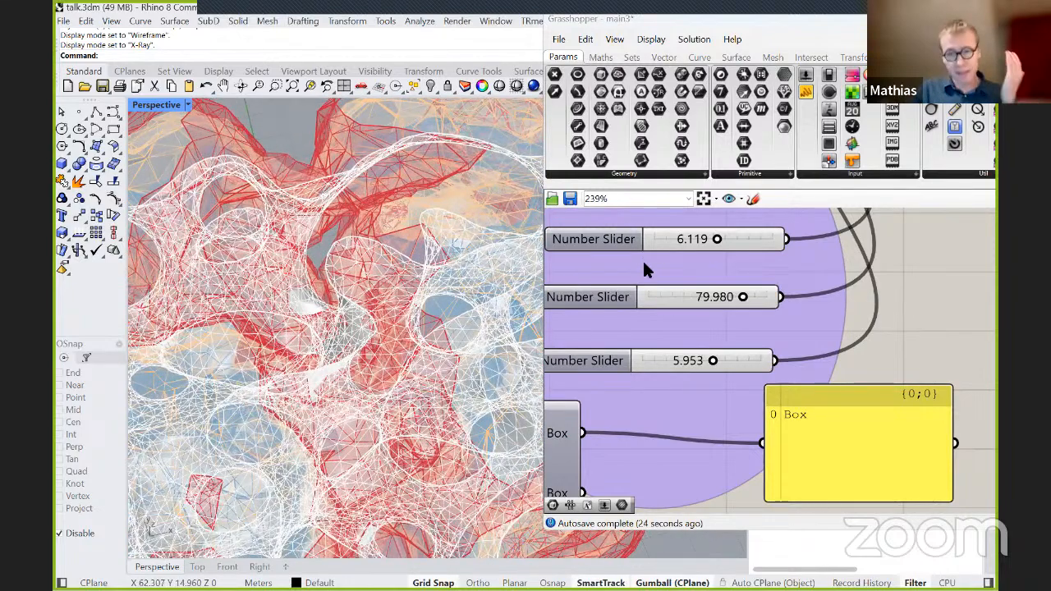
pyautogui.scroll(-2, 642, 266)
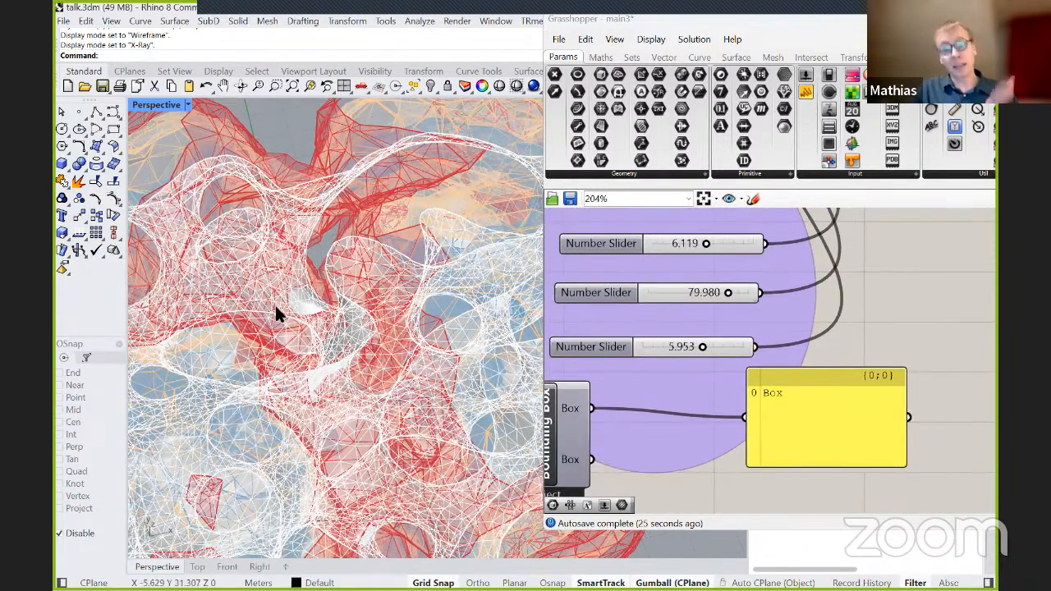
pyautogui.scroll(-2, 279, 305)
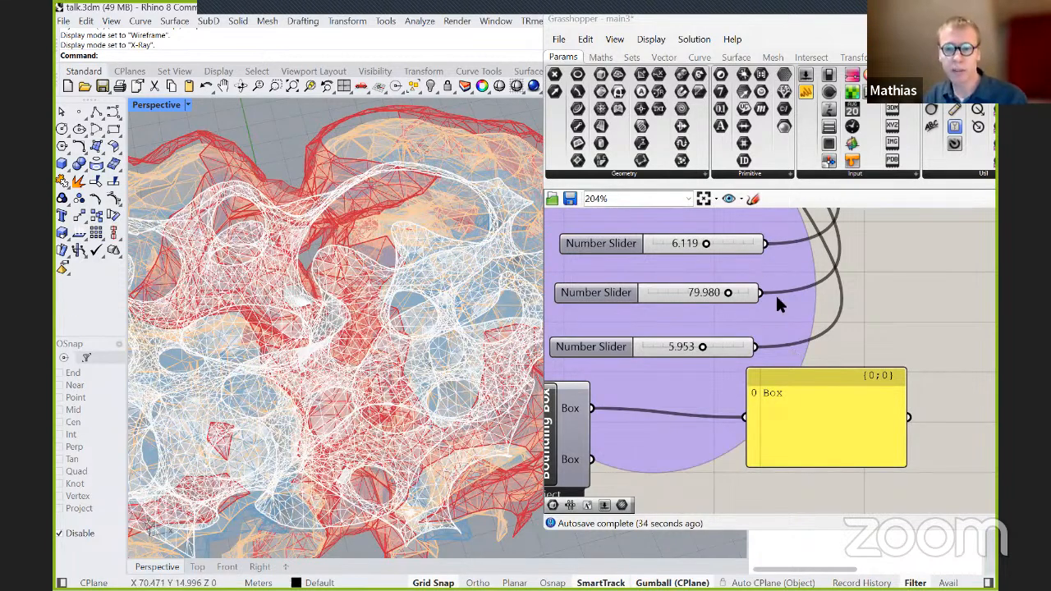
pyautogui.click(705, 348)
pyautogui.moveTo(702, 348); pyautogui.dragTo(698, 348)
pyautogui.moveTo(392, 331); pyautogui.dragTo(386, 275, button='right')
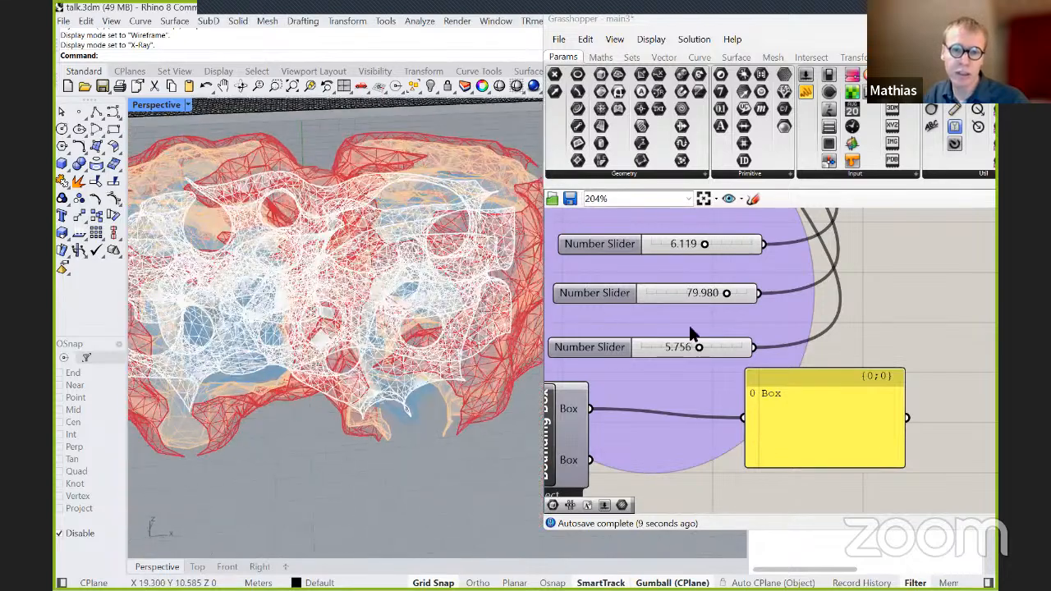
pyautogui.moveTo(457, 265)
pyautogui.mouseDown(button='right')
pyautogui.moveTo(476, 269)
pyautogui.moveTo(476, 230)
pyautogui.moveTo(460, 246)
pyautogui.mouseUp(button='right')
# Set the first Modulate sdf slider to 31.677.
pyautogui.scroll(3, 706, 279)
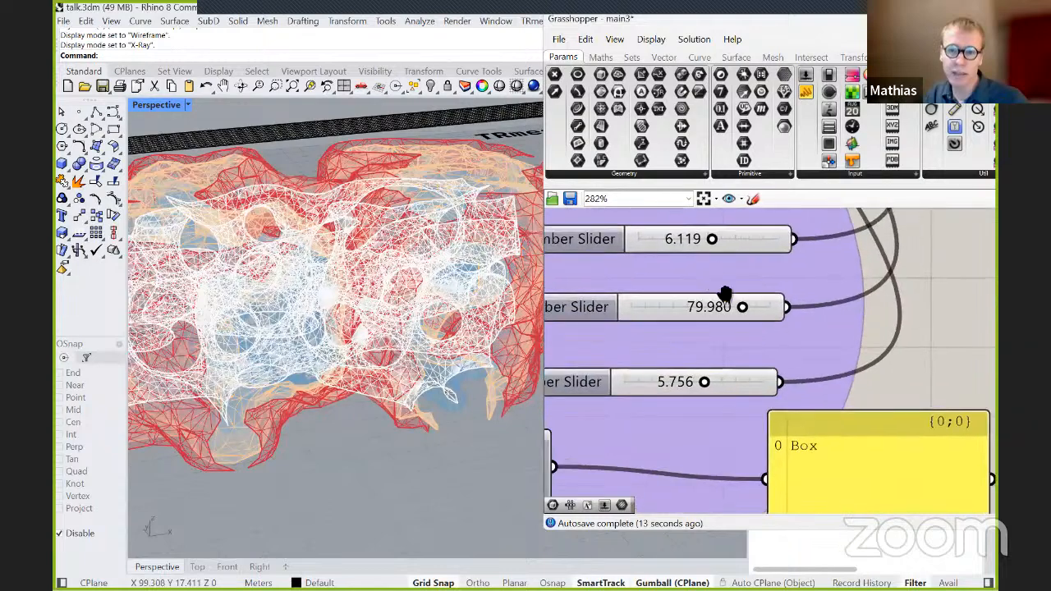
pyautogui.moveTo(706, 279); pyautogui.dragTo(733, 277, button='right')
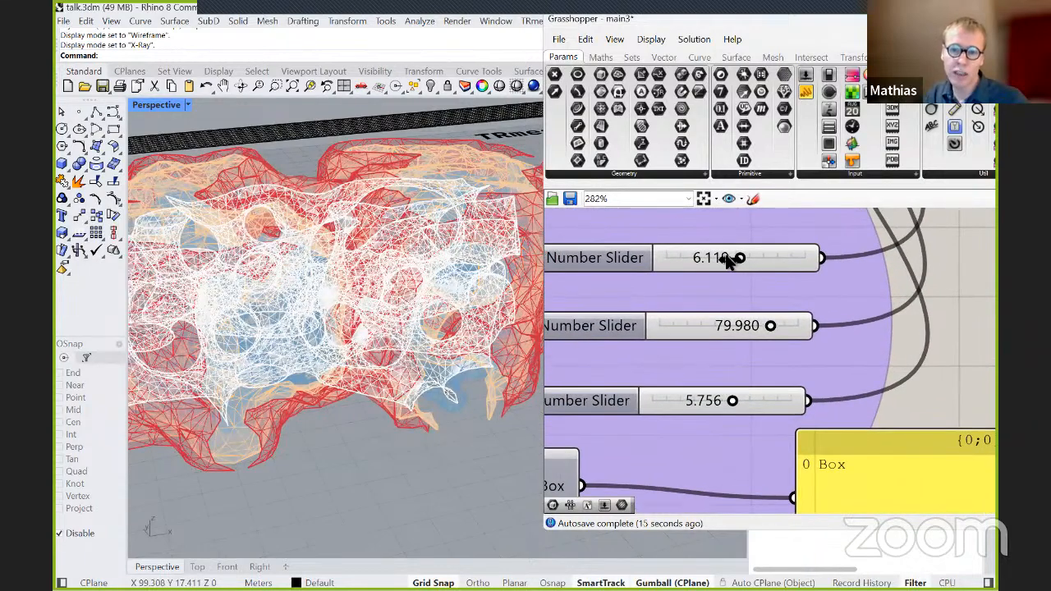
pyautogui.moveTo(727, 257); pyautogui.dragTo(763, 270)
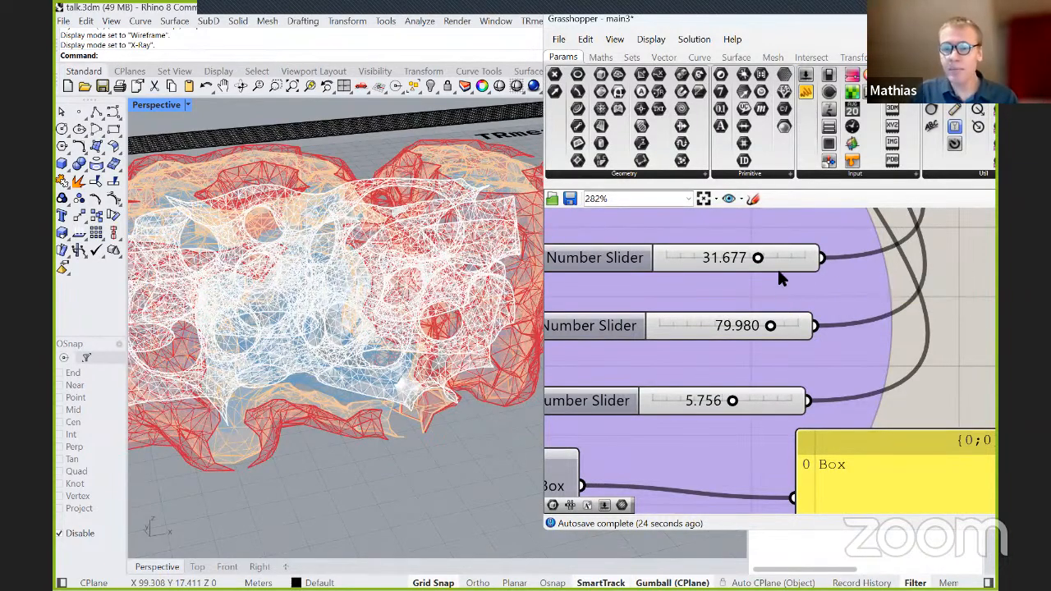
pyautogui.scroll(-3, 754, 297)
pyautogui.scroll(-3, 753, 298)
pyautogui.moveTo(854, 264); pyautogui.dragTo(746, 358, button='right')
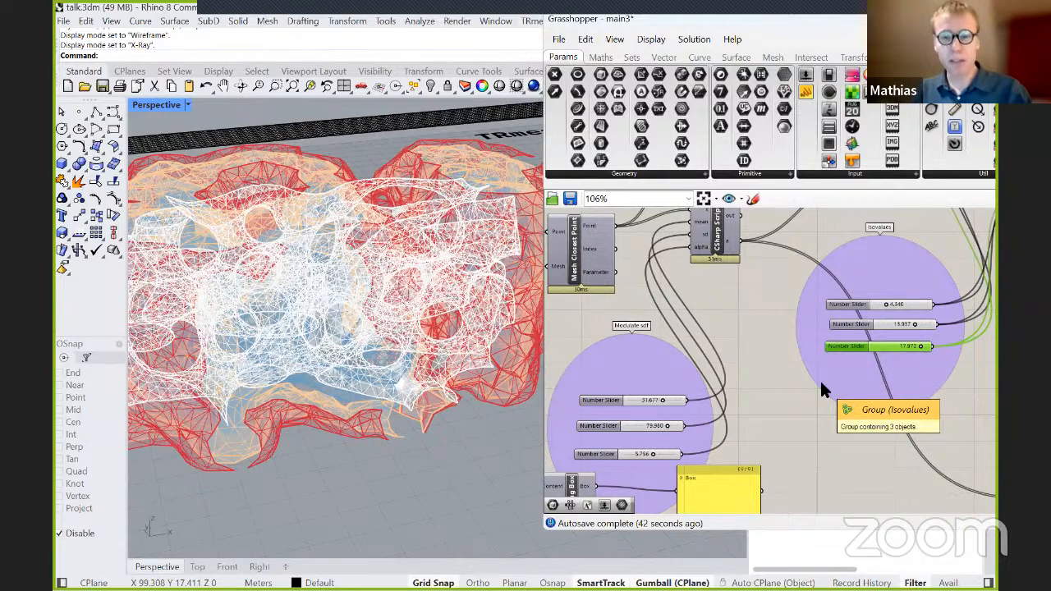
# Switch to the web browser and show the webinartrmeshtrfem file index on cydric.com.
pyautogui.hotkey('alt', 'Tab')
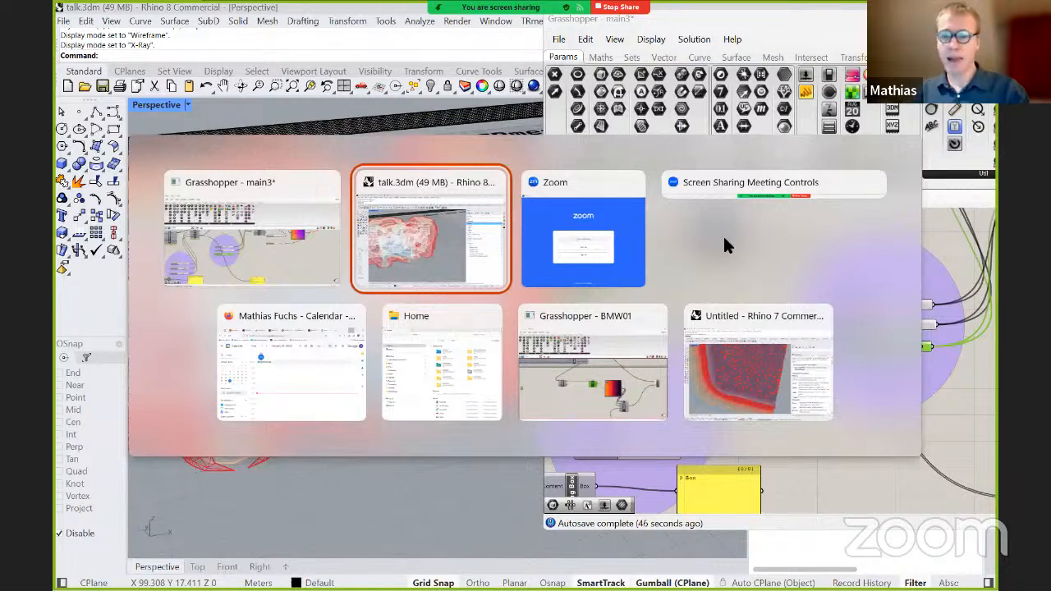
pyautogui.press('Tab')
pyautogui.press('Tab')
pyautogui.press('Tab')
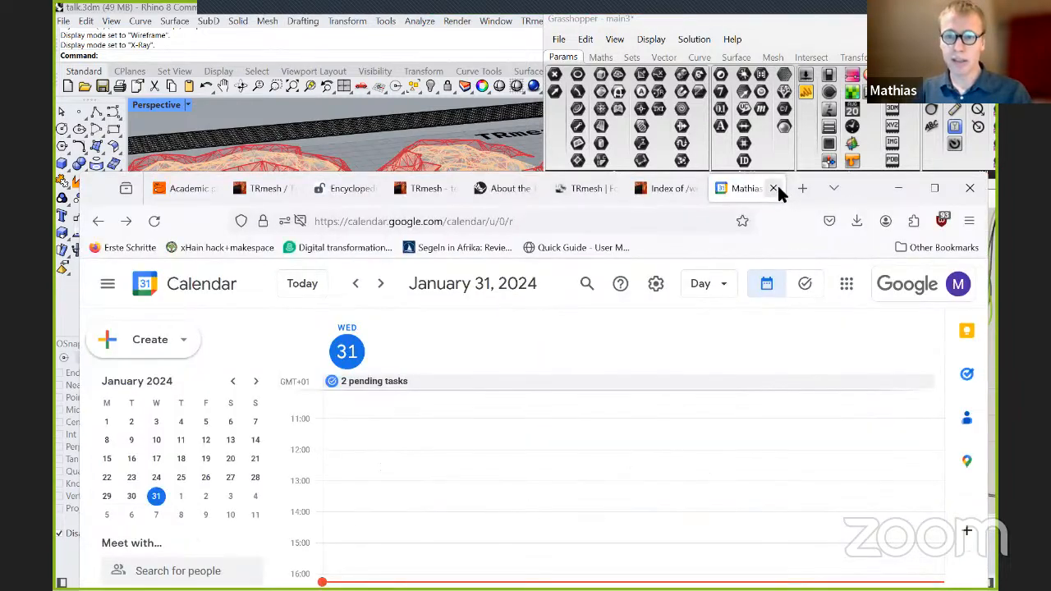
pyautogui.click(775, 187)
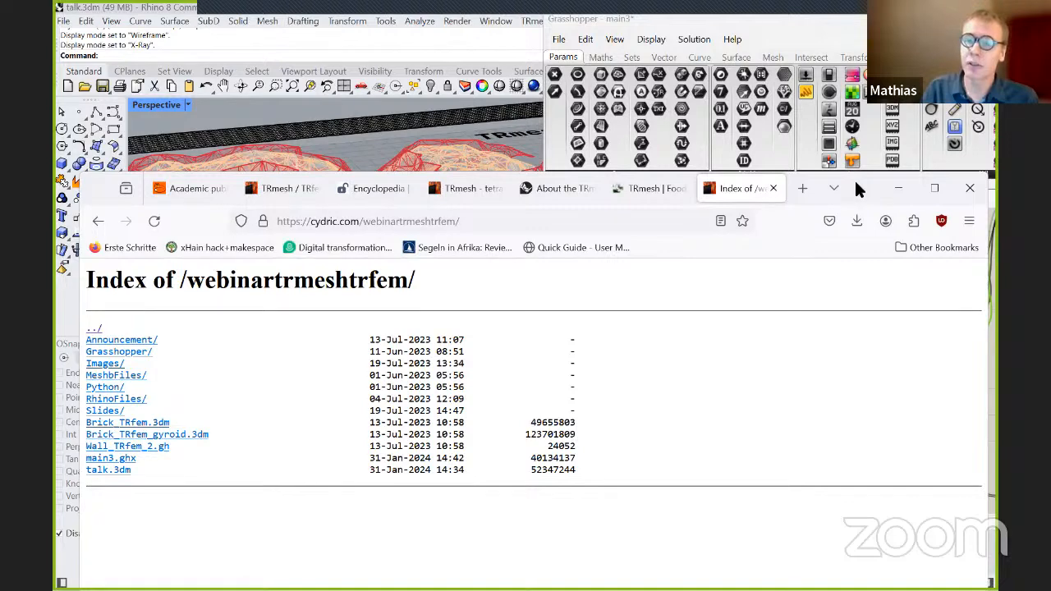
# Show the TRmesh page on food4Rhino and look through its description and download section.
pyautogui.moveTo(854, 178); pyautogui.dragTo(858, 156)
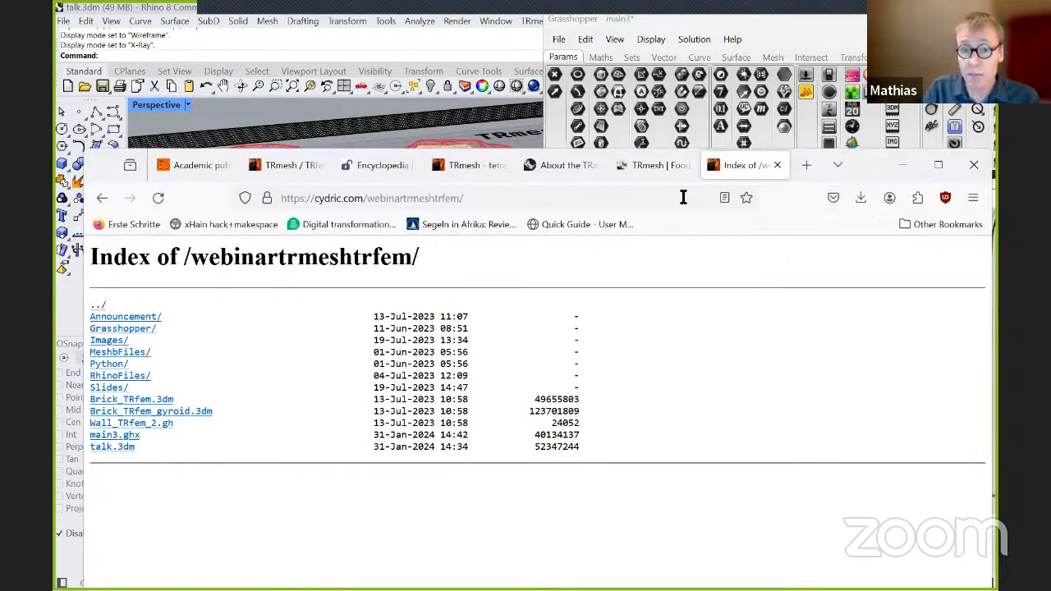
pyautogui.click(657, 170)
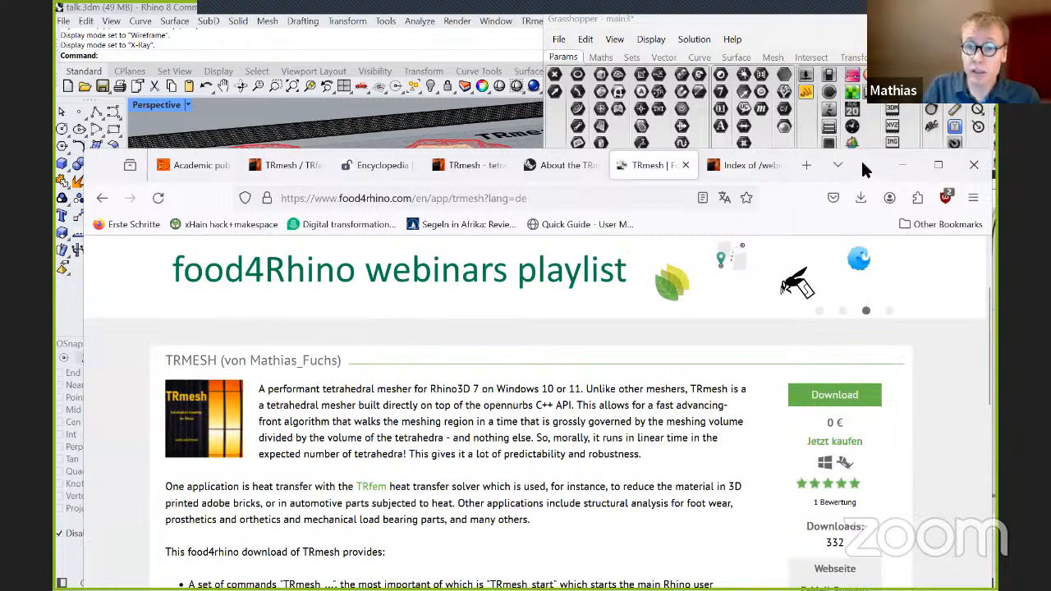
pyautogui.moveTo(875, 165); pyautogui.dragTo(870, 29)
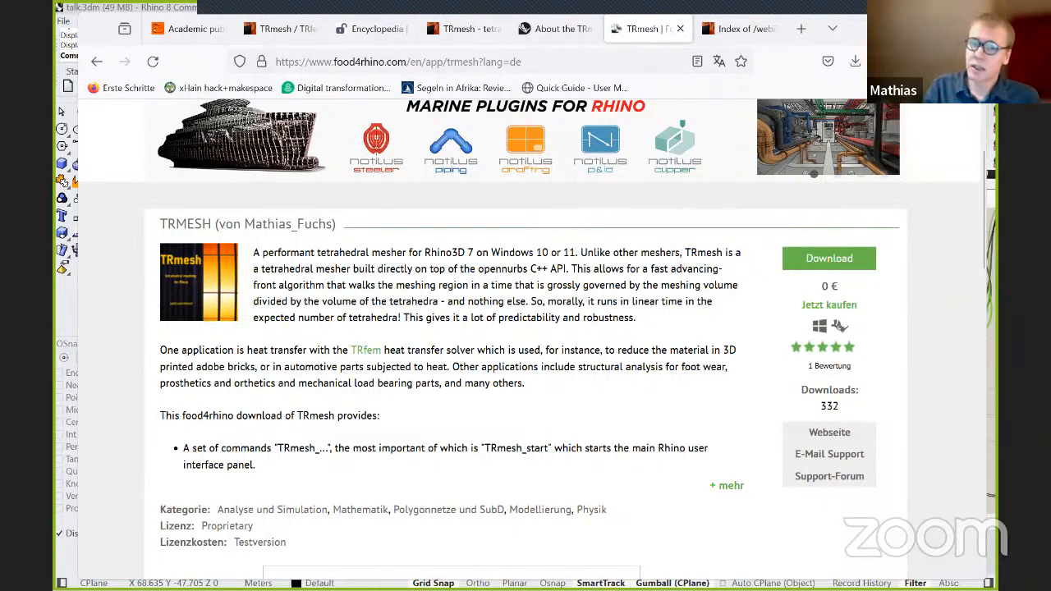
pyautogui.scroll(-1, 862, 295)
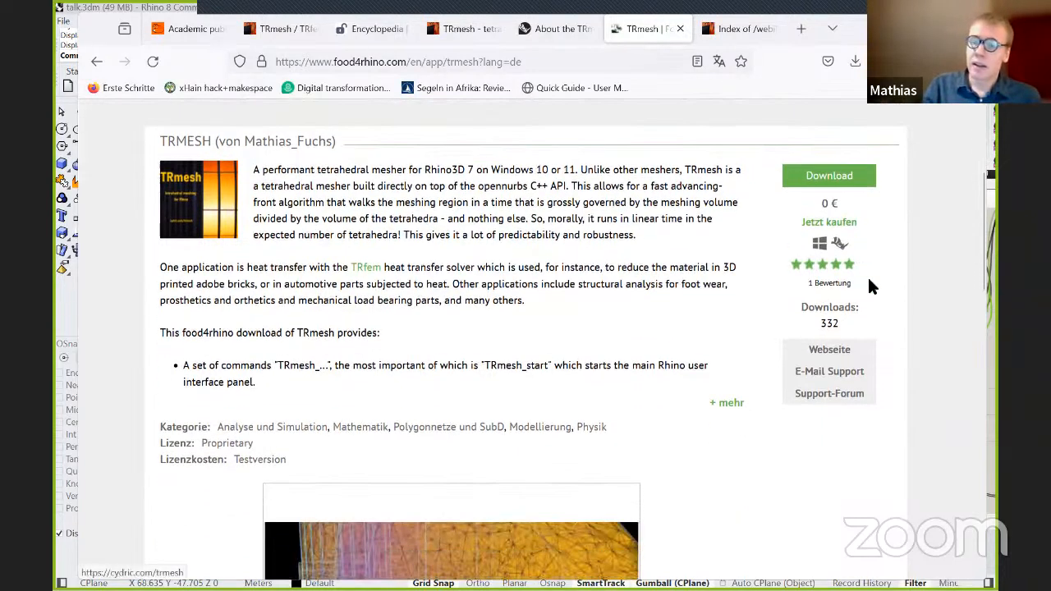
pyautogui.scroll(-4, 854, 319)
pyautogui.scroll(4, 854, 320)
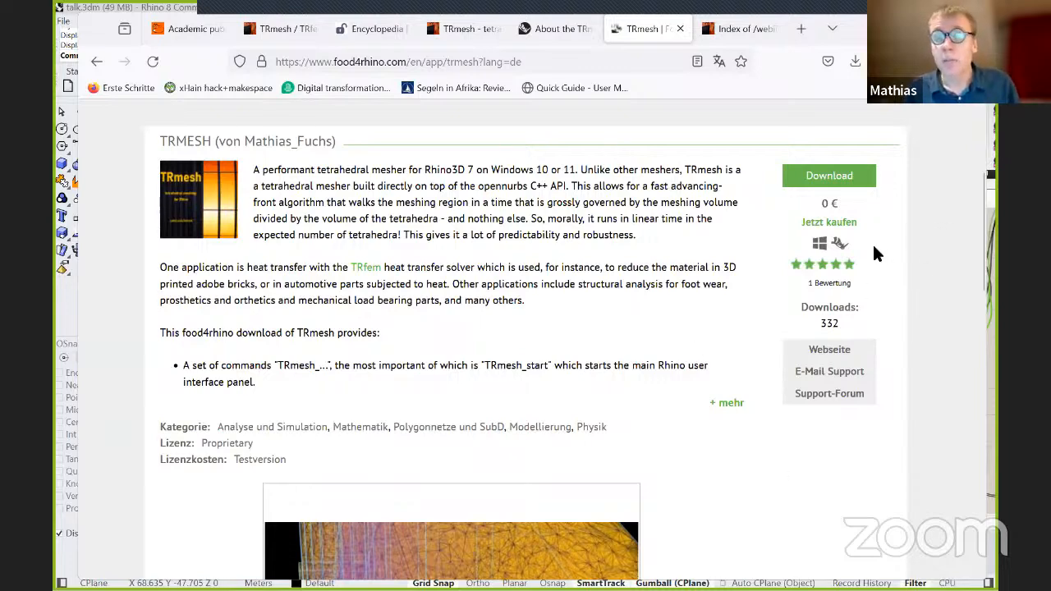
pyautogui.scroll(3, 873, 246)
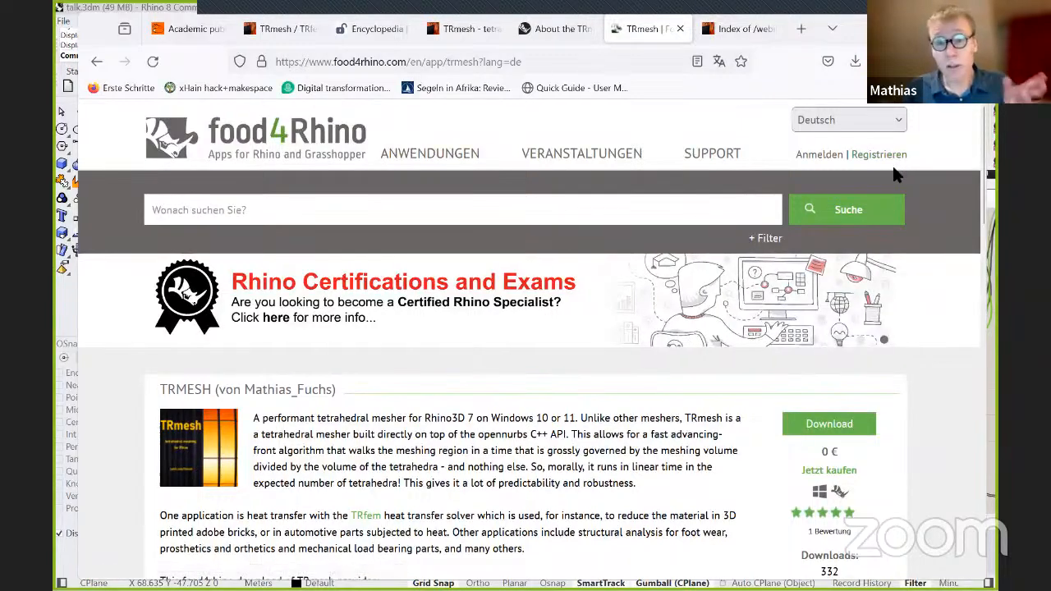
# Switch back to Rhino and open the PackageManager to show the online packages, closing it without installing anything.
pyautogui.moveTo(848, 24); pyautogui.dragTo(901, 394)
pyautogui.click(311, 54)
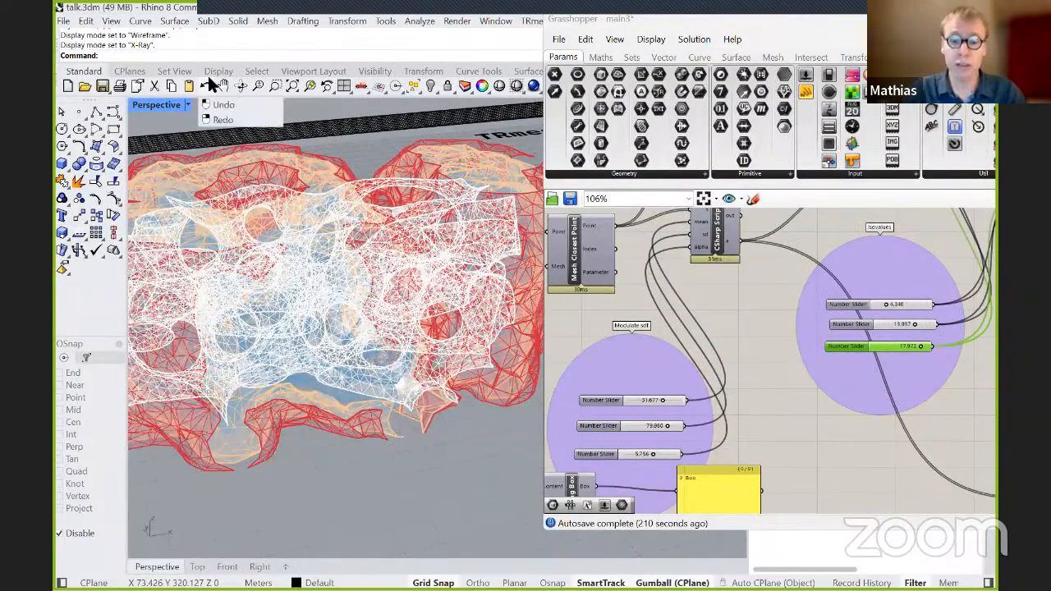
pyautogui.write('PackageManager')
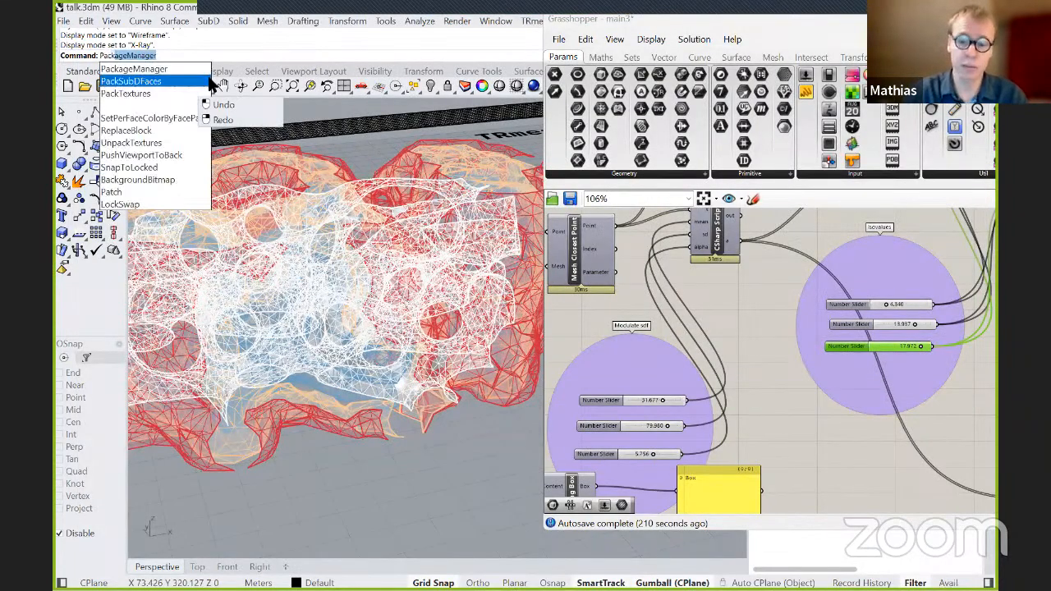
pyautogui.press('Return')
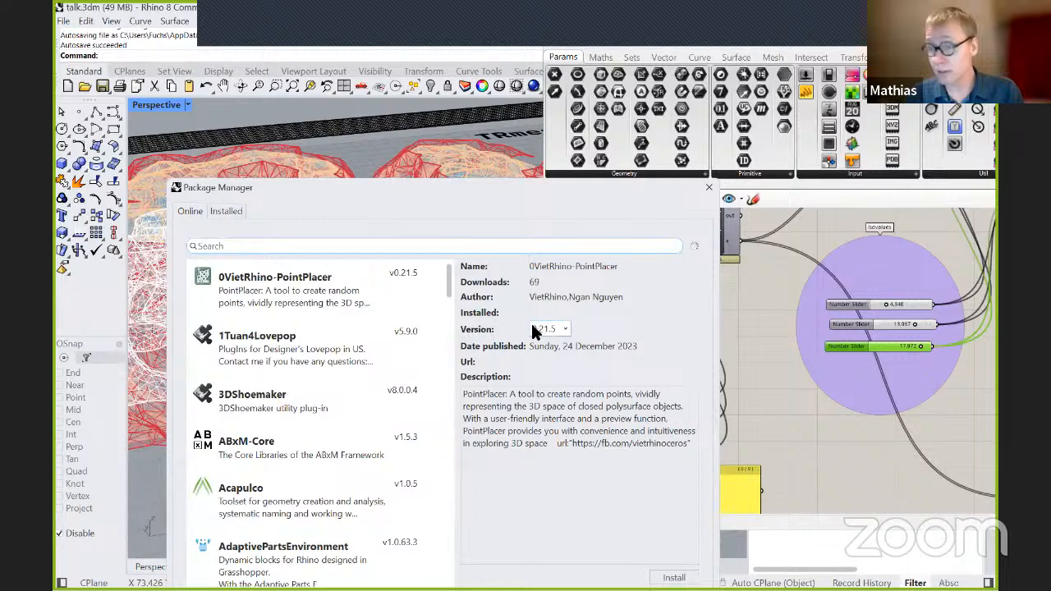
pyautogui.click(711, 191)
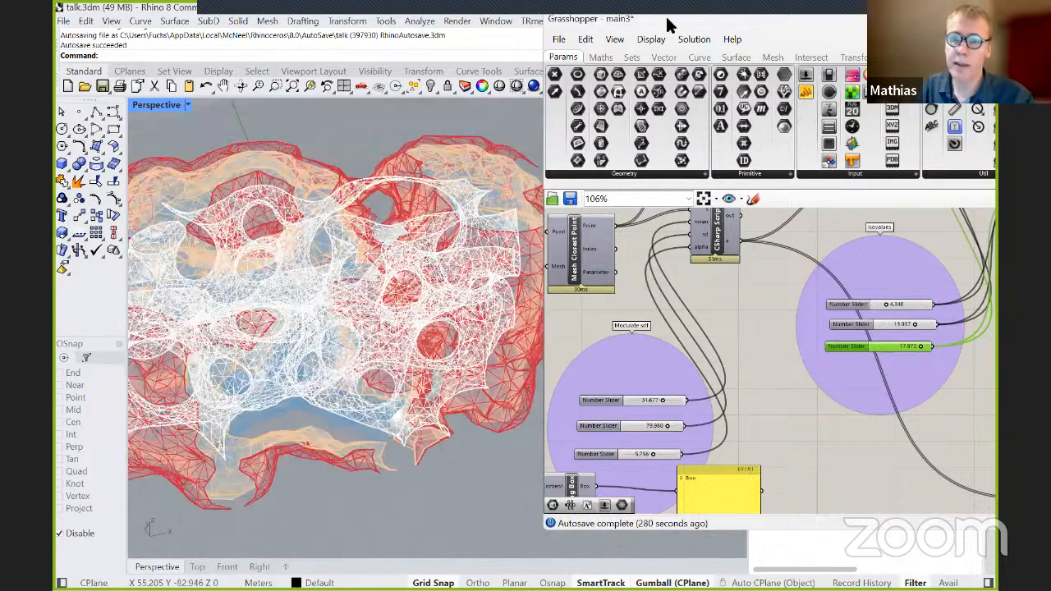
# Clear Grasshopper off the screen, hide the Spherene layer and make Slide0 the current layer.
pyautogui.click(921, 18)
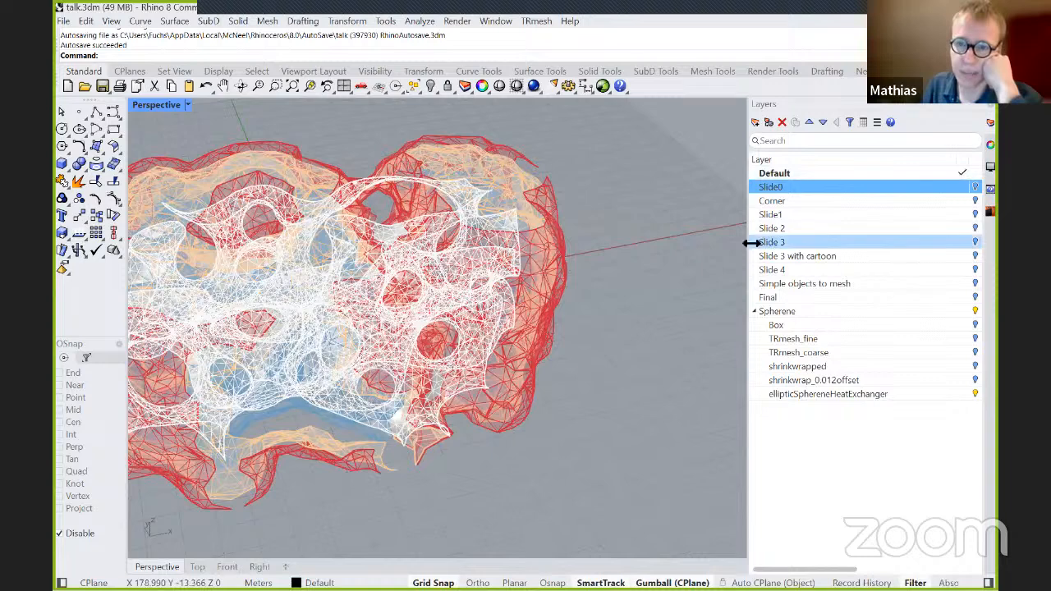
pyautogui.moveTo(747, 250); pyautogui.dragTo(649, 292)
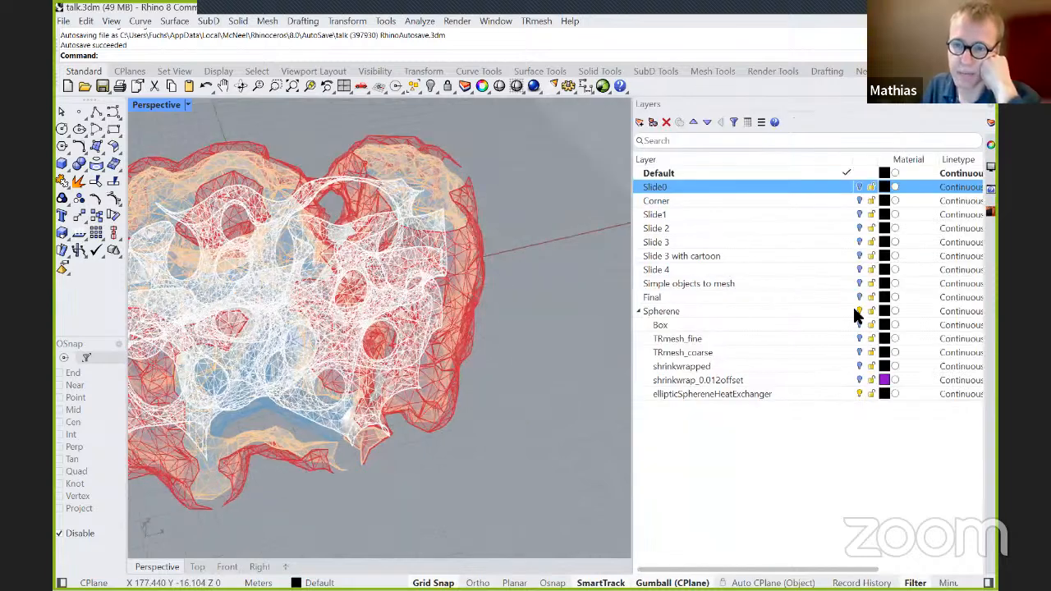
pyautogui.click(853, 309)
pyautogui.doubleClick(701, 186)
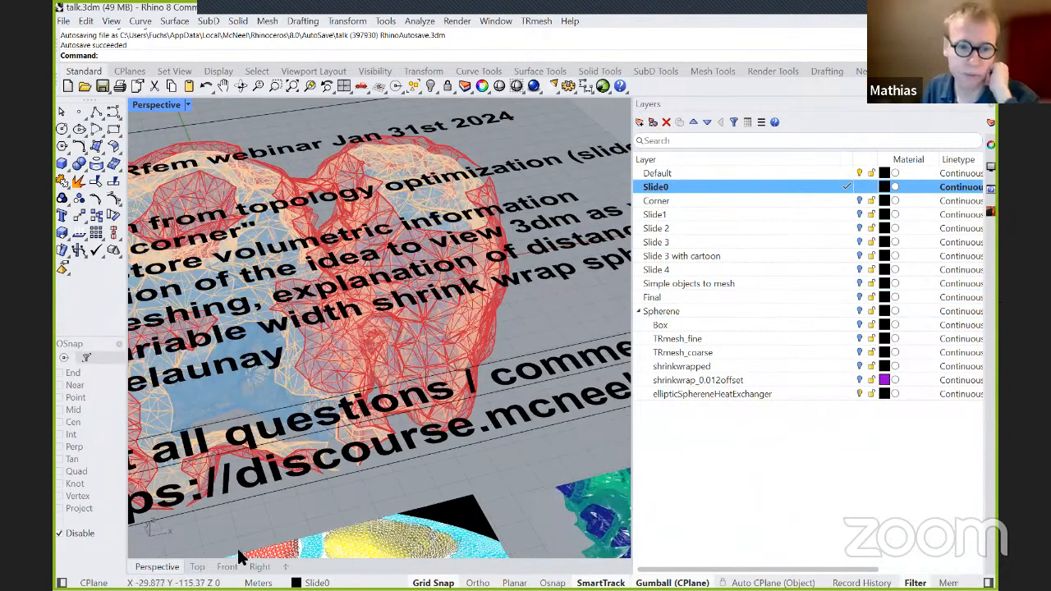
# Switch to the Top view and frame the whole webinar outline slide beside a narrower layer list.
pyautogui.click(197, 567)
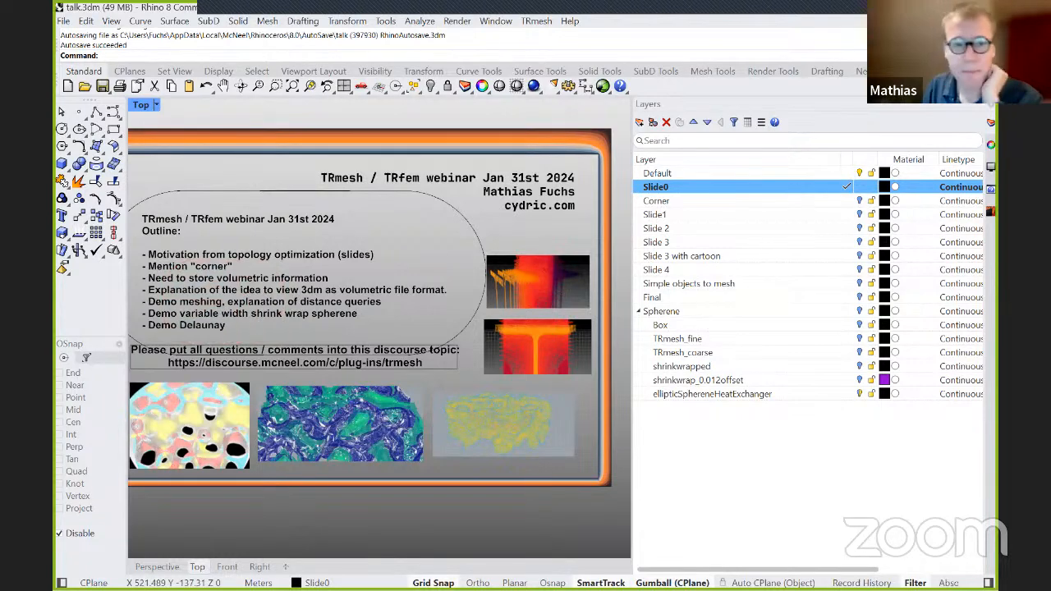
pyautogui.scroll(-2, 622, 316)
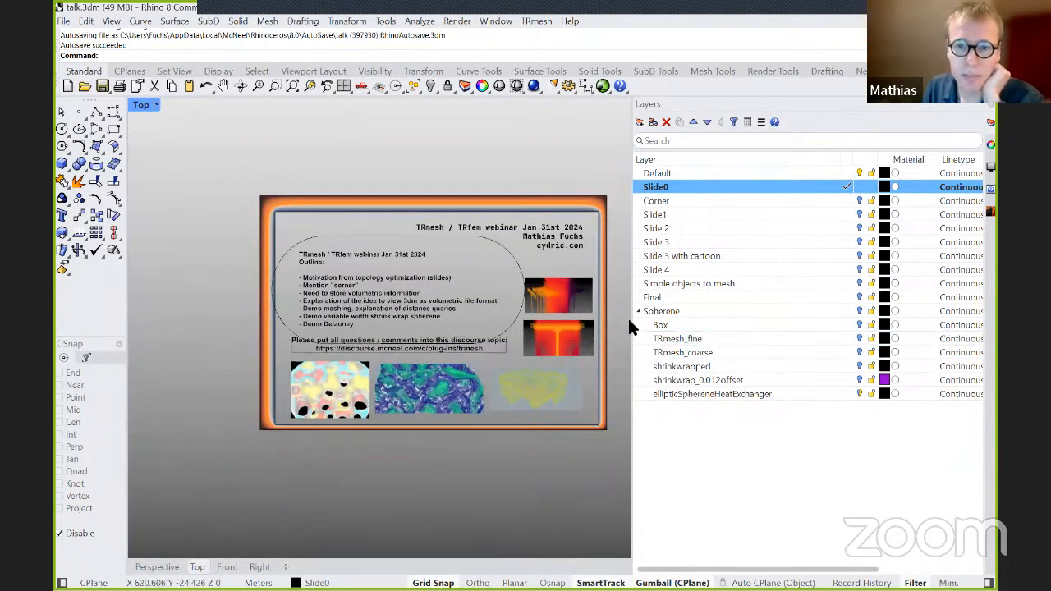
pyautogui.moveTo(632, 323); pyautogui.dragTo(673, 352)
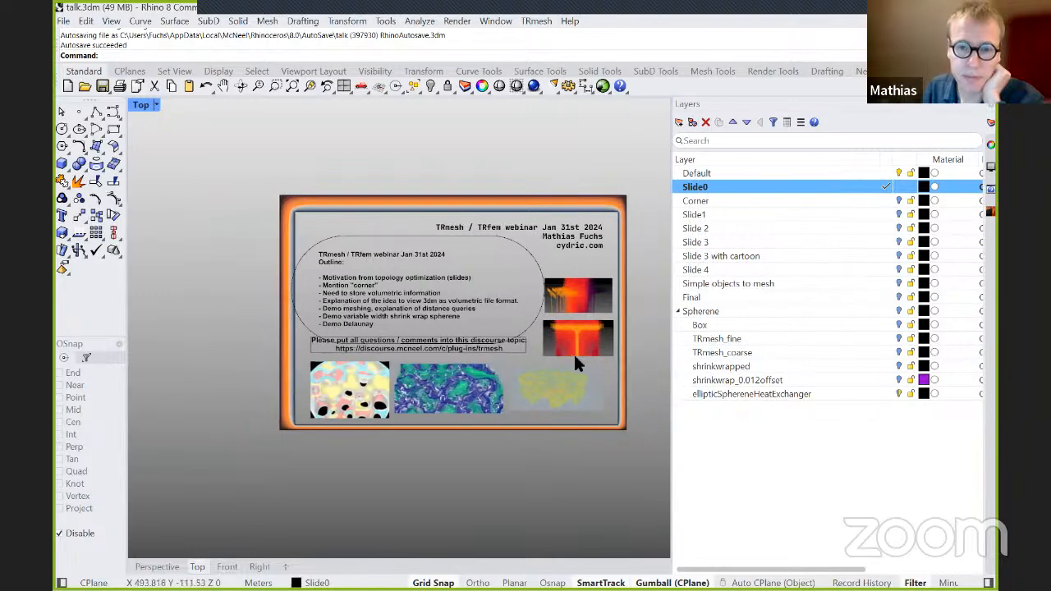
pyautogui.scroll(2, 536, 338)
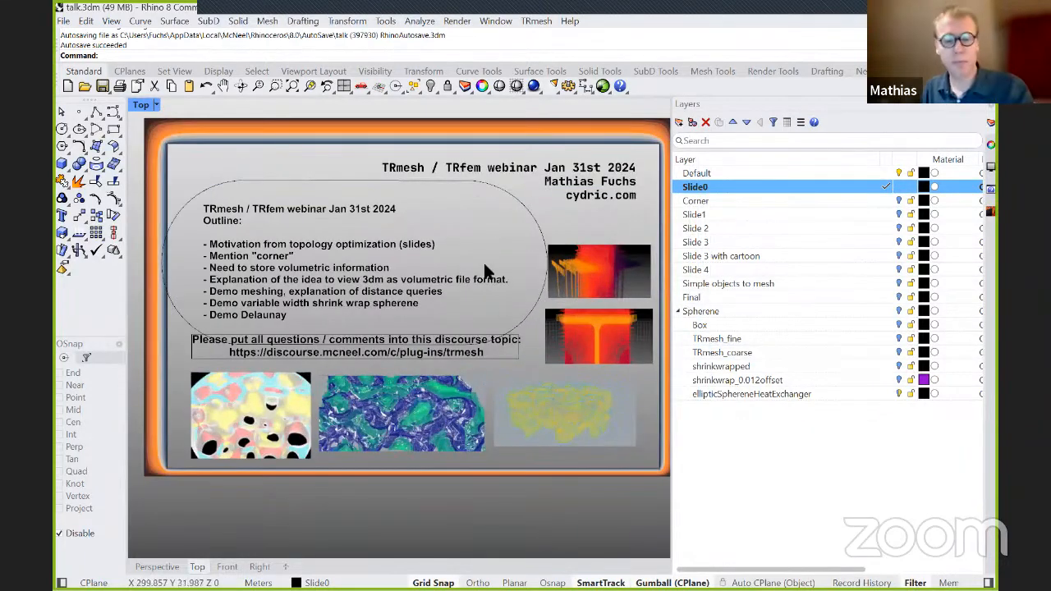
pyautogui.scroll(-1, 484, 259)
pyautogui.scroll(1, 484, 258)
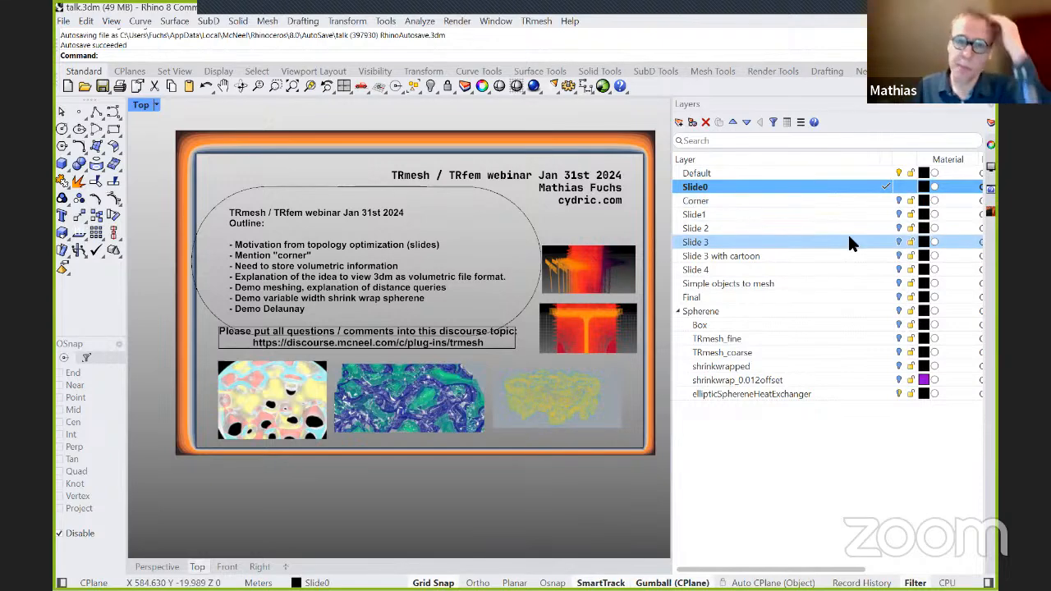
# Show the Corner layer in place of Slide0, with Default as the current layer.
pyautogui.click(899, 201)
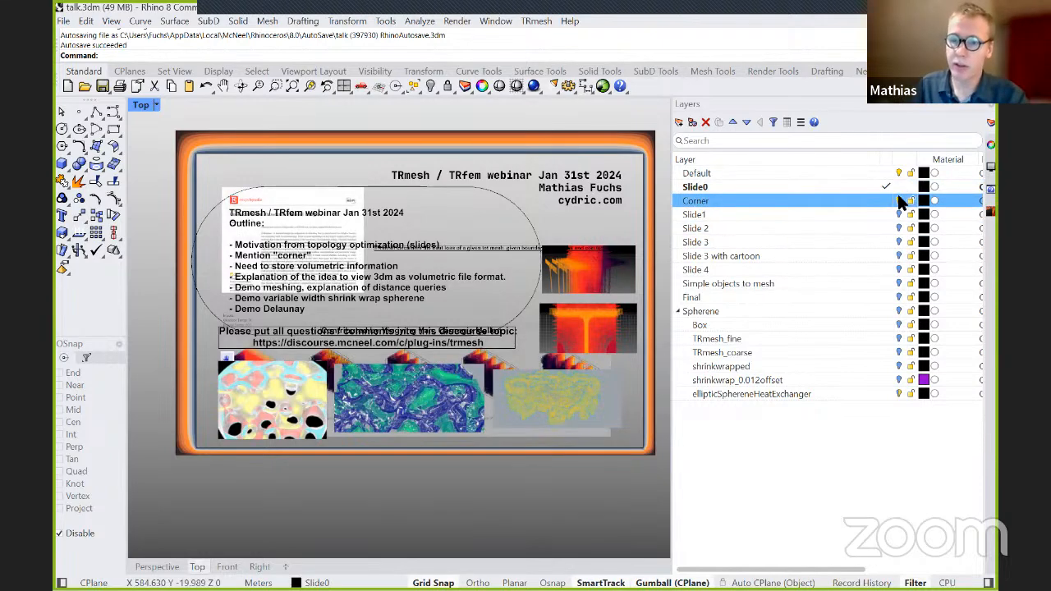
pyautogui.doubleClick(844, 174)
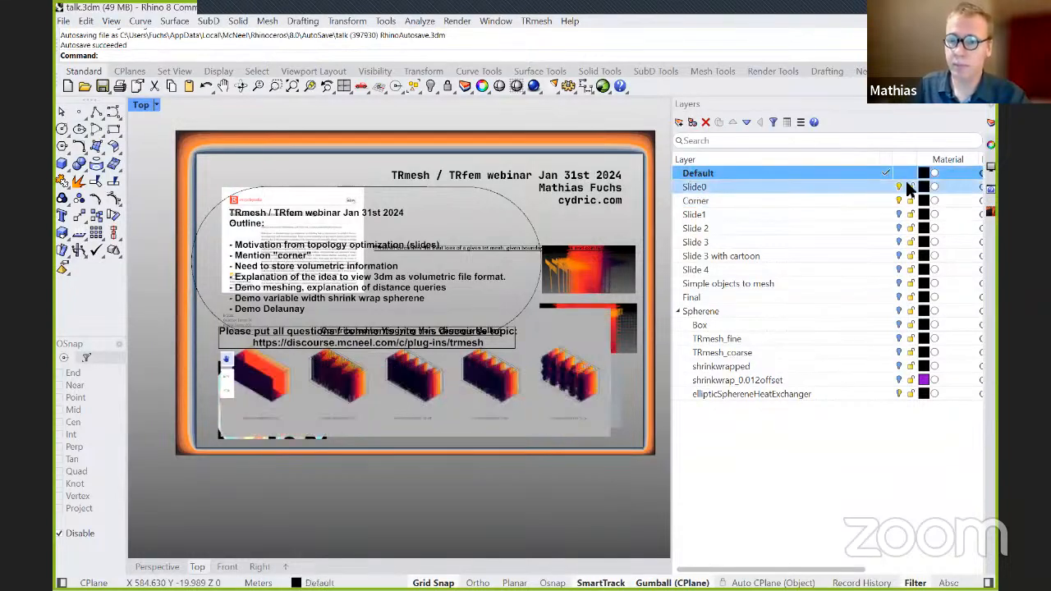
pyautogui.click(899, 187)
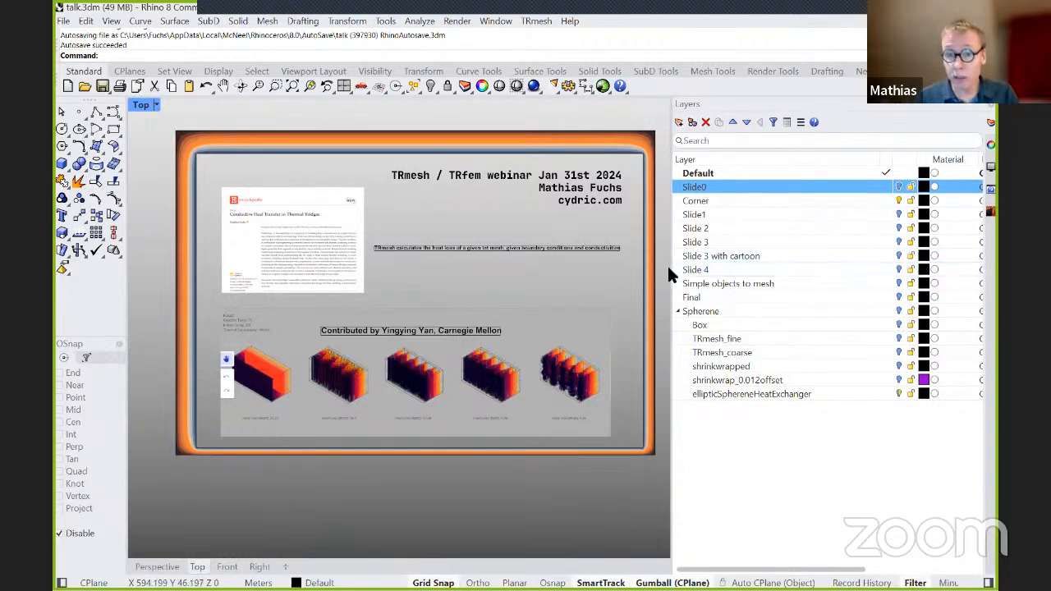
pyautogui.moveTo(676, 262); pyautogui.dragTo(701, 259)
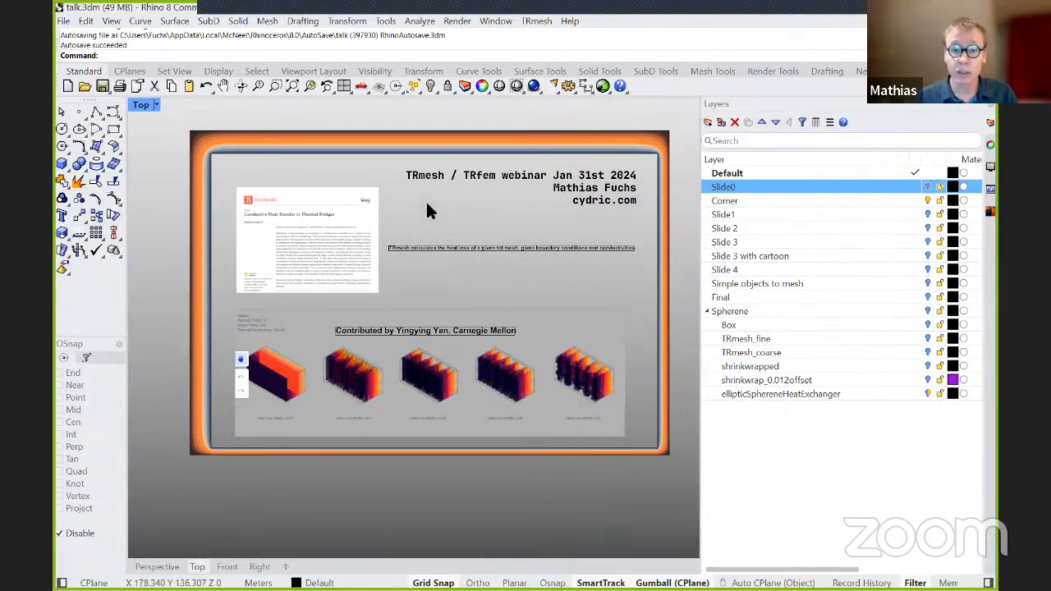
# Examine the encyclopedia entry "Conductive Heat Transfer in Thermal Bridges" on the Corner slide up close.
pyautogui.scroll(2, 427, 207)
pyautogui.scroll(1, 430, 202)
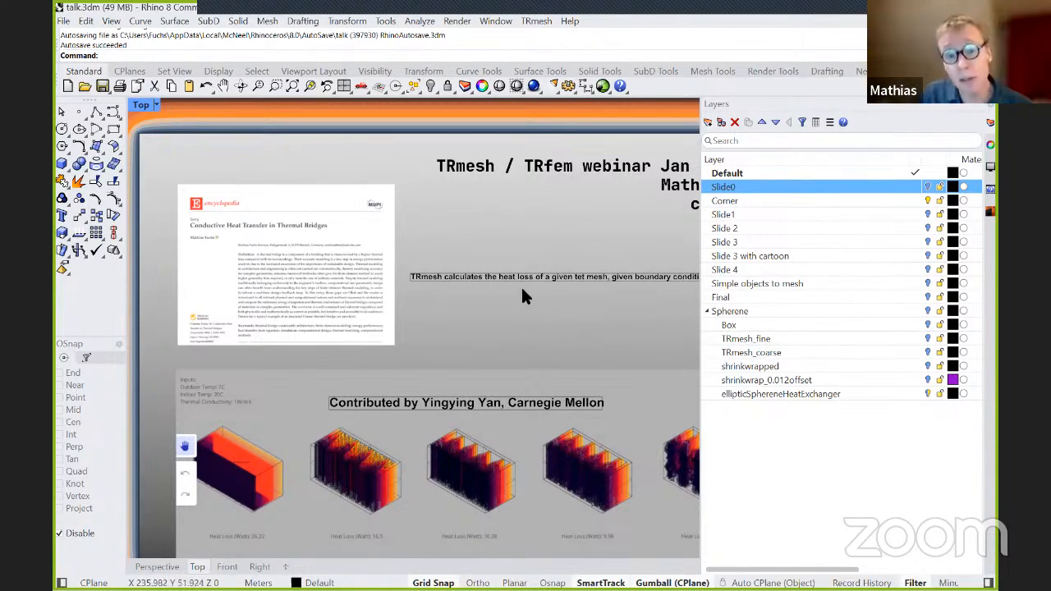
pyautogui.scroll(2, 469, 319)
pyautogui.moveTo(465, 321); pyautogui.dragTo(575, 327, button='right')
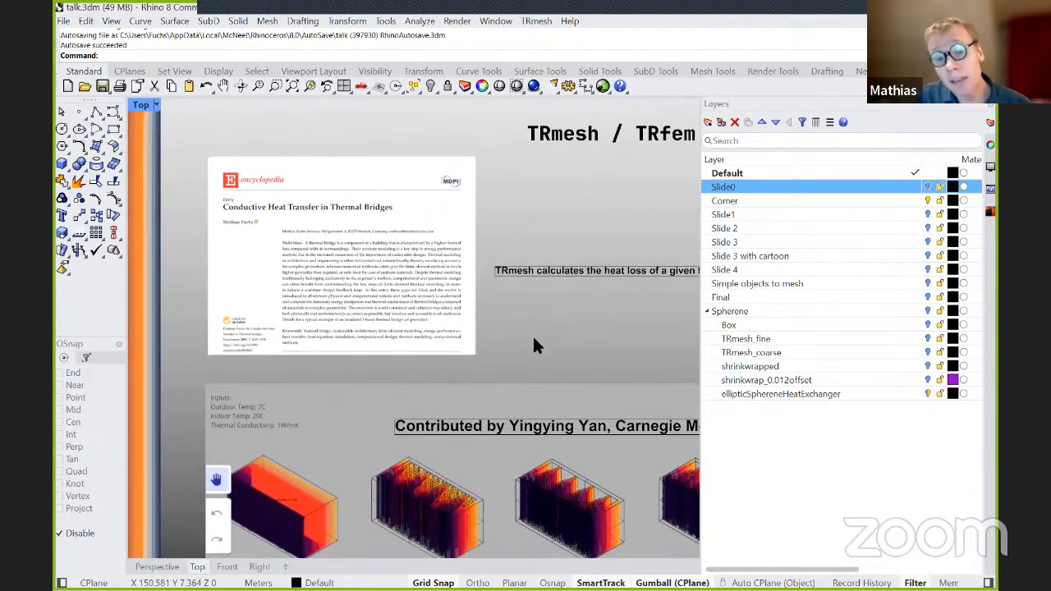
pyautogui.scroll(1, 532, 336)
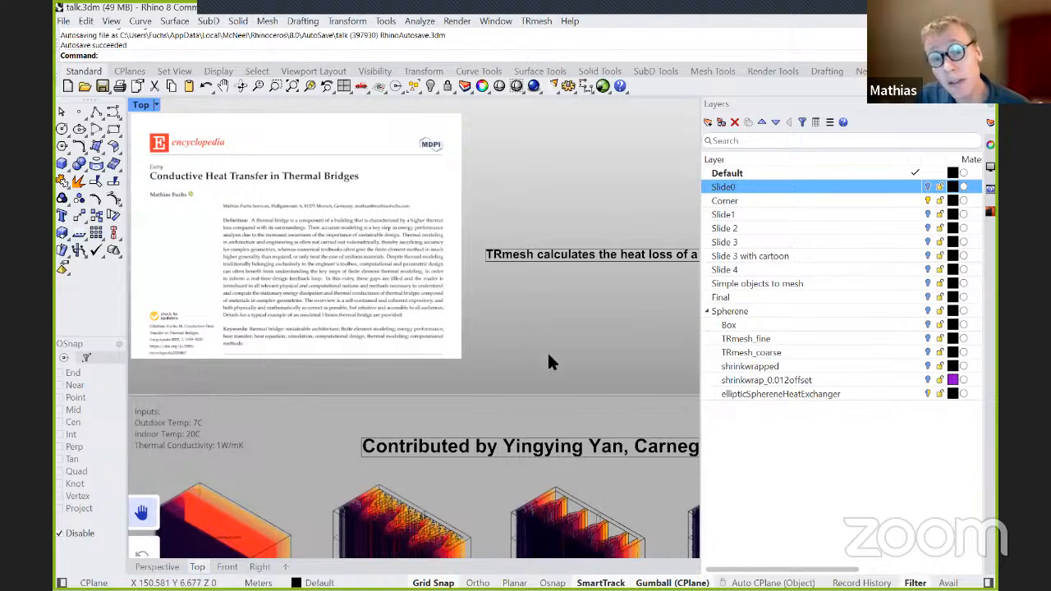
pyautogui.moveTo(565, 378); pyautogui.dragTo(572, 324, button='right')
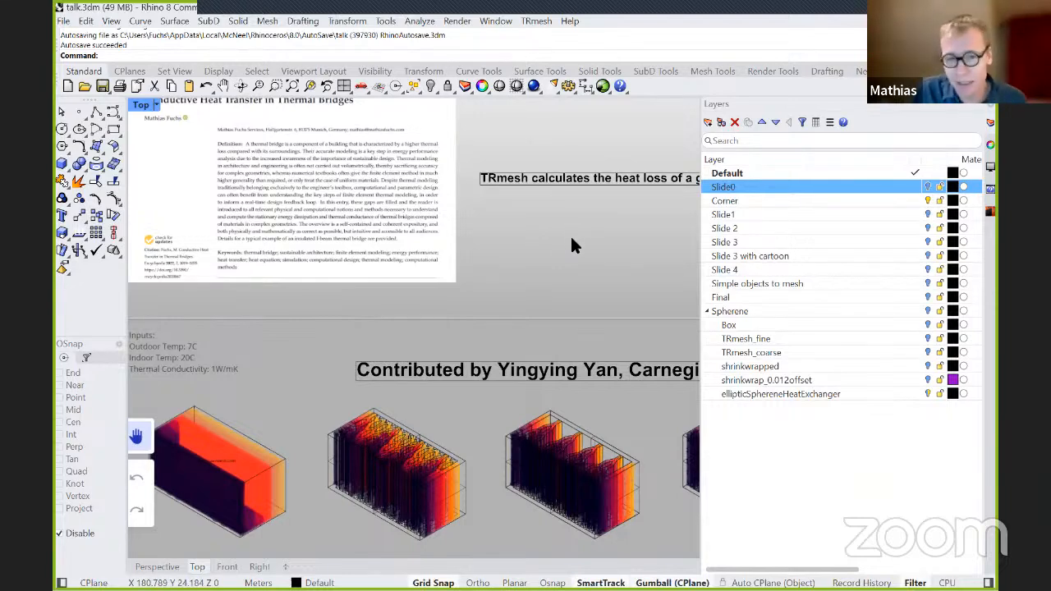
pyautogui.moveTo(569, 240); pyautogui.dragTo(593, 260, button='right')
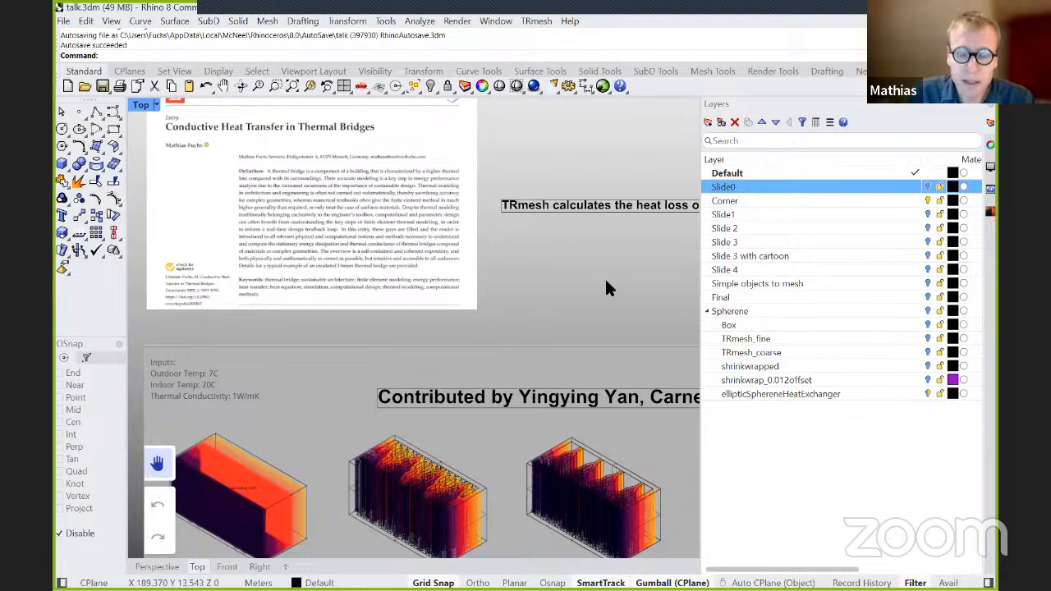
pyautogui.moveTo(606, 283); pyautogui.dragTo(613, 321, button='right')
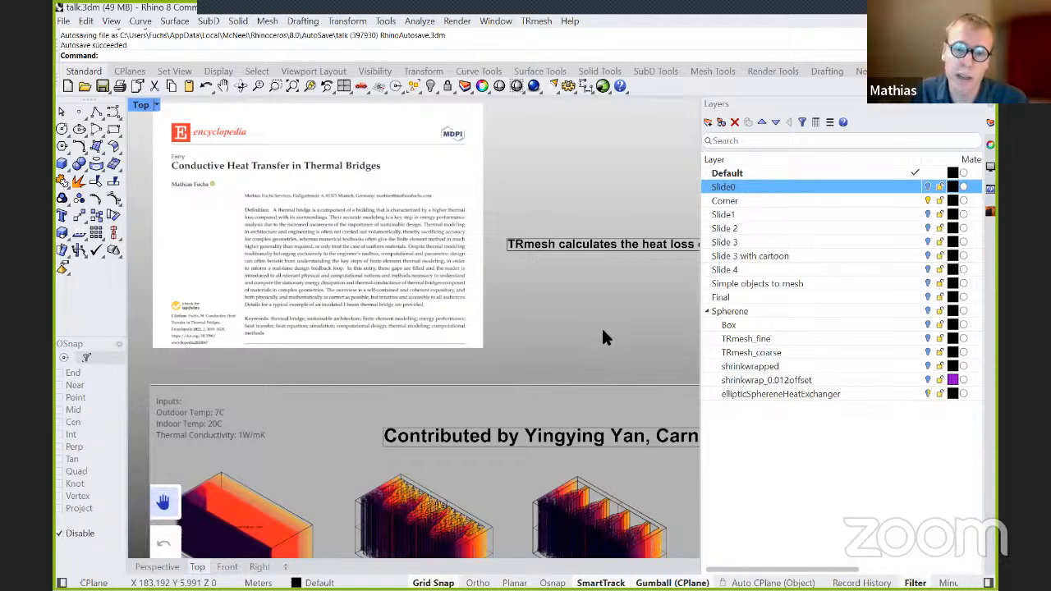
pyautogui.scroll(1, 301, 177)
pyautogui.moveTo(301, 174); pyautogui.dragTo(358, 236, button='right')
pyautogui.scroll(1, 328, 207)
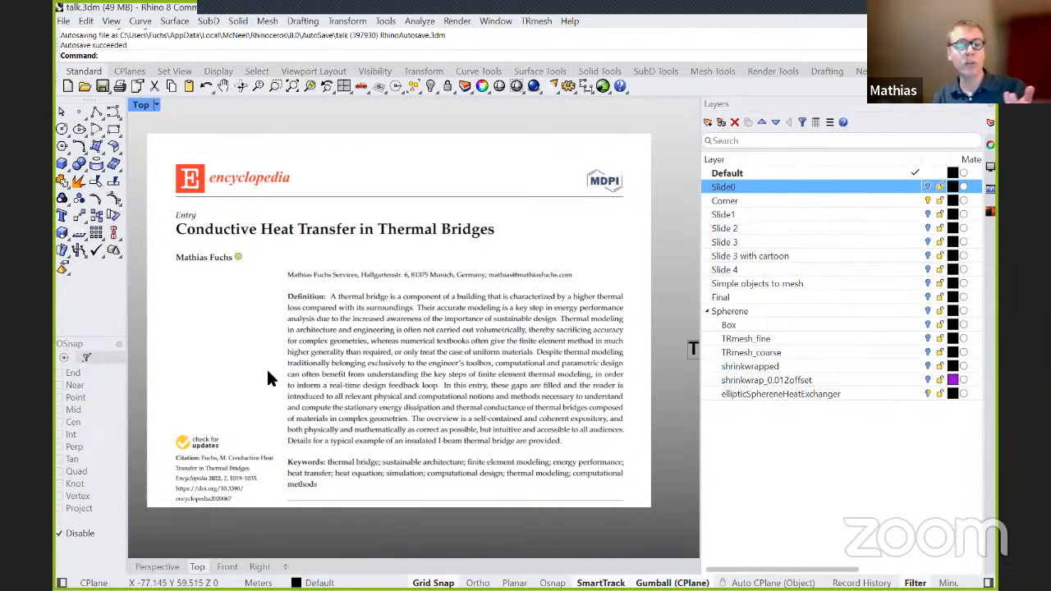
pyautogui.moveTo(387, 370); pyautogui.dragTo(325, 400, button='right')
pyautogui.moveTo(406, 391); pyautogui.dragTo(422, 351, button='right')
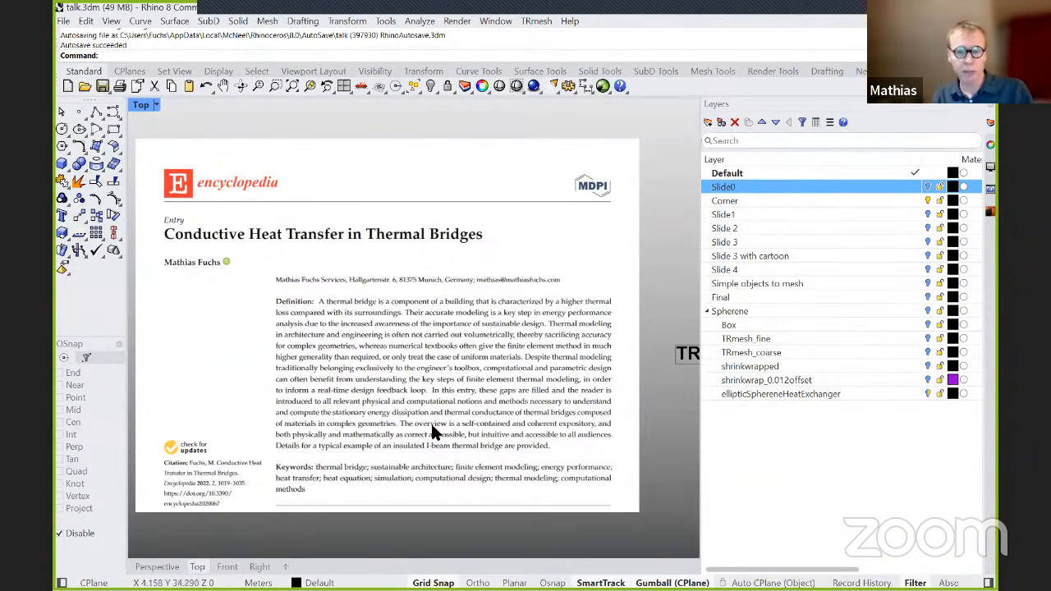
# Examine the row of thermal brick variants on the Corner slide and compare their heat loss labels.
pyautogui.moveTo(443, 449); pyautogui.dragTo(392, 243, button='right')
pyautogui.scroll(-3, 385, 247)
pyautogui.moveTo(582, 350); pyautogui.dragTo(392, 238, button='right')
pyautogui.scroll(-2, 393, 238)
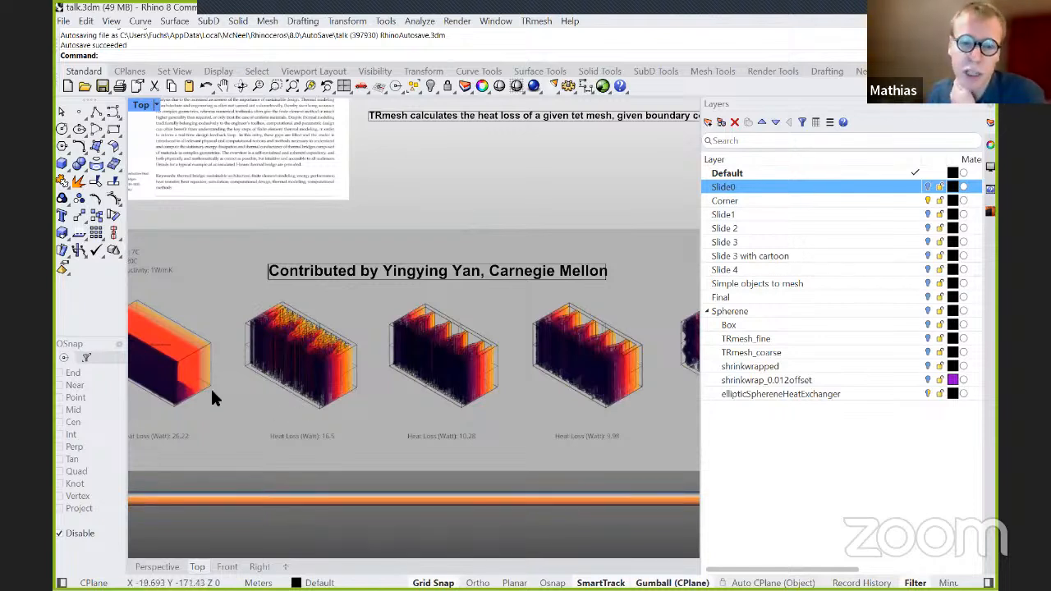
pyautogui.scroll(1, 212, 390)
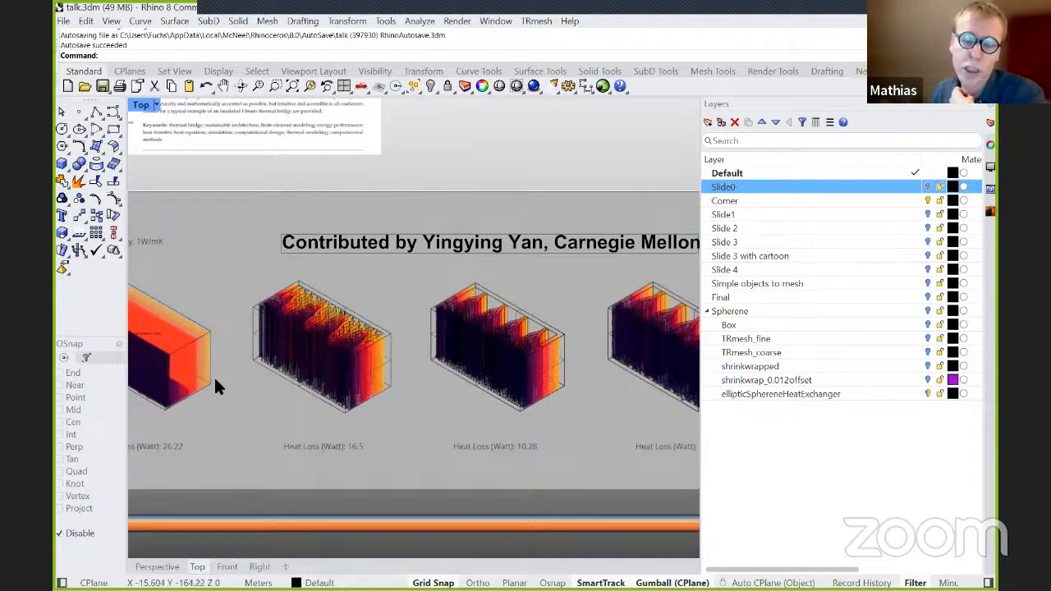
pyautogui.moveTo(213, 372); pyautogui.dragTo(358, 372, button='right')
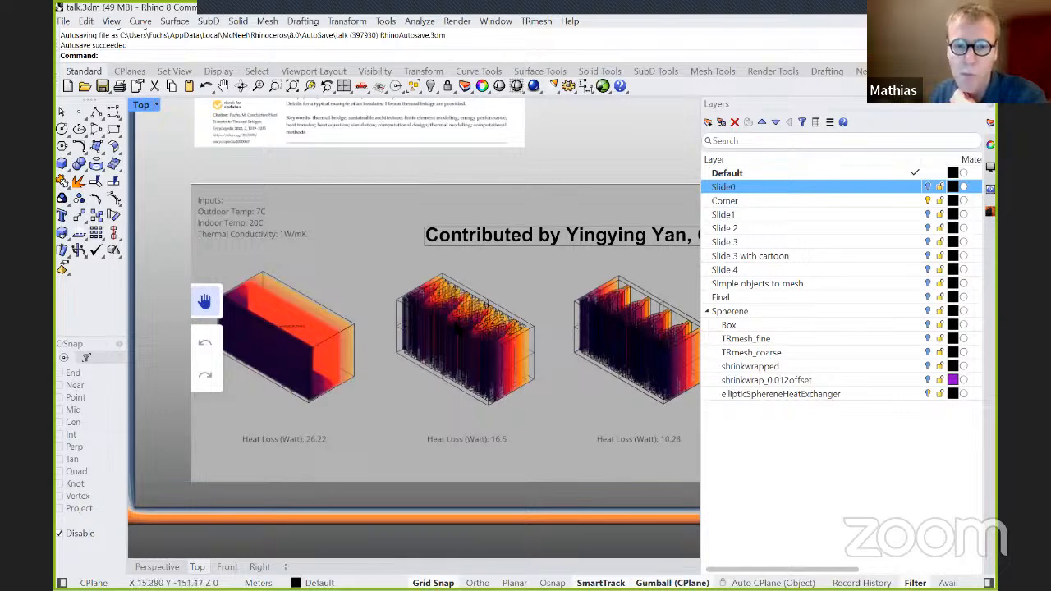
pyautogui.moveTo(577, 333); pyautogui.dragTo(188, 323, button='right')
pyautogui.scroll(3, 643, 298)
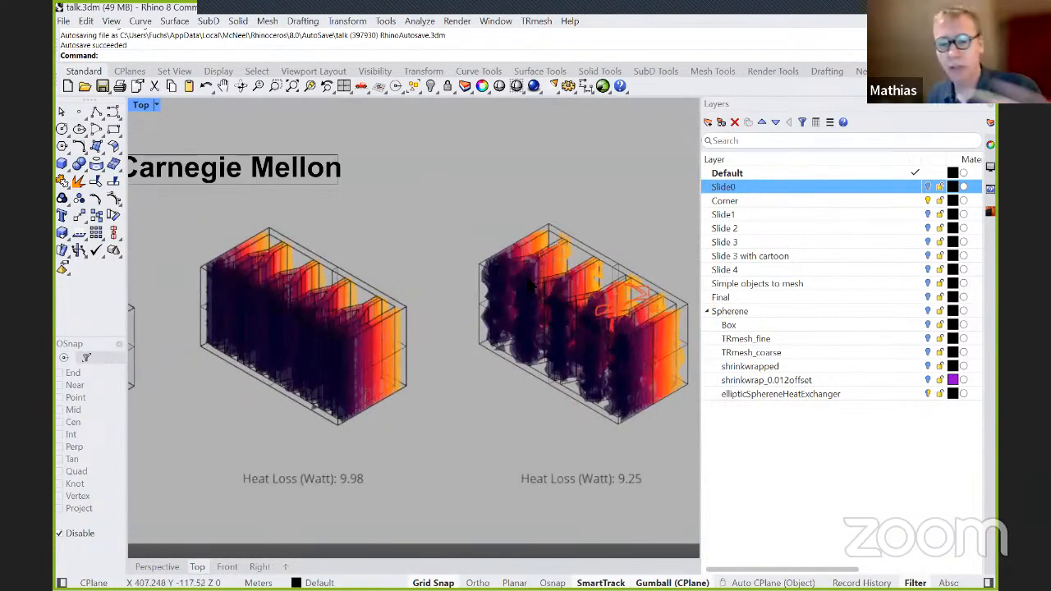
pyautogui.scroll(-2, 533, 291)
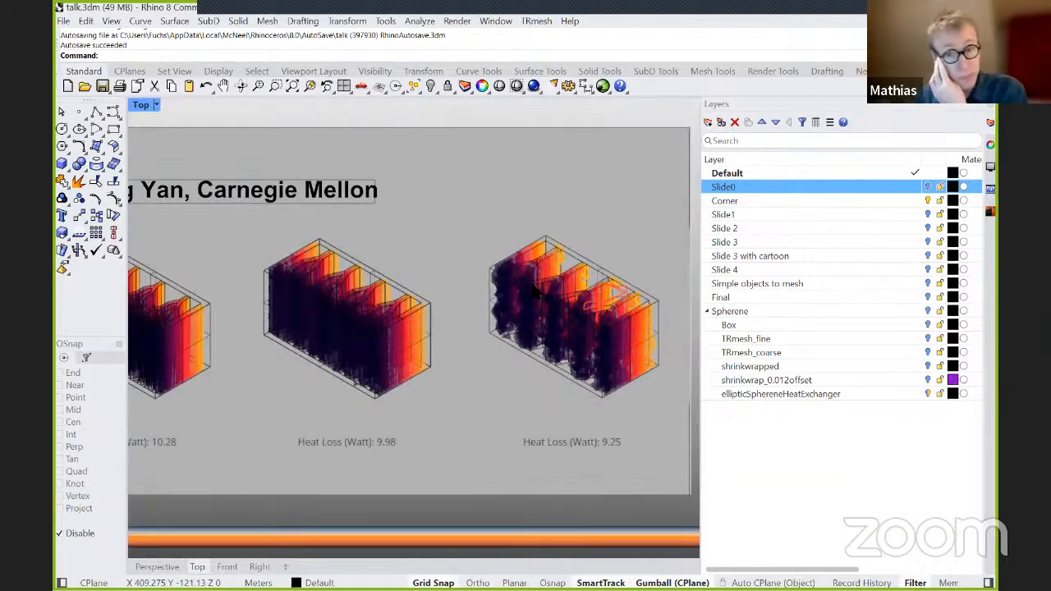
# Examine the last thermal brick variant on the Corner slide up close and compare it with its neighbour.
pyautogui.scroll(2, 533, 291)
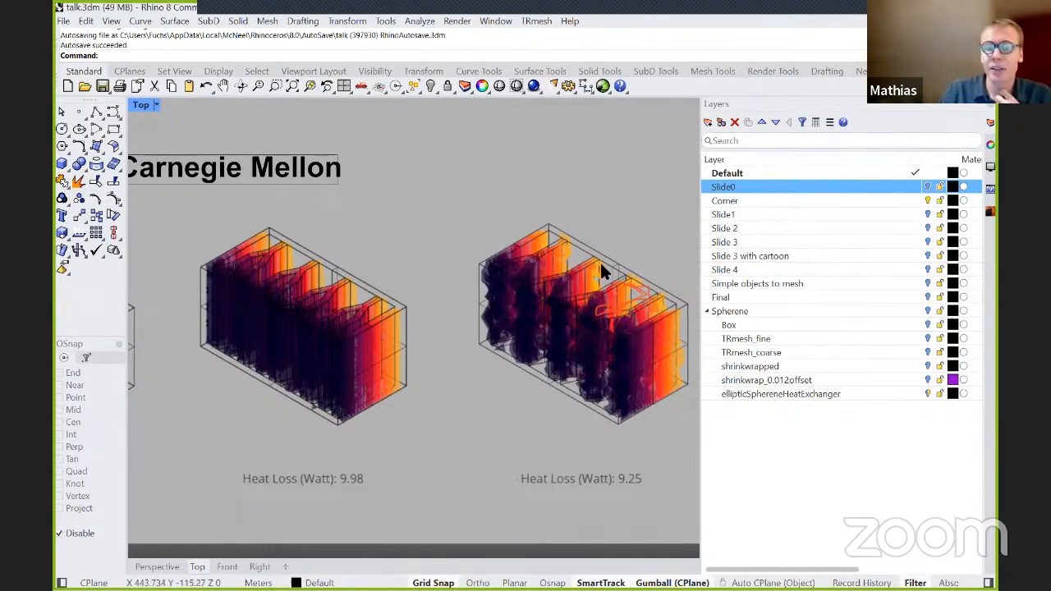
pyautogui.scroll(4, 595, 272)
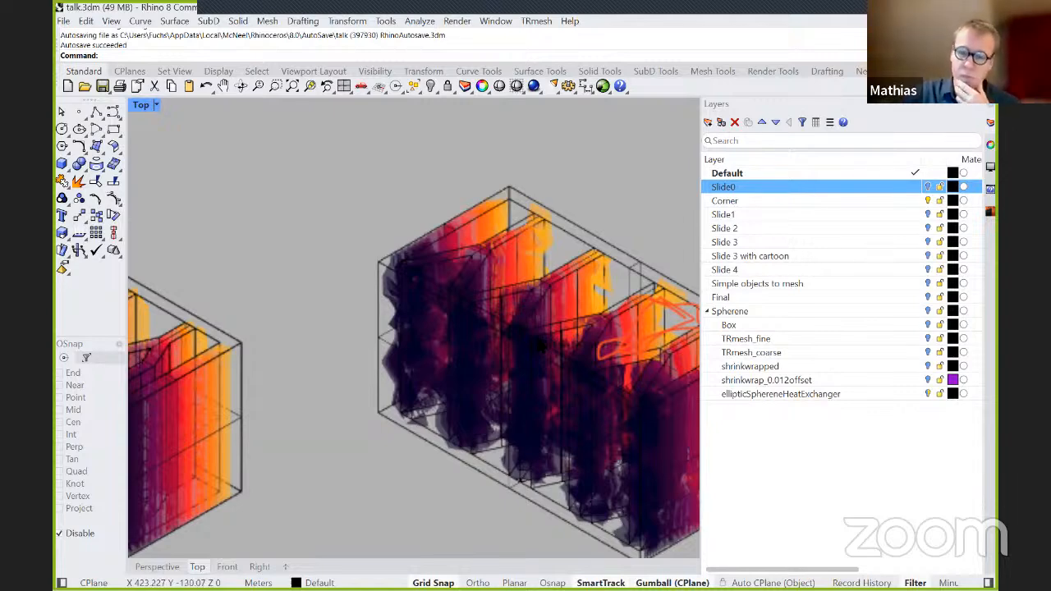
pyautogui.scroll(-2, 539, 344)
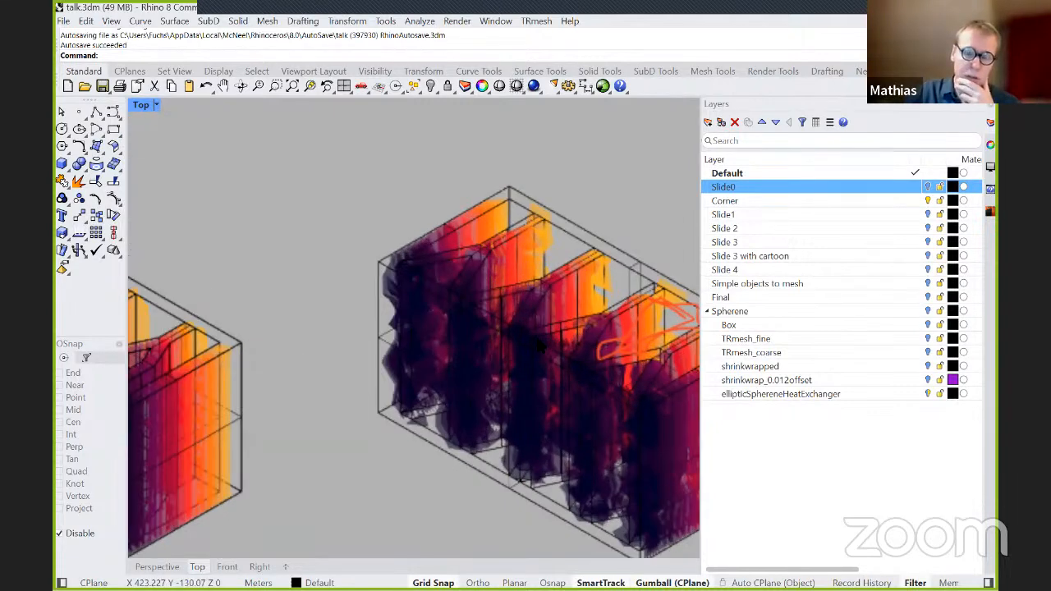
pyautogui.scroll(1, 541, 348)
pyautogui.scroll(-1, 543, 349)
pyautogui.scroll(-3, 544, 349)
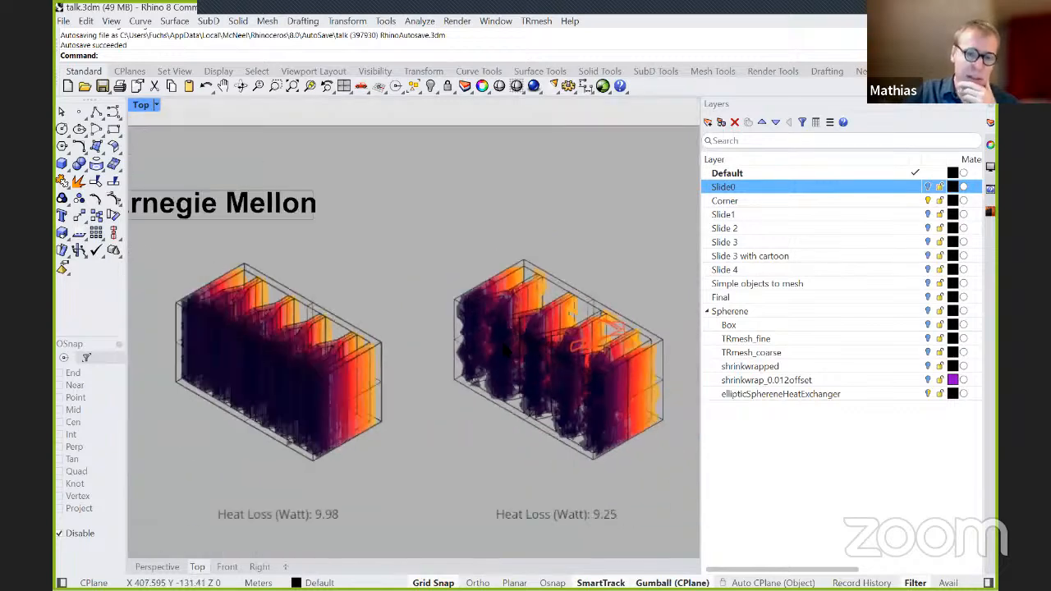
pyautogui.moveTo(527, 367); pyautogui.dragTo(484, 353, button='right')
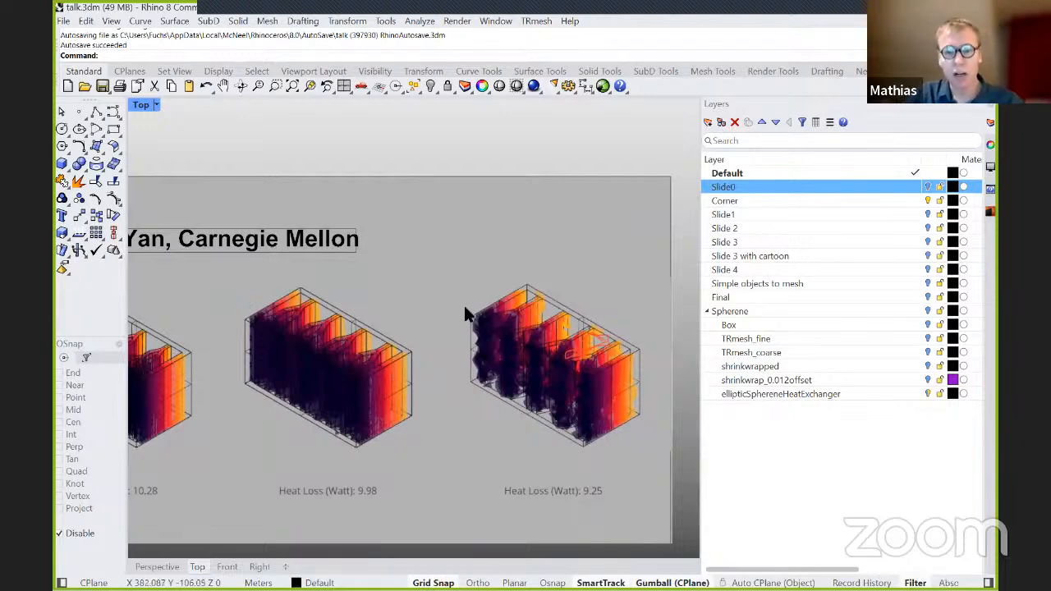
# Switch to the untitled Rhino 7 model and restore its window beside the BMW01 Grasshopper definition.
pyautogui.hotkey('alt', 'Tab')
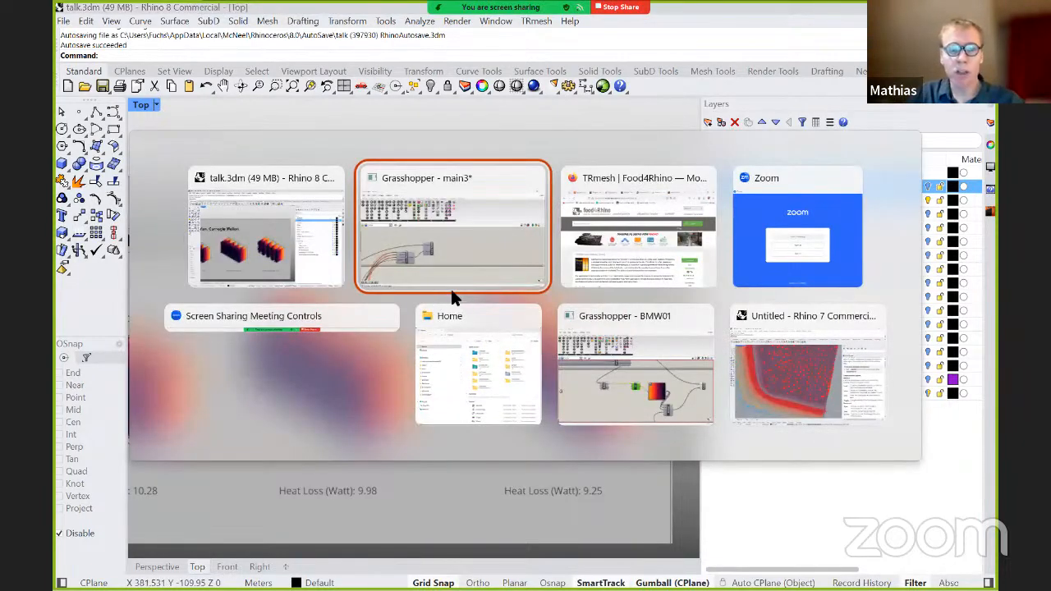
pyautogui.hotkey('alt', 'Tab')
pyautogui.hotkey('alt', 'Tab')
pyautogui.hotkey('alt', 'Tab')
pyautogui.hotkey('alt', 'Tab')
pyautogui.hotkey('alt', 'Tab')
pyautogui.hotkey('alt', 'Tab')
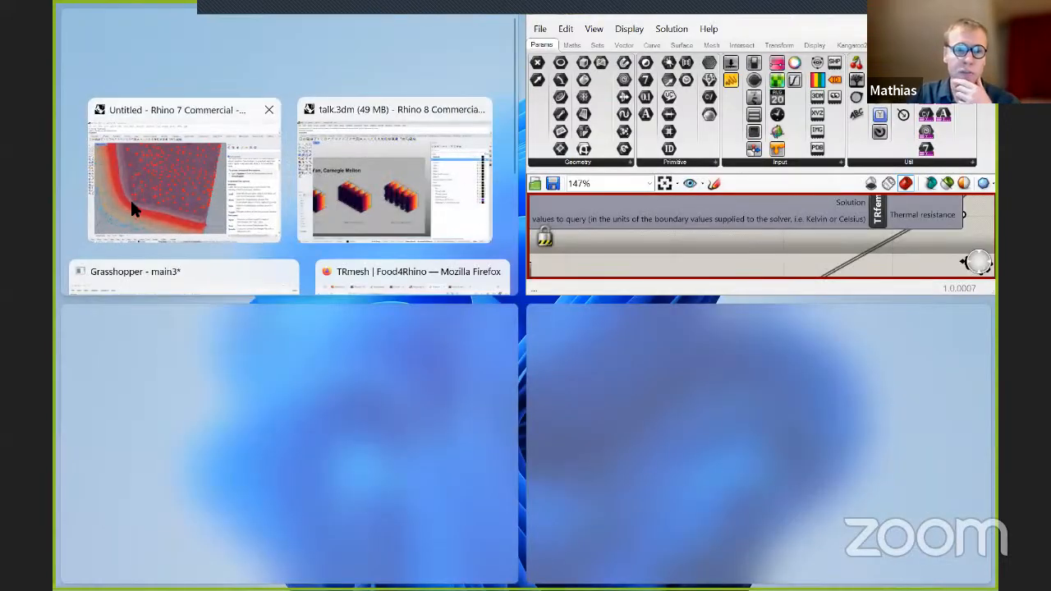
pyautogui.click(130, 197)
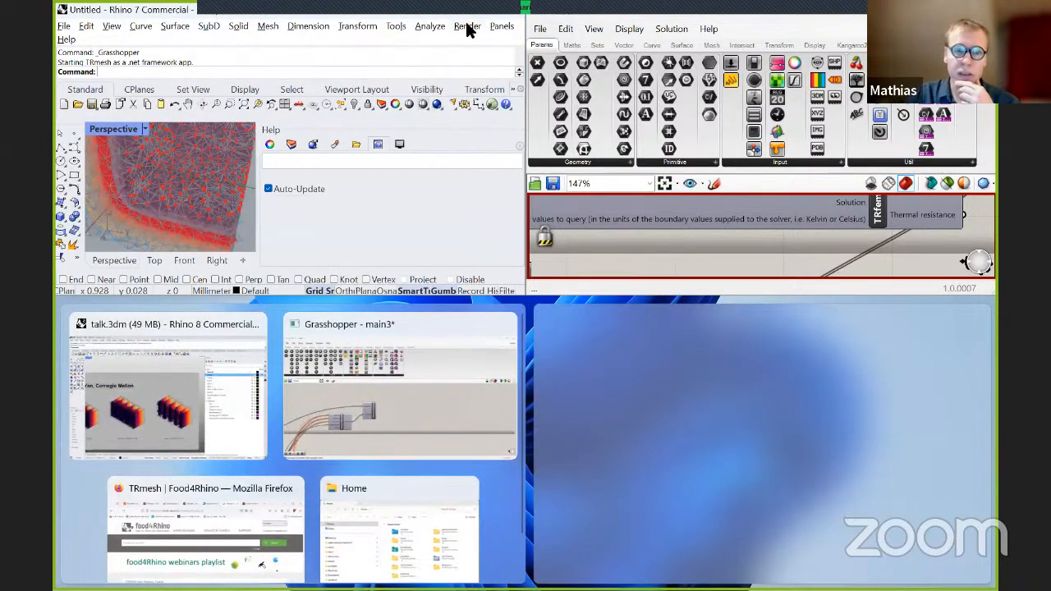
pyautogui.moveTo(146, 12); pyautogui.dragTo(163, 26)
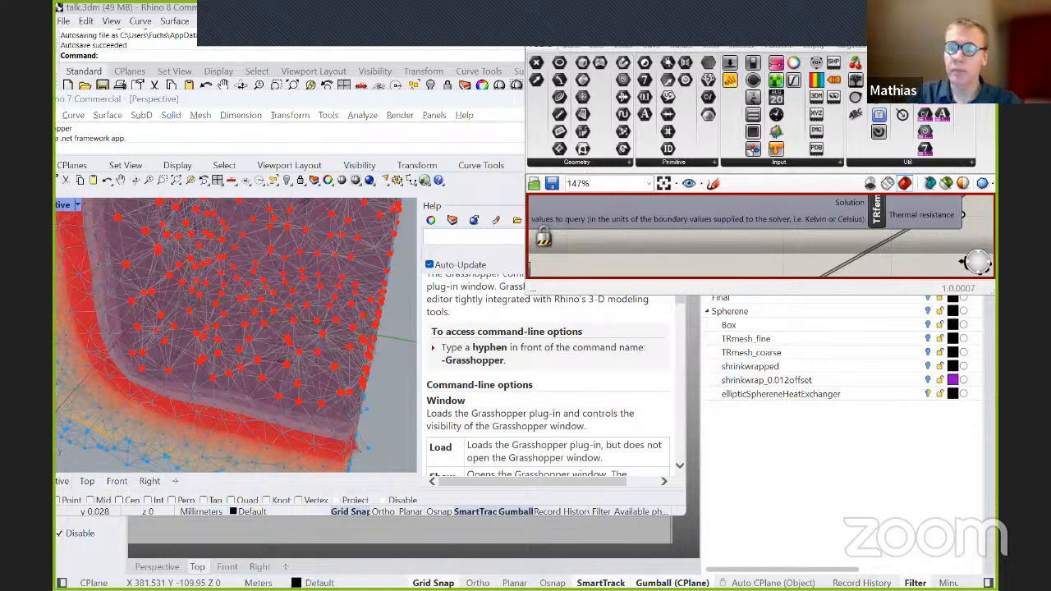
# Detach the BMW01 Grasshopper window and place it next to the Rhino 7 Perspective view.
pyautogui.moveTo(738, 14); pyautogui.dragTo(747, 15)
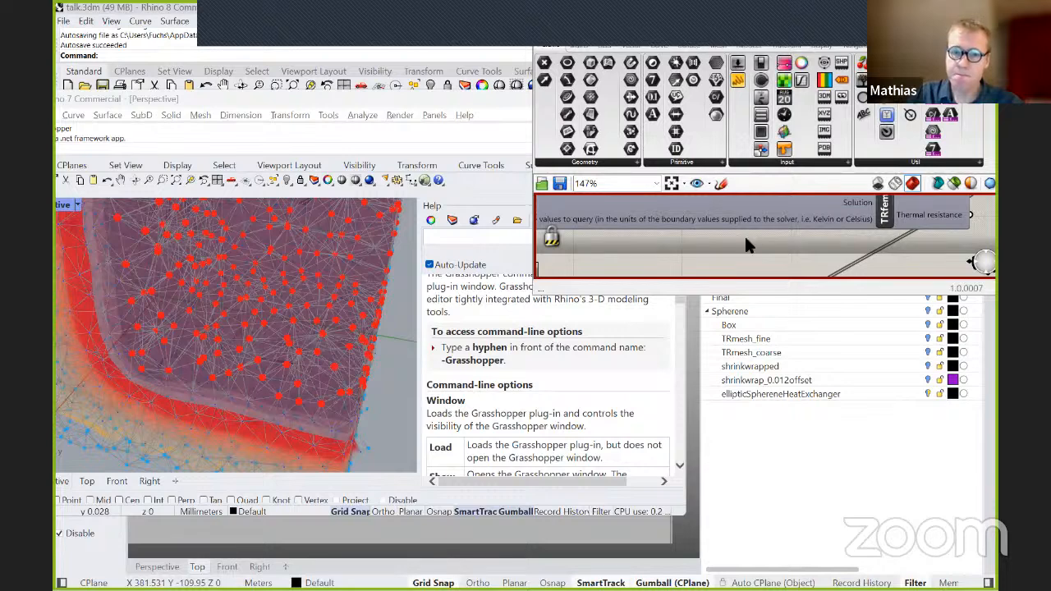
pyautogui.scroll(-5, 391, 357)
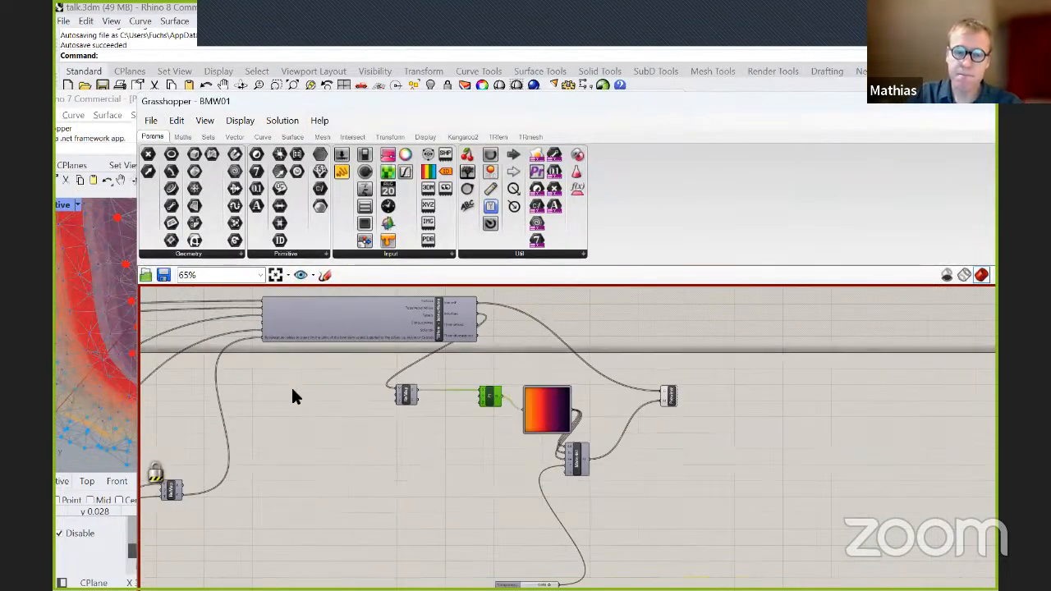
pyautogui.moveTo(292, 390); pyautogui.dragTo(420, 369, button='right')
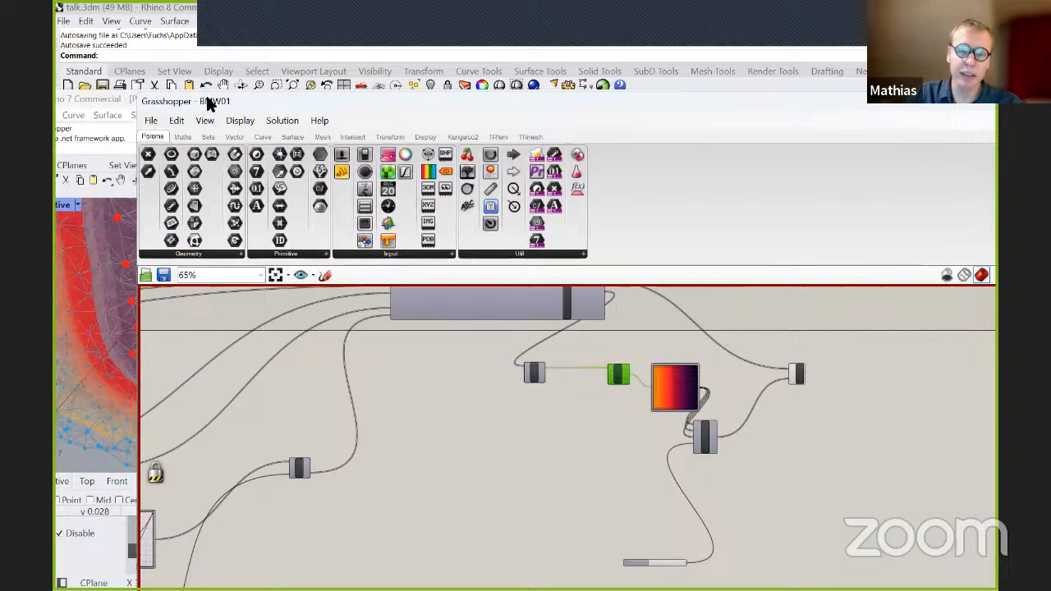
pyautogui.moveTo(209, 103); pyautogui.dragTo(521, 129)
pyautogui.moveTo(192, 366); pyautogui.dragTo(202, 339, button='right')
# Examine the corner model's tetrahedral mesh up close and look over the whole BMW01 definition.
pyautogui.scroll(4, 197, 297)
pyautogui.scroll(2, 206, 342)
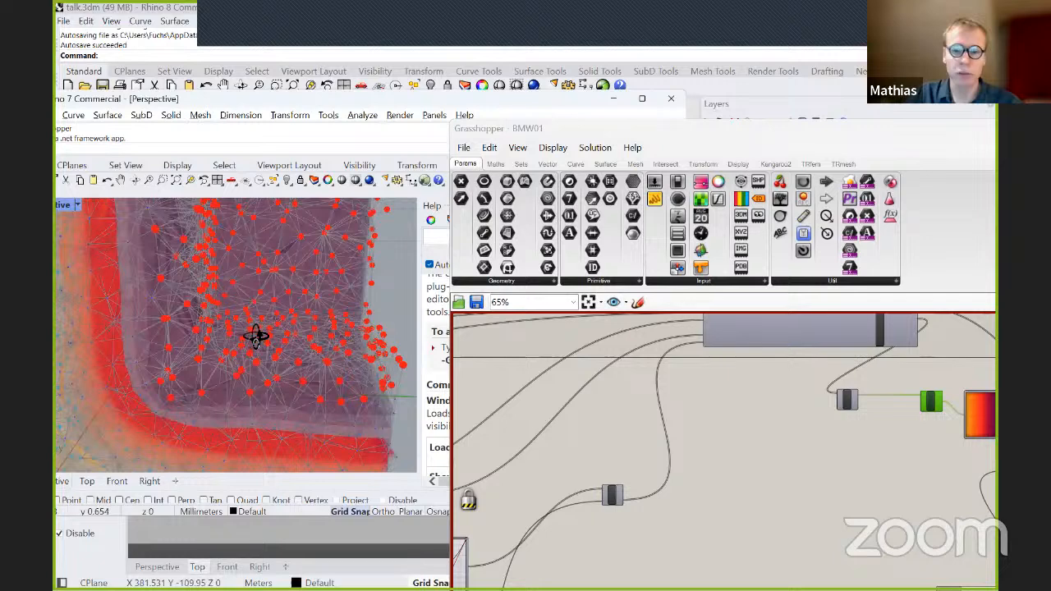
pyautogui.scroll(2, 254, 335)
pyautogui.scroll(-2, 560, 377)
pyautogui.scroll(-2, 561, 373)
pyautogui.moveTo(558, 389); pyautogui.dragTo(740, 423, button='right')
pyautogui.scroll(-1, 739, 417)
pyautogui.scroll(3, 739, 423)
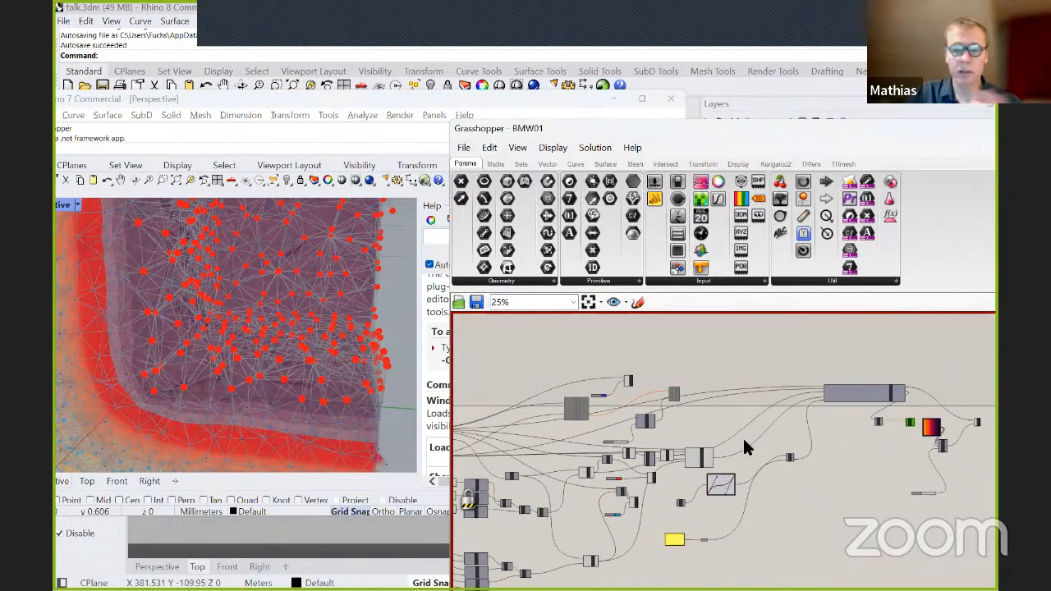
# Set the TRmeshEasy target edge length to 0.300 and re-enable the Grasshopper solver.
pyautogui.moveTo(727, 408); pyautogui.dragTo(773, 394, button='right')
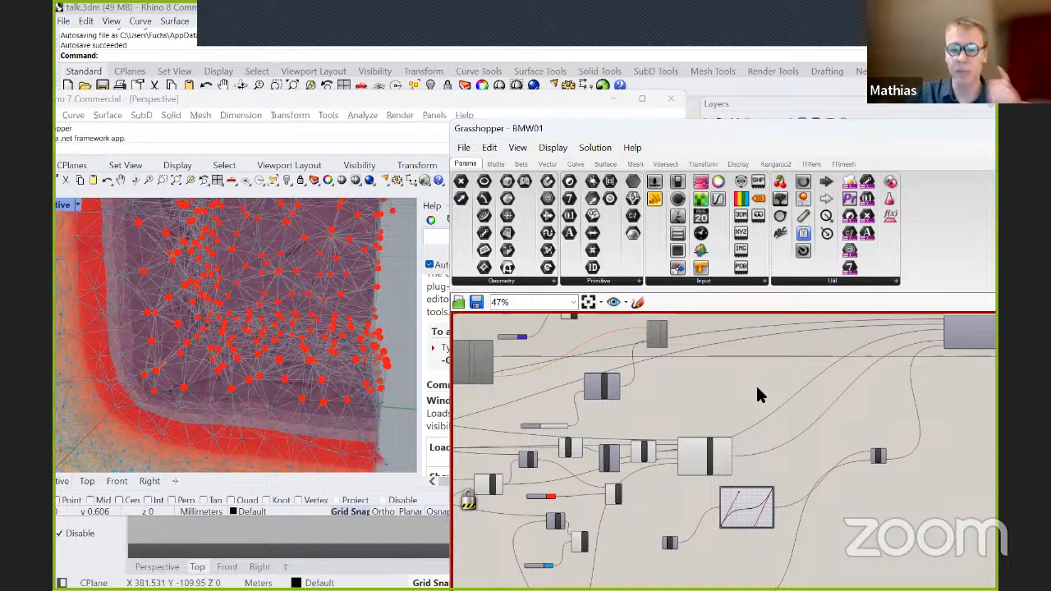
pyautogui.moveTo(757, 382); pyautogui.dragTo(818, 354, button='right')
pyautogui.moveTo(601, 380); pyautogui.dragTo(818, 389, button='right')
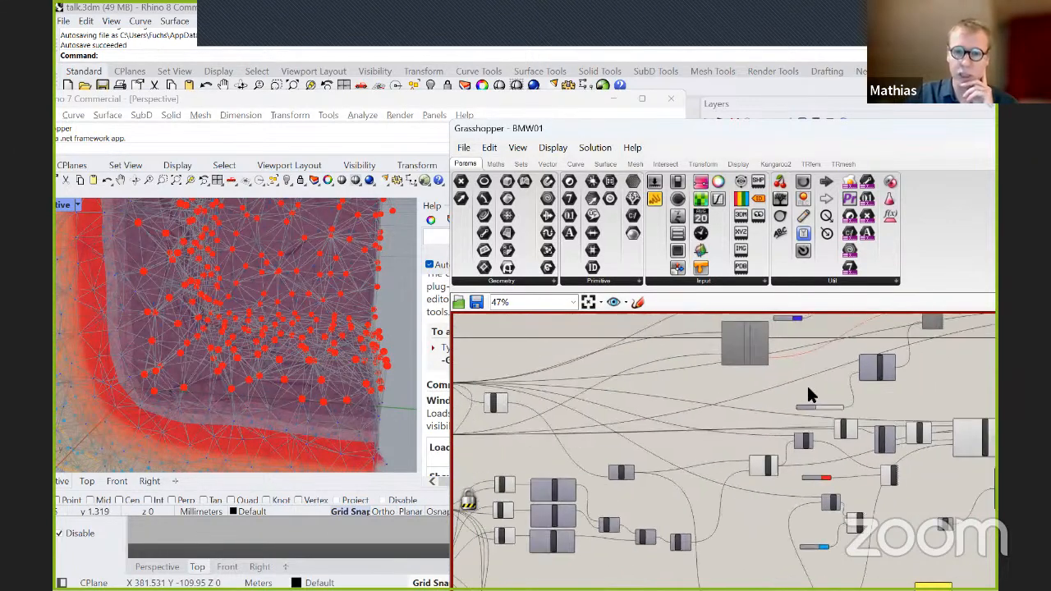
pyautogui.moveTo(636, 375); pyautogui.dragTo(890, 330, button='right')
pyautogui.scroll(5, 599, 415)
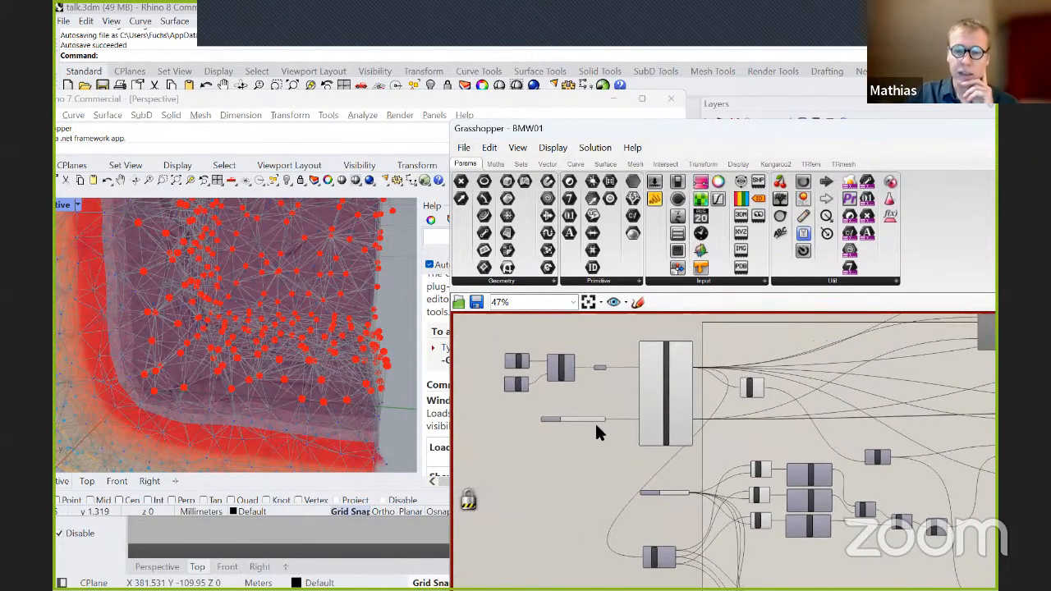
pyautogui.scroll(4, 622, 431)
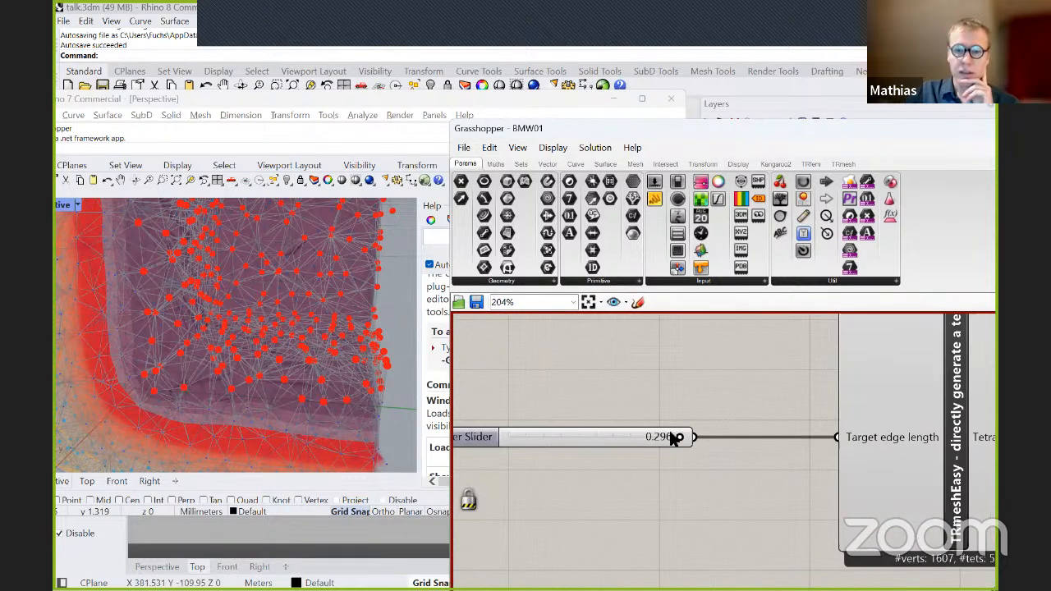
pyautogui.moveTo(684, 441); pyautogui.dragTo(712, 482)
pyautogui.moveTo(680, 476); pyautogui.dragTo(730, 429, button='right')
pyautogui.scroll(-3, 731, 428)
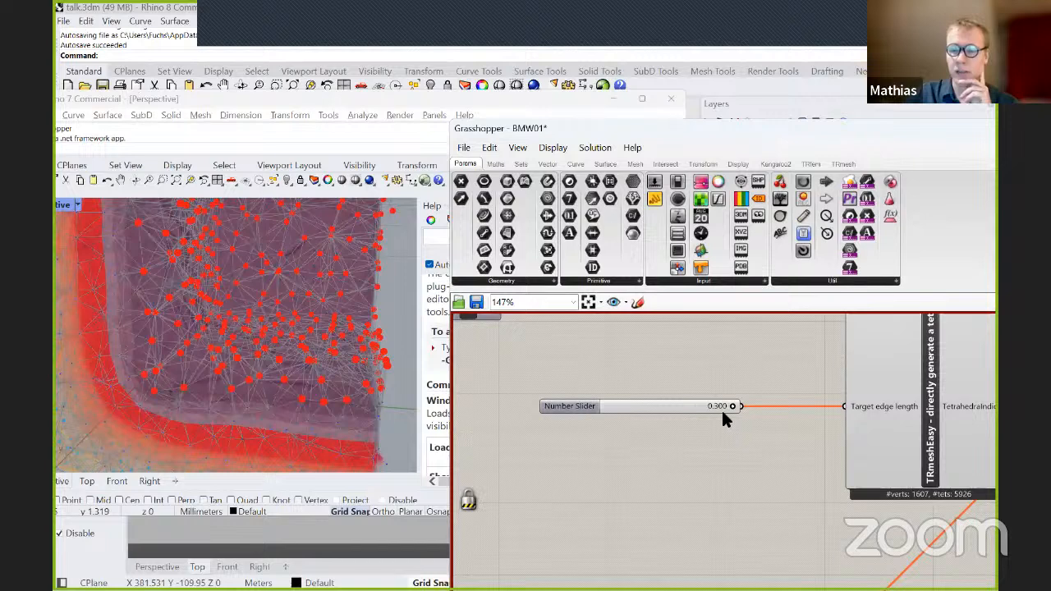
pyautogui.click(605, 150)
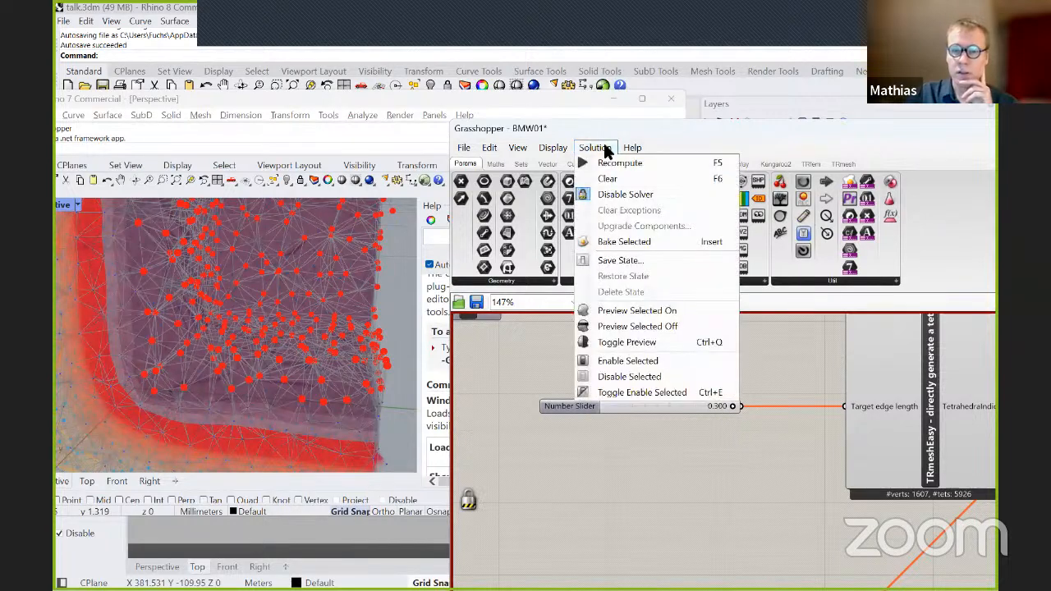
pyautogui.click(620, 195)
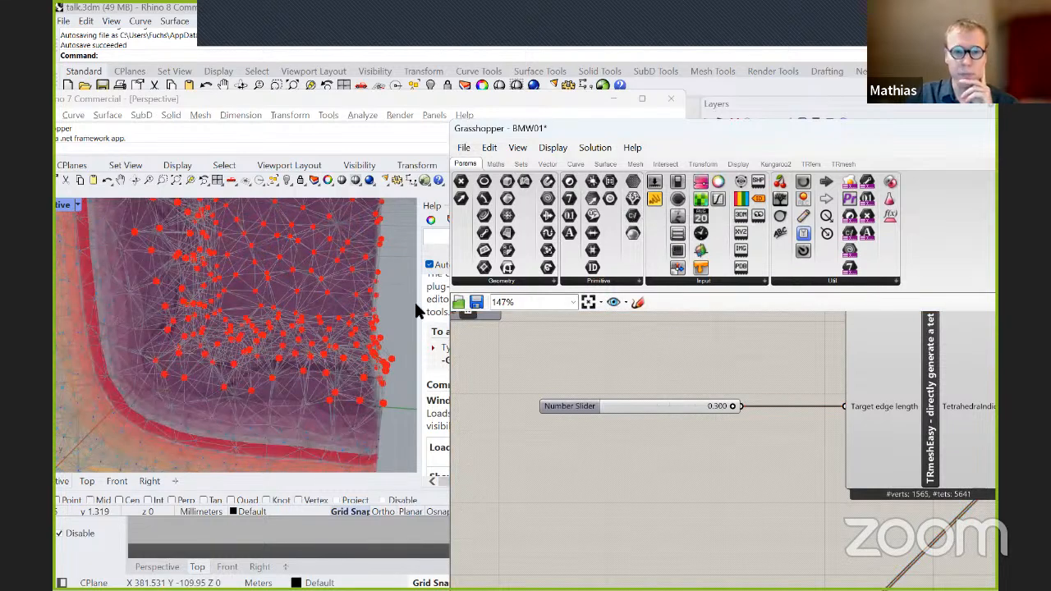
# Examine the recomputed corner mesh and its coloured points from several angles in the Perspective view.
pyautogui.scroll(-2, 216, 288)
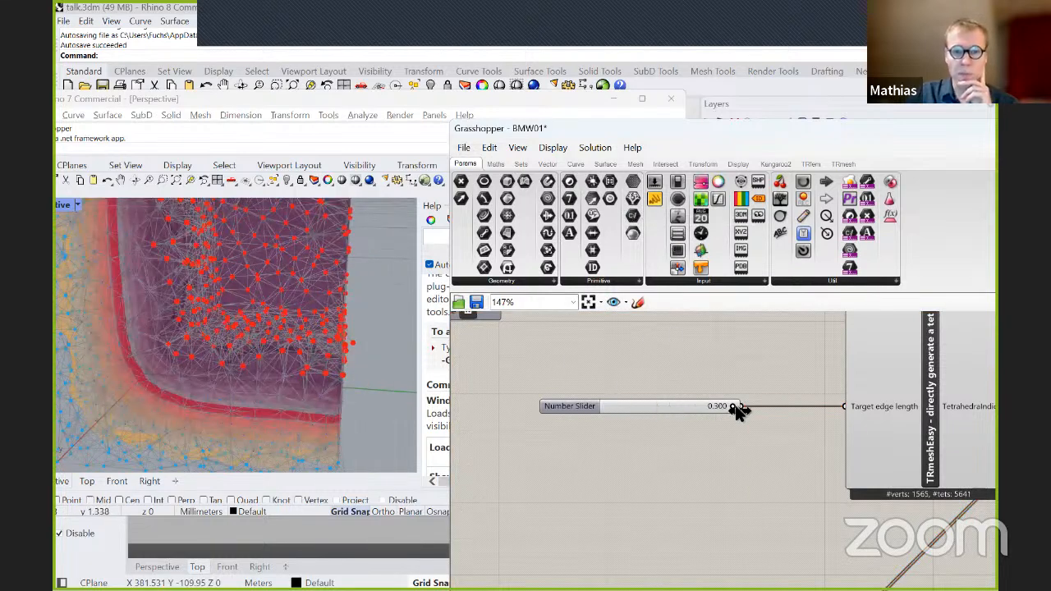
pyautogui.moveTo(305, 352); pyautogui.dragTo(337, 318, button='right')
pyautogui.scroll(5, 271, 330)
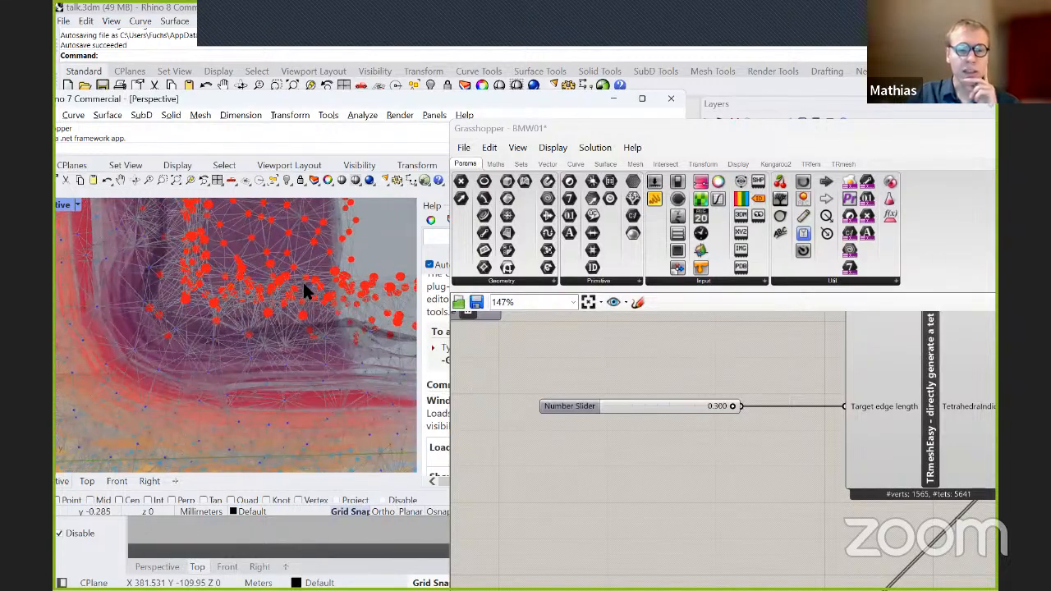
pyautogui.scroll(5, 294, 280)
pyautogui.moveTo(287, 283); pyautogui.dragTo(229, 311, button='right')
pyautogui.scroll(-4, 310, 302)
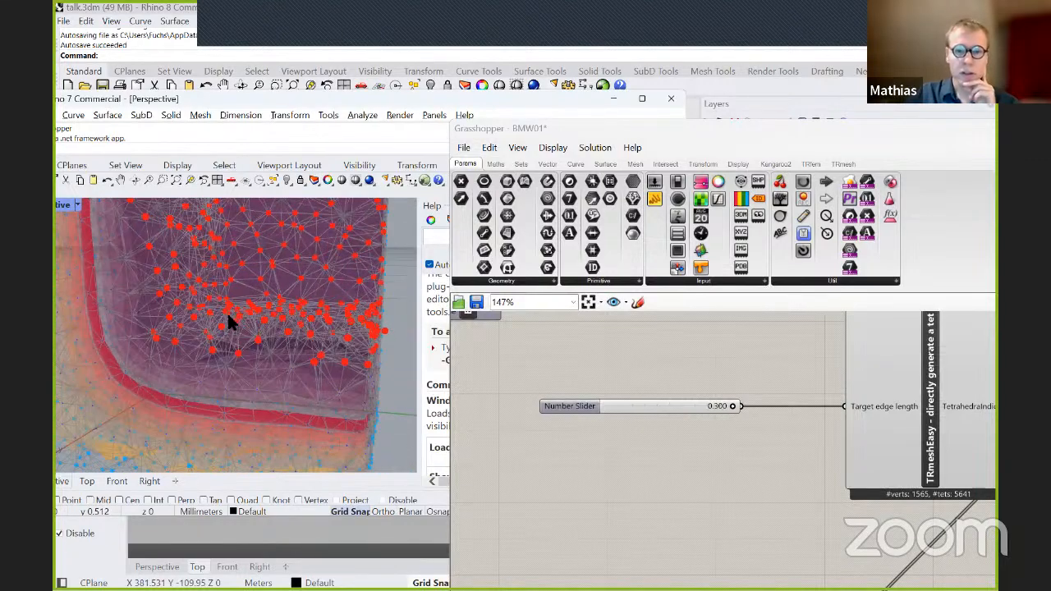
# Examine the TRmeshEasy component's inputs and outputs, and display the TRmesh component set.
pyautogui.scroll(-6, 471, 387)
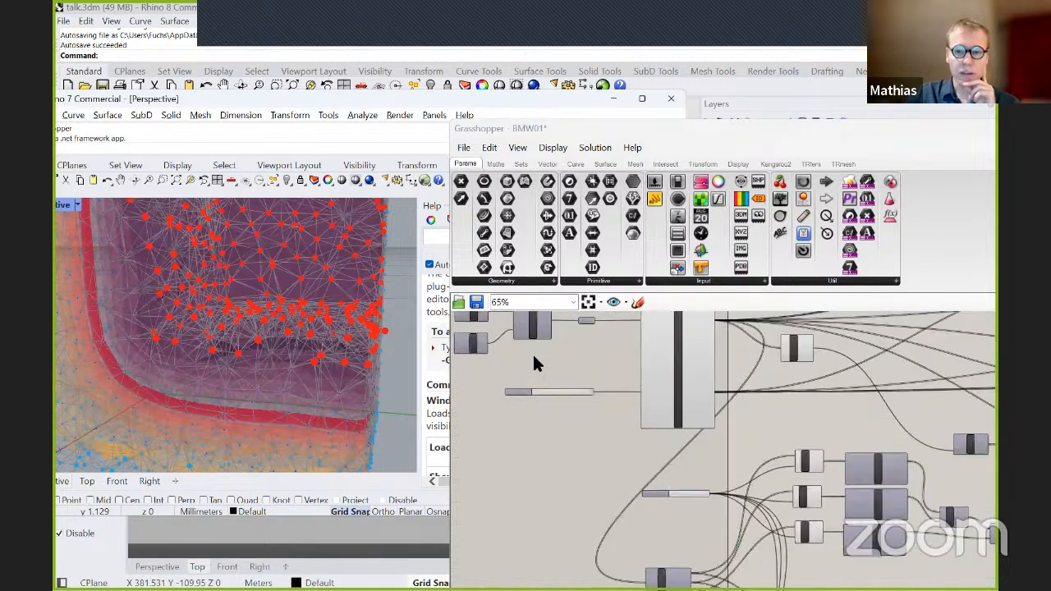
pyautogui.moveTo(554, 386); pyautogui.dragTo(549, 378, button='right')
pyautogui.scroll(-4, 548, 378)
pyautogui.scroll(3, 790, 435)
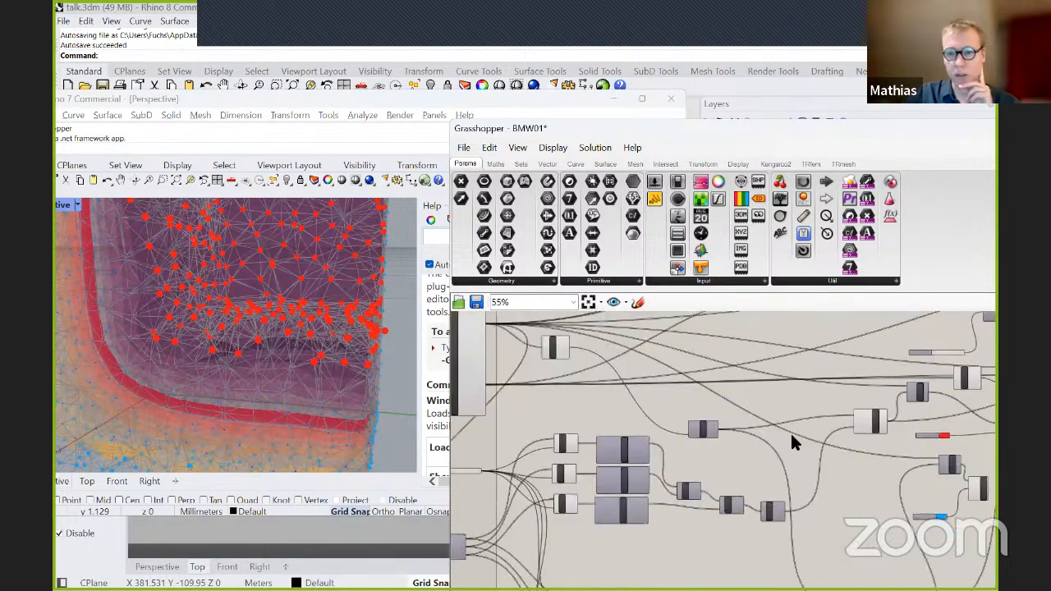
pyautogui.scroll(1, 526, 402)
pyautogui.moveTo(526, 402); pyautogui.dragTo(764, 475, button='right')
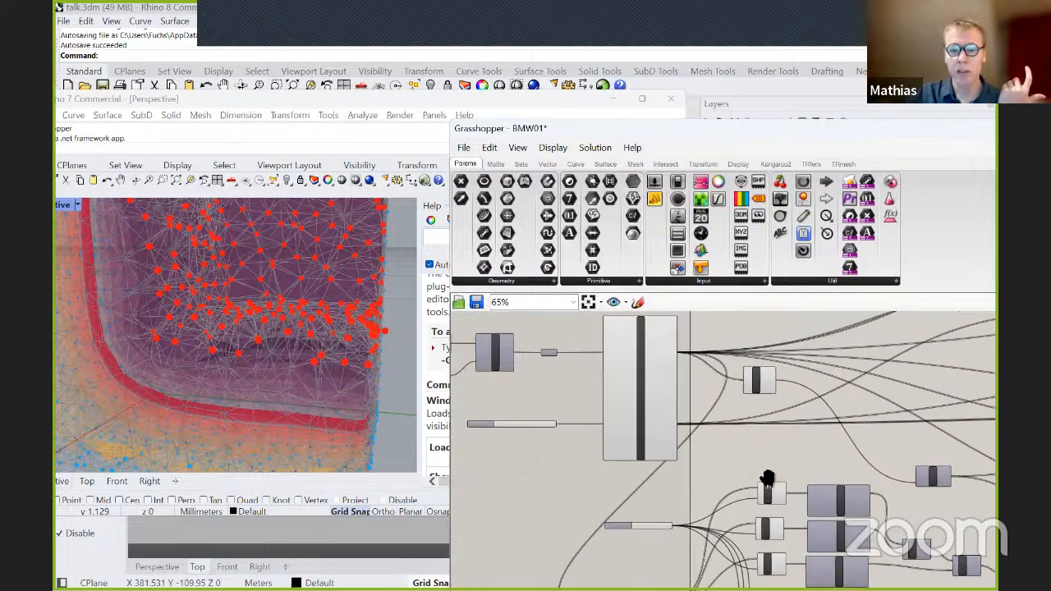
pyautogui.scroll(4, 675, 417)
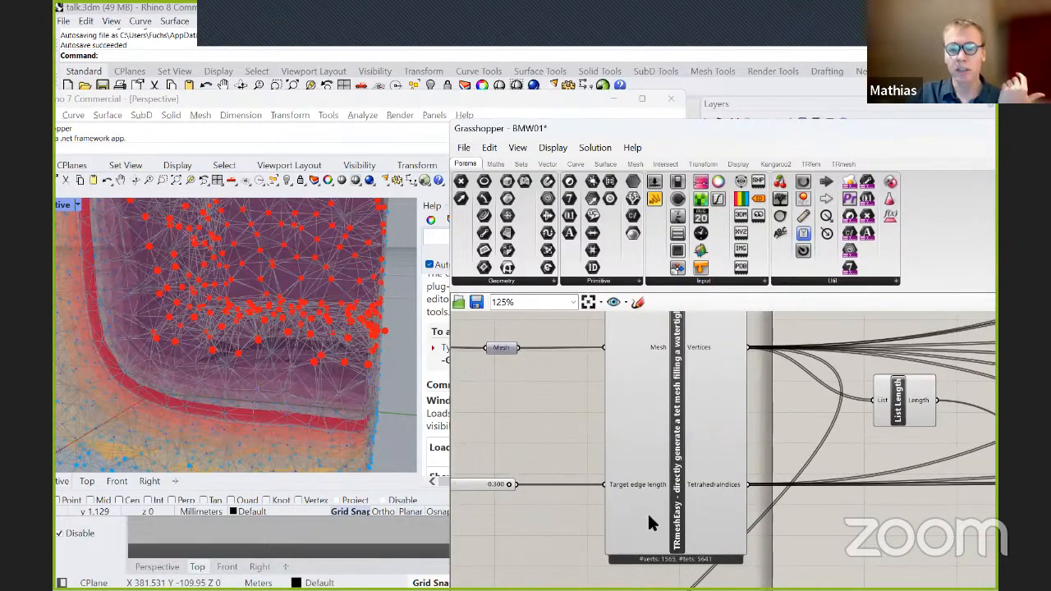
pyautogui.scroll(2, 535, 505)
pyautogui.moveTo(534, 505); pyautogui.dragTo(685, 452, button='right')
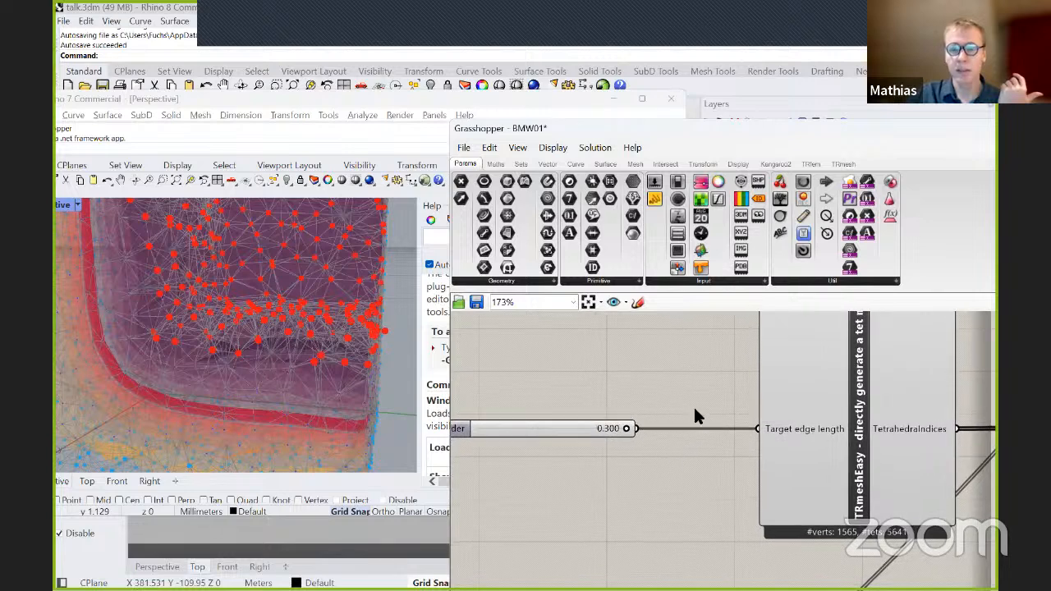
pyautogui.click(842, 164)
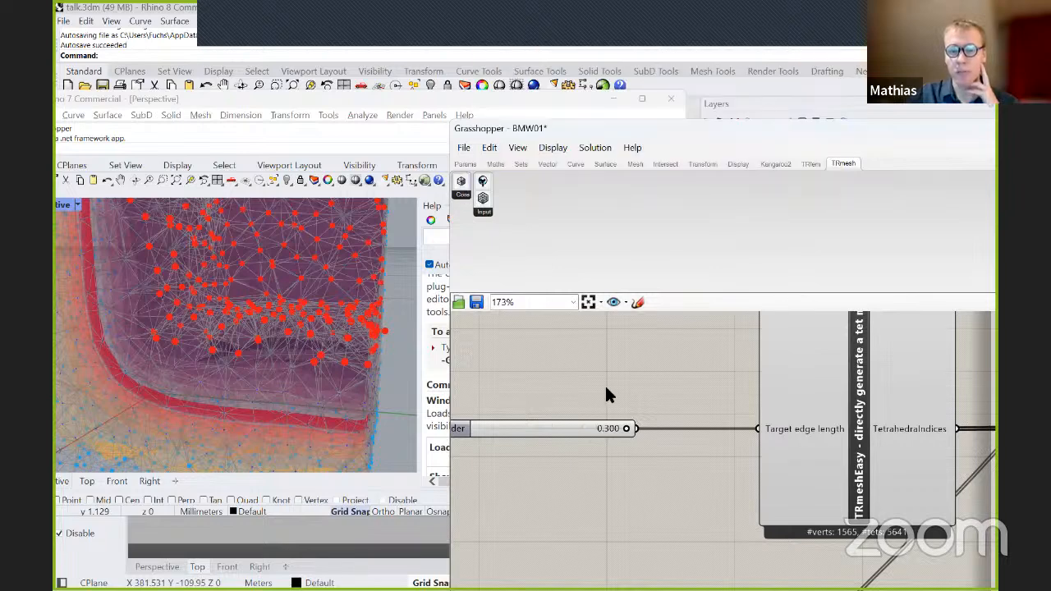
# Inspect the Solid Difference and Mesh components that feed the TRmeshEasy component.
pyautogui.scroll(-5, 596, 374)
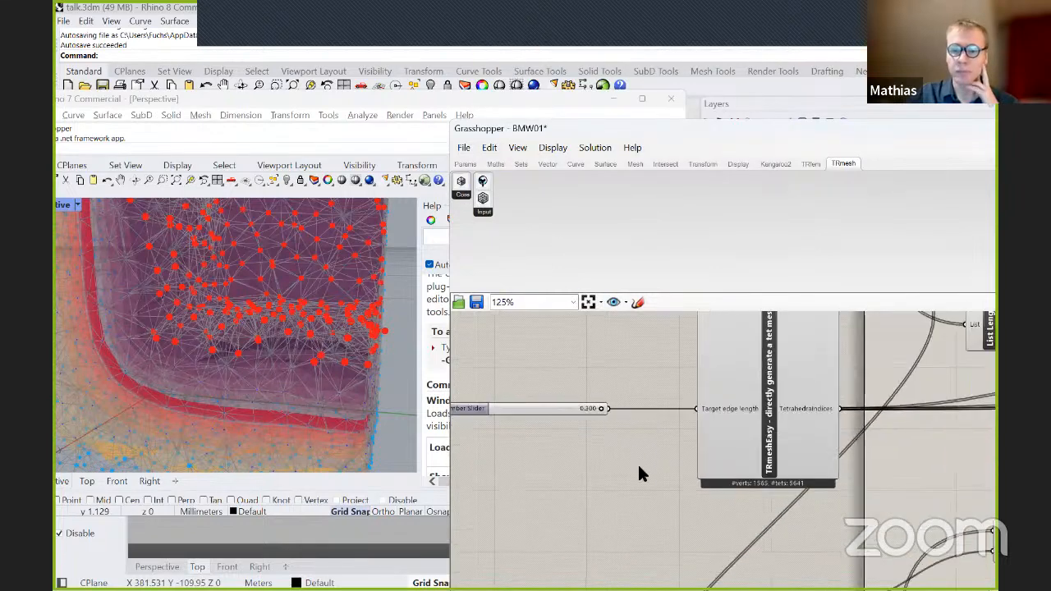
pyautogui.scroll(1, 638, 496)
pyautogui.moveTo(614, 461); pyautogui.dragTo(603, 550, button='right')
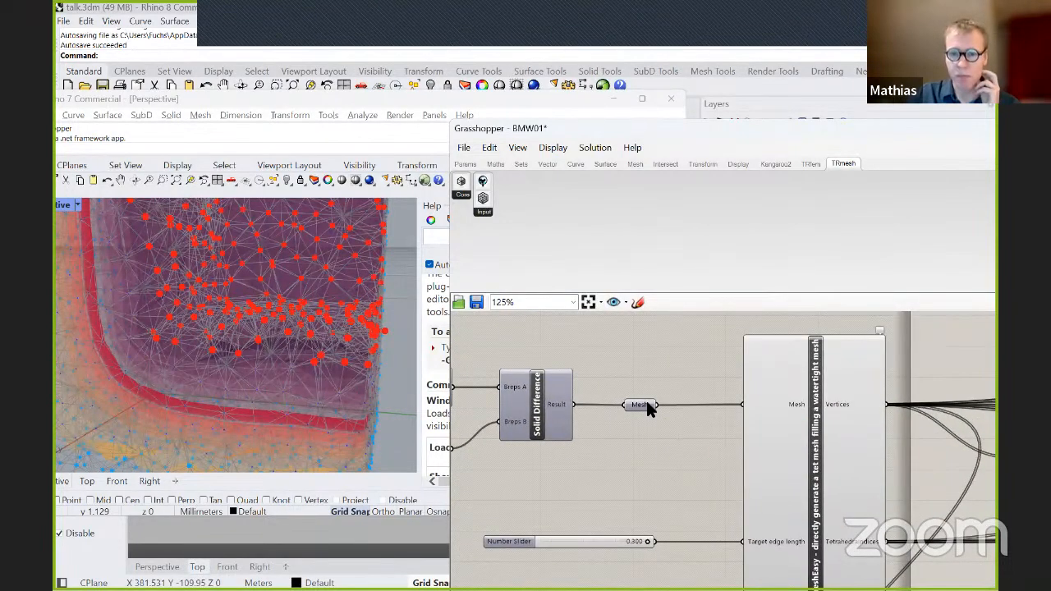
pyautogui.moveTo(655, 490); pyautogui.dragTo(621, 431, button='right')
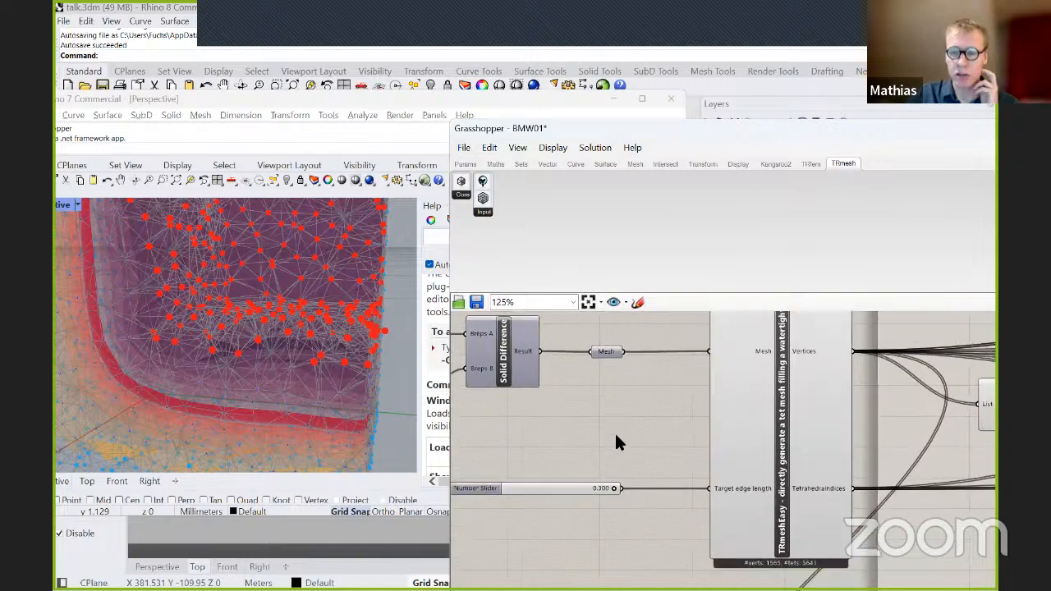
# Trace the definition downstream from TRmeshEasy to the gradient, Material and Preview components.
pyautogui.scroll(-6, 621, 431)
pyautogui.scroll(3, 650, 420)
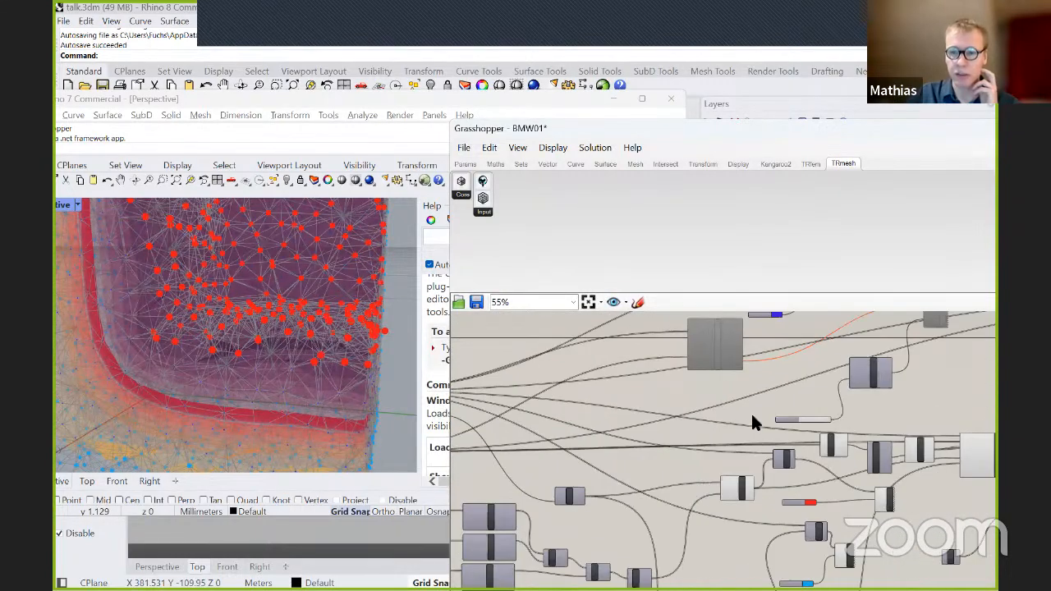
pyautogui.moveTo(891, 436); pyautogui.dragTo(555, 393, button='right')
pyautogui.scroll(1, 555, 393)
pyautogui.moveTo(771, 409); pyautogui.dragTo(633, 517, button='right')
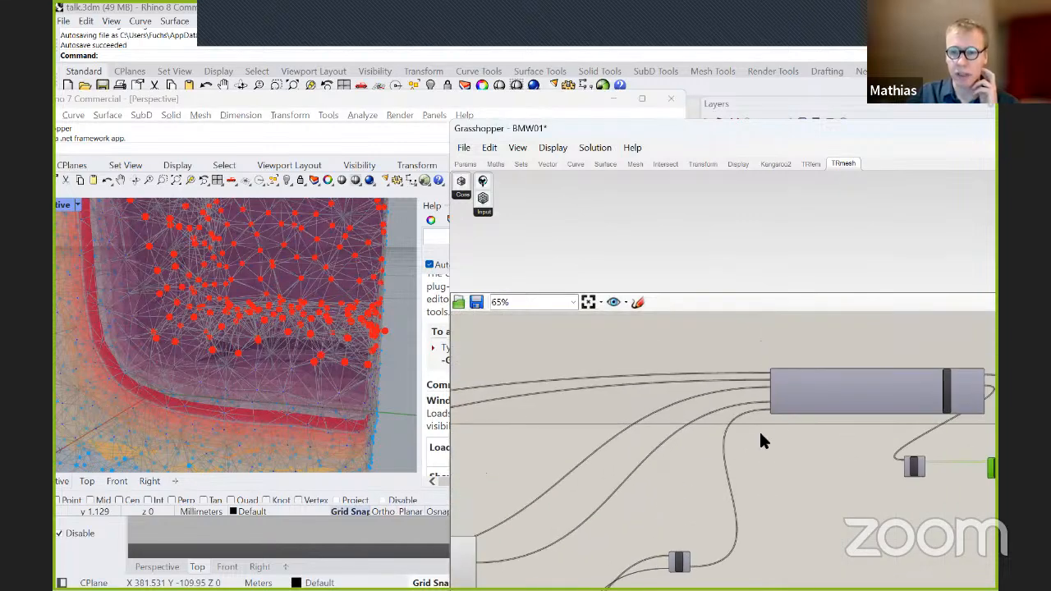
pyautogui.moveTo(827, 498); pyautogui.dragTo(605, 462, button='right')
pyautogui.scroll(2, 787, 438)
pyautogui.moveTo(882, 384); pyautogui.dragTo(654, 387, button='right')
pyautogui.scroll(2, 653, 386)
pyautogui.moveTo(698, 463); pyautogui.dragTo(699, 443, button='right')
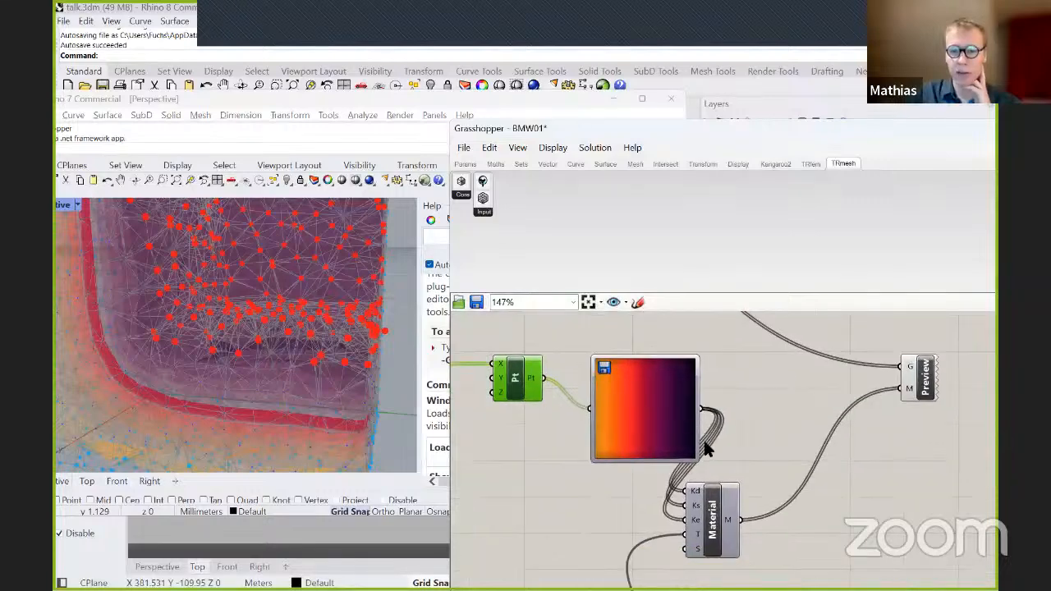
pyautogui.scroll(-2, 768, 418)
pyautogui.moveTo(770, 423); pyautogui.dragTo(797, 434, button='right')
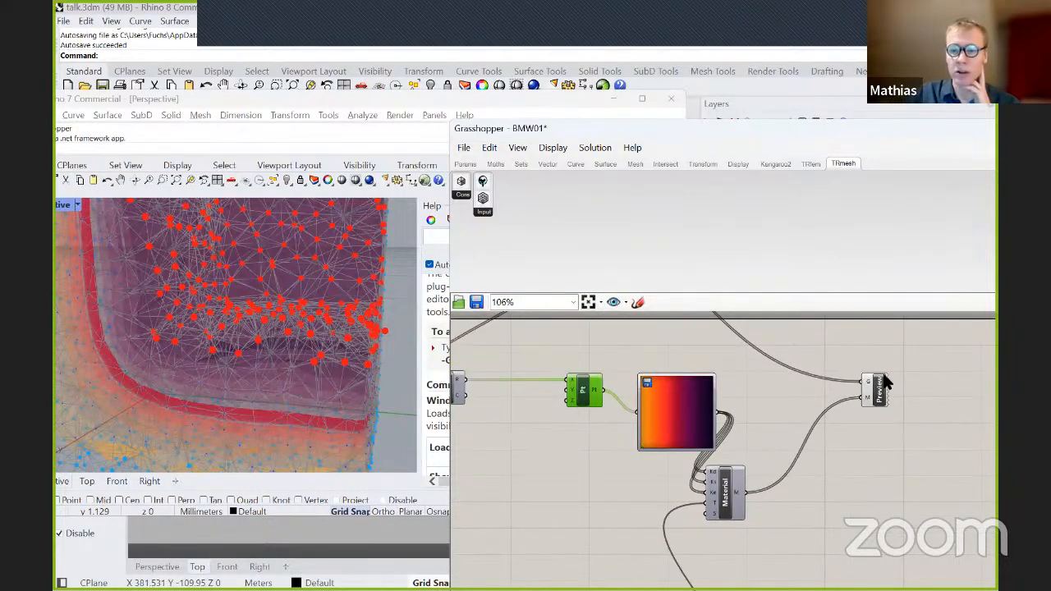
# Return to the number slider feeding TRmeshEasy and set the target edge length to 0.275.
pyautogui.scroll(-5, 892, 387)
pyautogui.moveTo(682, 445); pyautogui.dragTo(921, 363, button='right')
pyautogui.moveTo(727, 466); pyautogui.dragTo(922, 469, button='right')
pyautogui.moveTo(560, 476); pyautogui.dragTo(795, 439, button='right')
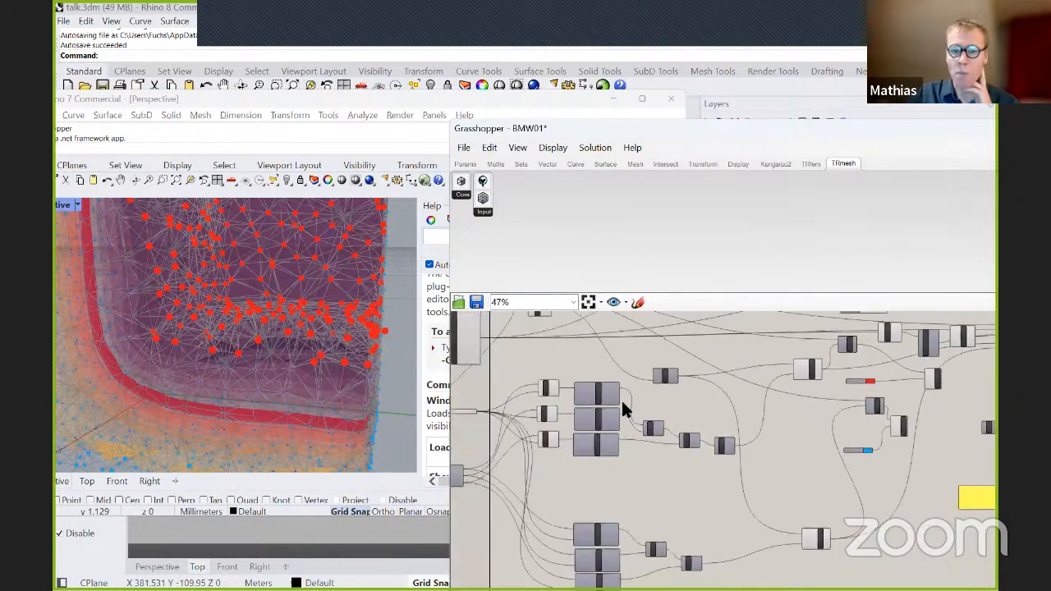
pyautogui.moveTo(588, 361); pyautogui.dragTo(816, 417, button='right')
pyautogui.scroll(3, 616, 391)
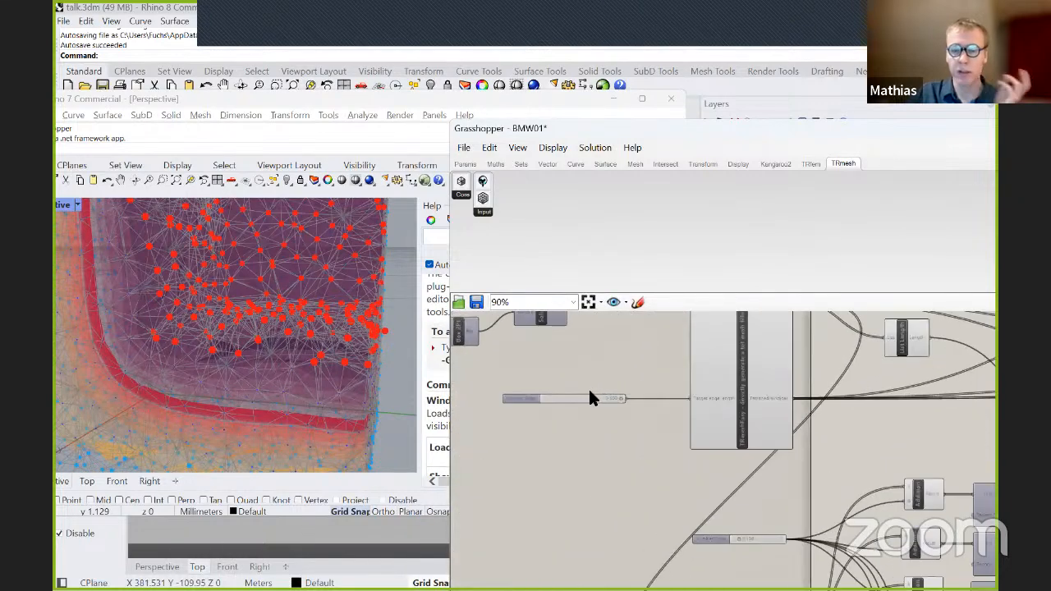
pyautogui.scroll(2, 590, 397)
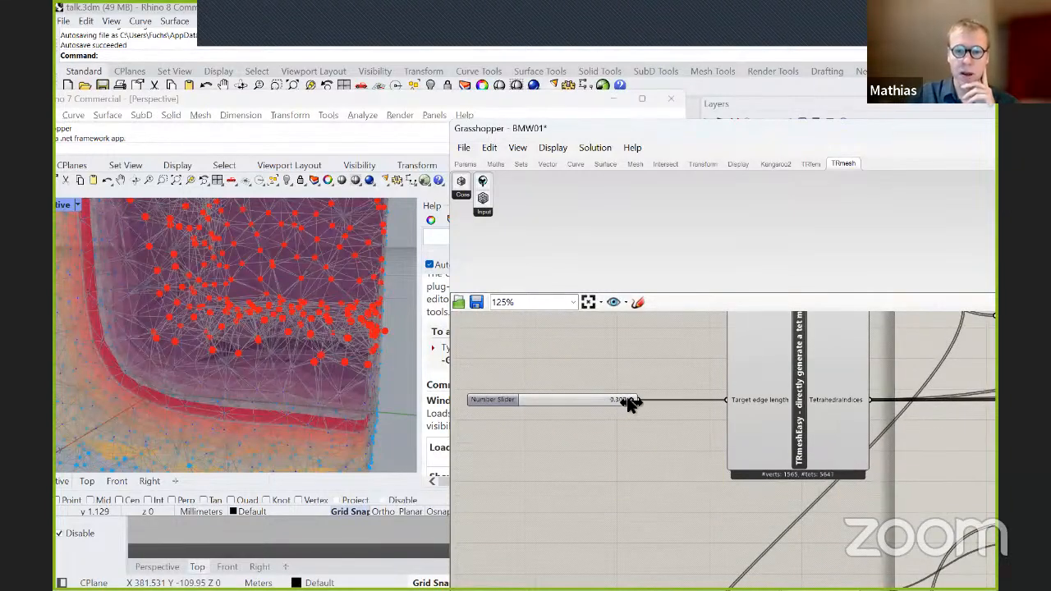
pyautogui.moveTo(629, 400); pyautogui.dragTo(622, 400)
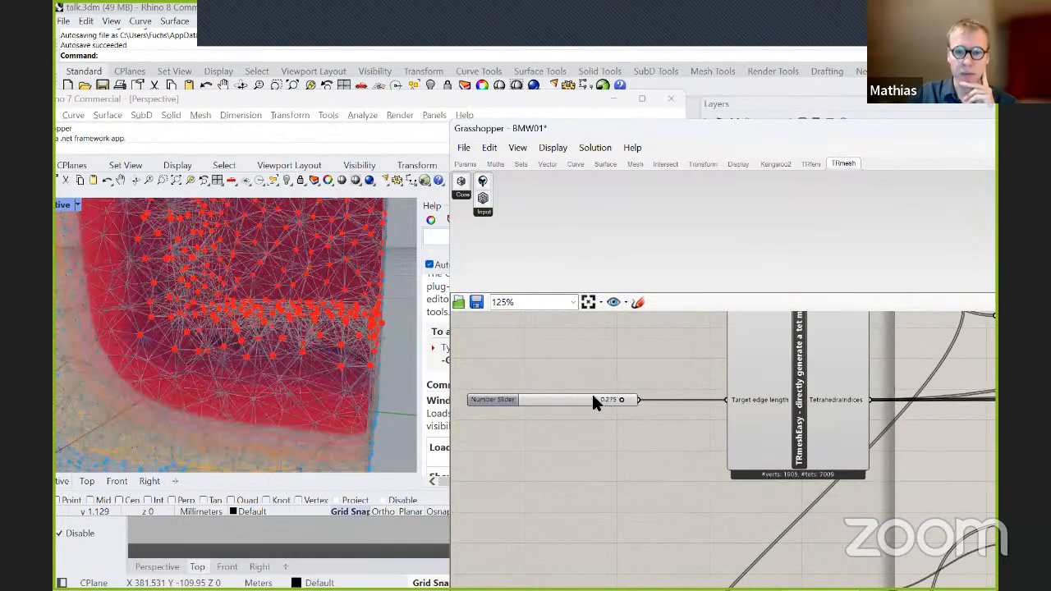
# Try target edge lengths of 0.264, 0.257 and 0.290 on the TRmeshEasy slider.
pyautogui.scroll(4, 604, 402)
pyautogui.moveTo(717, 415); pyautogui.dragTo(711, 419)
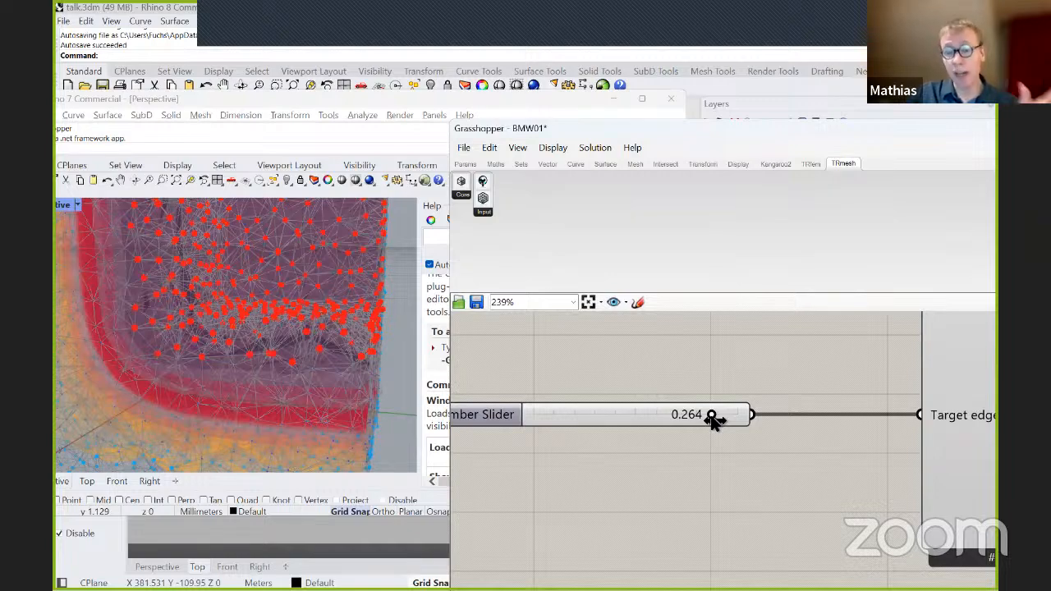
pyautogui.moveTo(712, 419); pyautogui.dragTo(706, 418)
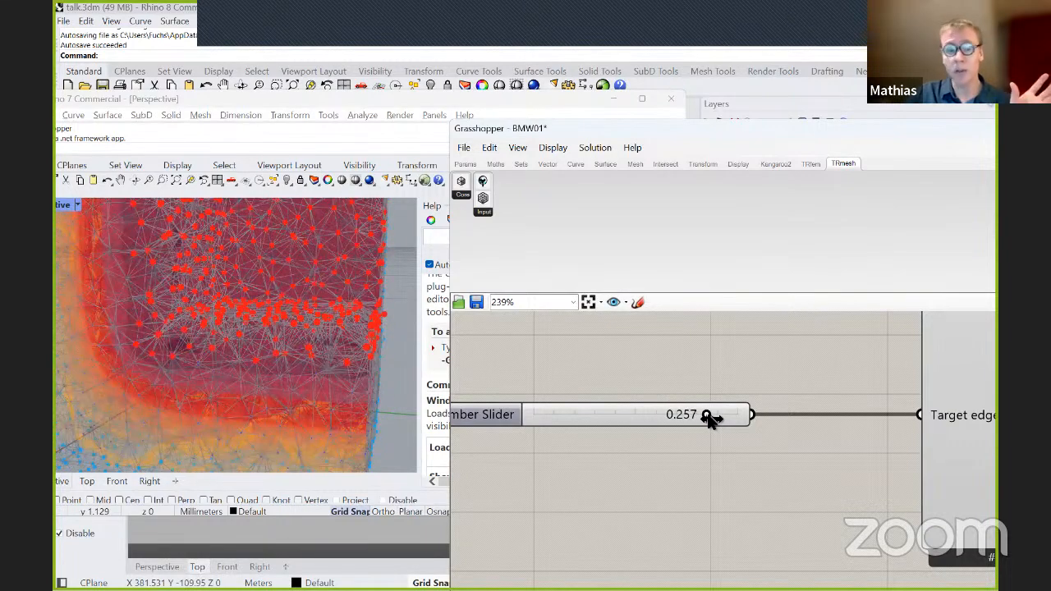
pyautogui.moveTo(716, 417); pyautogui.dragTo(734, 418)
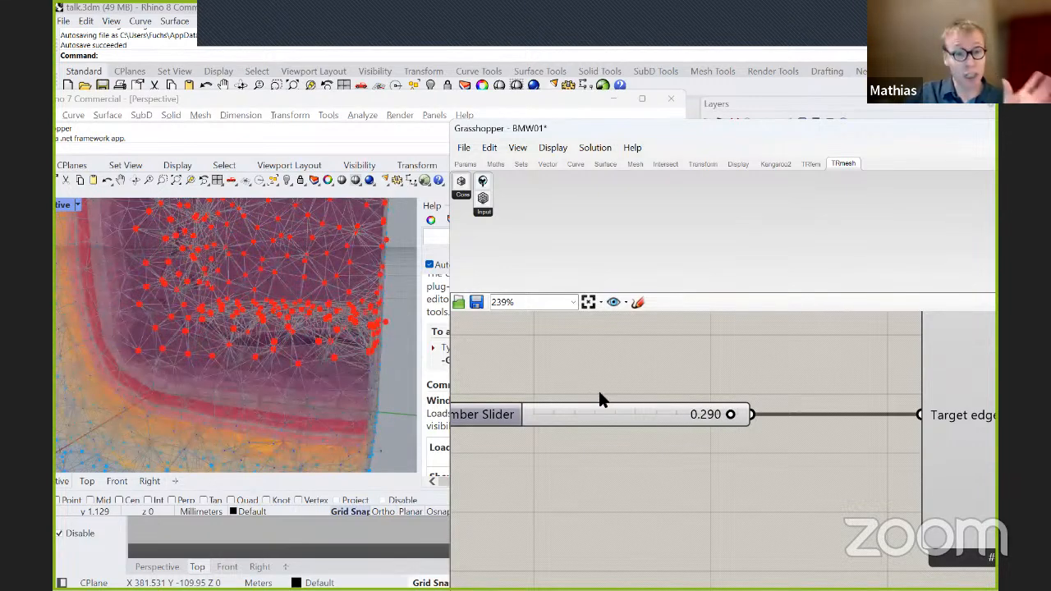
# Reduce the TRmeshEasy target edge length to 0.276 and further to 0.250.
pyautogui.scroll(1, 630, 373)
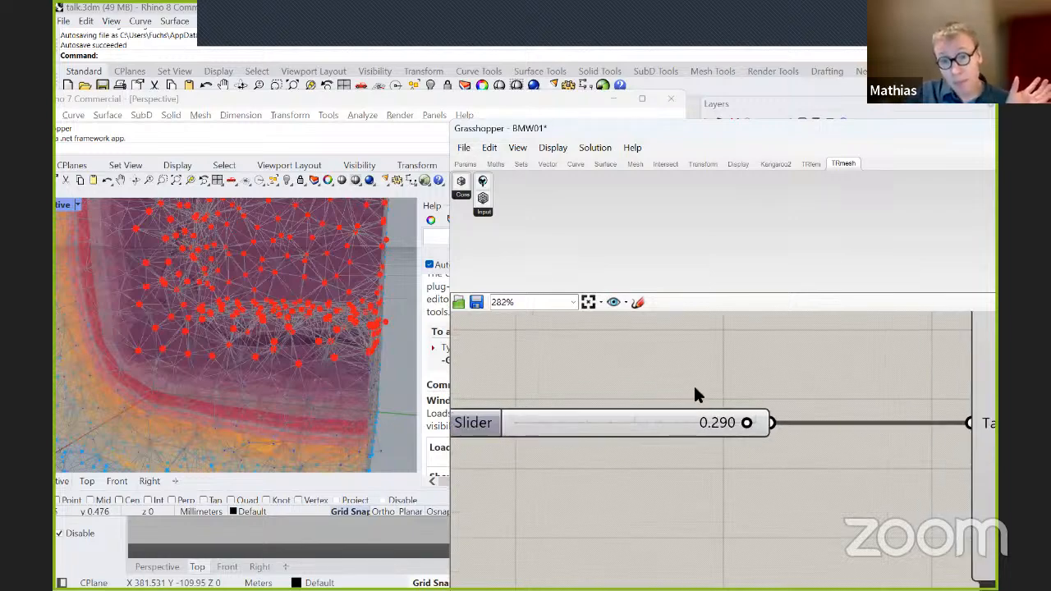
pyautogui.moveTo(743, 424); pyautogui.dragTo(735, 426)
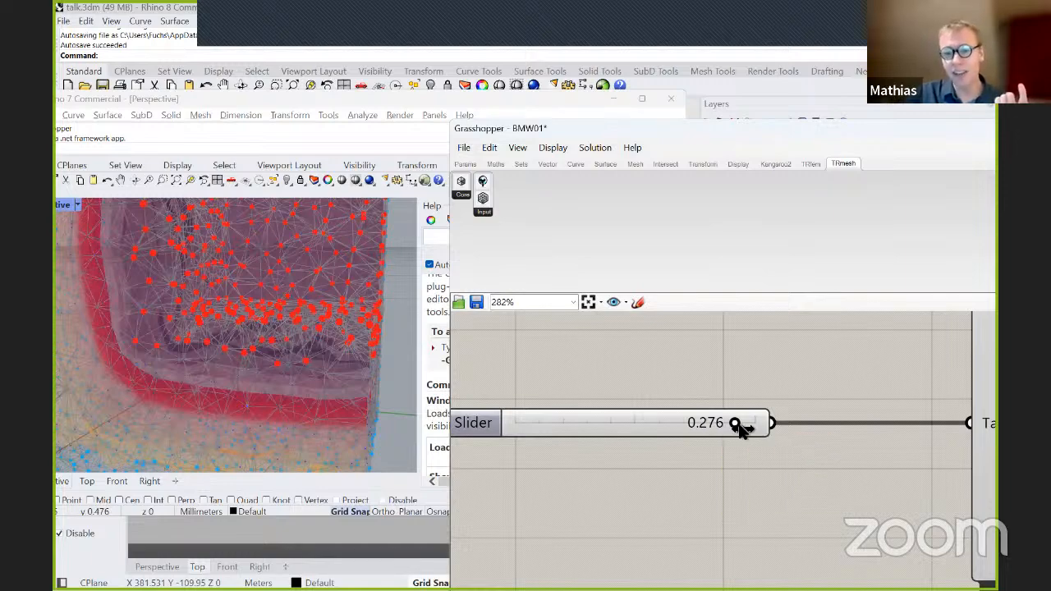
pyautogui.moveTo(735, 425); pyautogui.dragTo(541, 424)
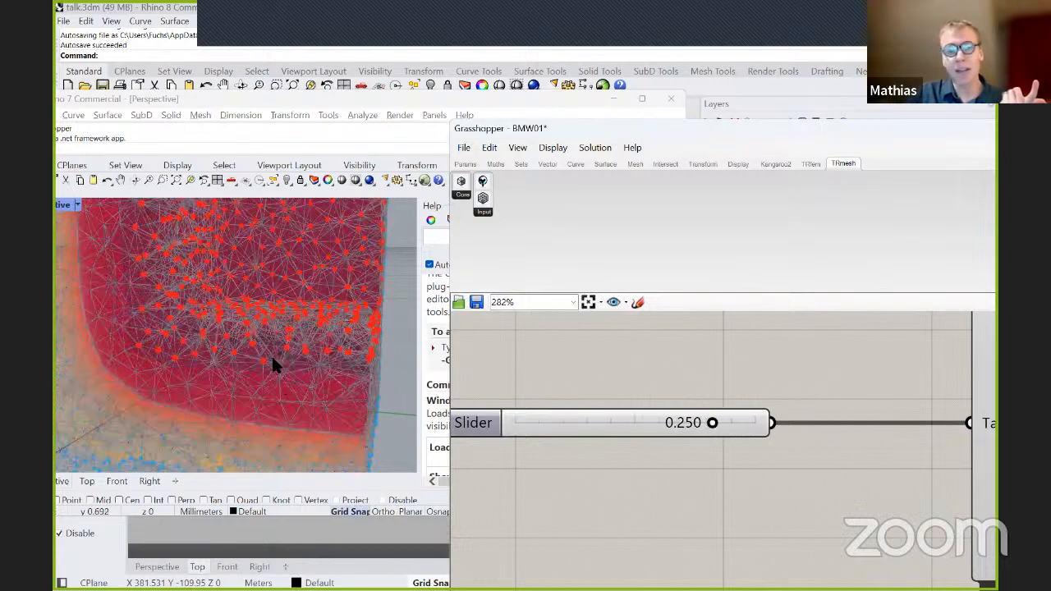
# Examine the recomputed corner mesh, its red and blue points and the coloured layers in the Perspective view.
pyautogui.scroll(5, 254, 316)
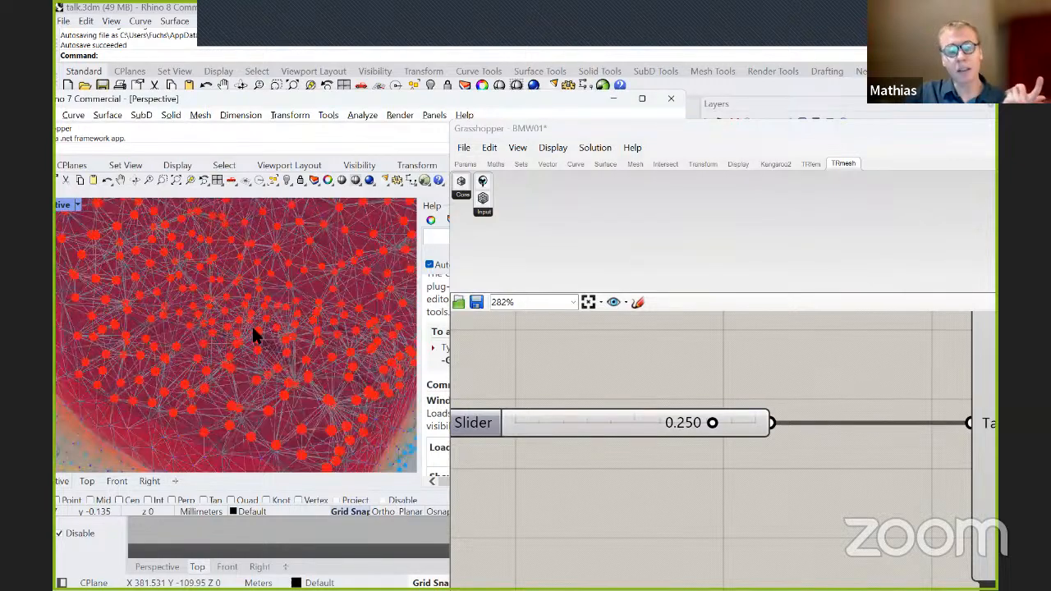
pyautogui.scroll(3, 296, 299)
pyautogui.moveTo(302, 321); pyautogui.dragTo(257, 379, button='right')
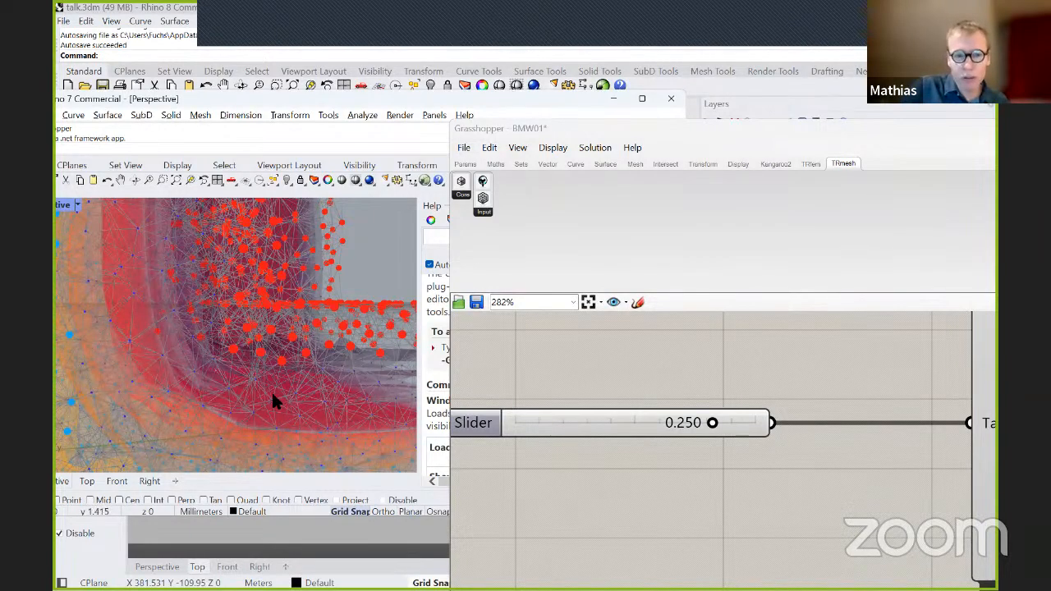
pyautogui.moveTo(272, 391); pyautogui.dragTo(308, 401, button='right')
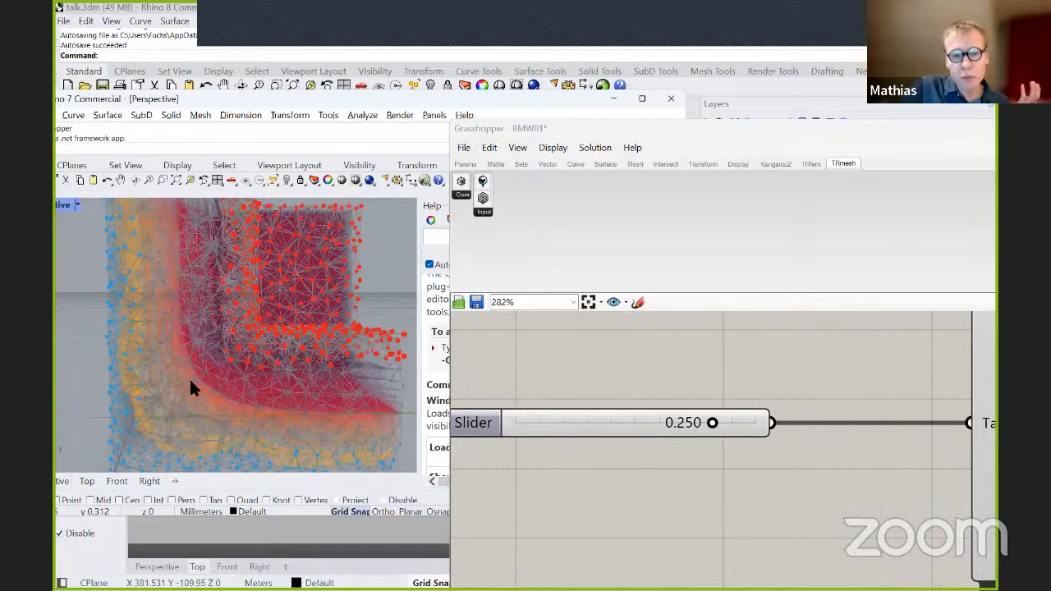
pyautogui.scroll(2, 190, 384)
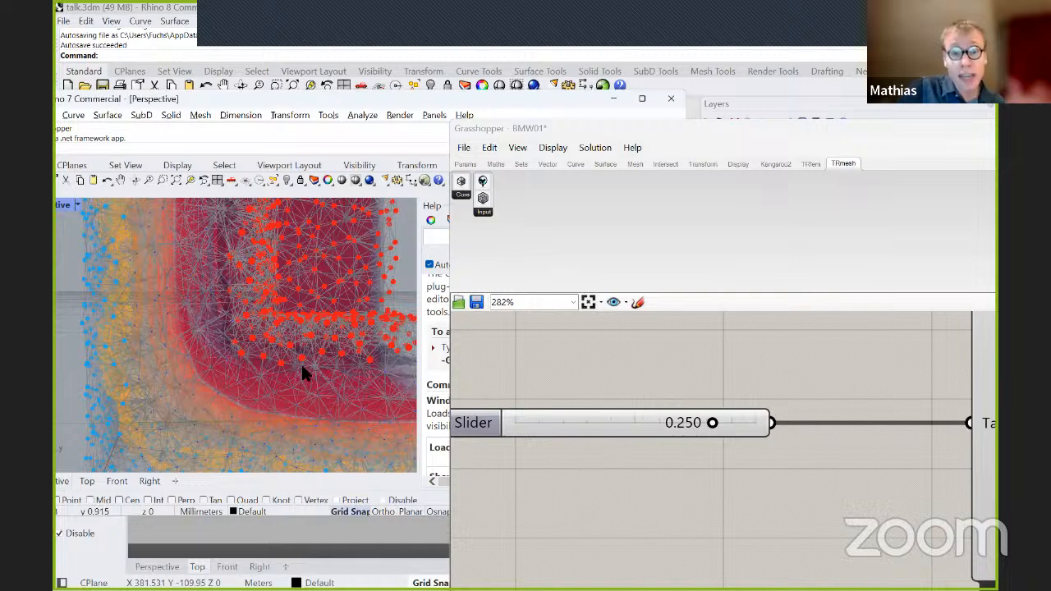
# Set the TRmeshEasy target edge length to 0.212.
pyautogui.scroll(1, 726, 428)
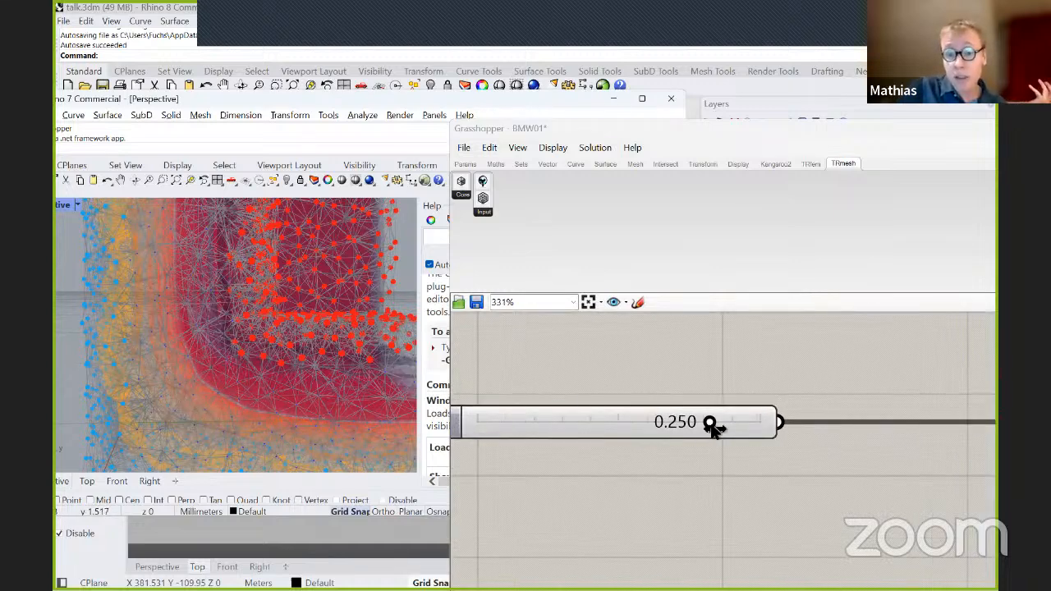
pyautogui.moveTo(711, 425); pyautogui.dragTo(671, 424)
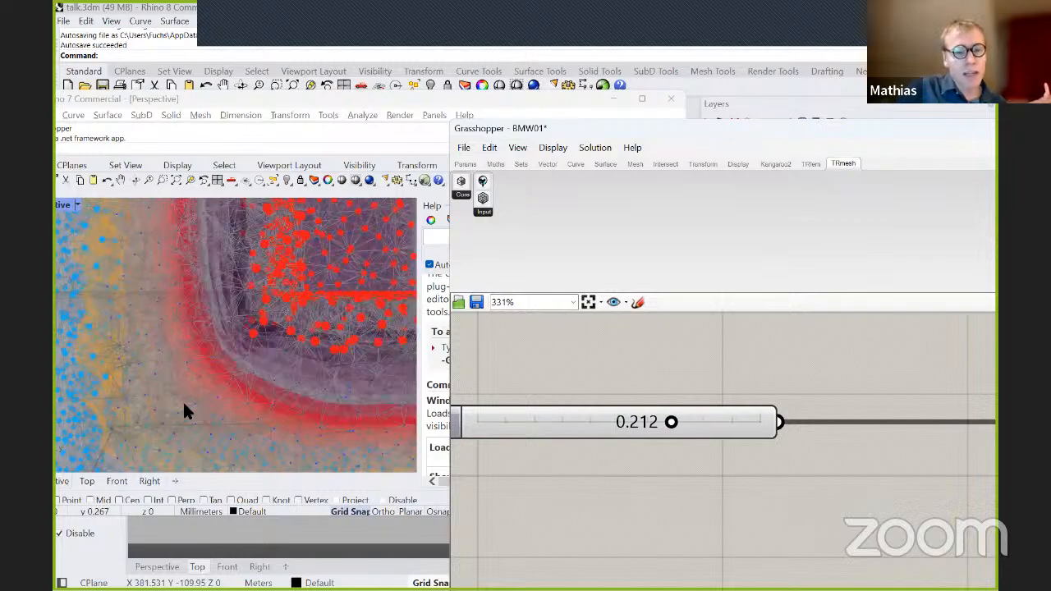
# Examine the refined corner mesh around the red and purple layers beside the inner red points.
pyautogui.scroll(3, 243, 365)
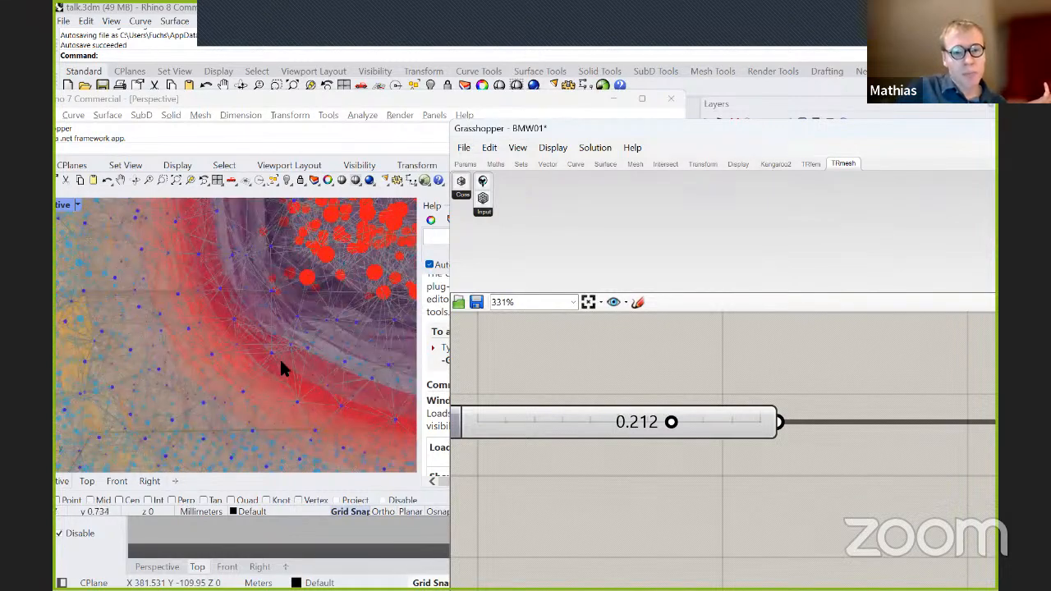
pyautogui.moveTo(319, 392); pyautogui.dragTo(315, 344, button='right')
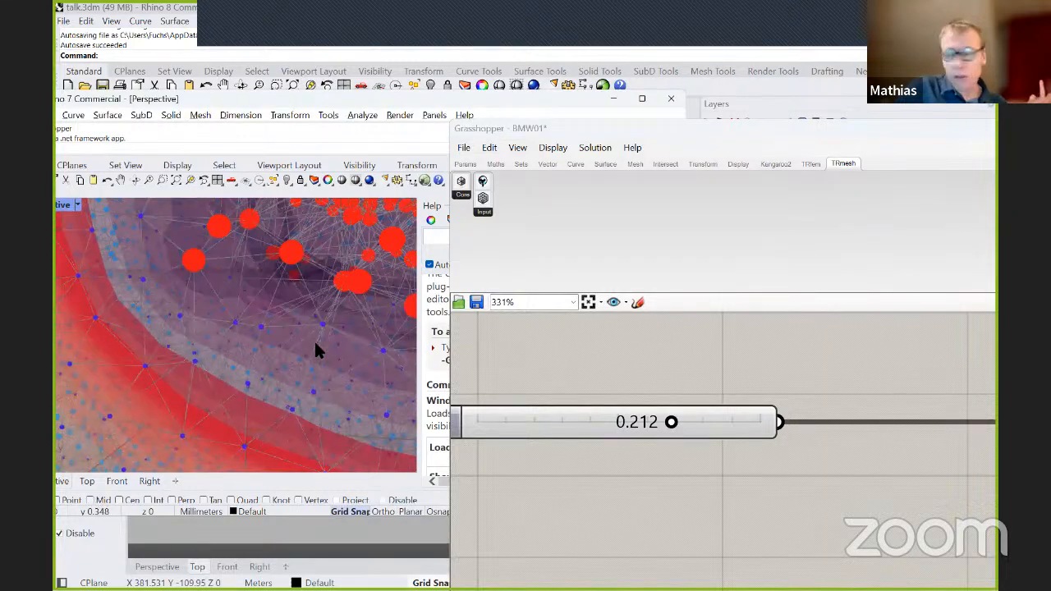
pyautogui.scroll(2, 316, 347)
pyautogui.scroll(-5, 315, 344)
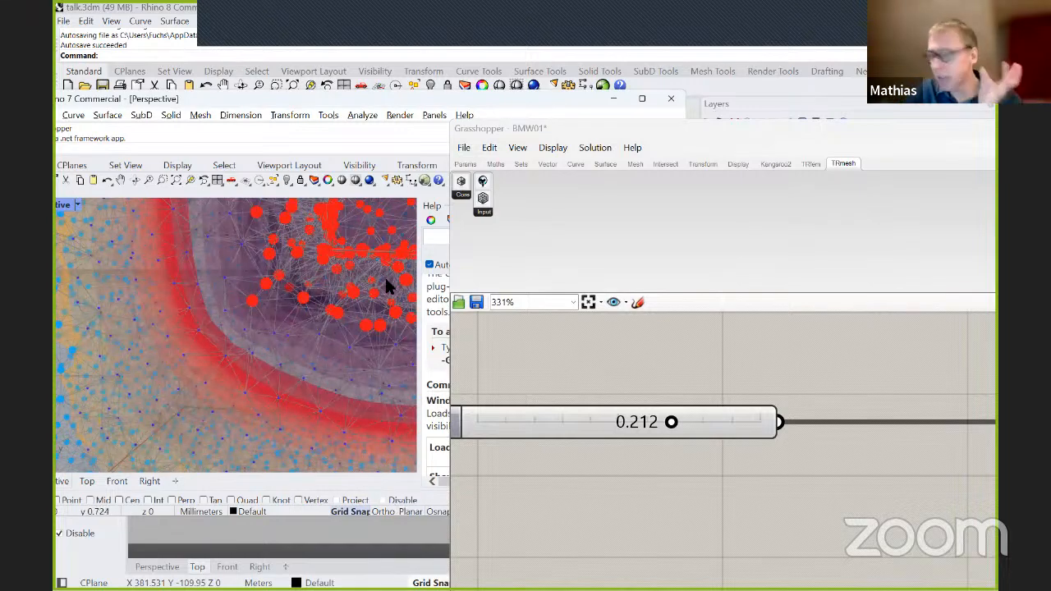
pyautogui.scroll(5, 257, 246)
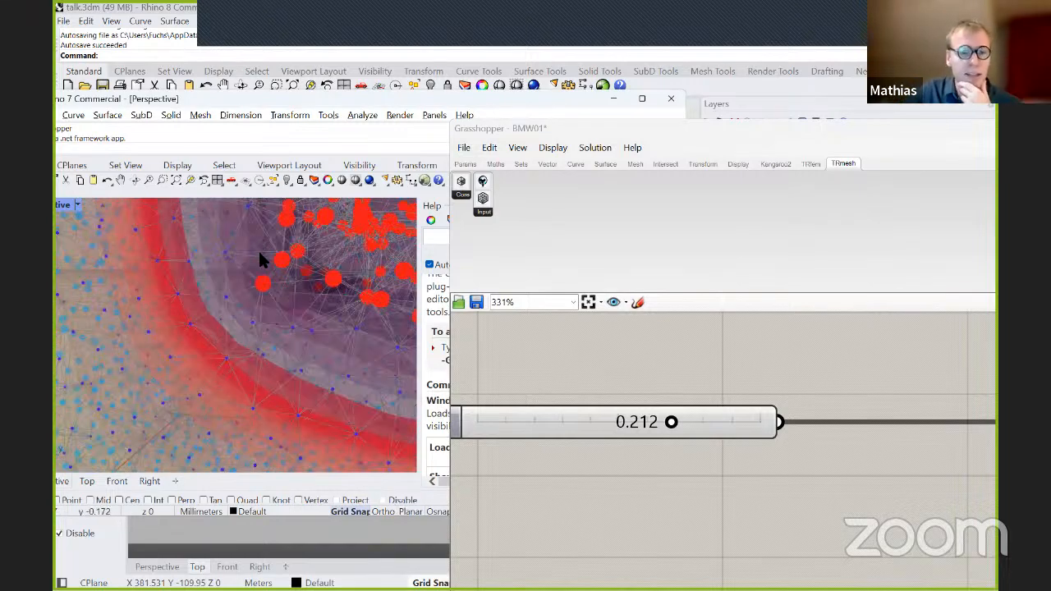
pyautogui.scroll(-7, 206, 336)
pyautogui.moveTo(243, 322); pyautogui.dragTo(268, 293, button='right')
pyautogui.scroll(8, 267, 291)
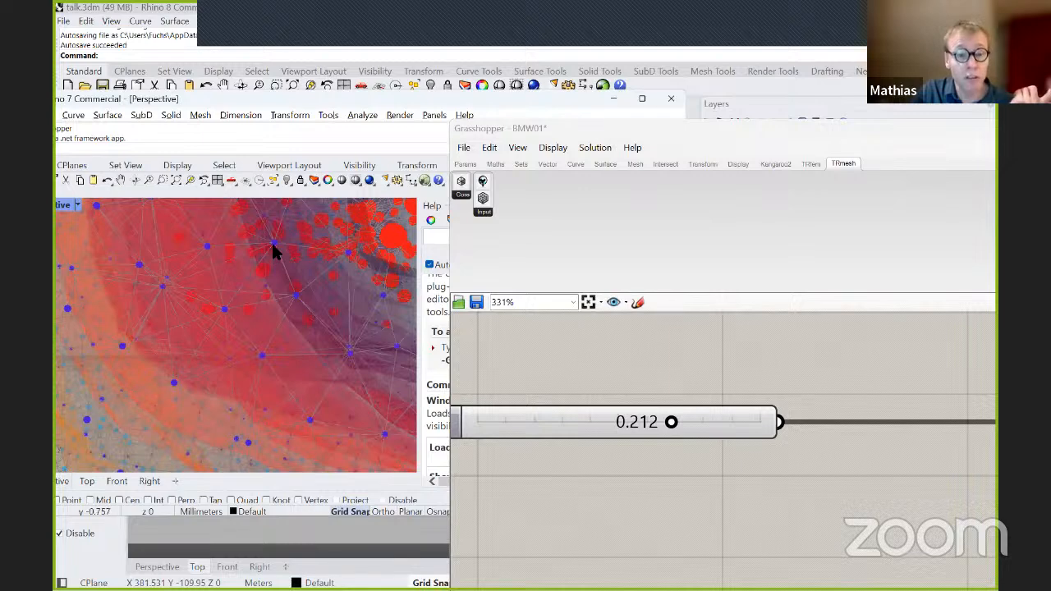
# Inspect close up how the dark blue mesh vertices and their connecting edges lie within the coloured layers.
pyautogui.scroll(2, 271, 259)
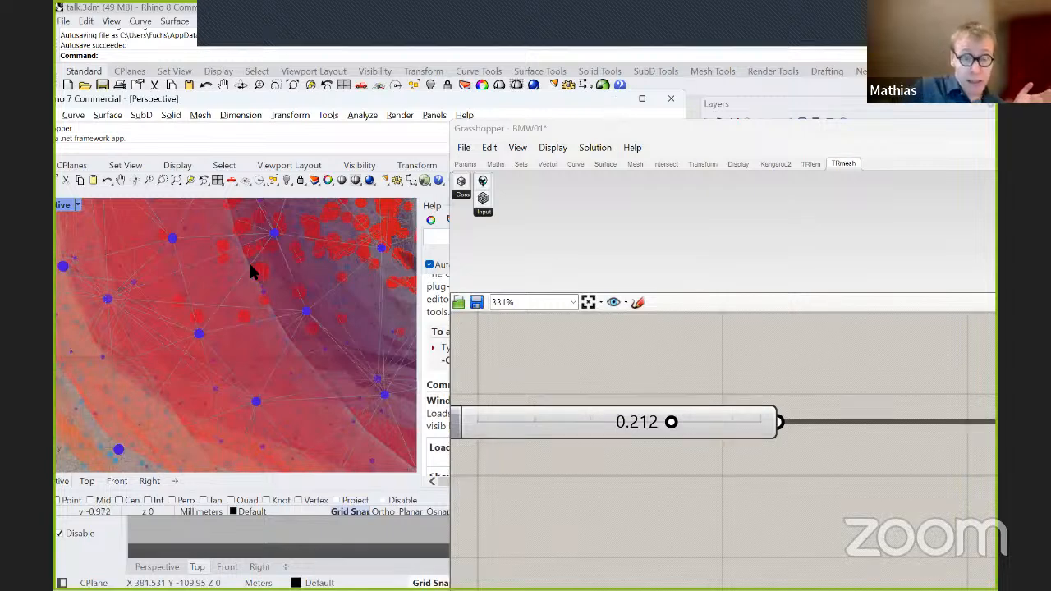
pyautogui.scroll(-2, 251, 323)
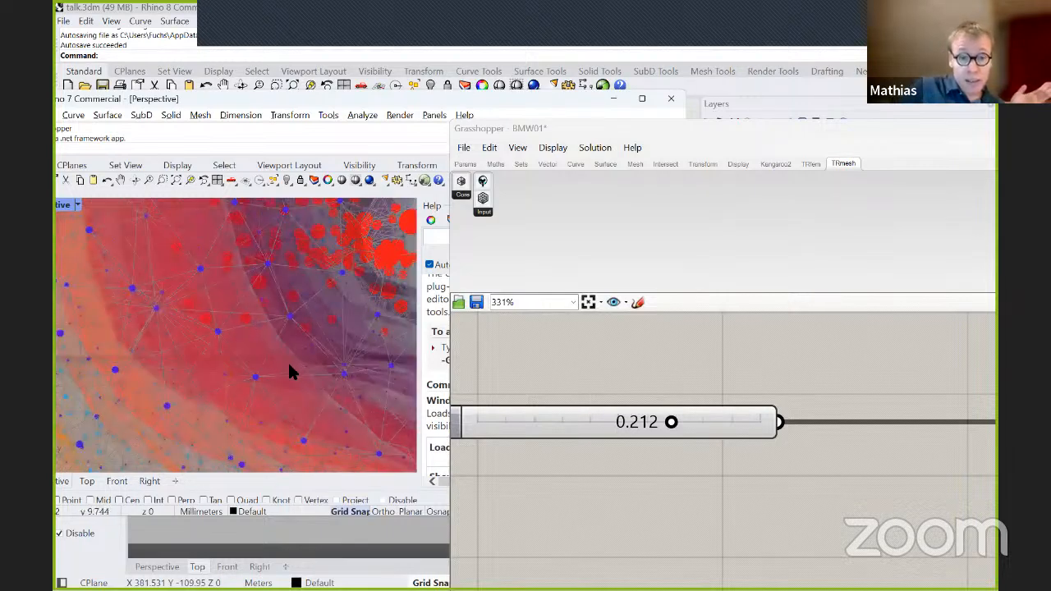
pyautogui.scroll(-3, 271, 345)
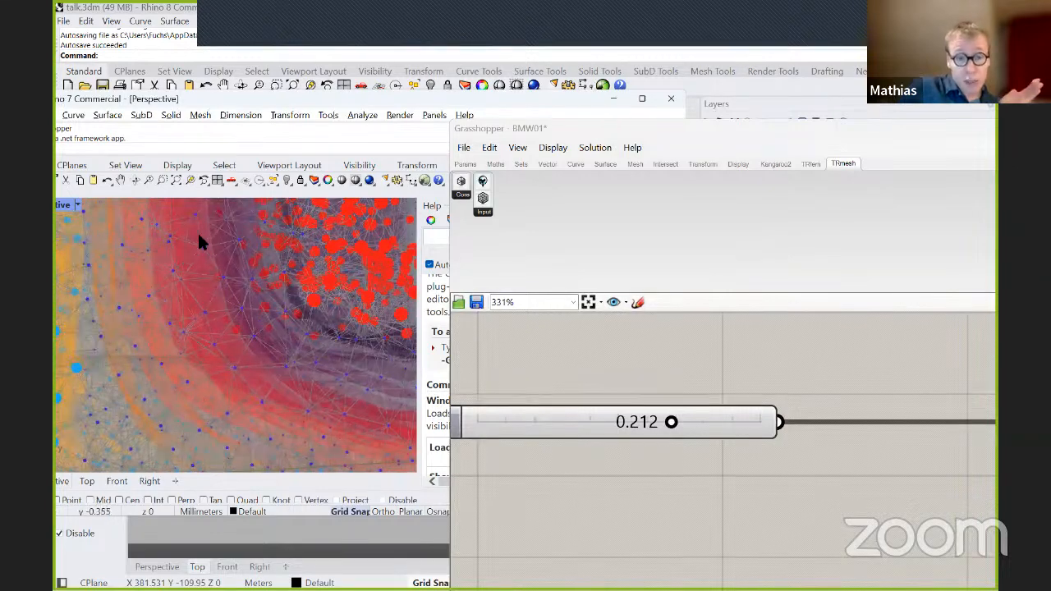
pyautogui.scroll(5, 174, 345)
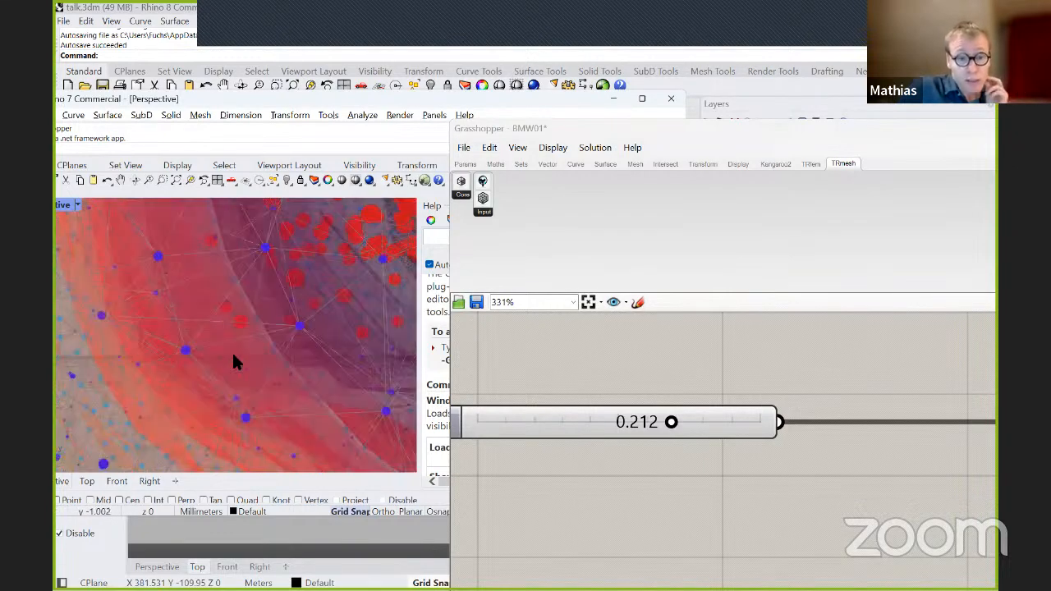
pyautogui.scroll(-5, 312, 326)
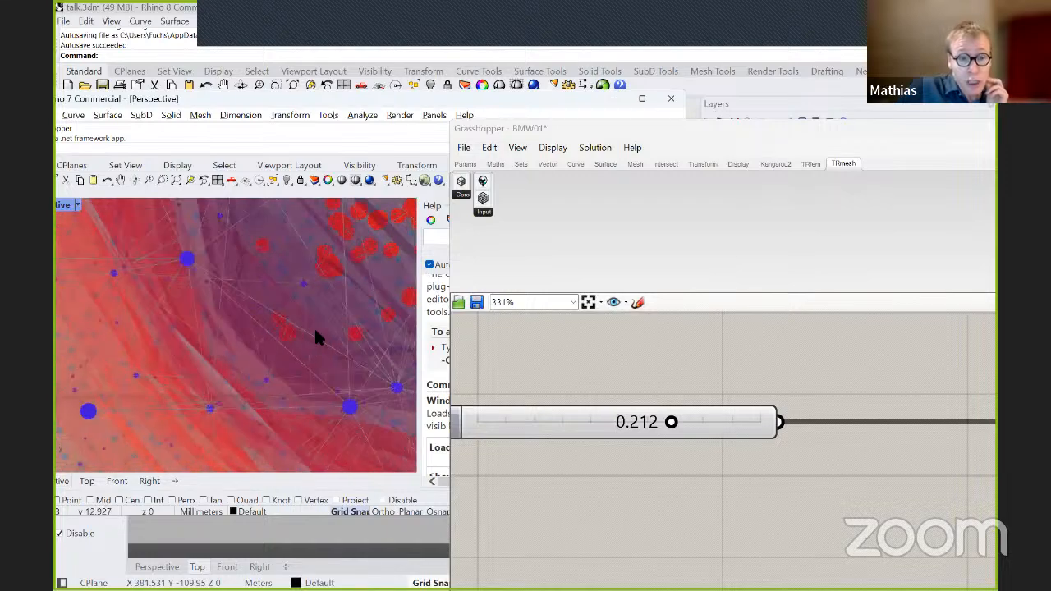
pyautogui.moveTo(204, 330); pyautogui.dragTo(239, 317, button='right')
pyautogui.scroll(-9, 239, 318)
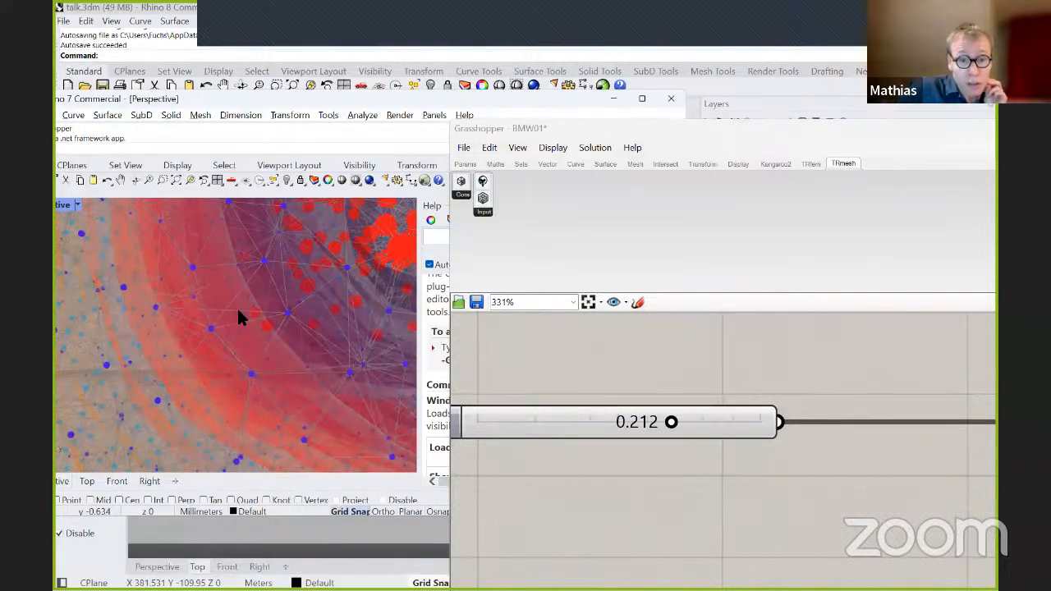
pyautogui.scroll(3, 238, 318)
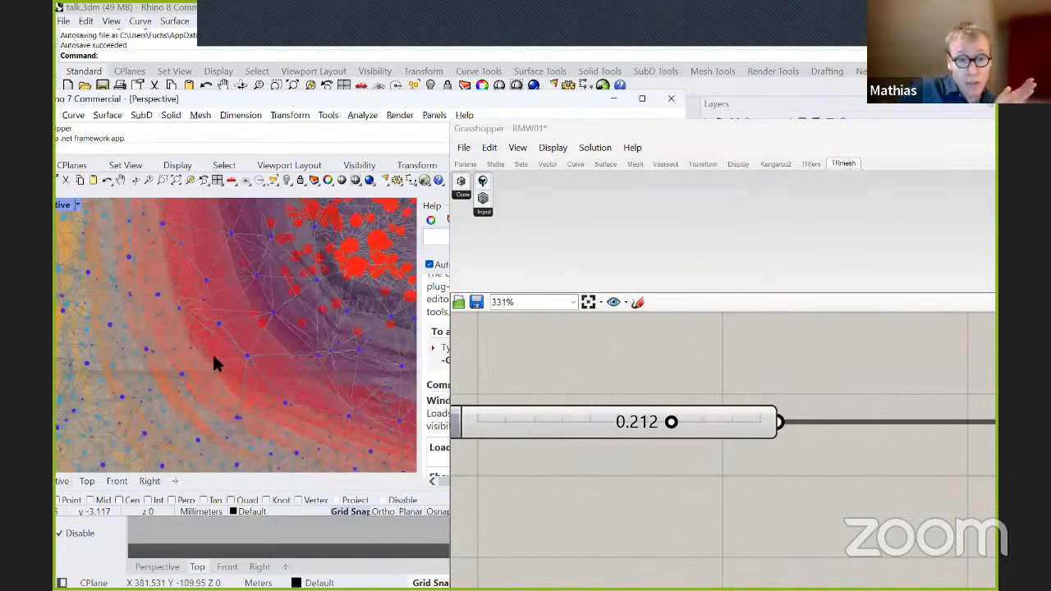
pyautogui.scroll(-3, 222, 345)
pyautogui.moveTo(221, 371); pyautogui.dragTo(243, 369, button='right')
pyautogui.scroll(2, 246, 406)
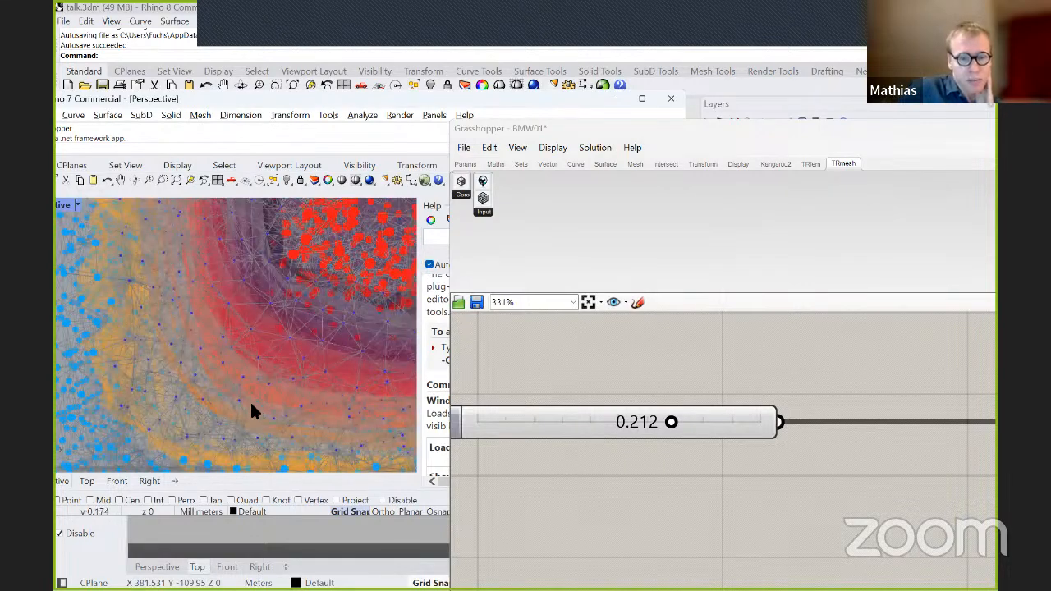
# Examine the outer orange layers and light blue points of the corner from near and farther away.
pyautogui.scroll(2, 252, 411)
pyautogui.scroll(2, 251, 404)
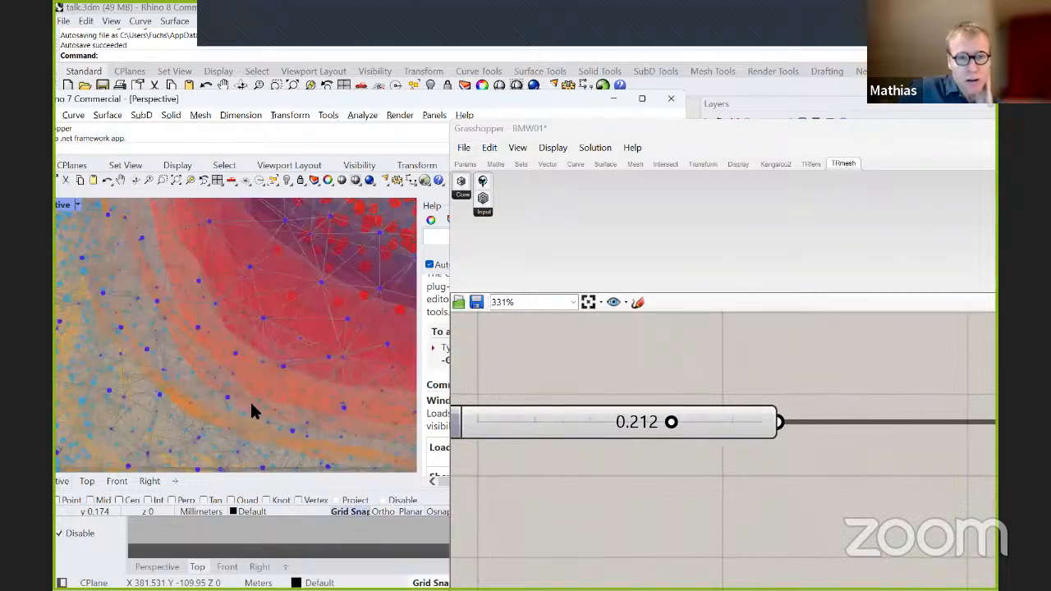
pyautogui.scroll(2, 252, 399)
pyautogui.moveTo(260, 403); pyautogui.dragTo(247, 322, button='right')
pyautogui.scroll(-3, 296, 283)
pyautogui.scroll(-2, 297, 287)
pyautogui.scroll(1, 247, 322)
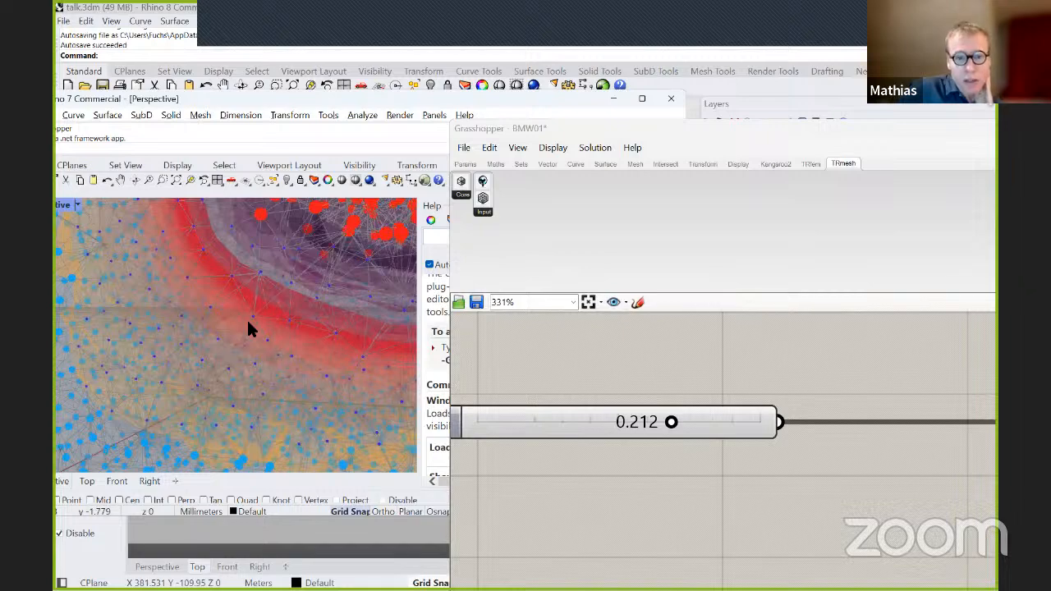
# Set the target edge length to 0.230 and inspect the recomputed corner mesh close up and as a whole.
pyautogui.scroll(2, 247, 326)
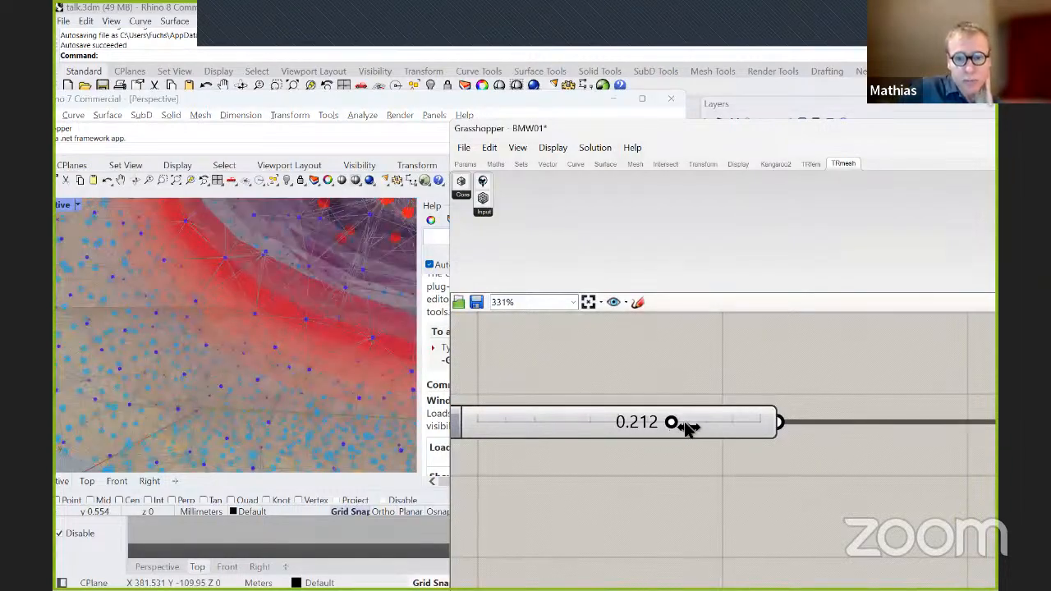
pyautogui.moveTo(688, 427); pyautogui.dragTo(690, 424)
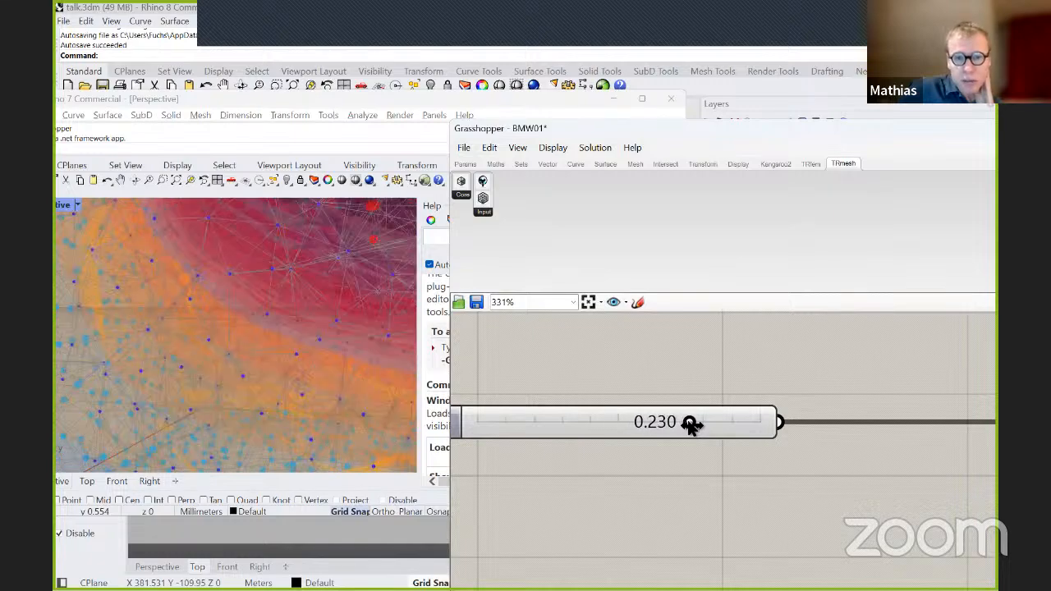
pyautogui.scroll(-3, 244, 399)
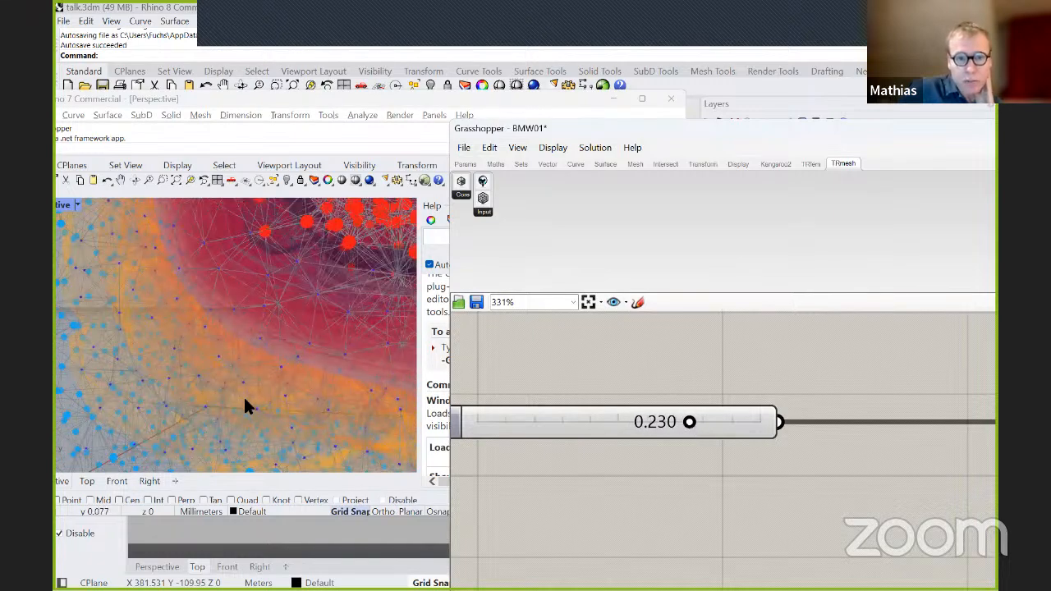
pyautogui.scroll(-5, 243, 395)
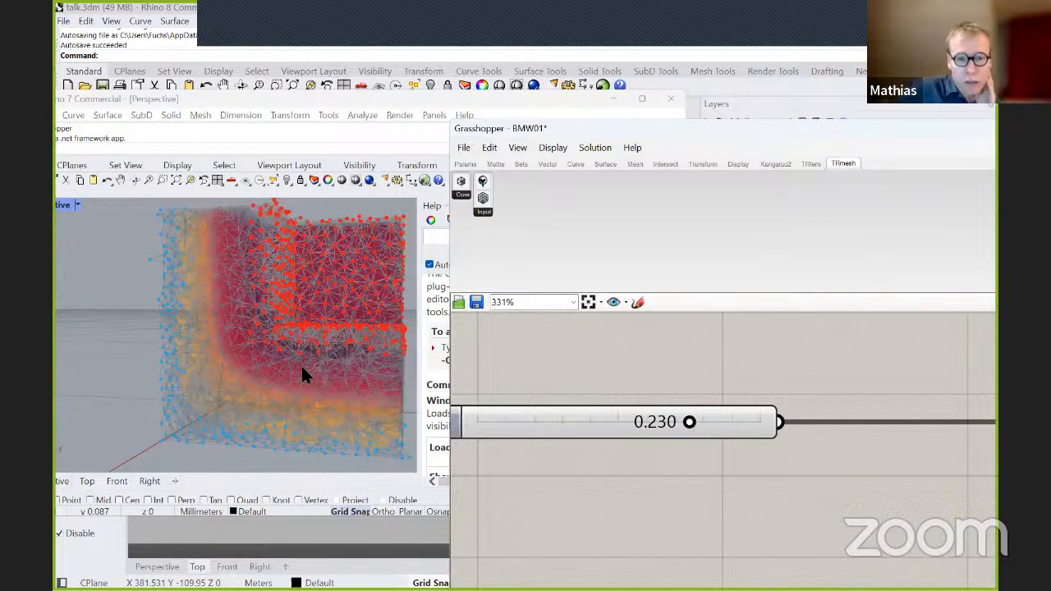
pyautogui.scroll(3, 271, 390)
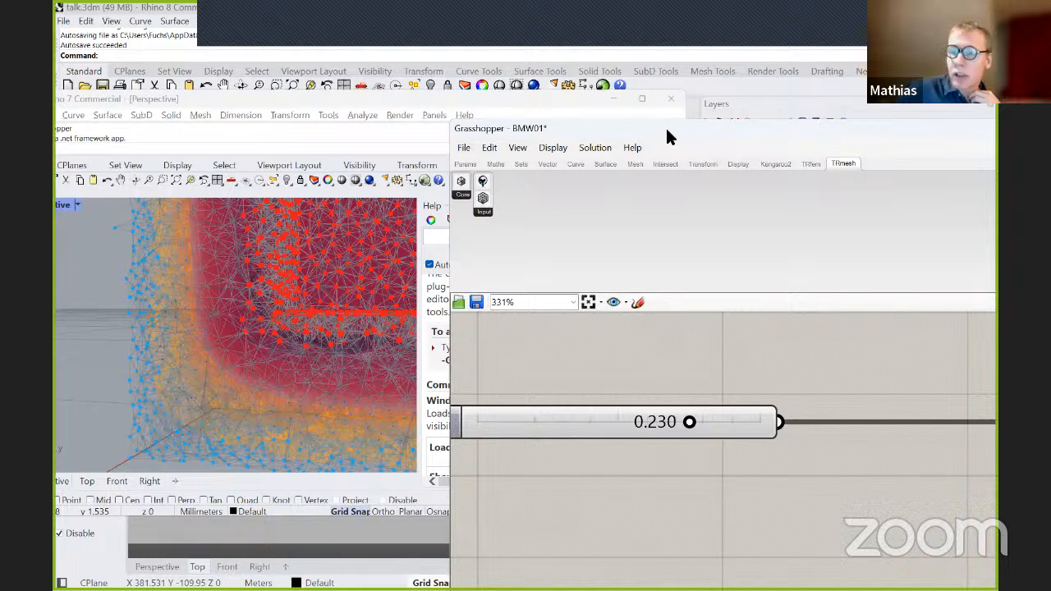
# Move the Grasshopper and Rhino 7 windows out of the way to return to talk.3dm in Rhino 8.
pyautogui.moveTo(667, 130); pyautogui.dragTo(1050, 130)
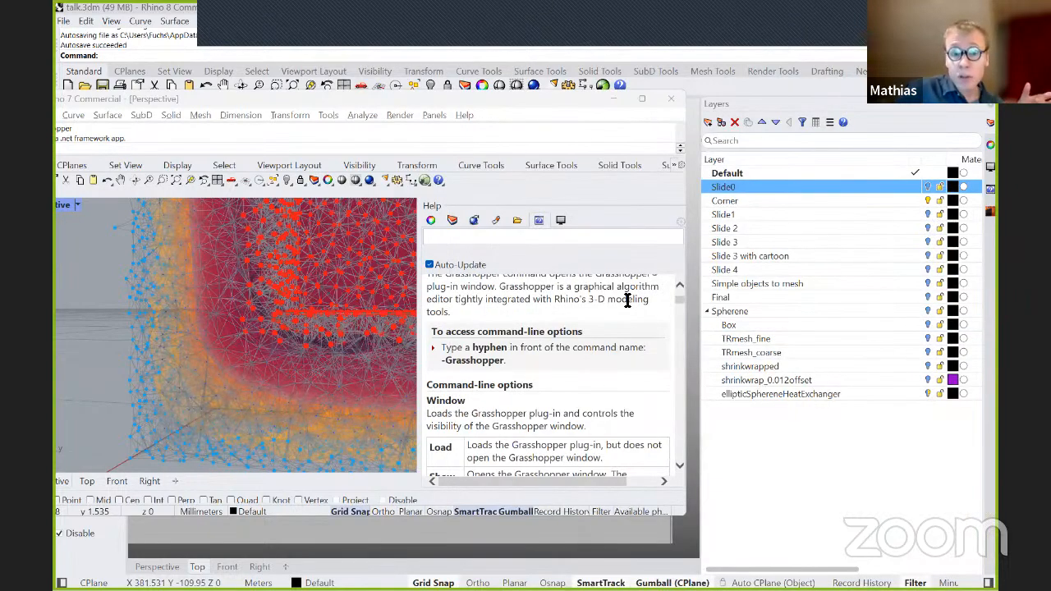
pyautogui.click(540, 100)
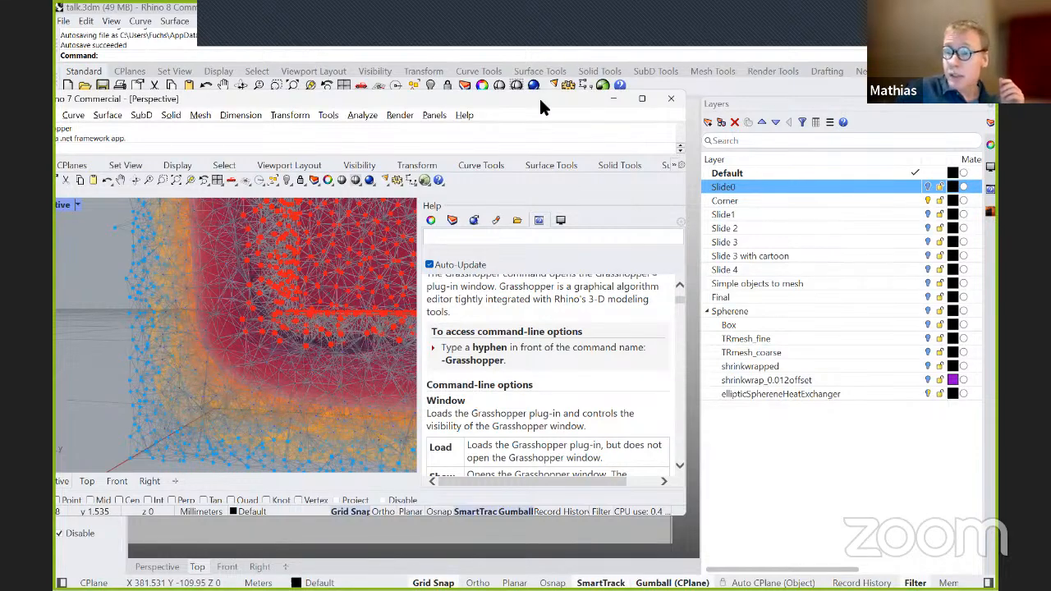
pyautogui.moveTo(541, 100); pyautogui.dragTo(540, 2)
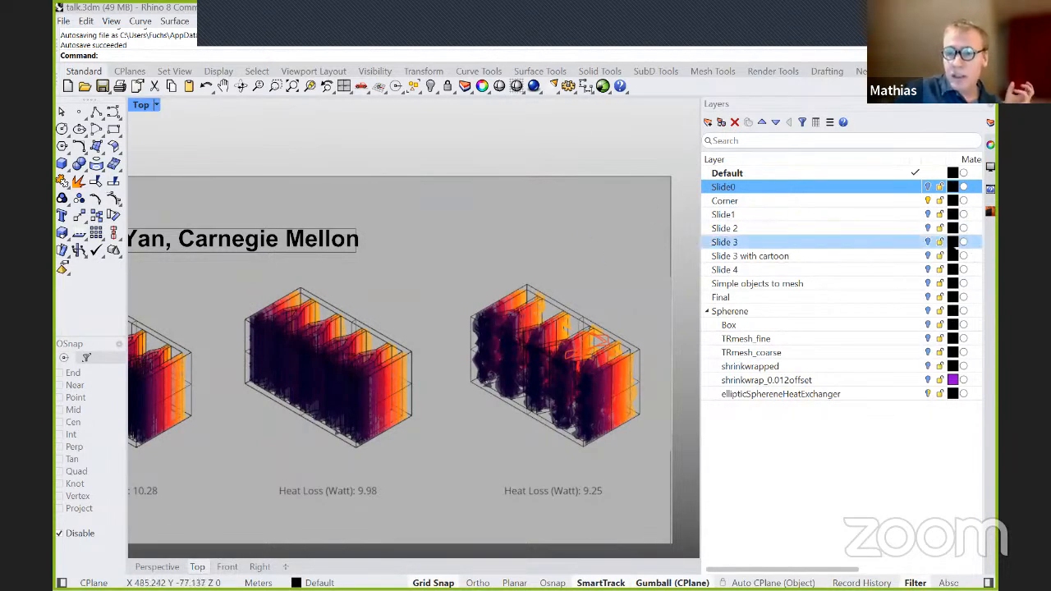
# Hide the Corner layer, show the Slide1 layer, and frame the whole topology optimization slide in the Top view.
pyautogui.click(928, 201)
pyautogui.click(929, 215)
pyautogui.scroll(-5, 338, 298)
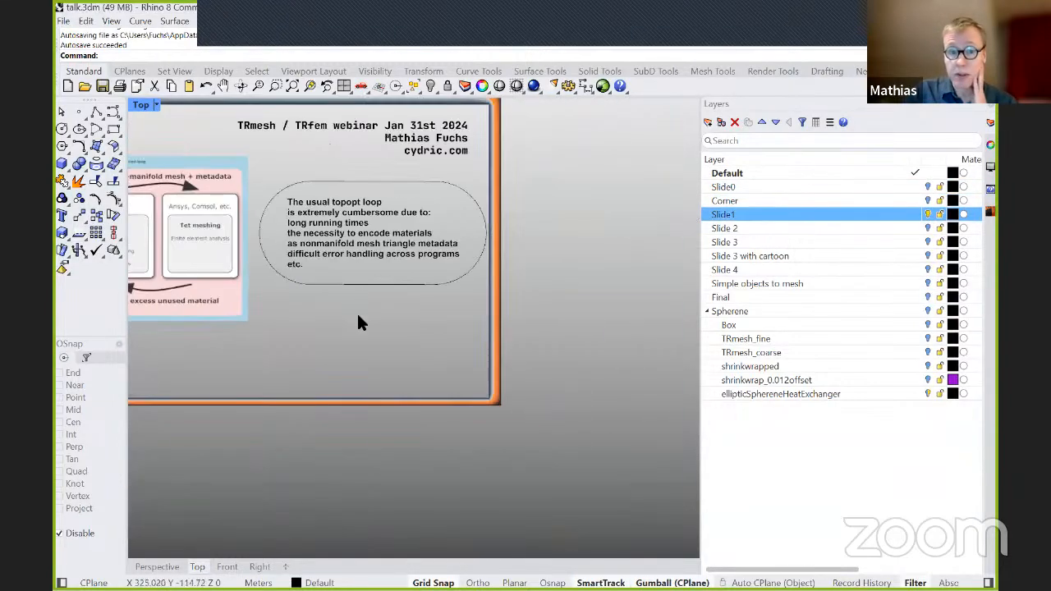
pyautogui.moveTo(337, 304); pyautogui.dragTo(473, 380, button='right')
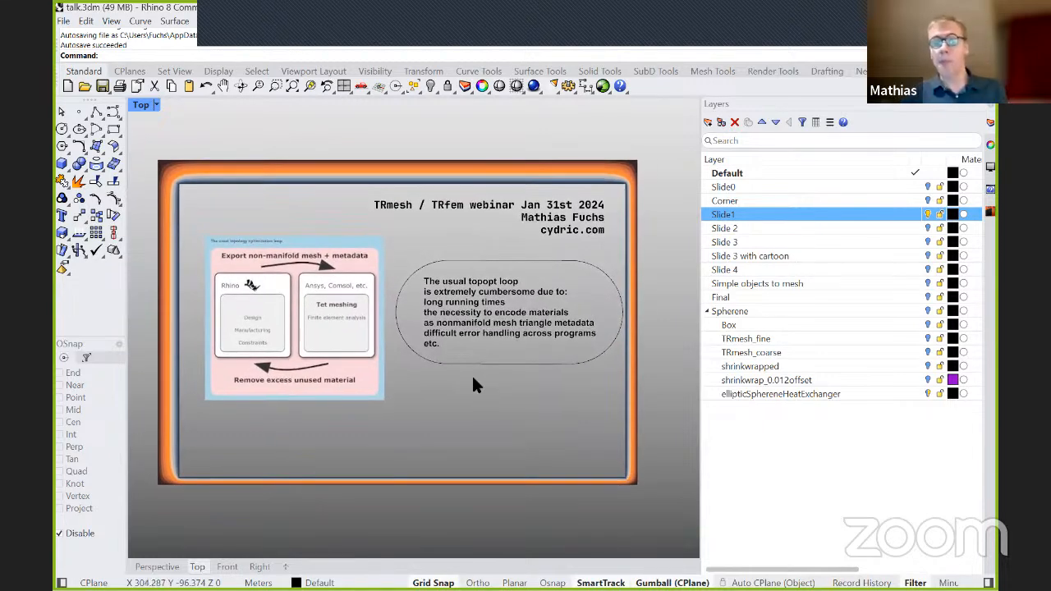
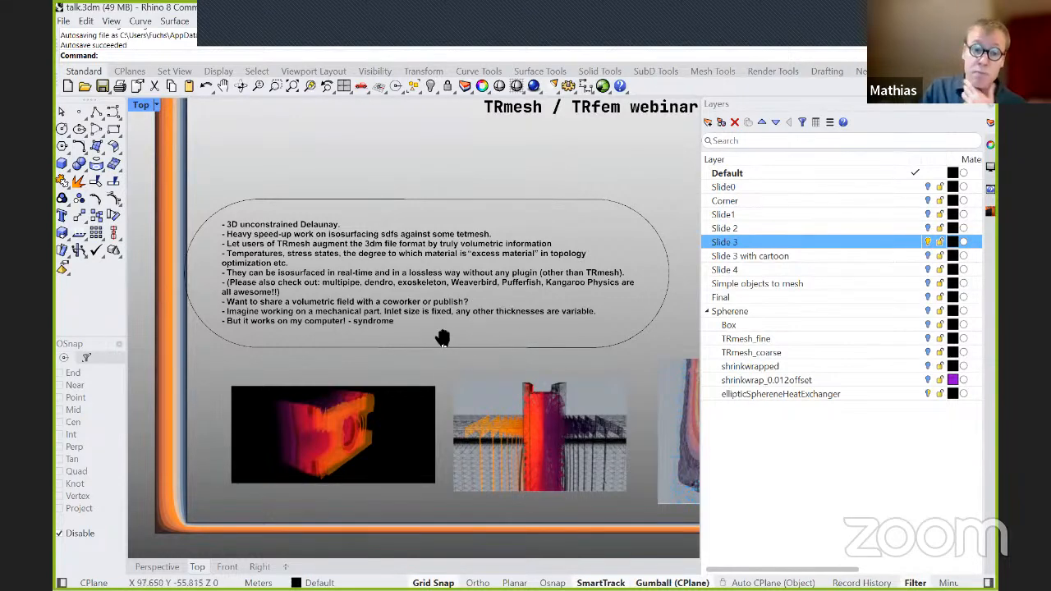
# Examine the Slide 3 bullet points on sharing volumetric fields and the images beneath them, from near and farther away.
pyautogui.moveTo(449, 342); pyautogui.dragTo(430, 340, button='right')
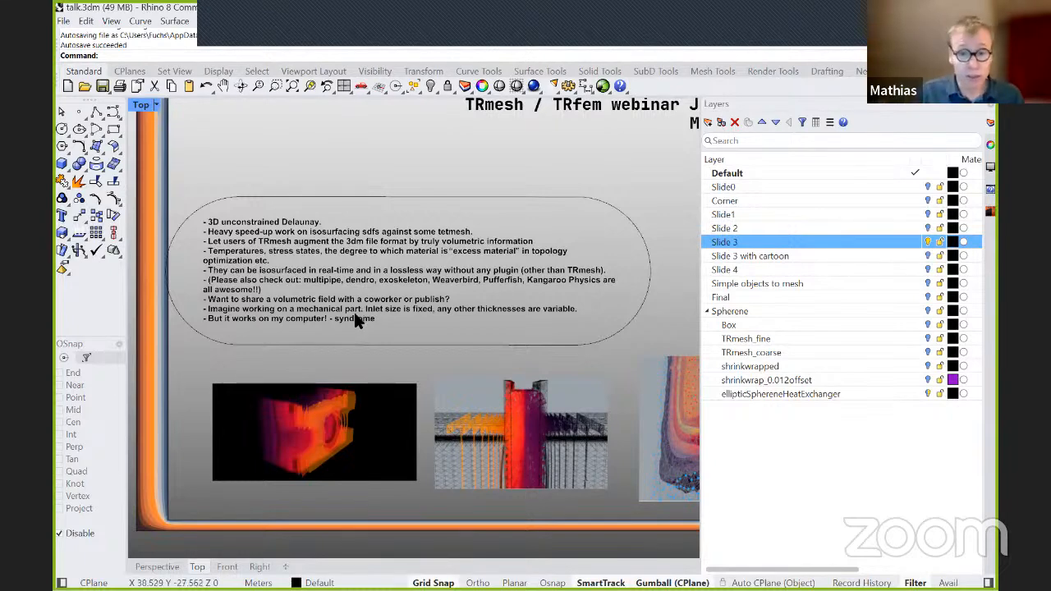
pyautogui.scroll(-1, 336, 313)
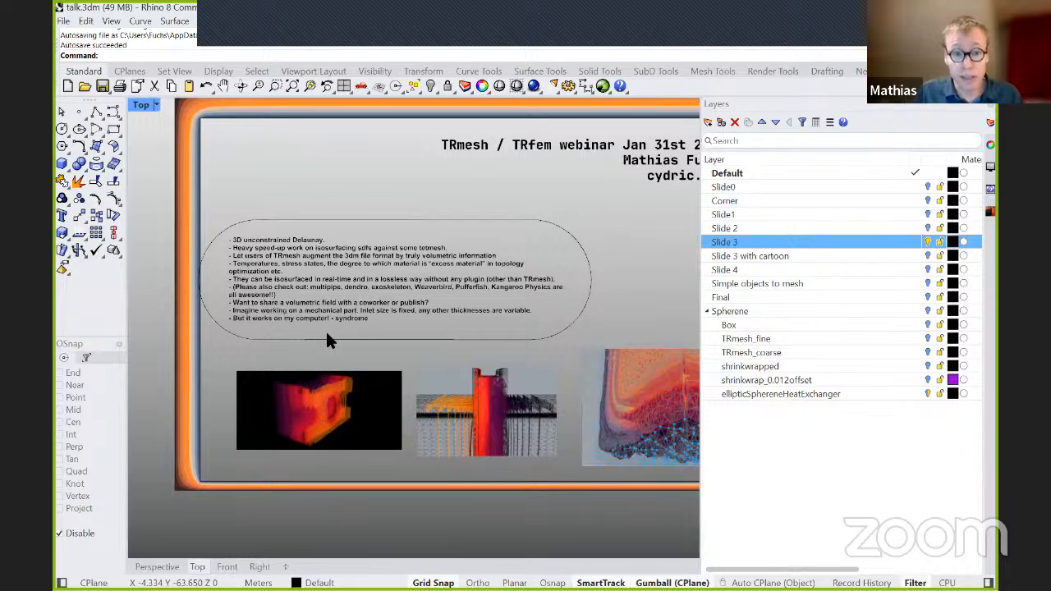
pyautogui.moveTo(343, 316); pyautogui.dragTo(359, 299, button='right')
pyautogui.rightClick(366, 277)
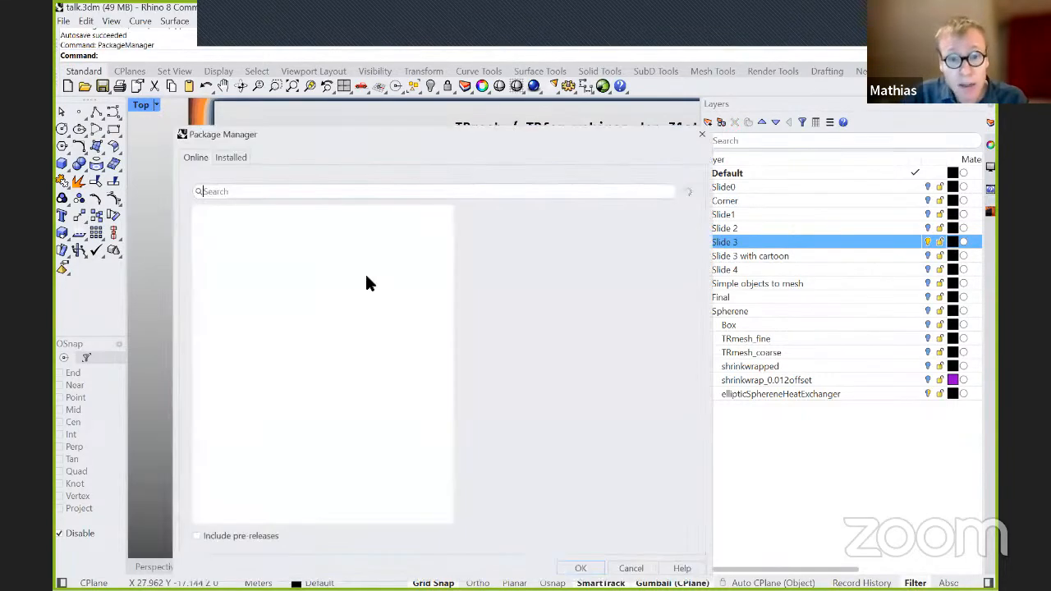
pyautogui.click(698, 138)
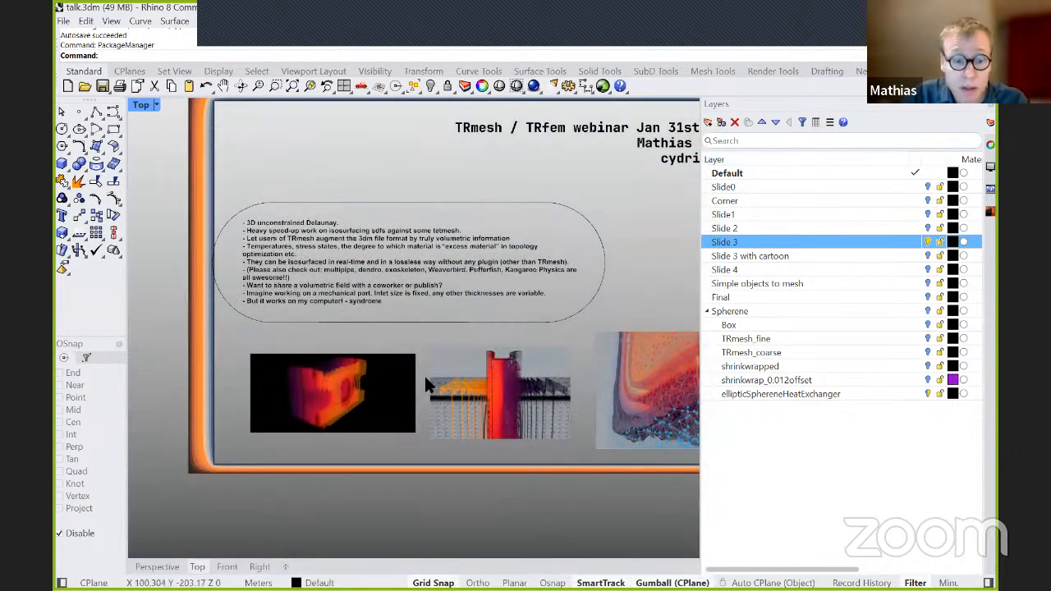
pyautogui.moveTo(414, 355); pyautogui.dragTo(428, 322, button='right')
pyautogui.rightClick(423, 299)
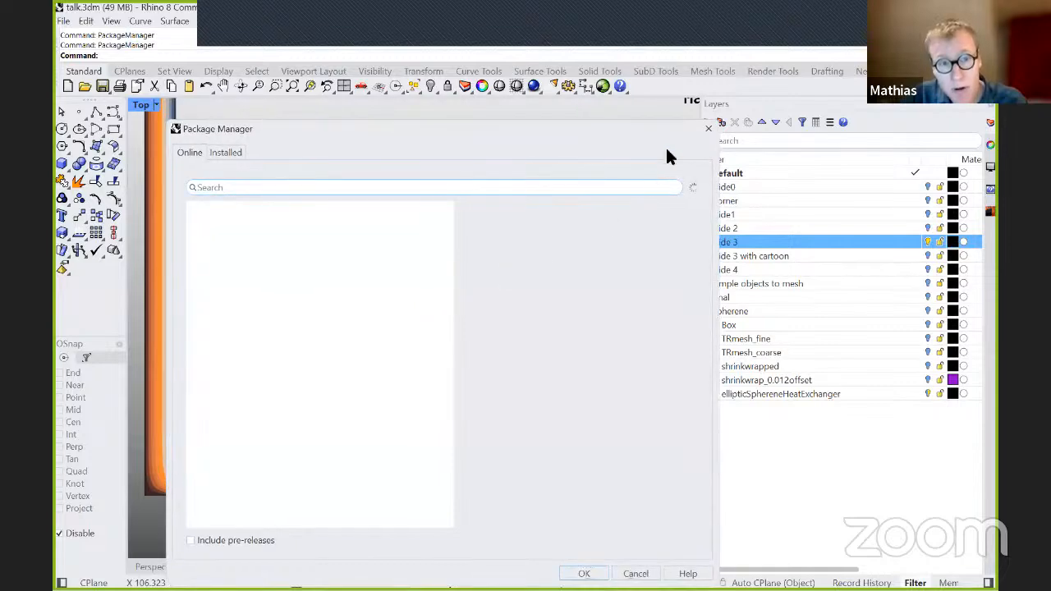
pyautogui.click(707, 129)
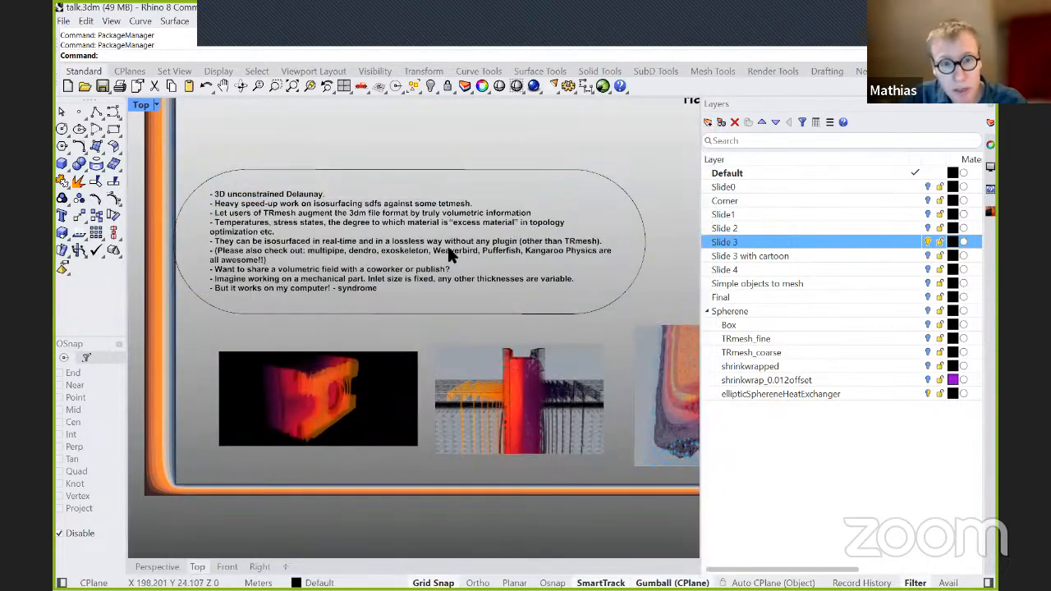
pyautogui.scroll(1, 450, 256)
pyautogui.scroll(1, 456, 271)
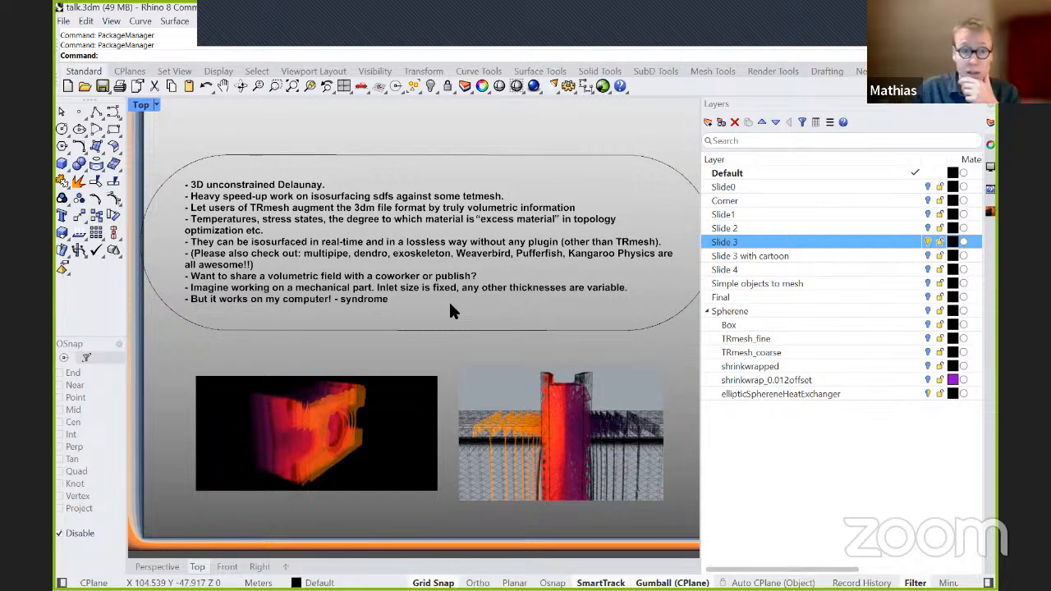
pyautogui.scroll(-1, 424, 293)
pyautogui.moveTo(450, 293); pyautogui.dragTo(423, 296, button='right')
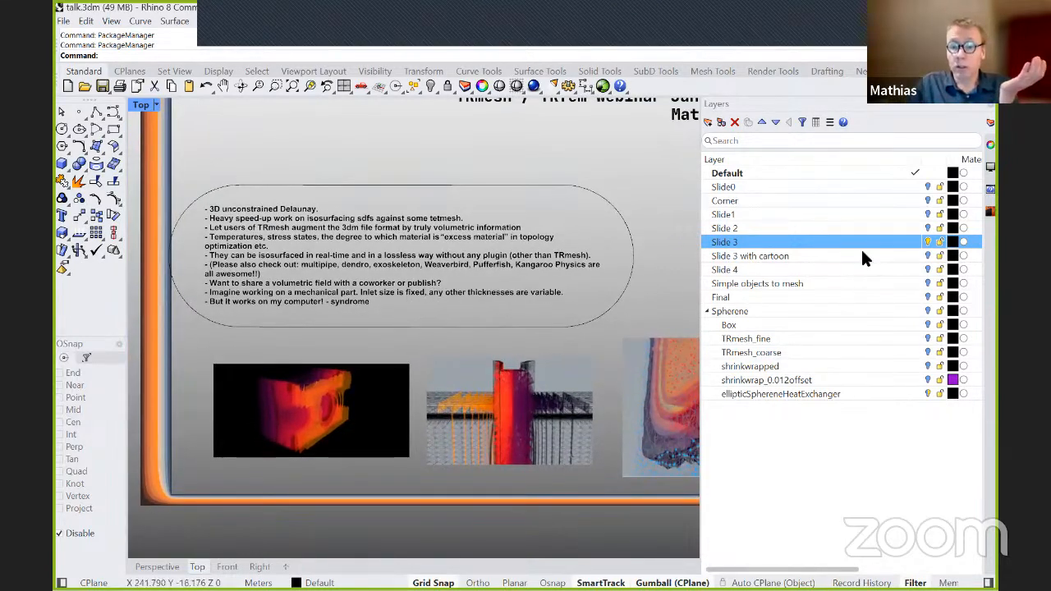
pyautogui.moveTo(623, 224); pyautogui.dragTo(623, 252, button='right')
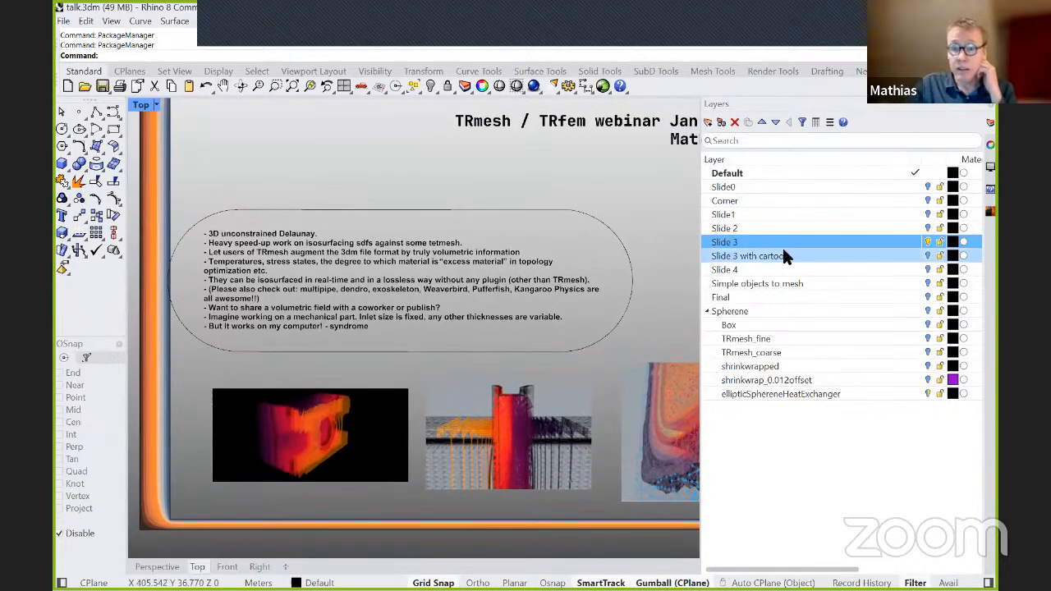
# Hide the Slide 3 layer, show the Slide 3 with cartoon layer, and frame the "Just ship the computer." cartoon.
pyautogui.click(928, 244)
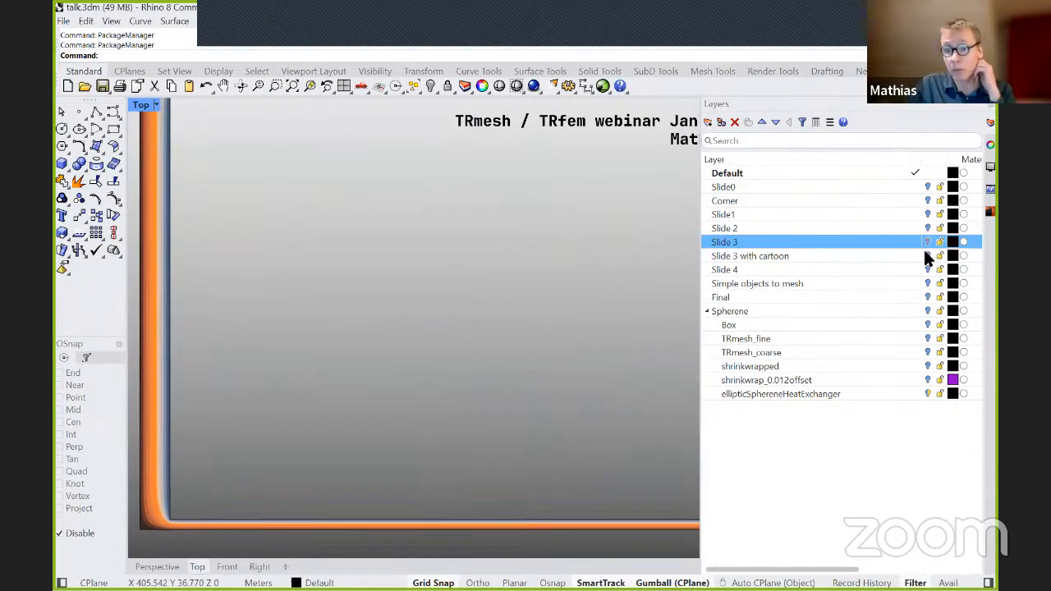
pyautogui.click(928, 255)
pyautogui.moveTo(632, 259); pyautogui.dragTo(439, 346, button='right')
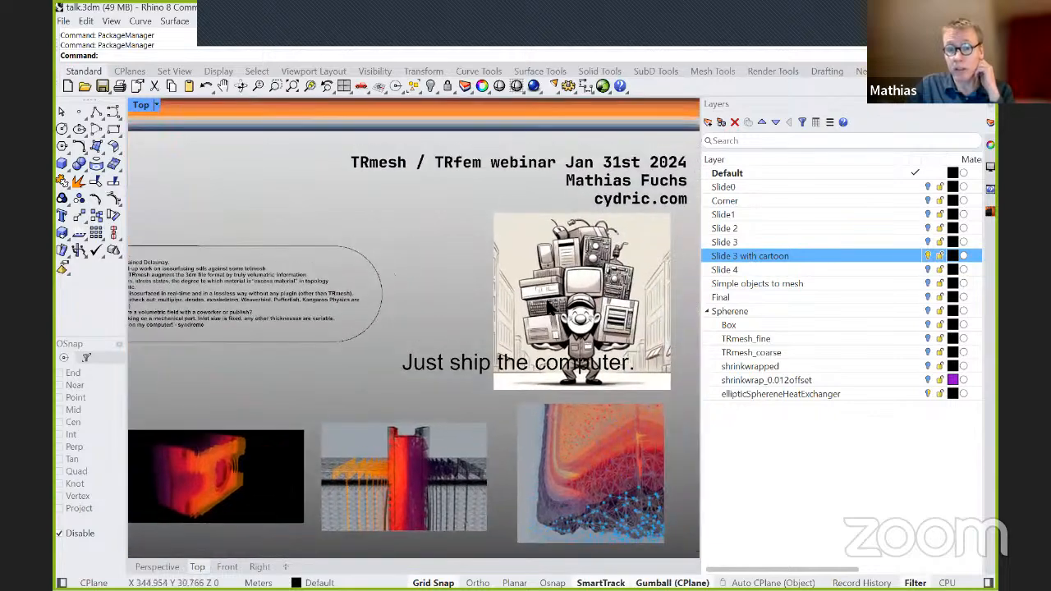
pyautogui.scroll(4, 550, 307)
pyautogui.moveTo(559, 312); pyautogui.dragTo(515, 330, button='right')
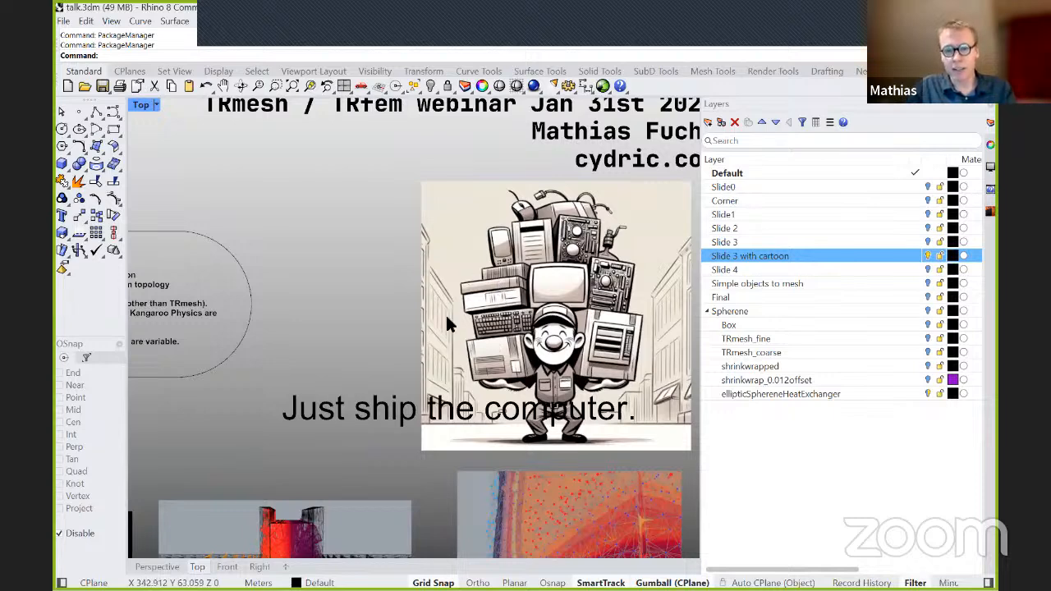
pyautogui.moveTo(422, 348); pyautogui.dragTo(371, 362, button='right')
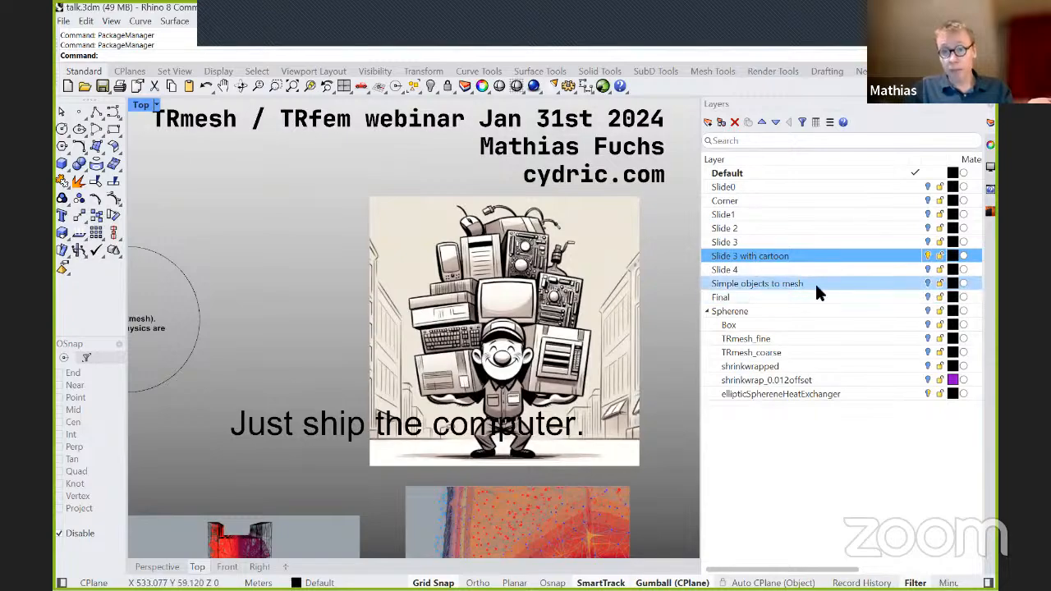
# Hide the Slide 3 with cartoon layer, show the Slide 4 layer, and bring its bullet text into view.
pyautogui.click(926, 256)
pyautogui.click(927, 269)
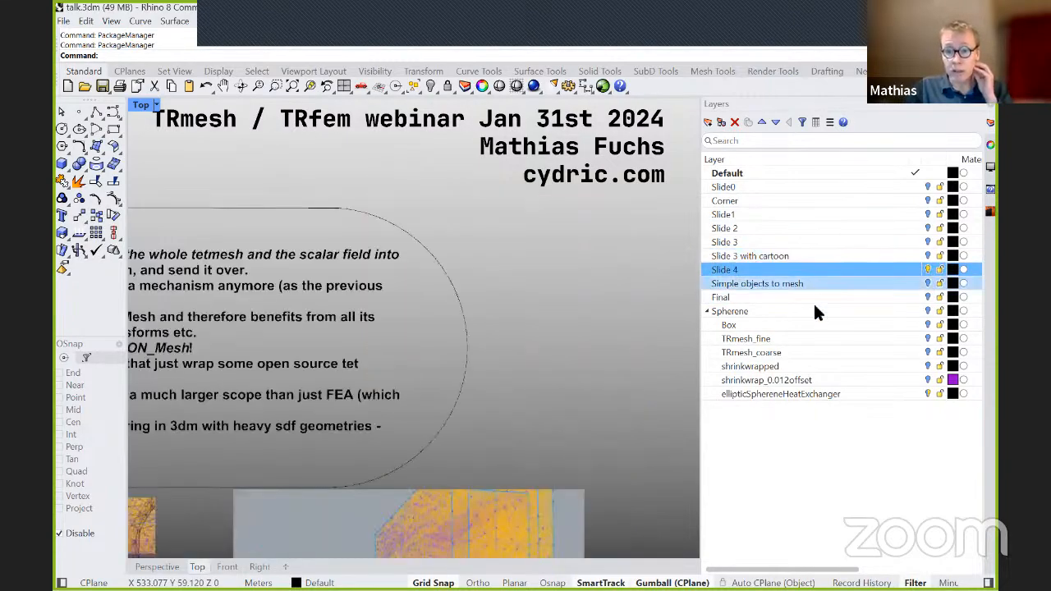
pyautogui.moveTo(335, 423); pyautogui.dragTo(612, 424, button='right')
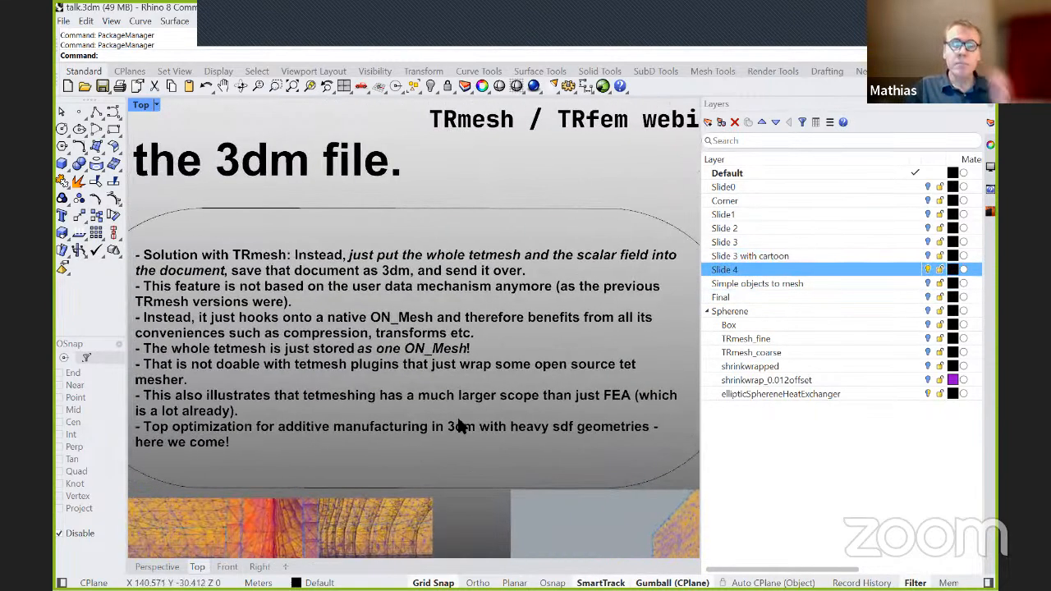
# Examine the Slide 4 text on storing the tetmesh and scalar field in the 3dm file, close up and as a whole.
pyautogui.scroll(2, 414, 423)
pyautogui.moveTo(400, 426); pyautogui.dragTo(563, 319, button='right')
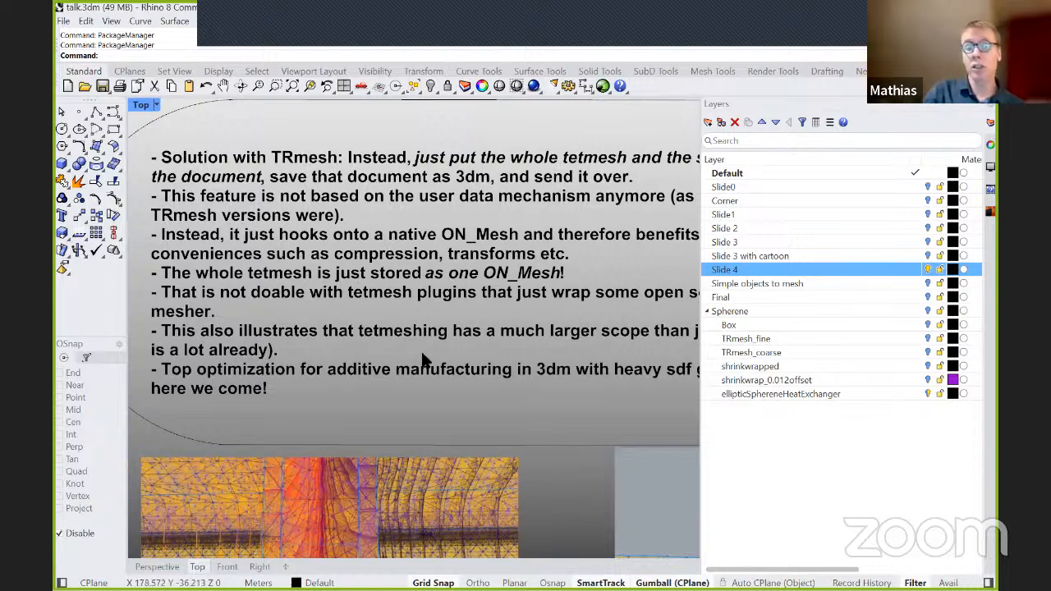
pyautogui.scroll(-2, 394, 343)
pyautogui.moveTo(417, 339); pyautogui.dragTo(395, 359, button='right')
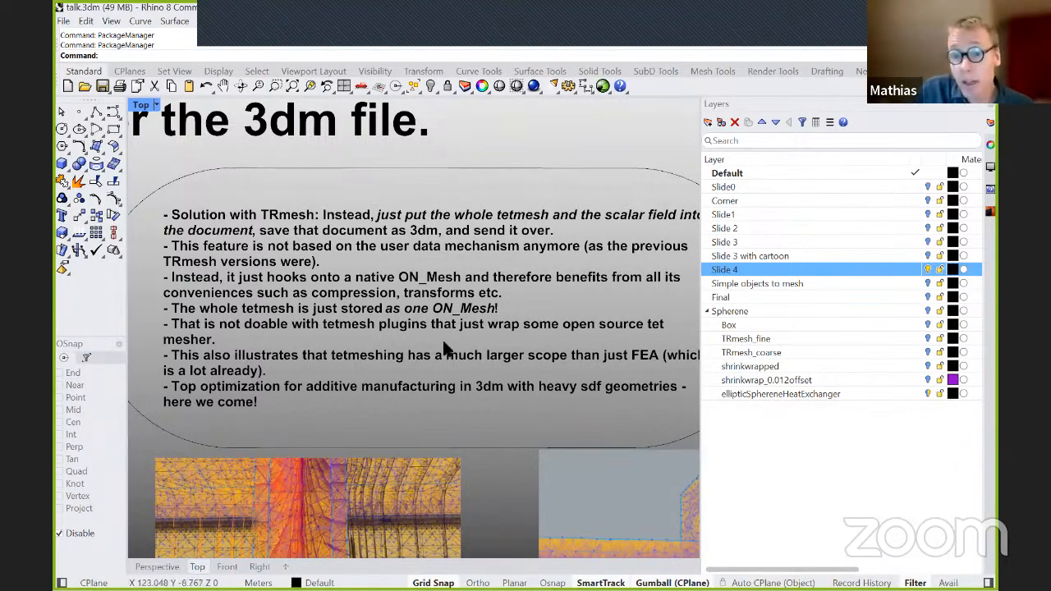
pyautogui.moveTo(452, 351); pyautogui.dragTo(445, 366, button='right')
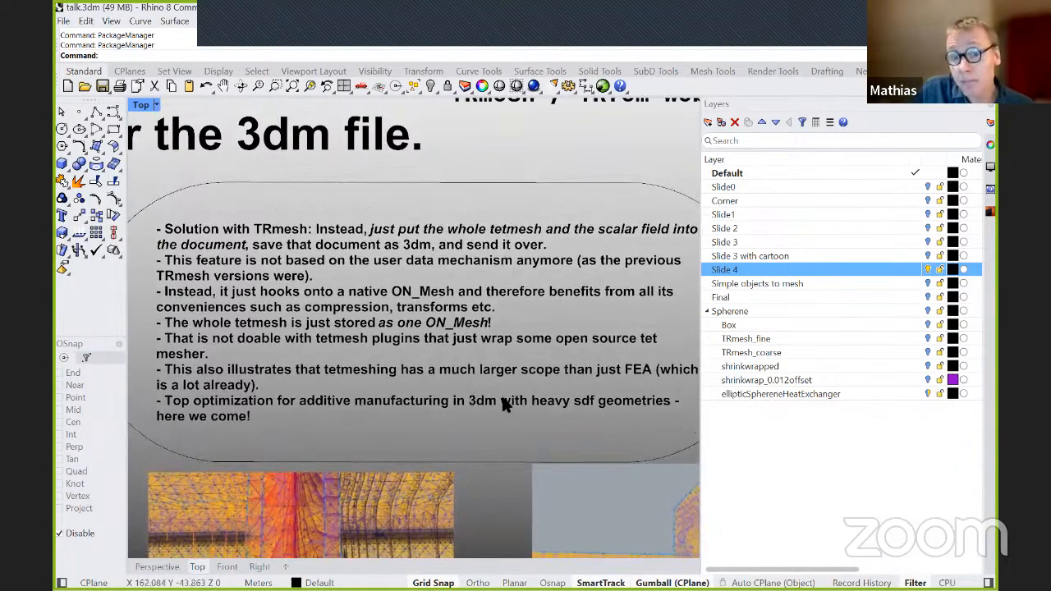
pyautogui.click(928, 271)
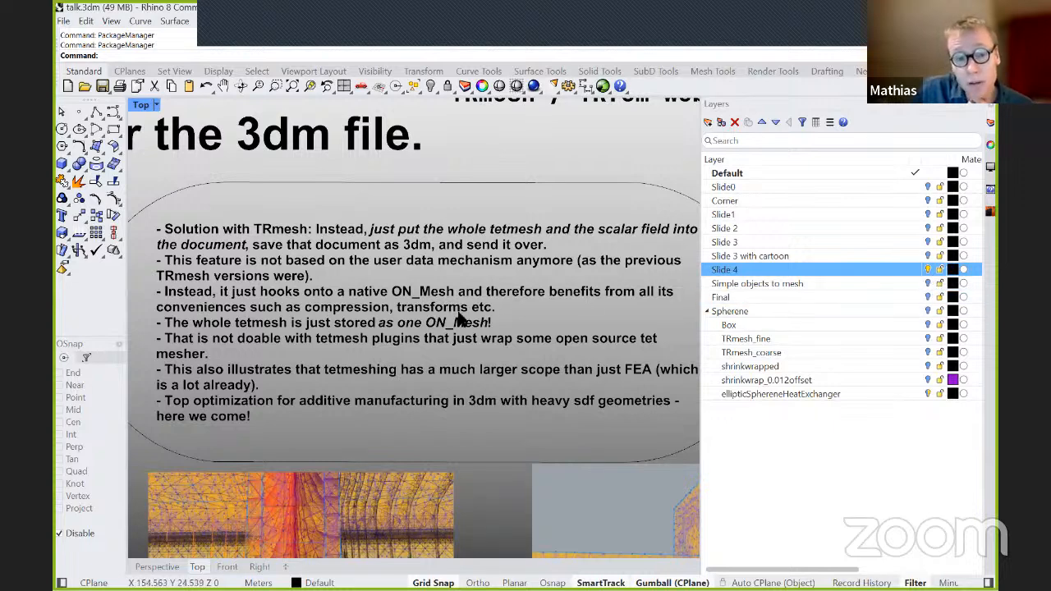
pyautogui.moveTo(488, 326); pyautogui.dragTo(477, 333, button='right')
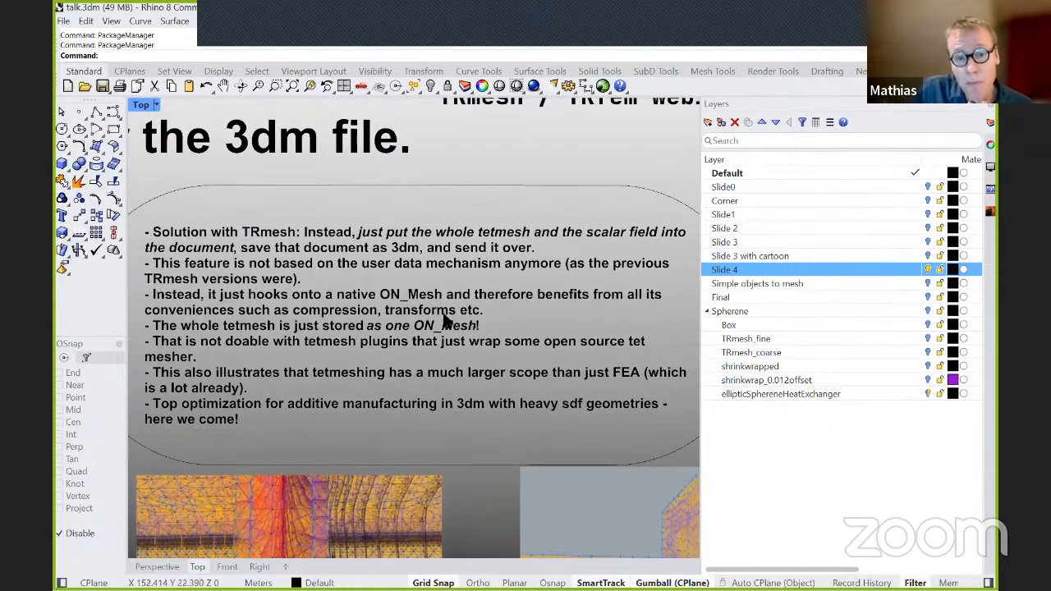
pyautogui.moveTo(486, 373); pyautogui.dragTo(469, 341, button='right')
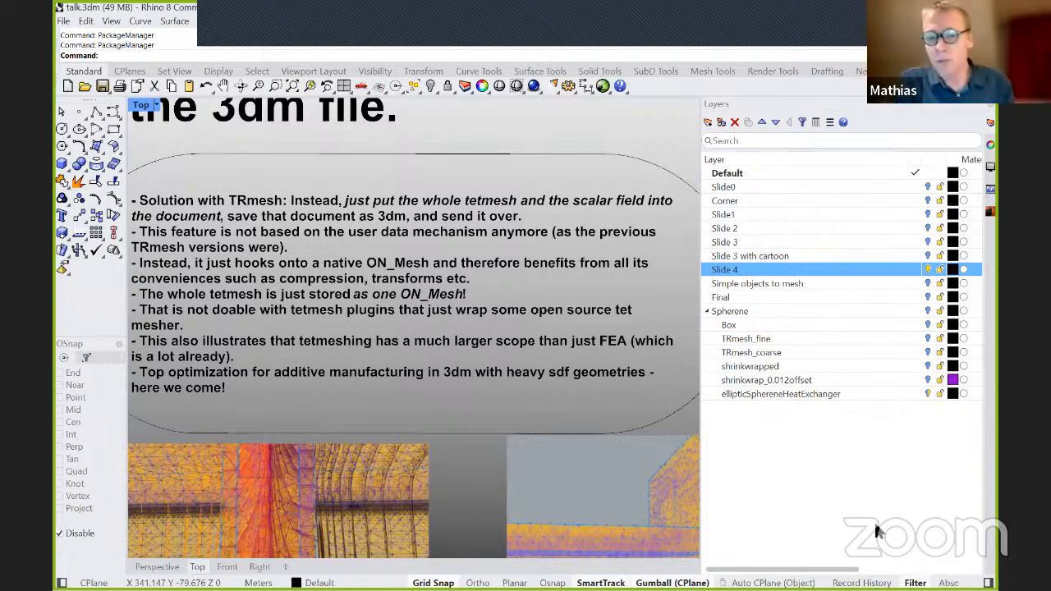
pyautogui.scroll(-2, 612, 343)
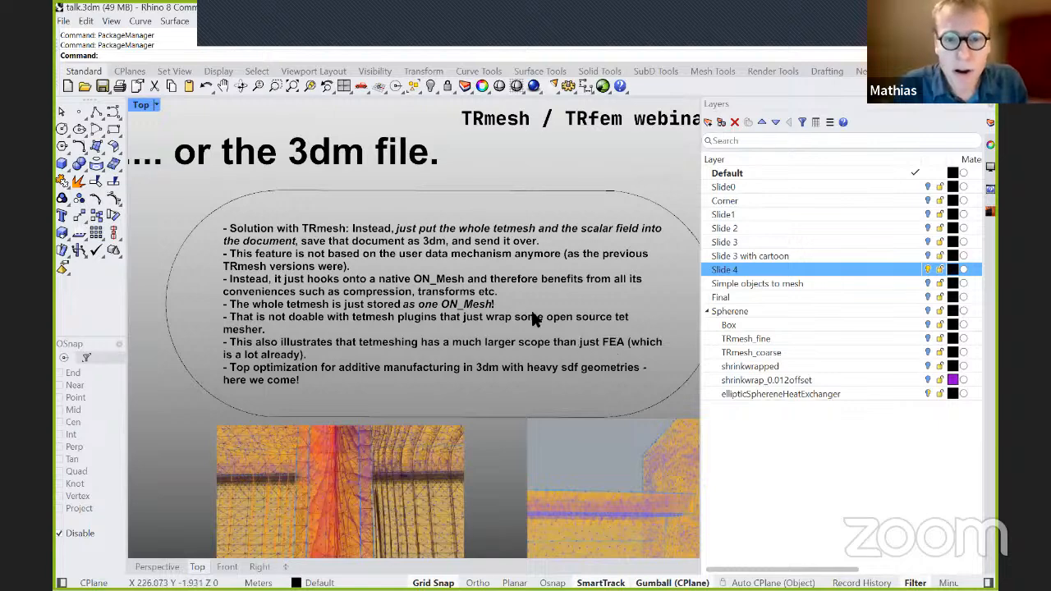
pyautogui.scroll(-1, 521, 292)
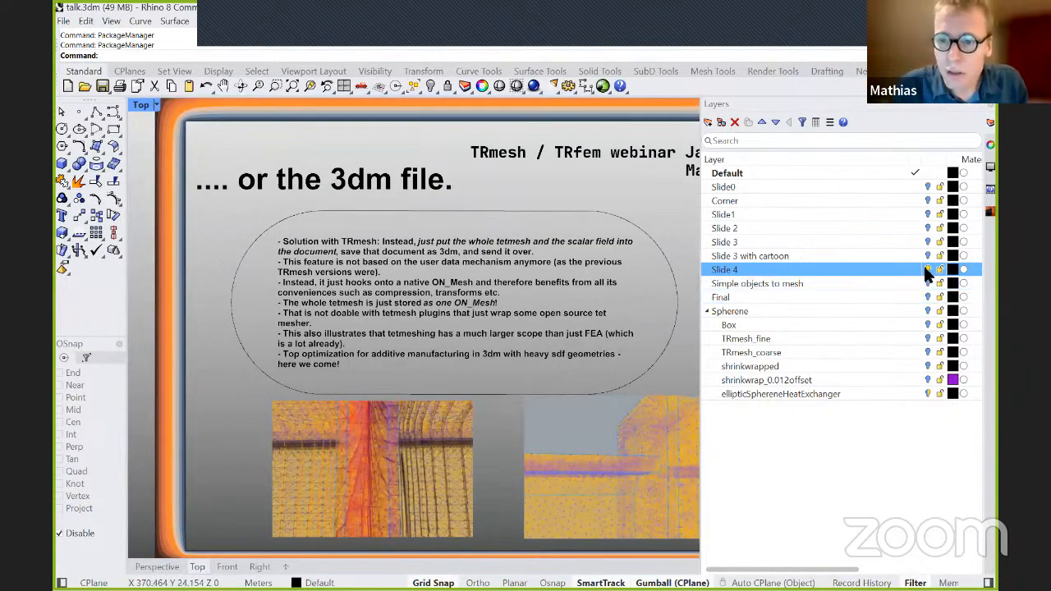
# Hide the Slide 4 layer, show the Simple objects to mesh layer, and frame its solids in the Perspective view.
pyautogui.click(927, 270)
pyautogui.click(927, 283)
pyautogui.moveTo(548, 395); pyautogui.dragTo(522, 415, button='right')
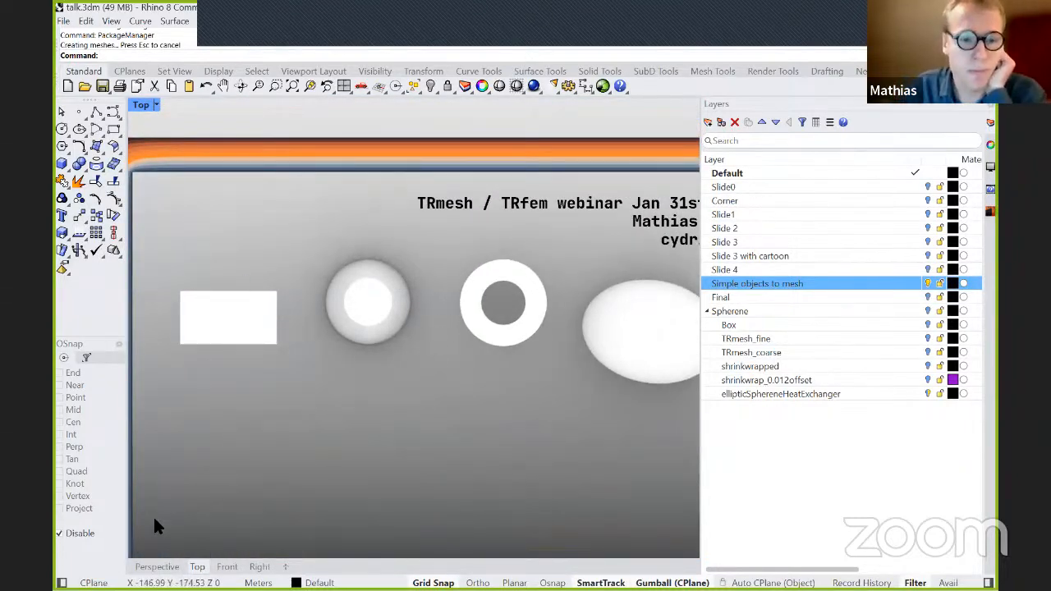
pyautogui.click(160, 567)
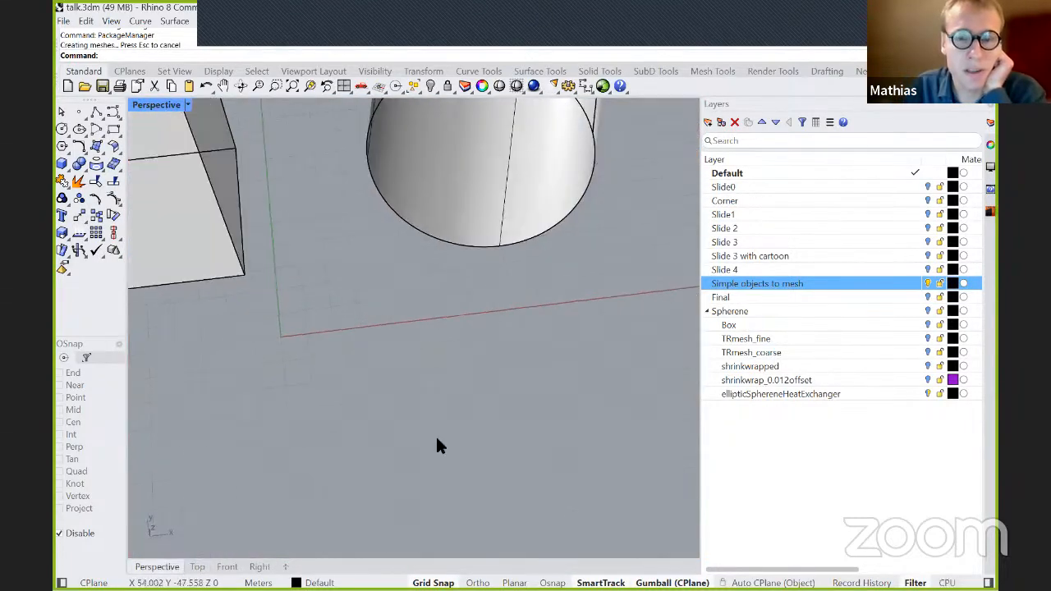
pyautogui.scroll(-7, 437, 439)
pyautogui.moveTo(593, 440); pyautogui.dragTo(644, 263, button='right')
pyautogui.moveTo(595, 338); pyautogui.dragTo(532, 334, button='right')
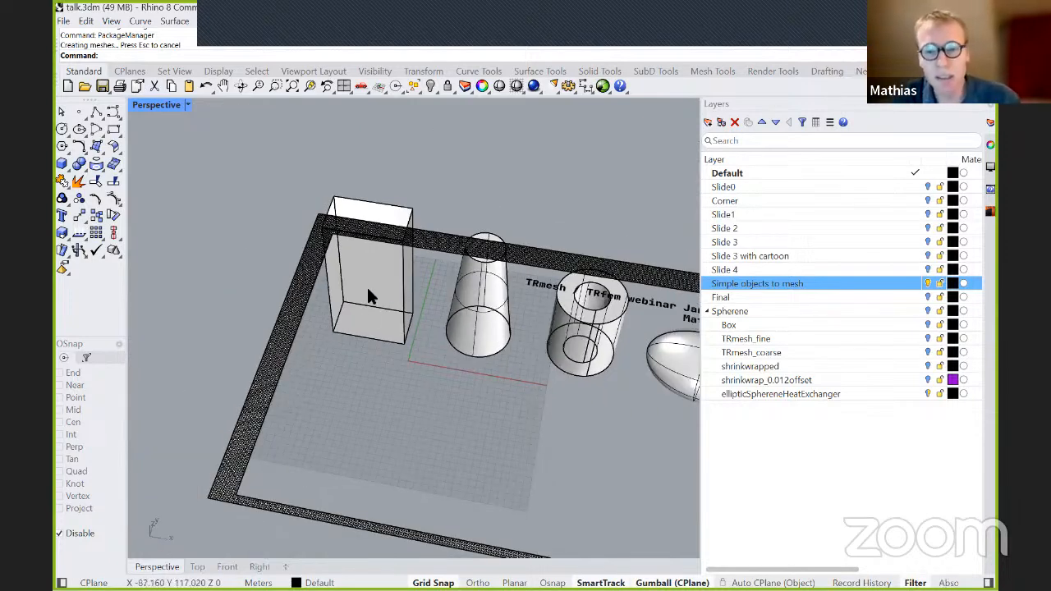
pyautogui.scroll(-1, 368, 296)
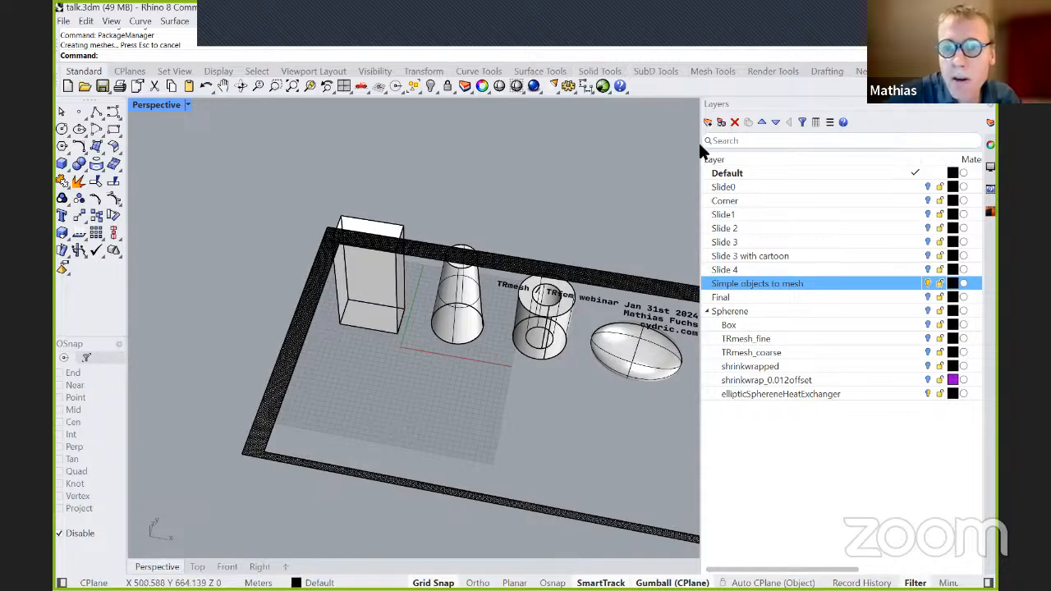
# Widen the side panel area, fit all four solids in view, and bring up the TRmesh meshing controls.
pyautogui.moveTo(704, 146); pyautogui.dragTo(655, 164)
pyautogui.scroll(-4, 441, 345)
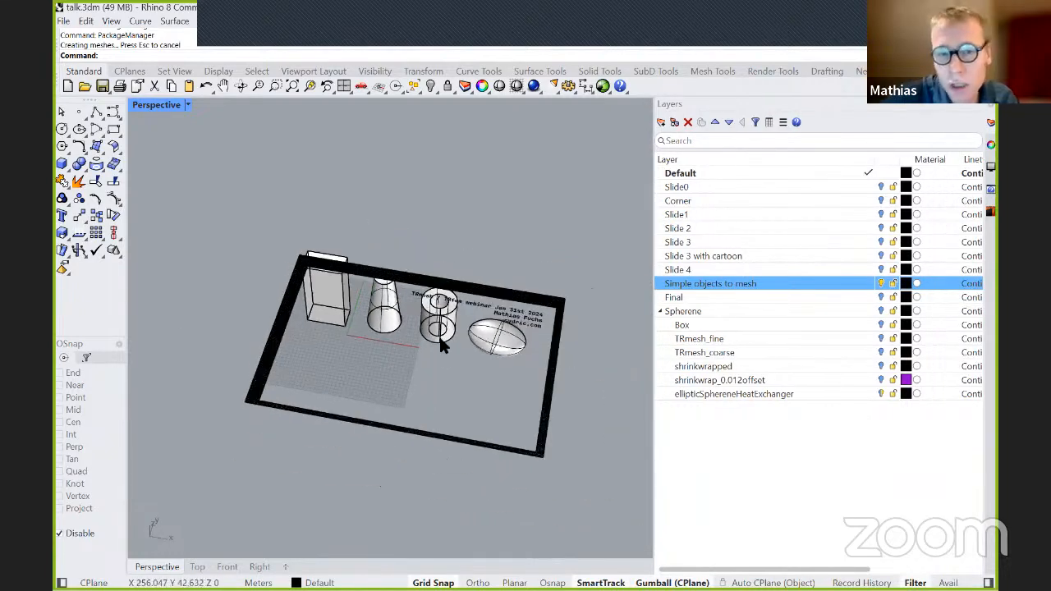
pyautogui.scroll(2, 435, 336)
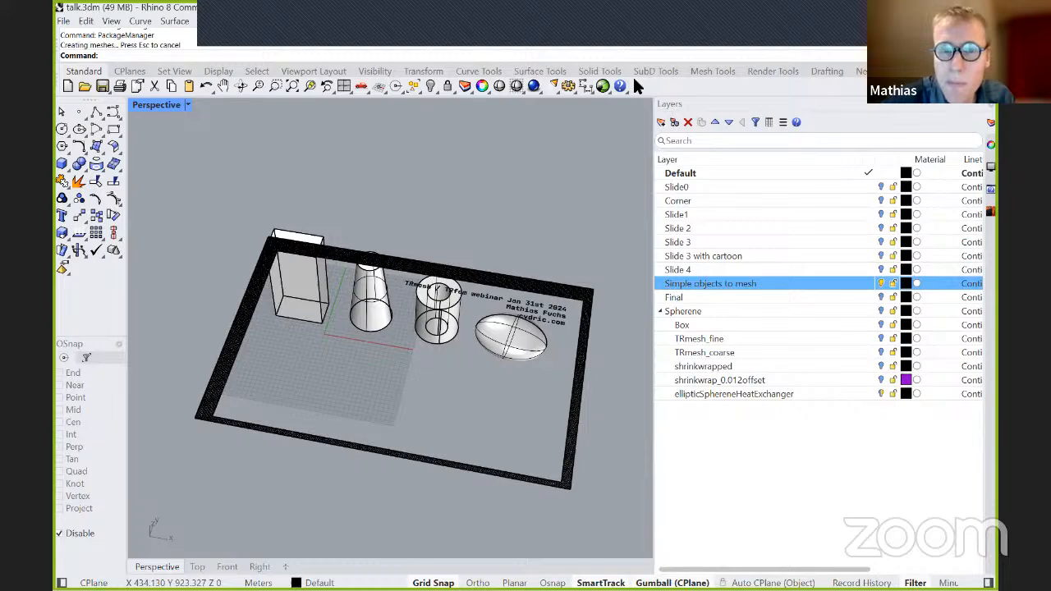
pyautogui.click(990, 211)
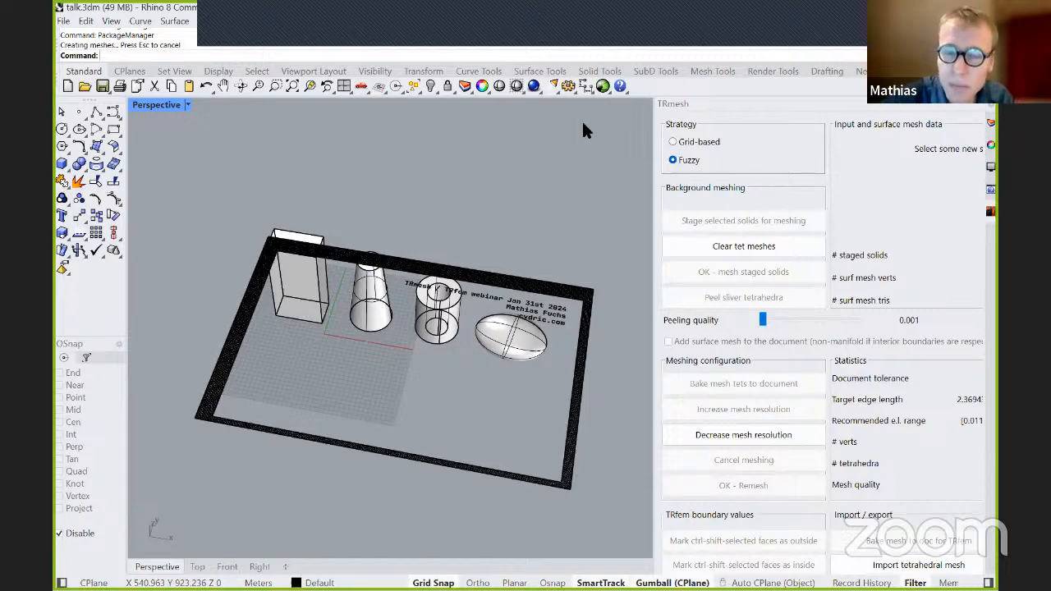
# Look up where TRmesh can be accessed, including its entry in the list of available panels, and close the list.
pyautogui.click(537, 20)
pyautogui.click(547, 24)
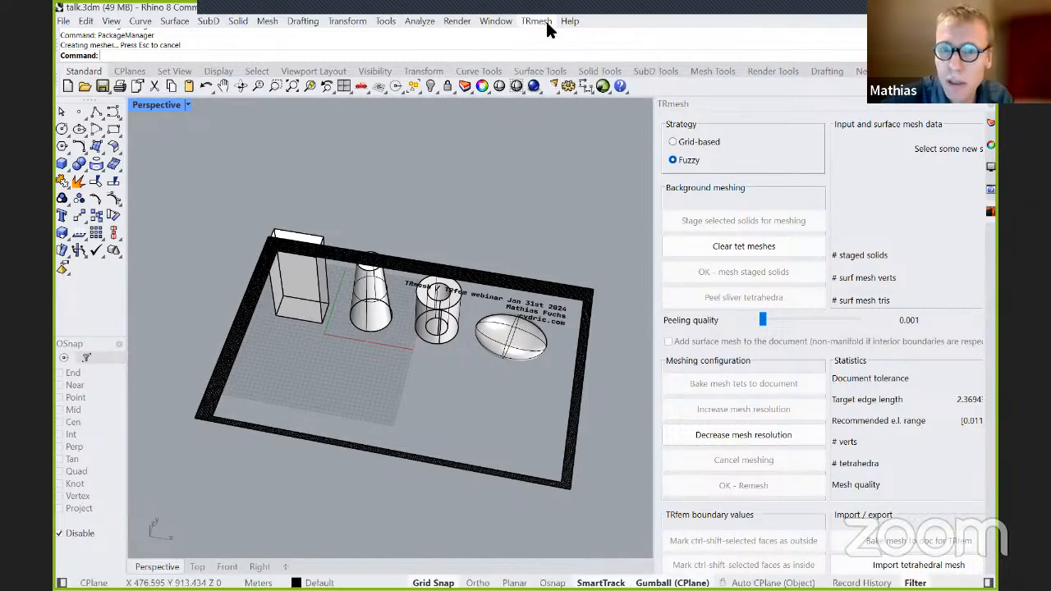
pyautogui.rightClick(995, 112)
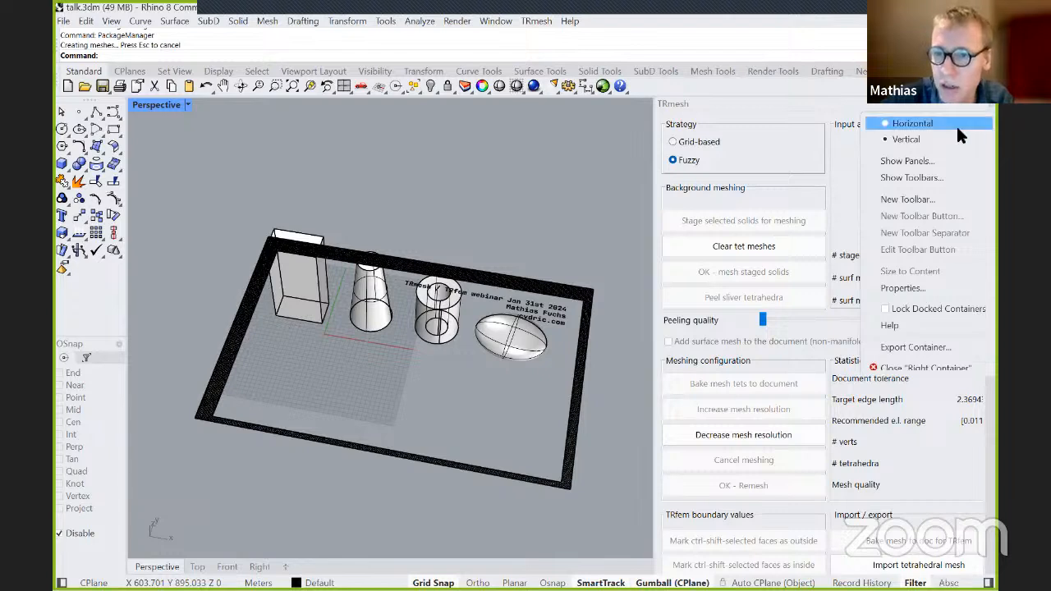
pyautogui.click(939, 157)
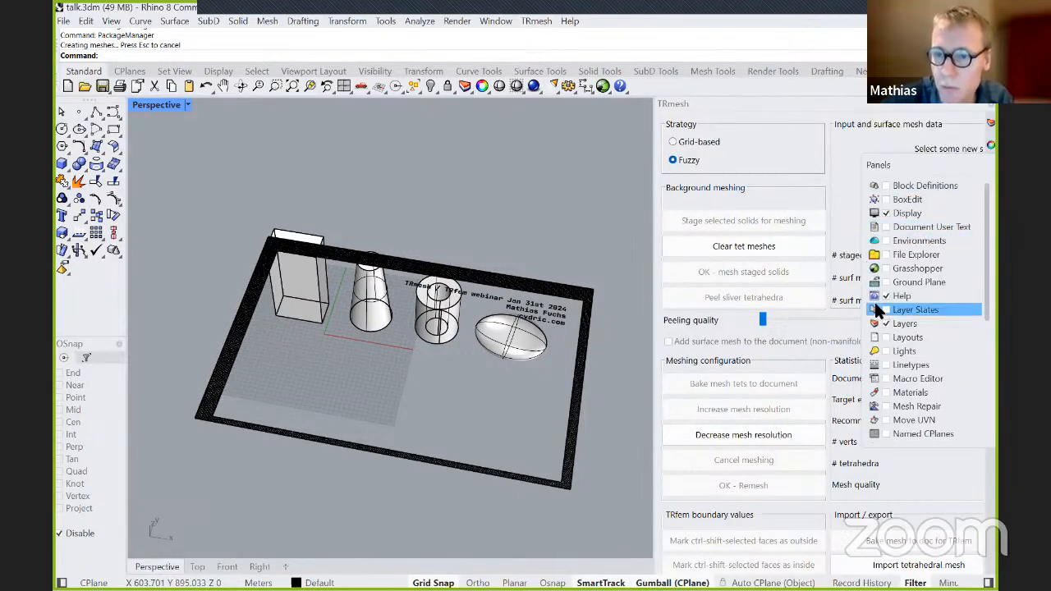
pyautogui.scroll(-5, 892, 316)
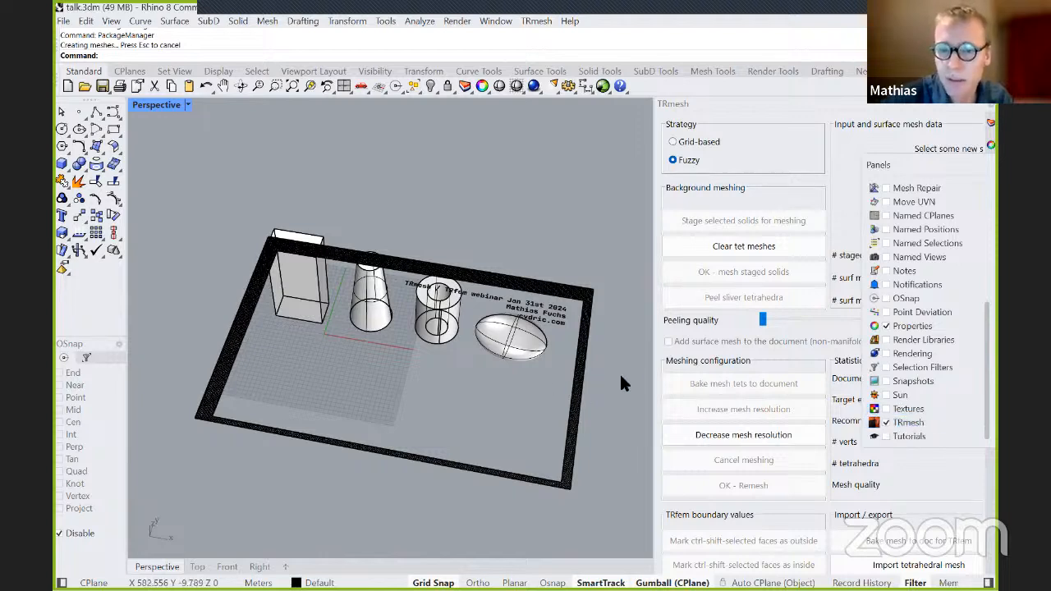
pyautogui.click(648, 366)
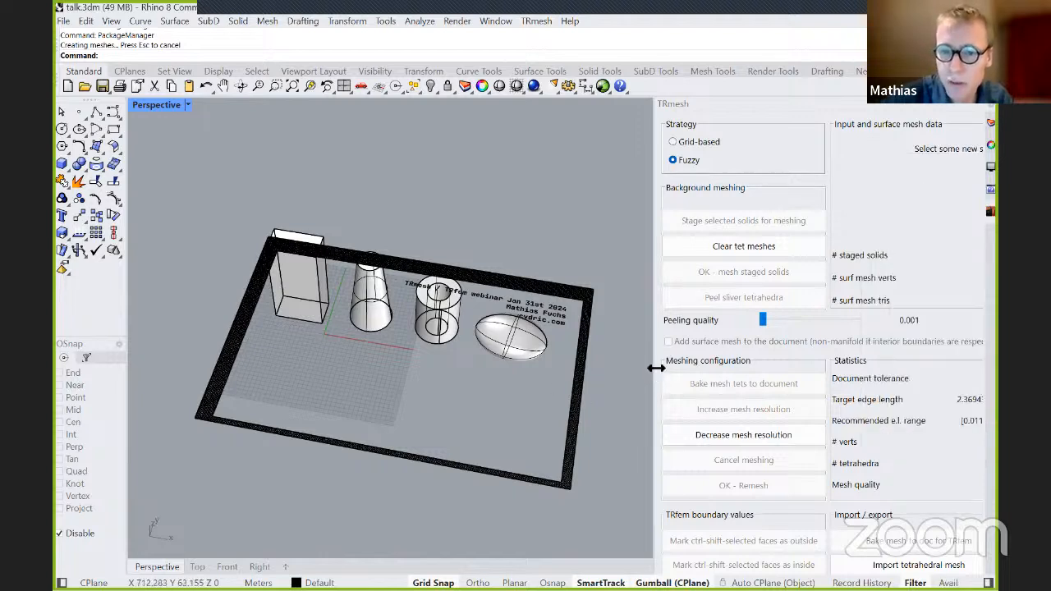
# Widen the TRmesh panel so the statistics are fully readable, and reframe the four solids in the Perspective view.
pyautogui.moveTo(652, 368); pyautogui.dragTo(635, 369)
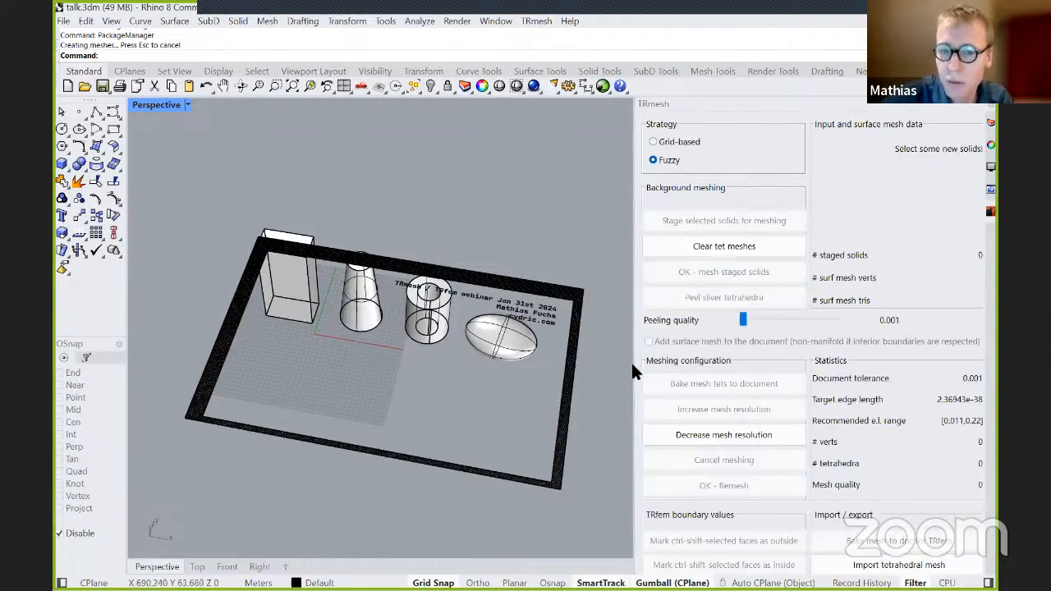
pyautogui.moveTo(632, 360); pyautogui.dragTo(623, 360)
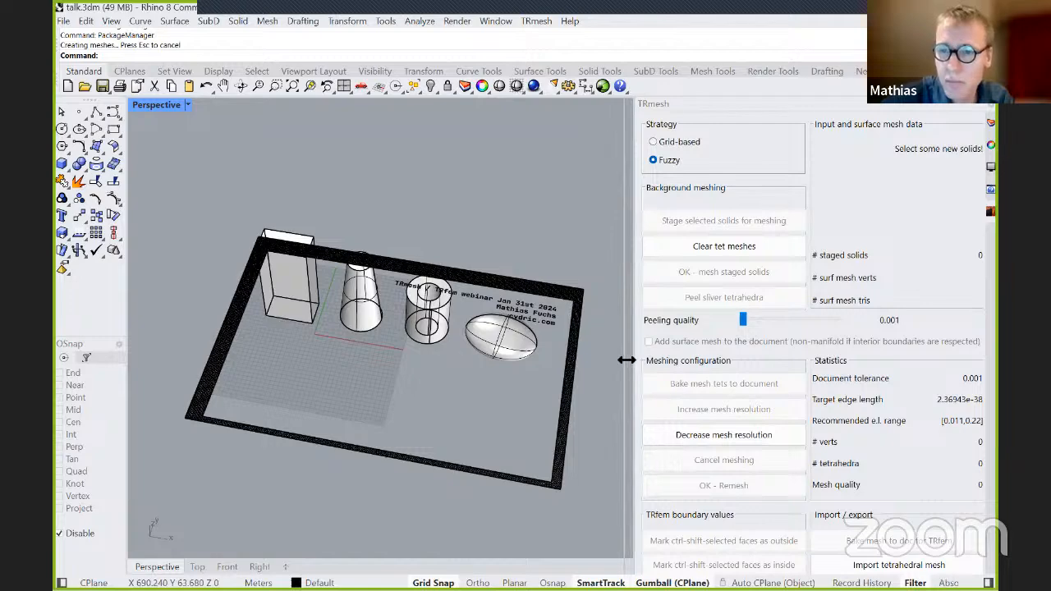
pyautogui.moveTo(223, 380); pyautogui.dragTo(319, 380, button='right')
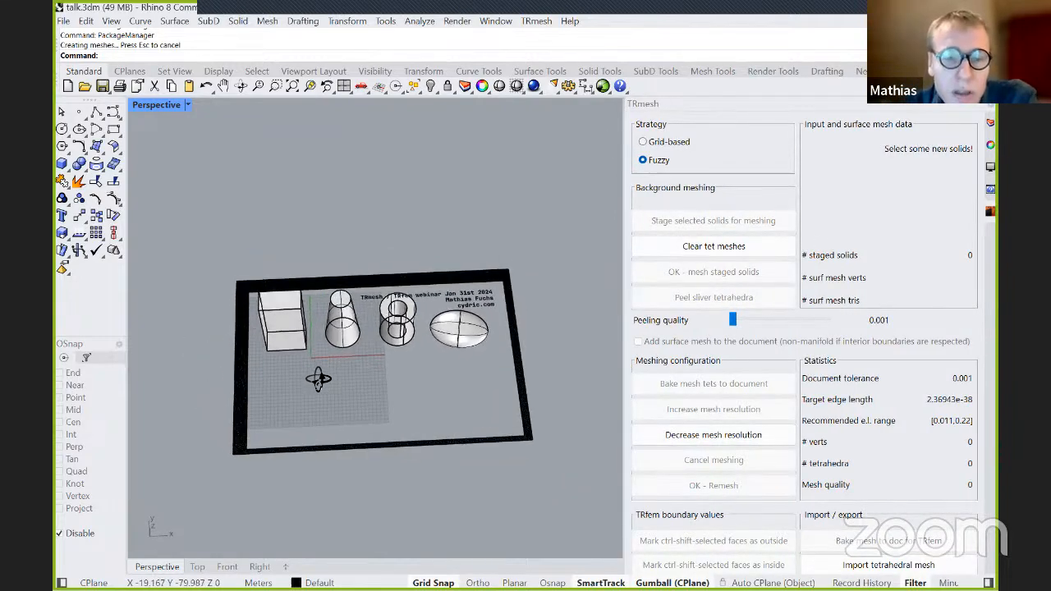
# Stage the box for meshing with the Grid-based strategy and generate its background tetmesh.
pyautogui.click(281, 321)
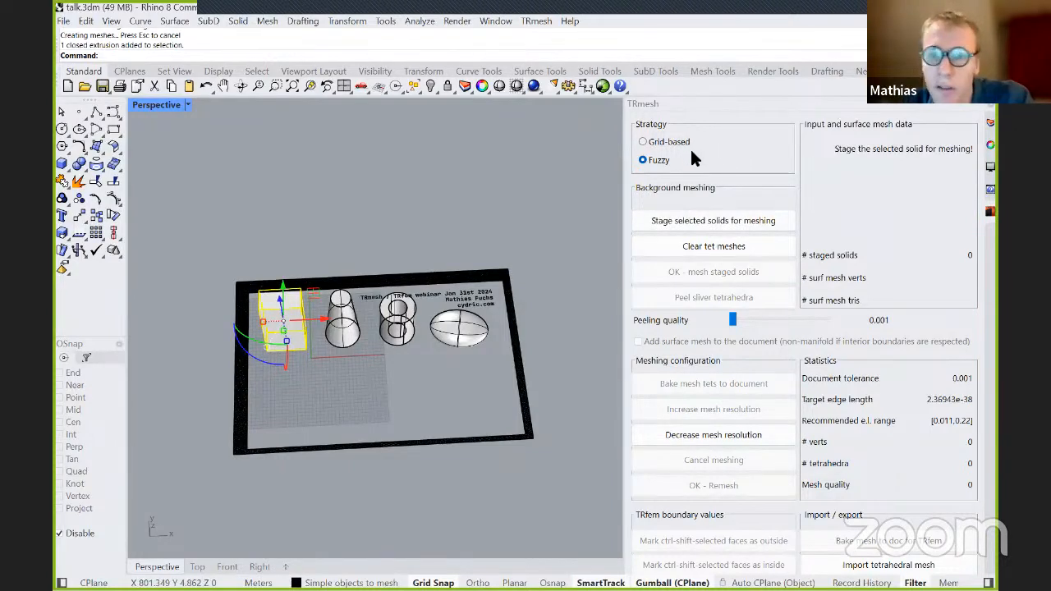
pyautogui.click(675, 142)
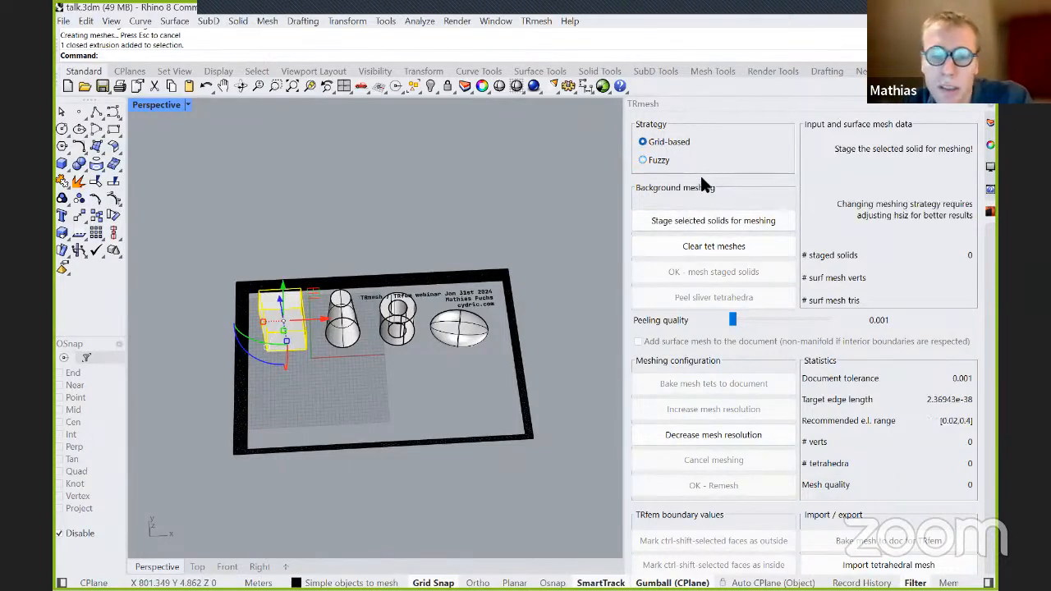
pyautogui.click(692, 222)
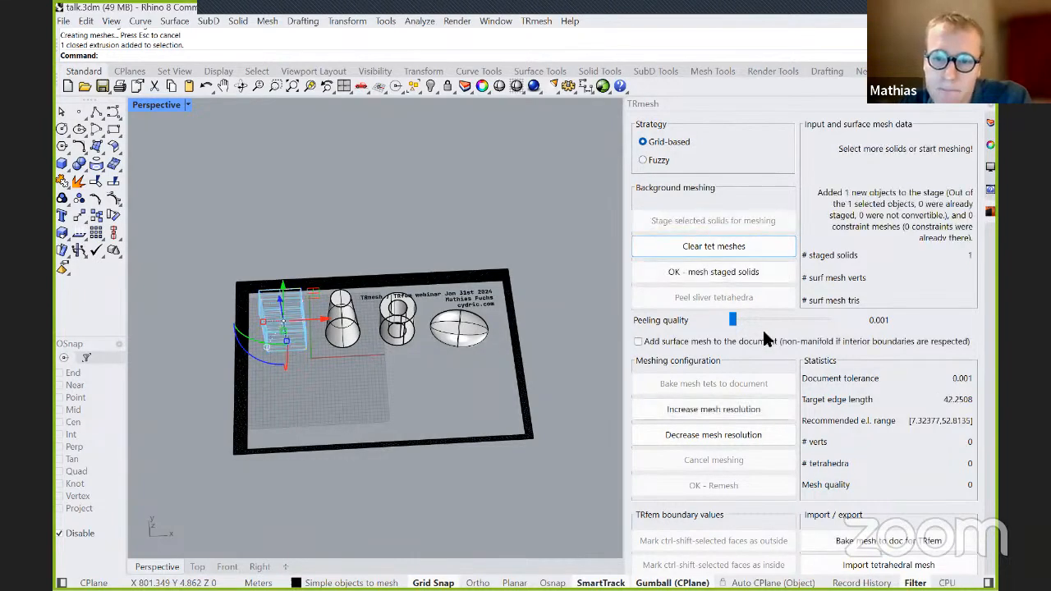
pyautogui.click(733, 276)
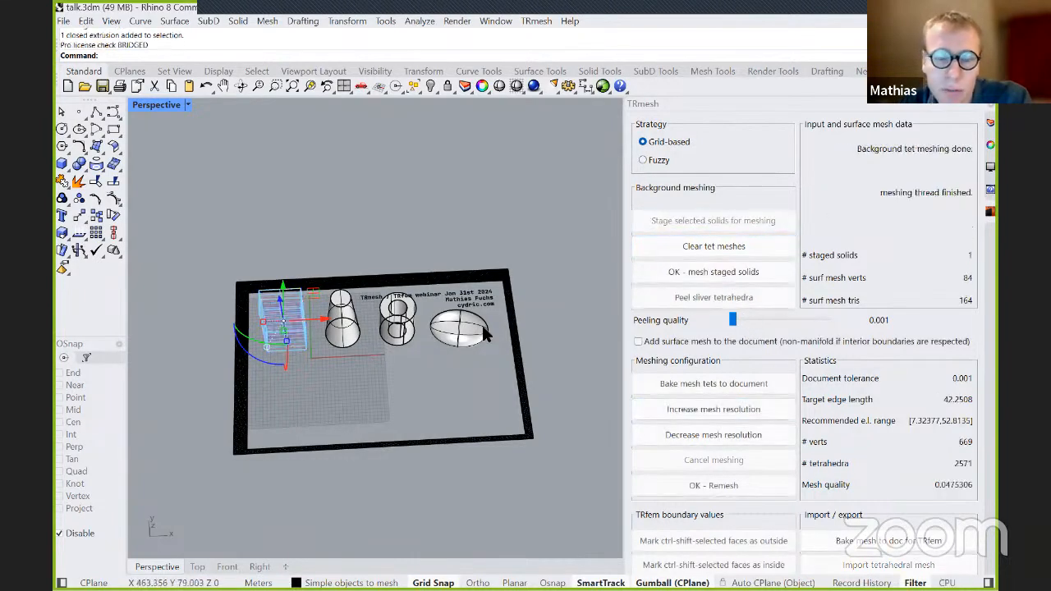
# Examine the box's tetmesh from several angles, close up and as a whole, along with its mesh quality statistics.
pyautogui.scroll(5, 255, 306)
pyautogui.moveTo(280, 301); pyautogui.dragTo(230, 311, button='right')
pyautogui.scroll(-6, 276, 273)
pyautogui.moveTo(279, 275); pyautogui.dragTo(317, 293, button='right')
pyautogui.scroll(5, 332, 392)
pyautogui.moveTo(336, 399); pyautogui.dragTo(486, 357, button='right')
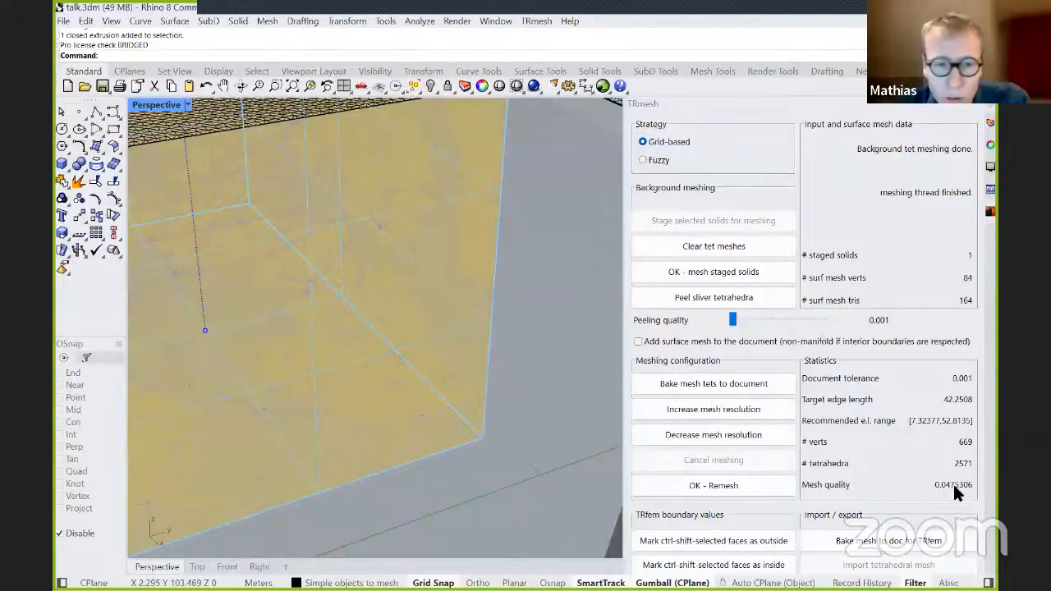
pyautogui.moveTo(486, 408)
pyautogui.mouseDown(button='right')
pyautogui.moveTo(462, 347)
pyautogui.moveTo(492, 386)
pyautogui.moveTo(558, 411)
pyautogui.moveTo(505, 399)
pyautogui.moveTo(473, 415)
pyautogui.mouseUp(button='right')
pyautogui.moveTo(570, 239); pyautogui.dragTo(475, 168, button='right')
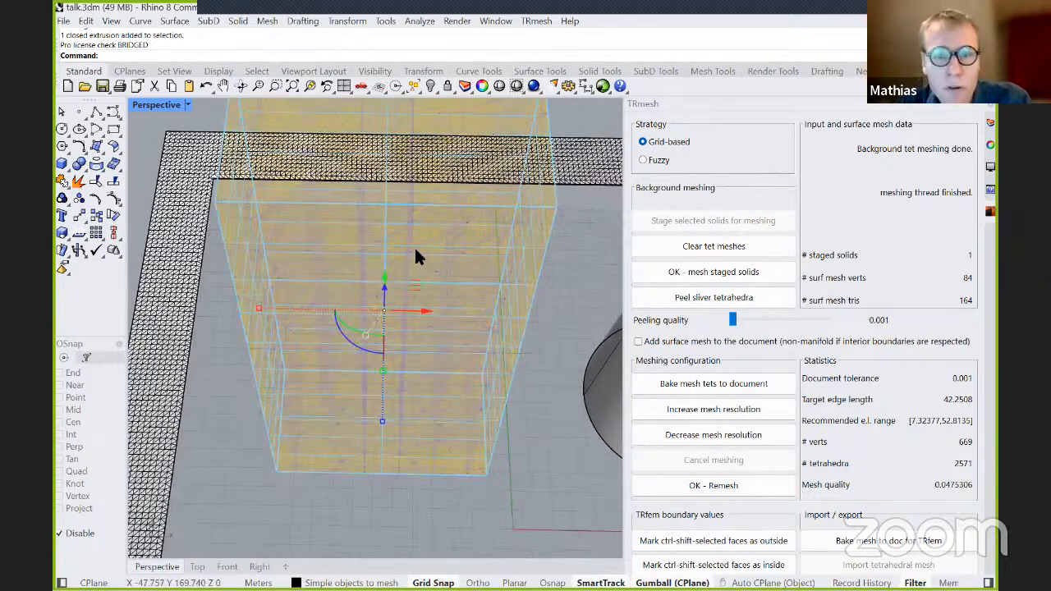
pyautogui.scroll(-2, 416, 244)
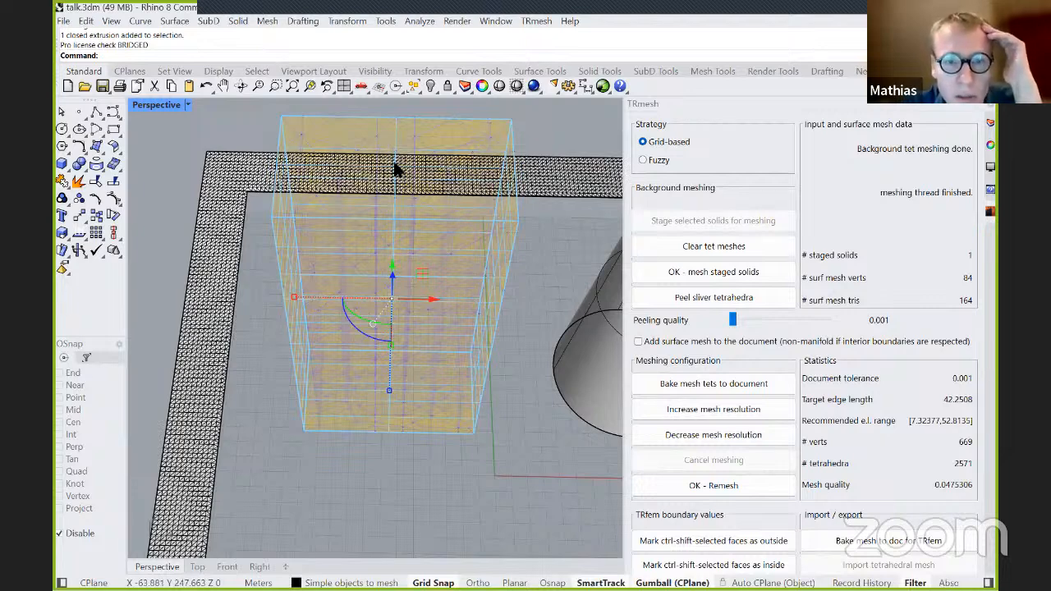
pyautogui.scroll(-2, 395, 168)
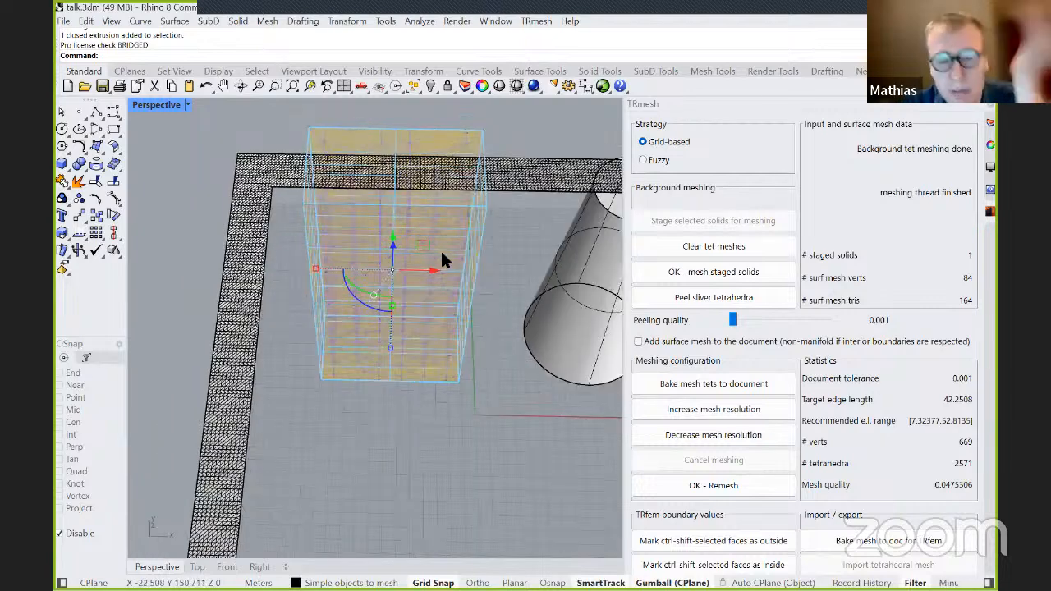
pyautogui.scroll(2, 426, 224)
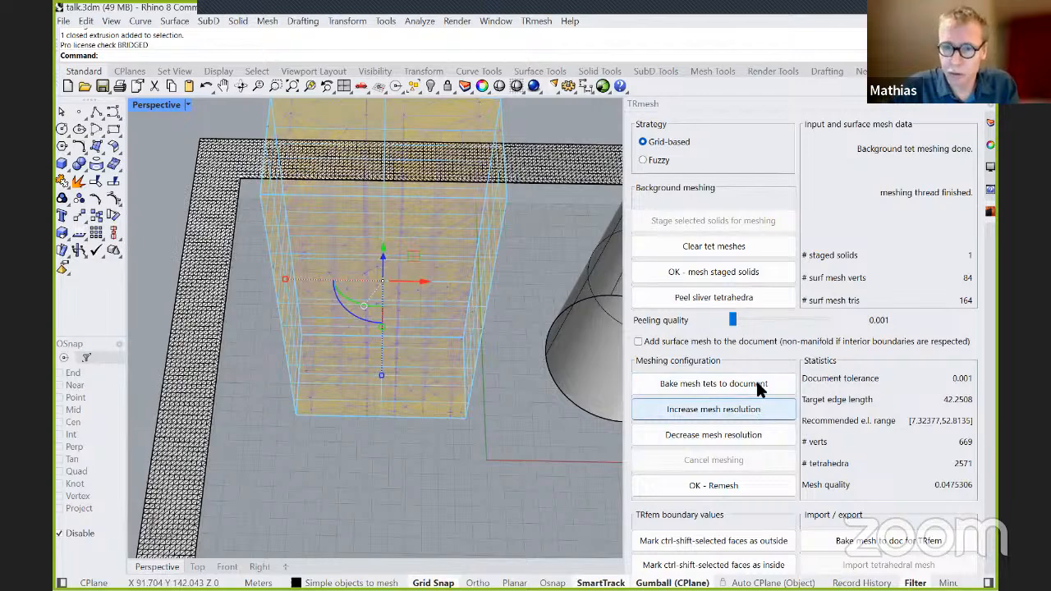
pyautogui.scroll(-2, 345, 431)
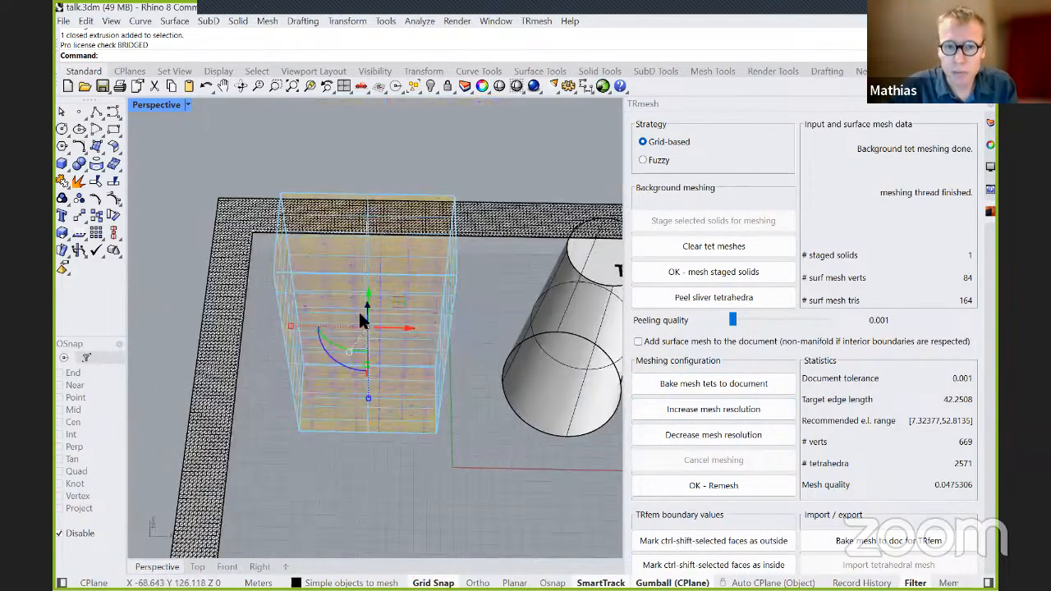
pyautogui.scroll(3, 361, 316)
pyautogui.moveTo(352, 270); pyautogui.dragTo(347, 206, button='right')
pyautogui.scroll(-5, 357, 202)
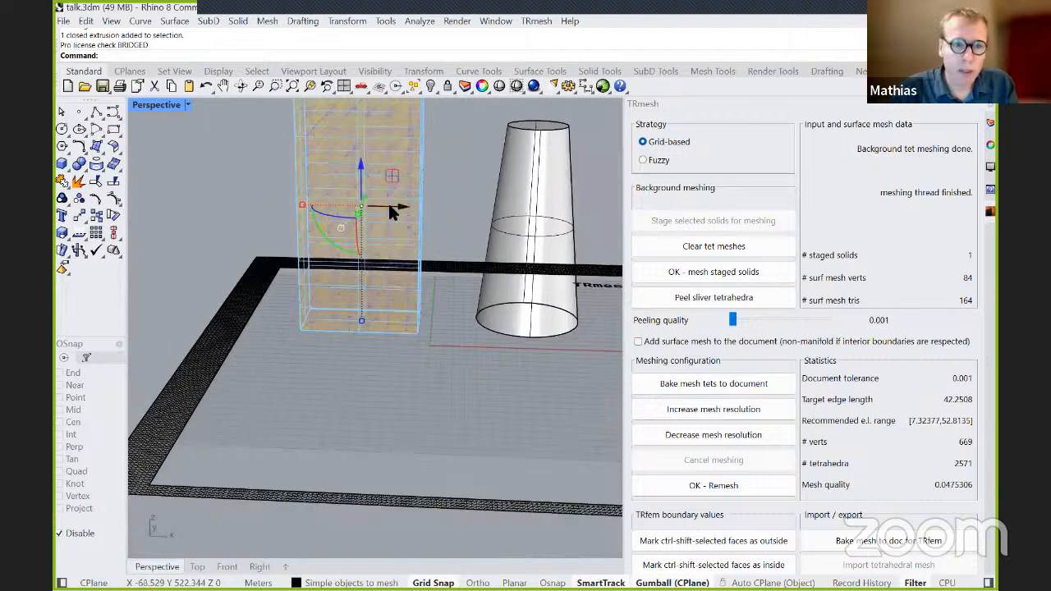
# Delete the truncated cone, the tube and the ellipsoid, leaving only the meshed box.
pyautogui.scroll(-4, 358, 294)
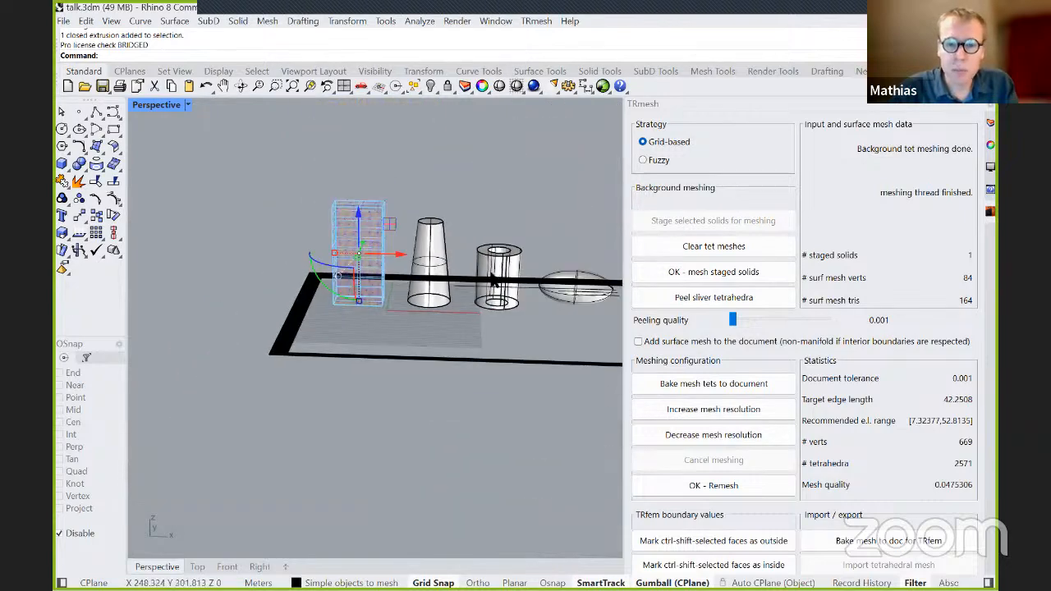
pyautogui.scroll(4, 496, 279)
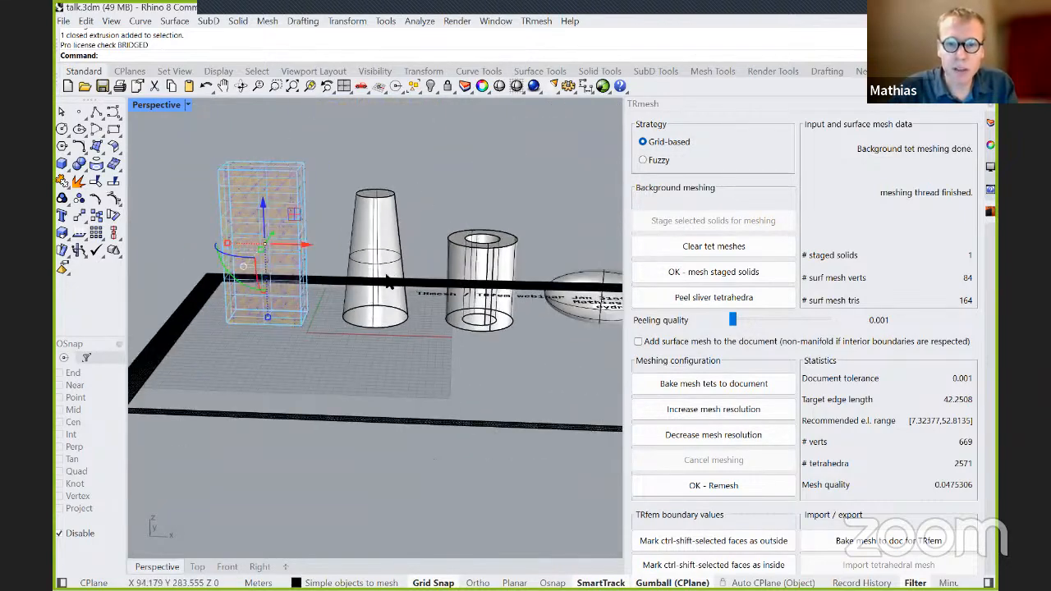
pyautogui.click(381, 248)
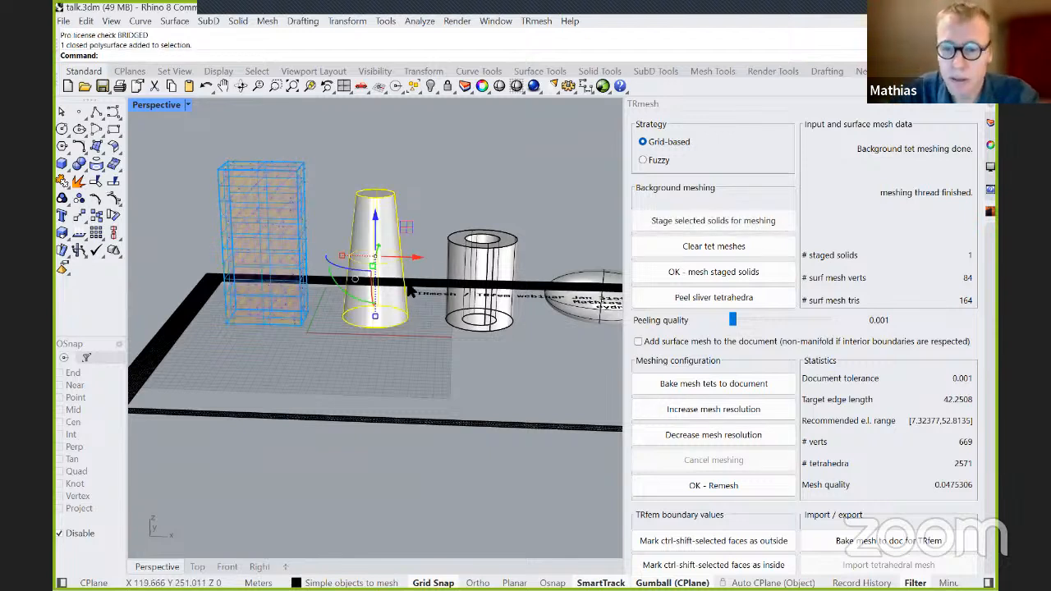
pyautogui.press('Delete')
pyautogui.click(516, 293)
pyautogui.press('Delete')
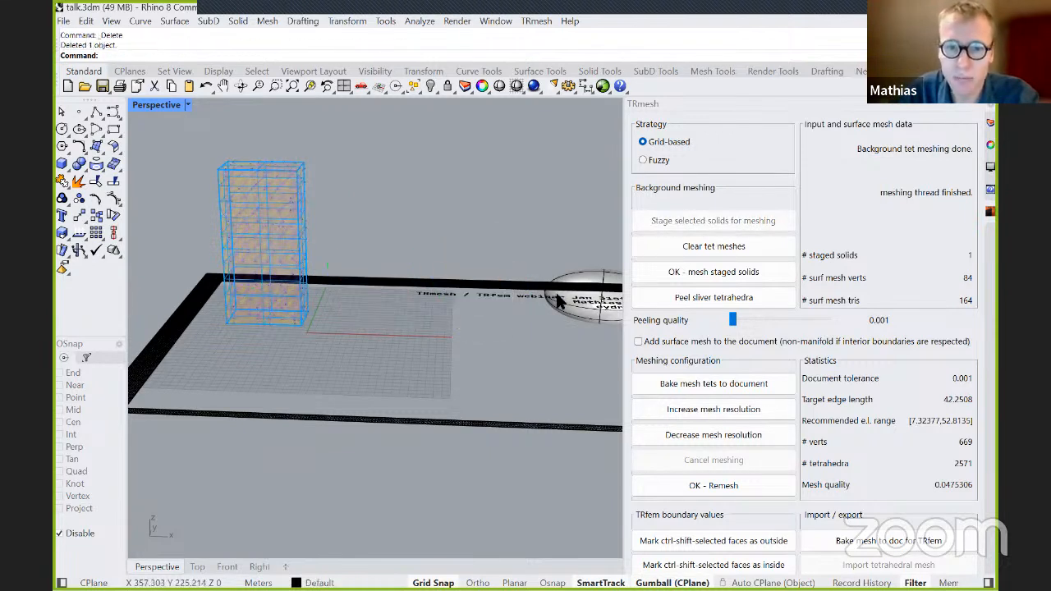
pyautogui.click(584, 287)
pyautogui.click(568, 233)
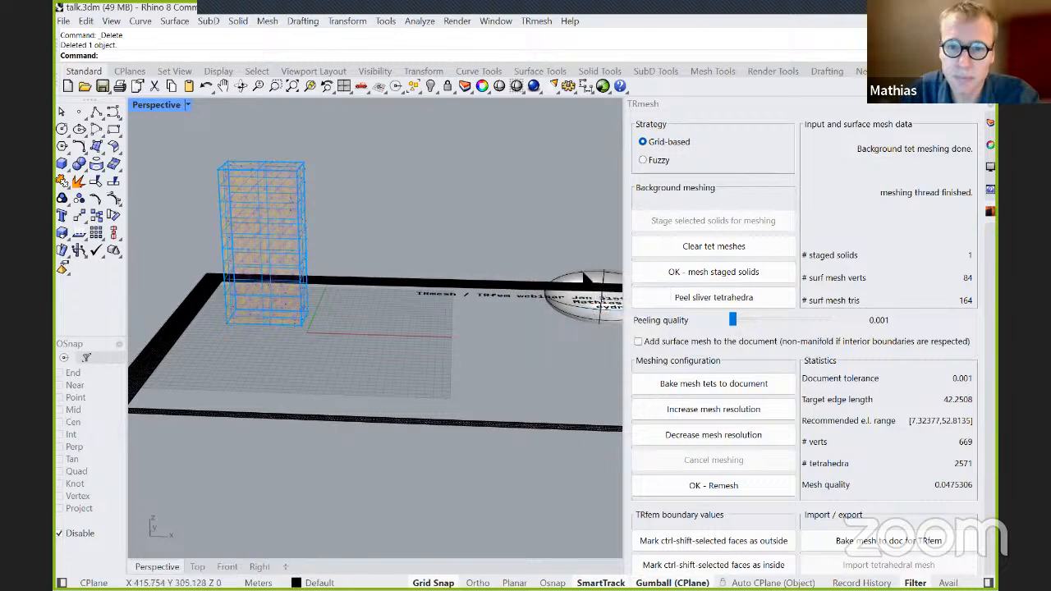
pyautogui.click(588, 270)
pyautogui.press('Delete')
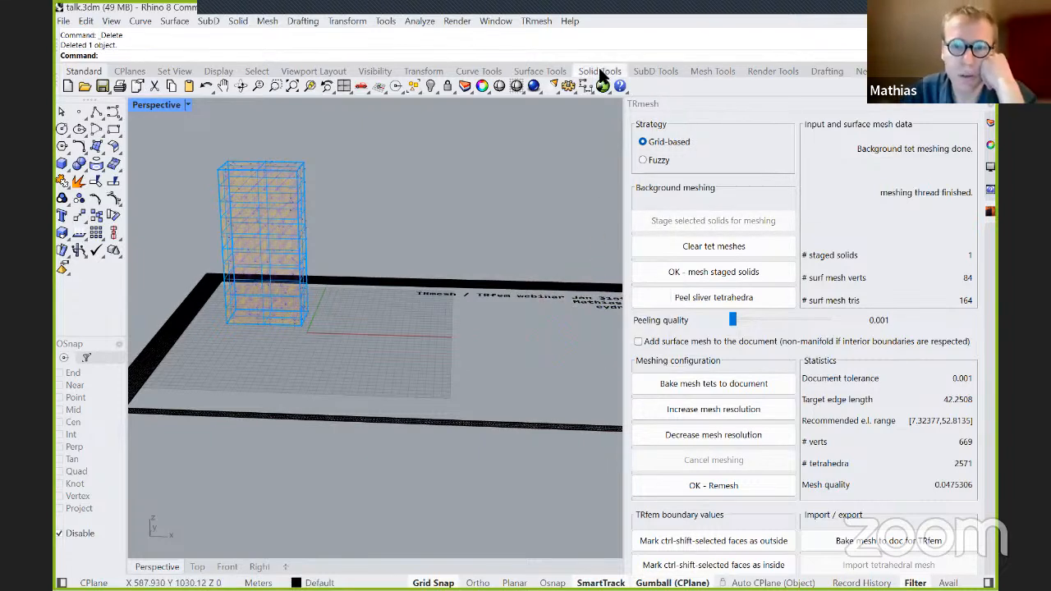
# Create a solid sphere on the construction plane in front of the box.
pyautogui.click(599, 71)
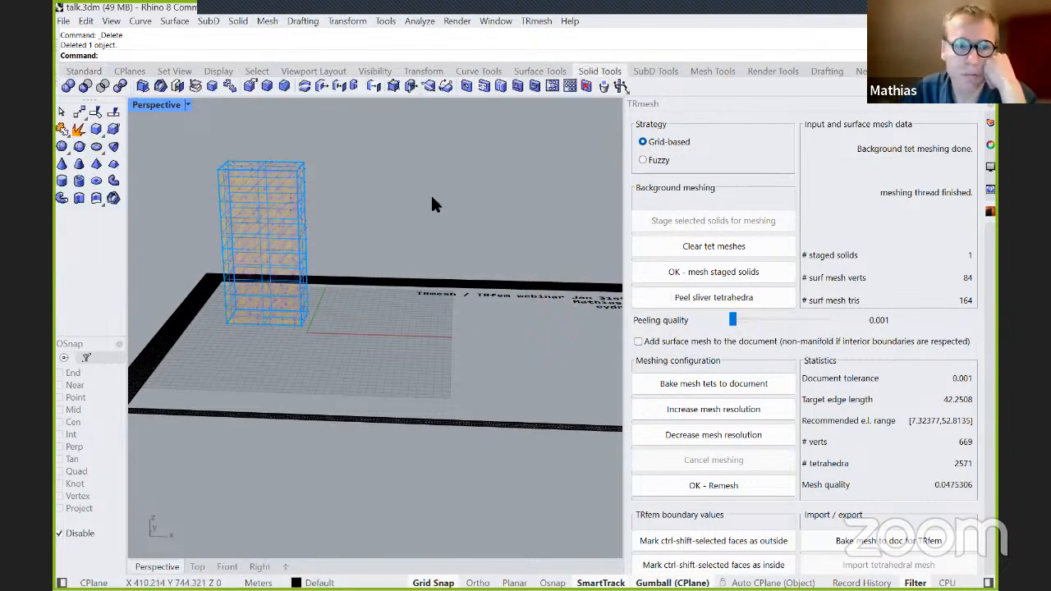
pyautogui.click(61, 146)
pyautogui.click(321, 365)
pyautogui.click(359, 337)
pyautogui.moveTo(359, 337); pyautogui.dragTo(363, 386, button='right')
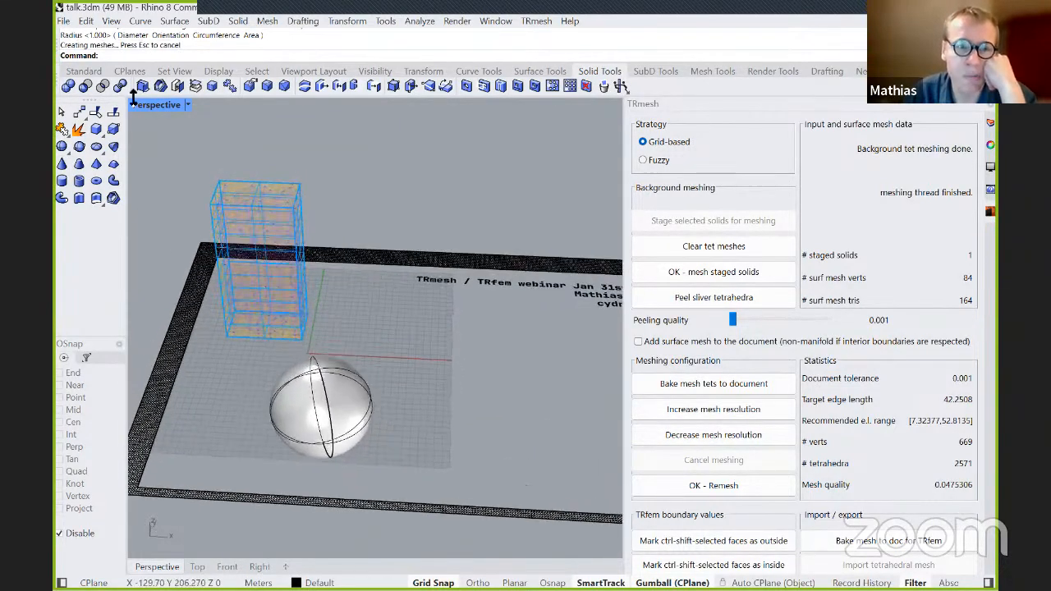
# Set the Perspective viewport's display mode to Wireframe and clear the existing tet meshes.
pyautogui.click(188, 107)
pyautogui.click(231, 102)
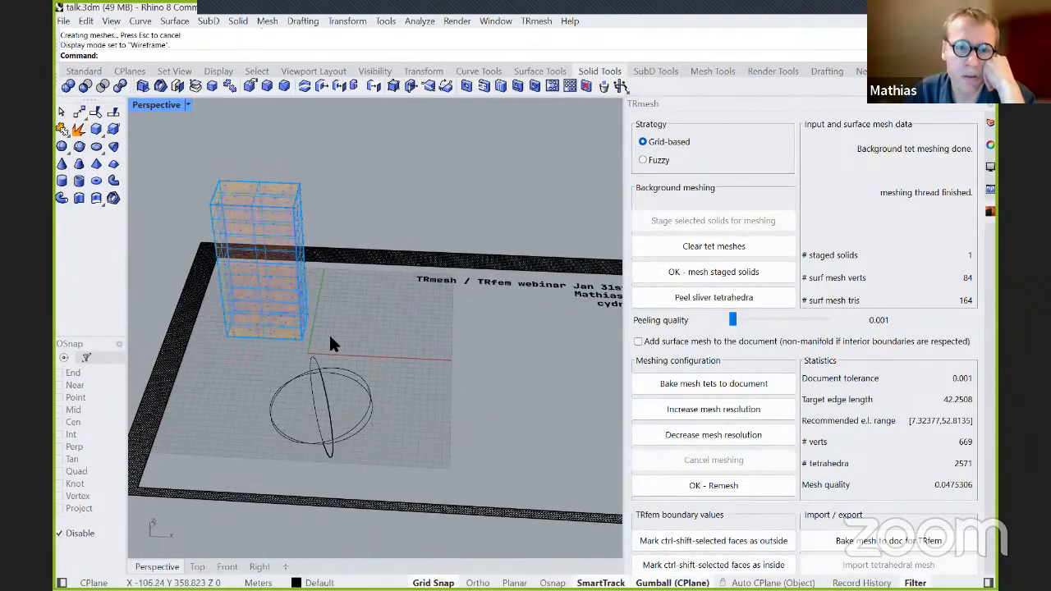
pyautogui.moveTo(327, 395); pyautogui.dragTo(342, 404, button='right')
pyautogui.click(342, 404)
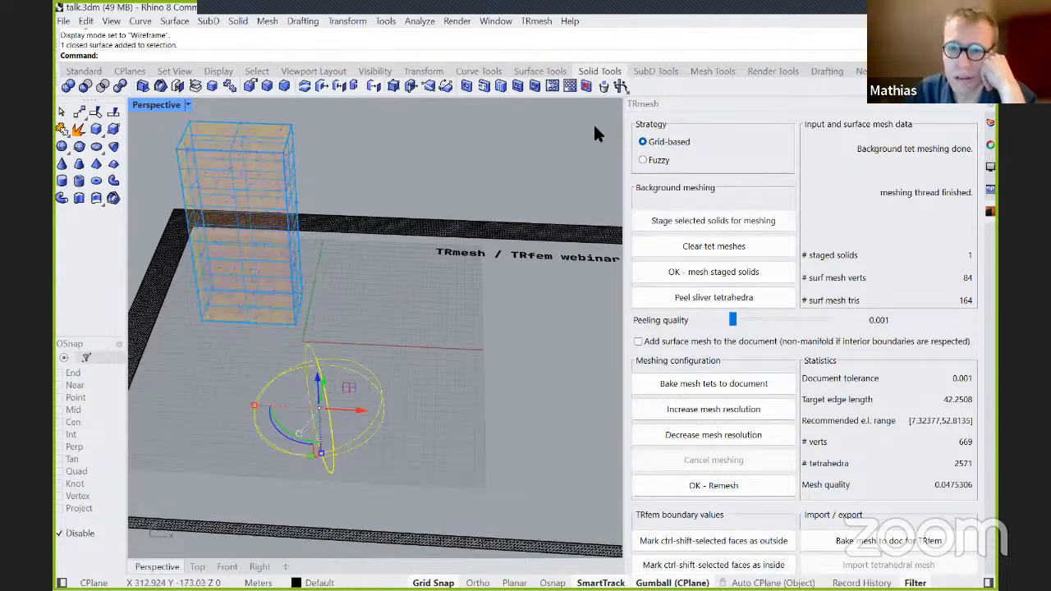
pyautogui.click(696, 247)
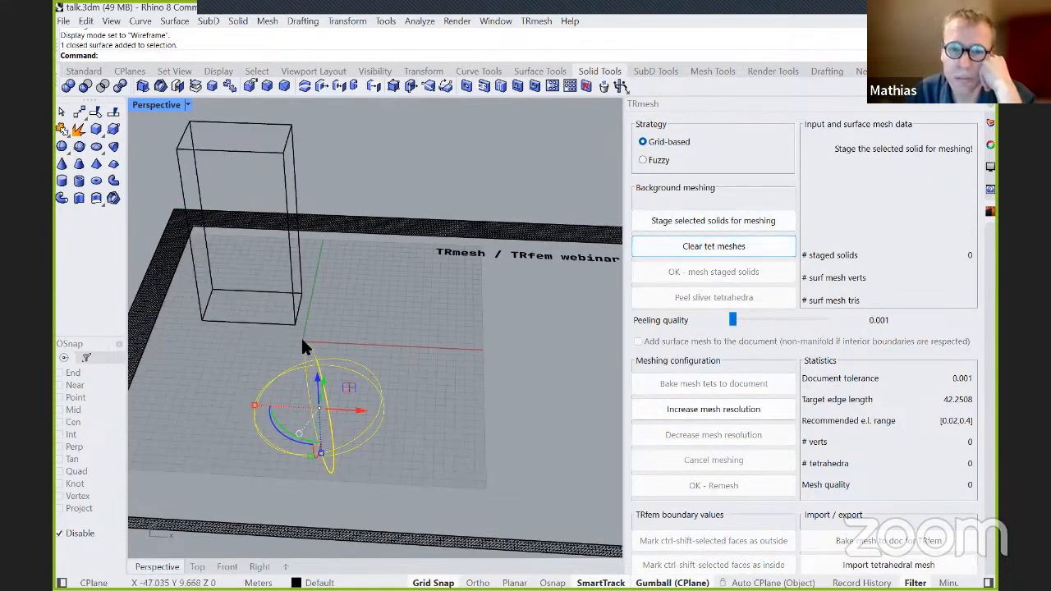
# Stage the sphere for meshing and generate its background tetmesh with the Grid-based strategy.
pyautogui.click(334, 354)
pyautogui.click(331, 361)
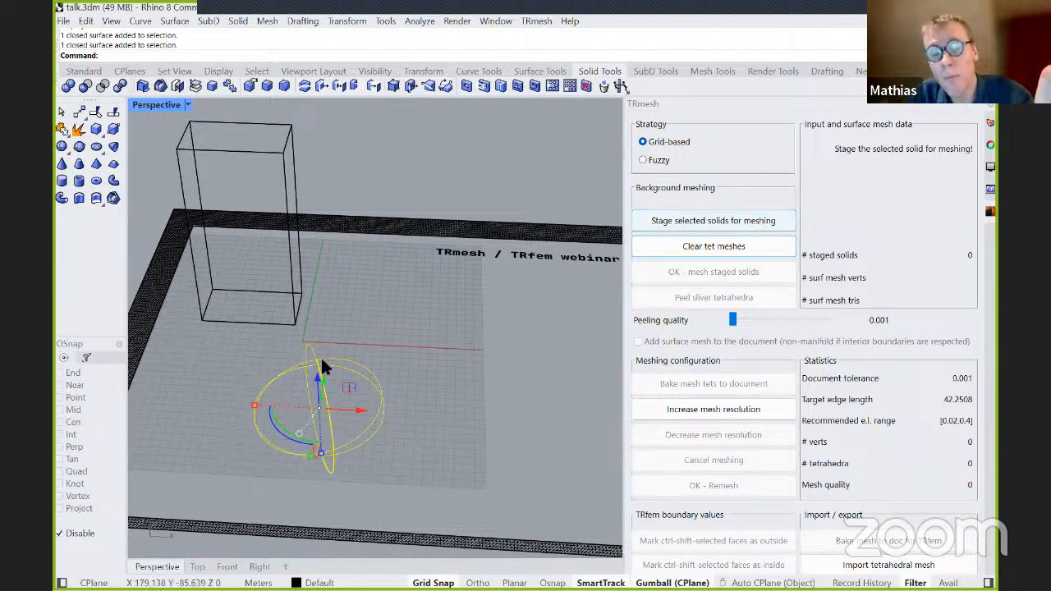
pyautogui.click(766, 220)
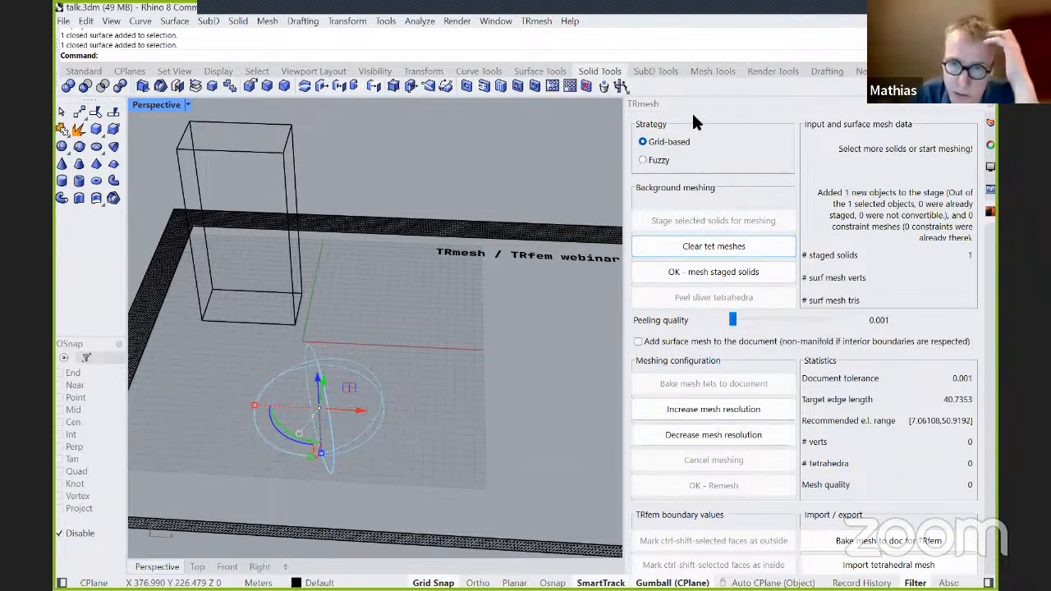
pyautogui.click(744, 272)
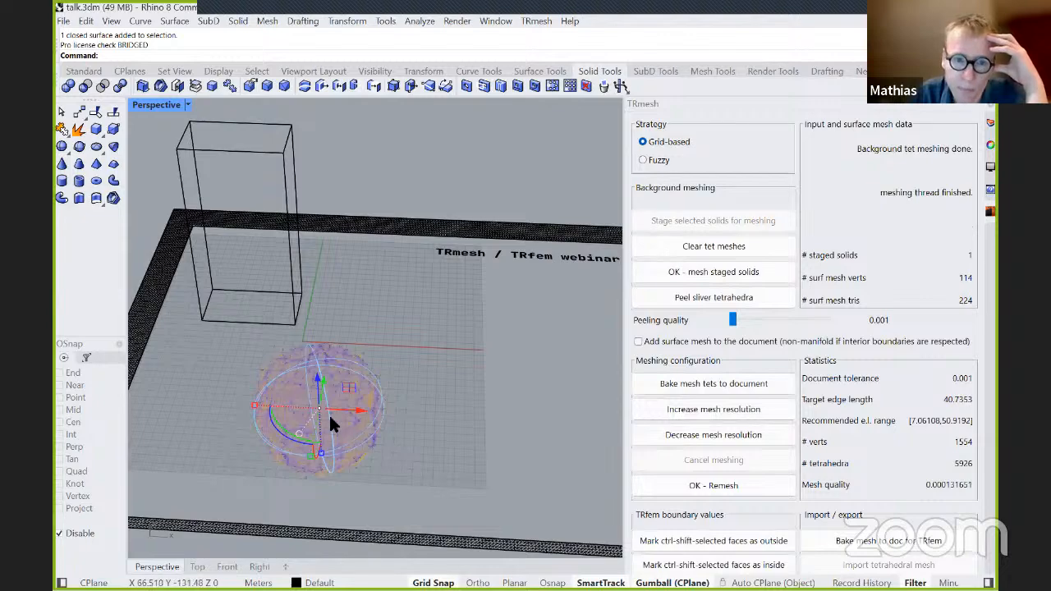
# Inspect the sphere's rough tetmesh, increase the mesh resolution by one step, and mesh the staged sphere again.
pyautogui.scroll(9, 329, 413)
pyautogui.scroll(8, 329, 323)
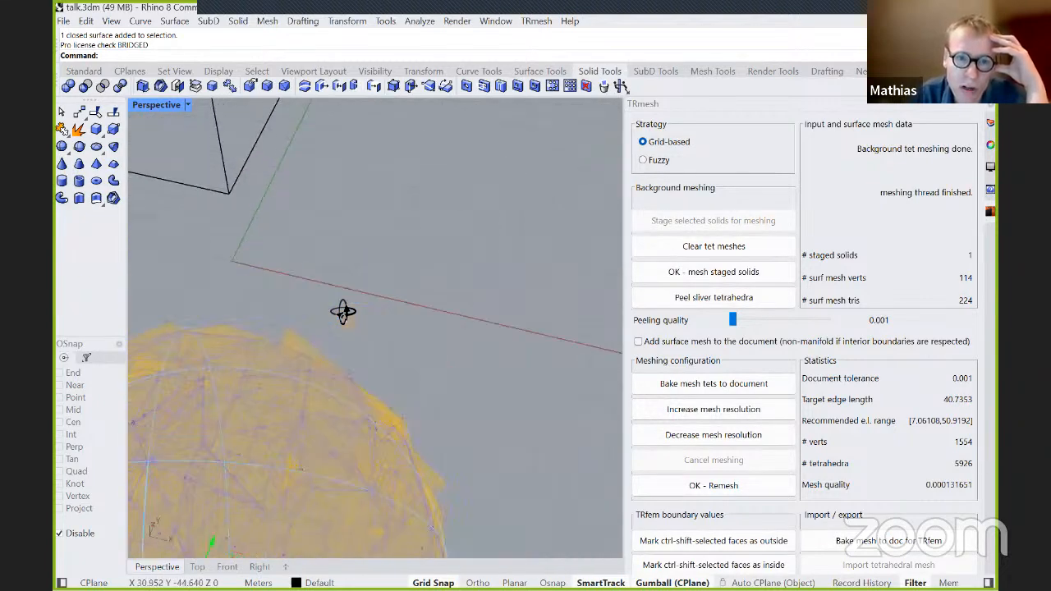
pyautogui.scroll(-8, 363, 263)
pyautogui.moveTo(364, 262); pyautogui.dragTo(624, 378, button='right')
pyautogui.click(680, 409)
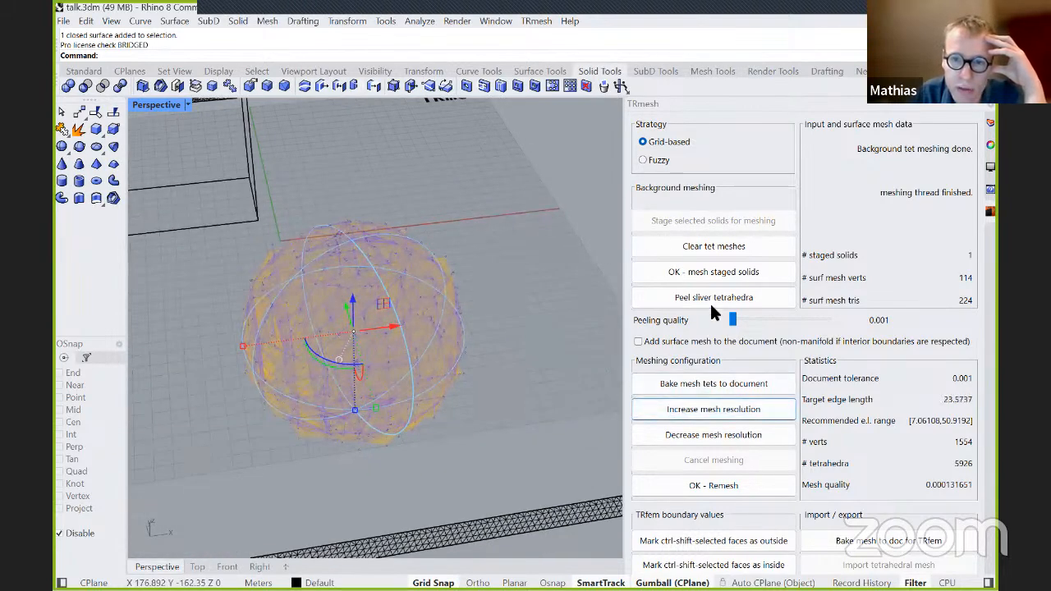
pyautogui.click(706, 271)
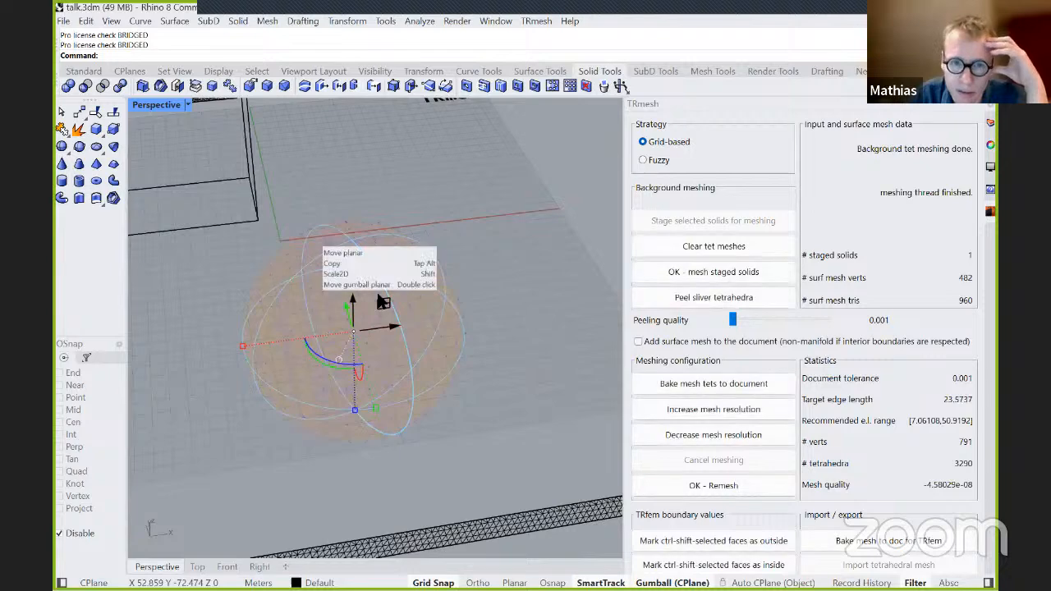
# Examine the sphere's refined tetmesh from different angles, close up and as a whole.
pyautogui.scroll(5, 359, 246)
pyautogui.scroll(-5, 375, 197)
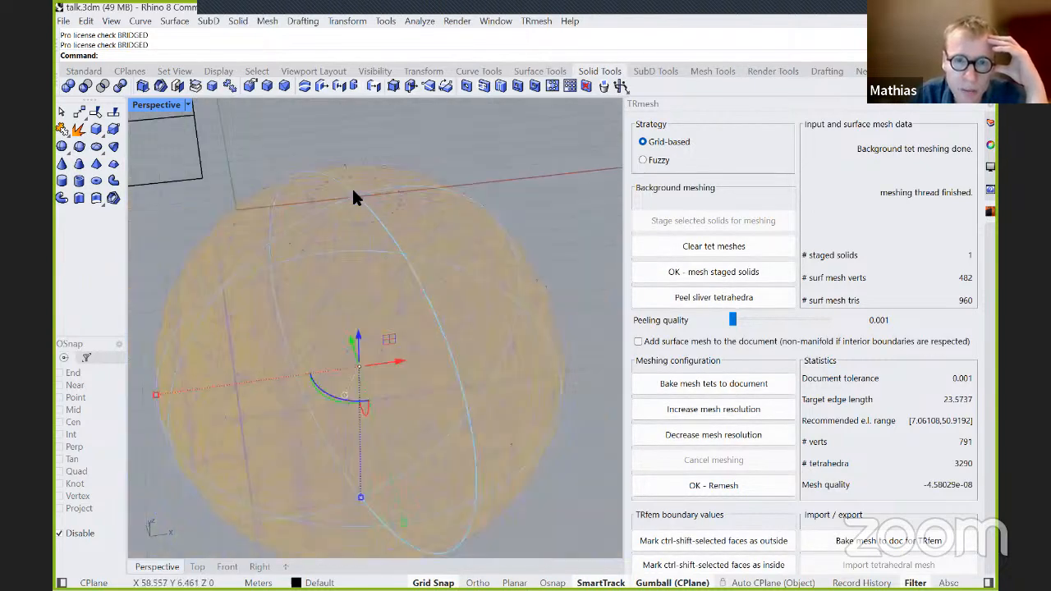
pyautogui.scroll(6, 475, 231)
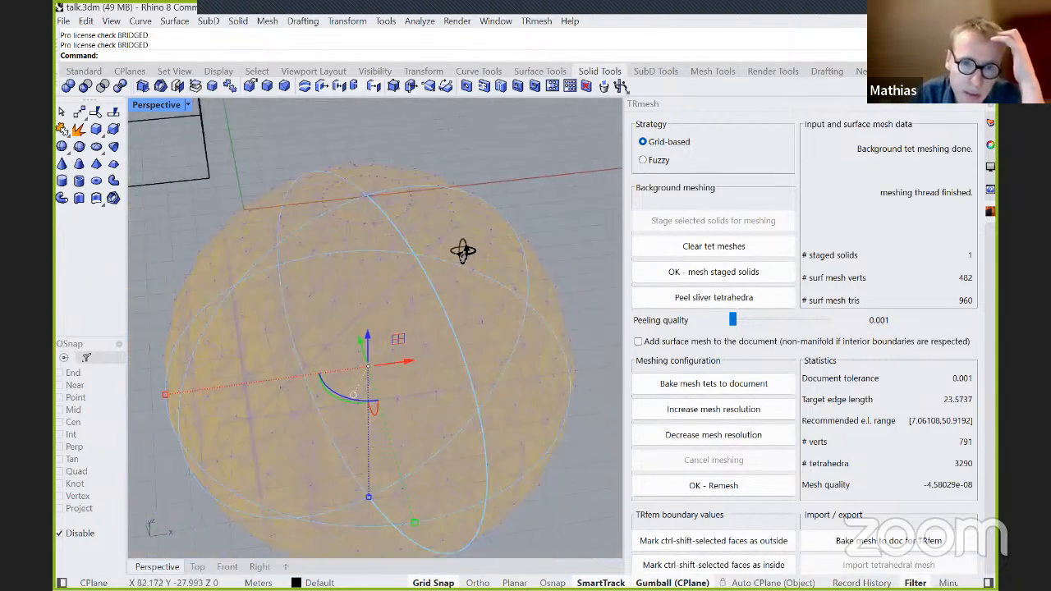
pyautogui.scroll(-3, 446, 256)
pyautogui.scroll(8, 193, 343)
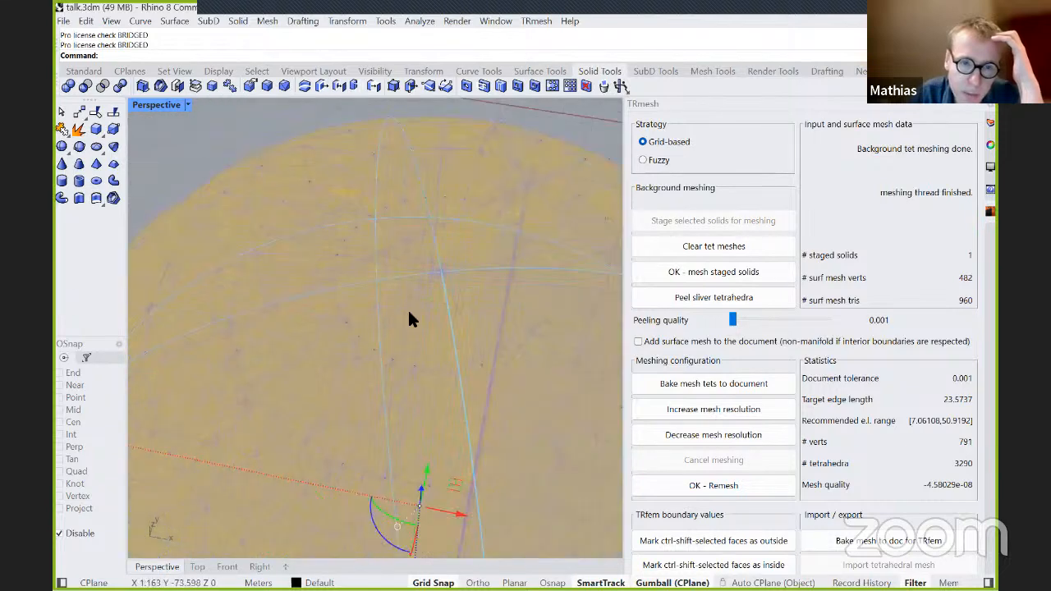
pyautogui.scroll(-6, 443, 279)
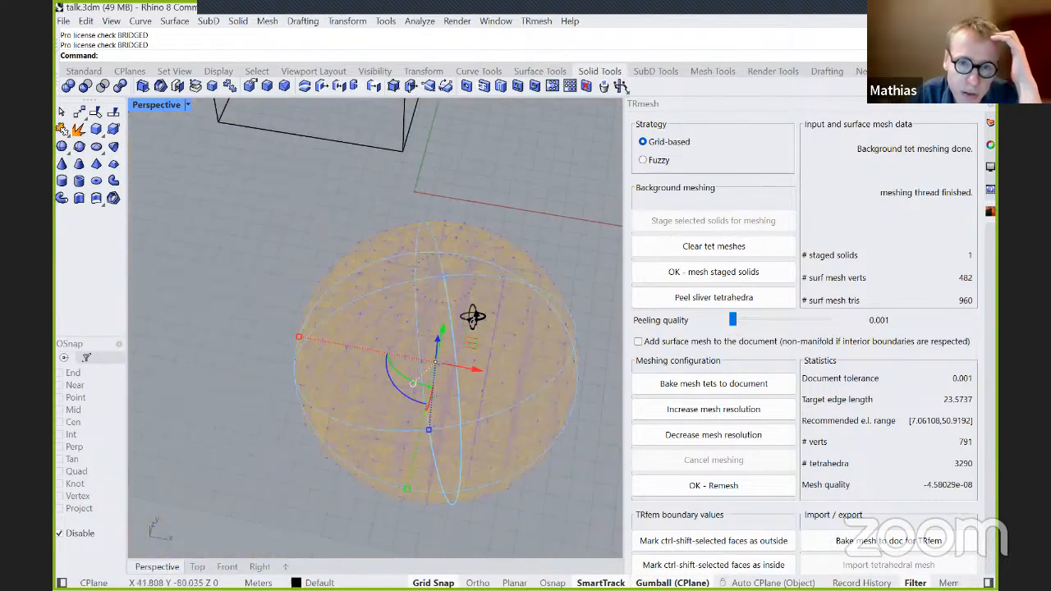
# Inspect how closely the grid-based tetmesh follows the sphere's surface near its top, close up and from farther away.
pyautogui.scroll(4, 461, 135)
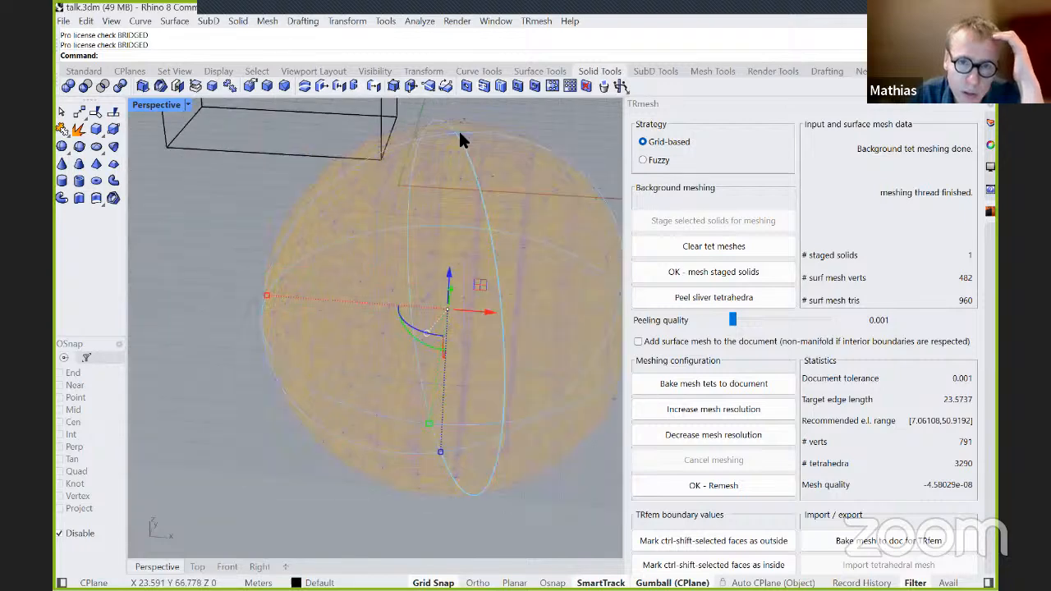
pyautogui.scroll(4, 460, 132)
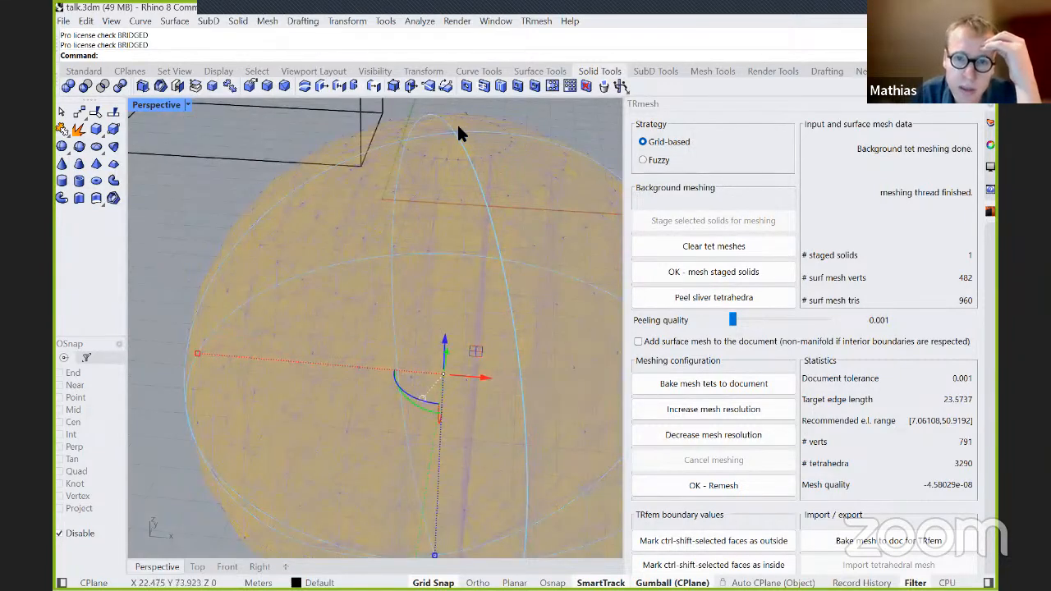
pyautogui.scroll(-2, 453, 135)
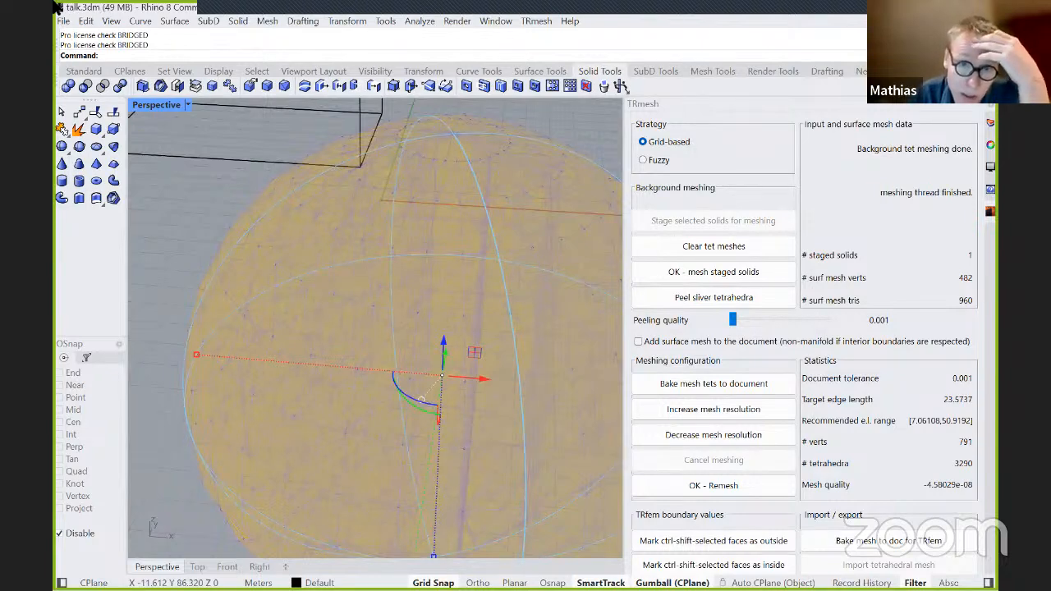
pyautogui.scroll(-2, 435, 156)
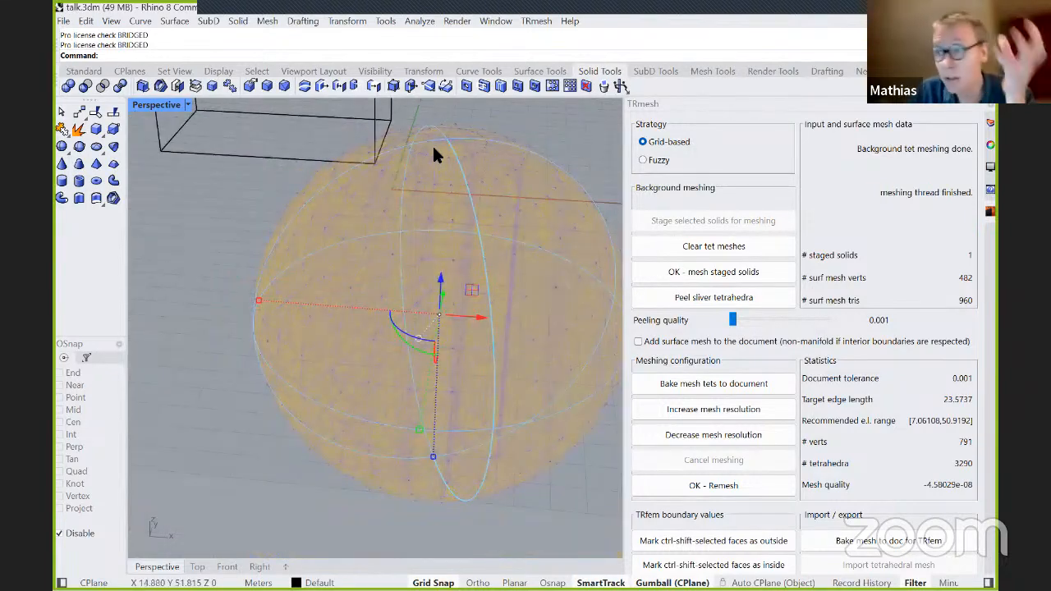
pyautogui.scroll(-3, 440, 148)
pyautogui.moveTo(463, 171); pyautogui.dragTo(458, 219, button='right')
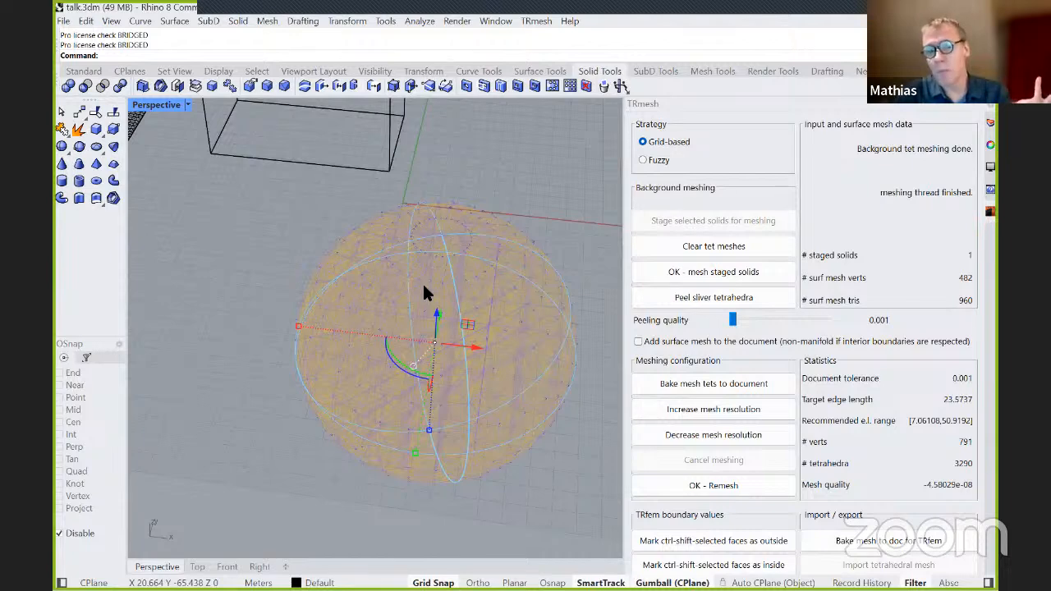
pyautogui.scroll(2, 468, 289)
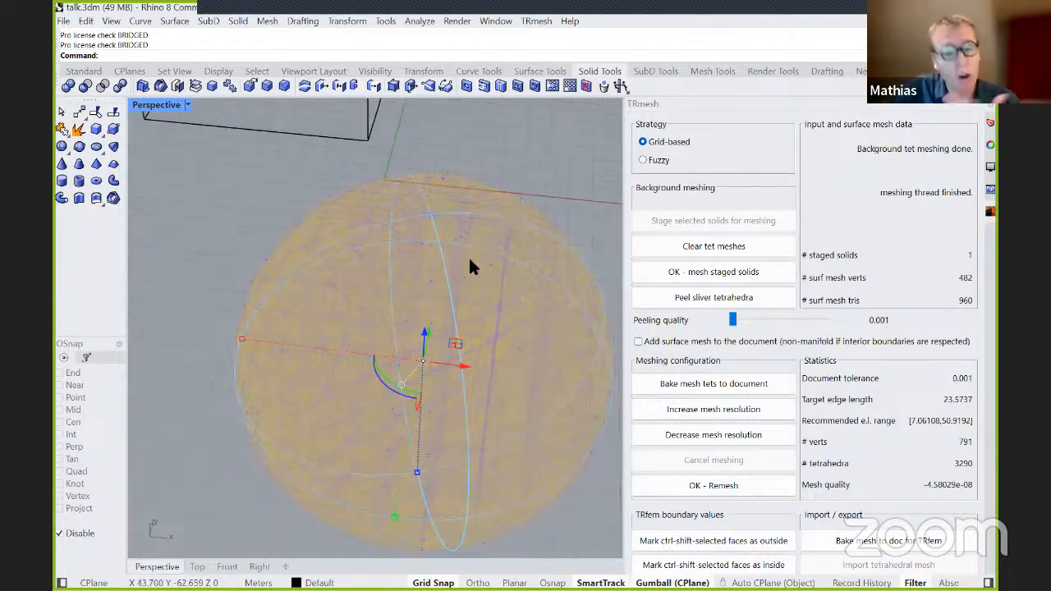
pyautogui.scroll(2, 446, 235)
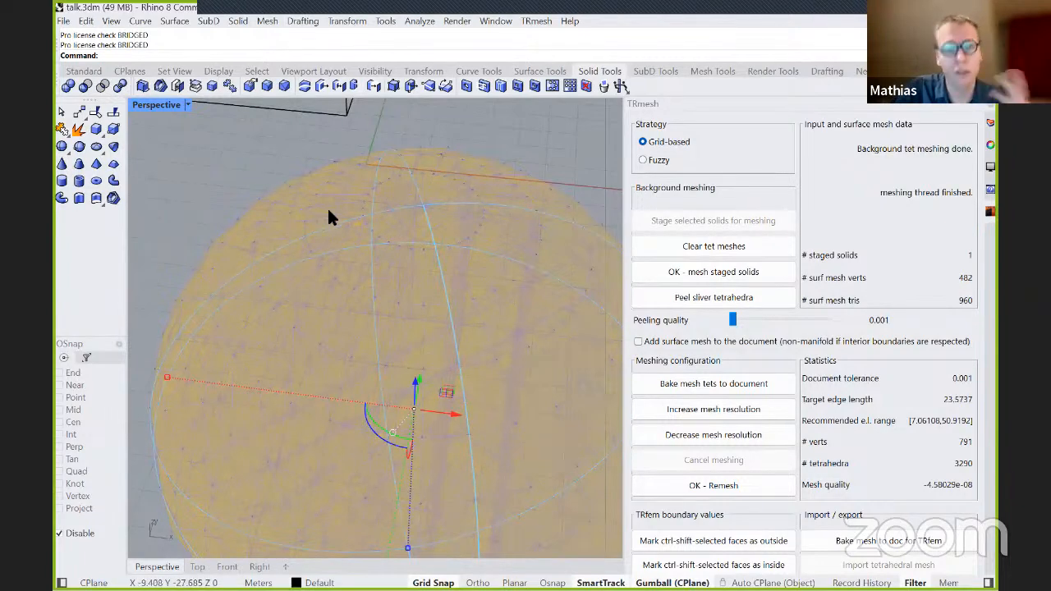
pyautogui.scroll(3, 438, 210)
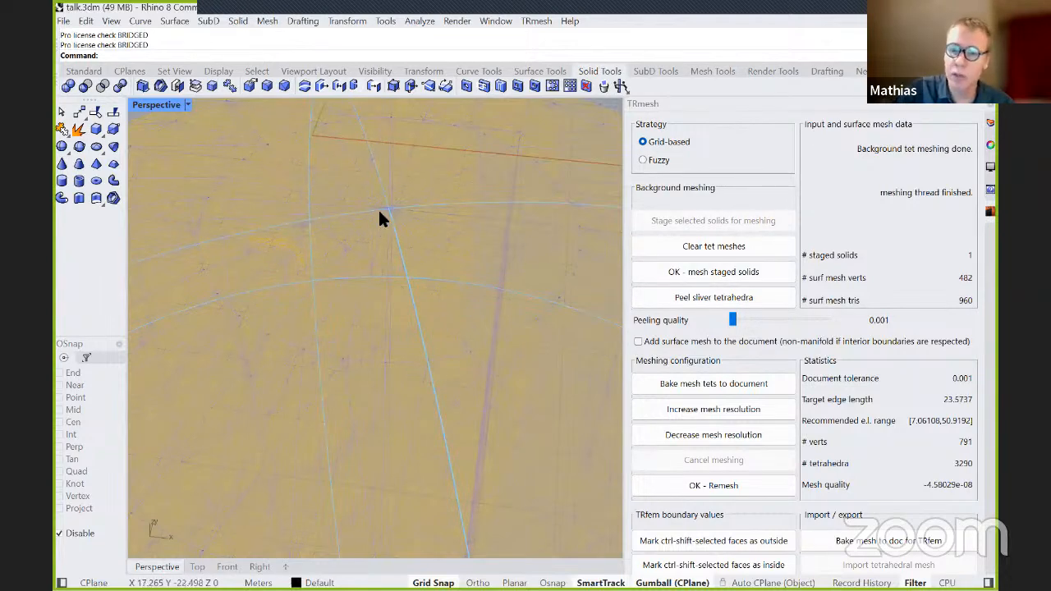
pyautogui.scroll(-6, 378, 210)
pyautogui.moveTo(448, 292); pyautogui.dragTo(493, 222, button='right')
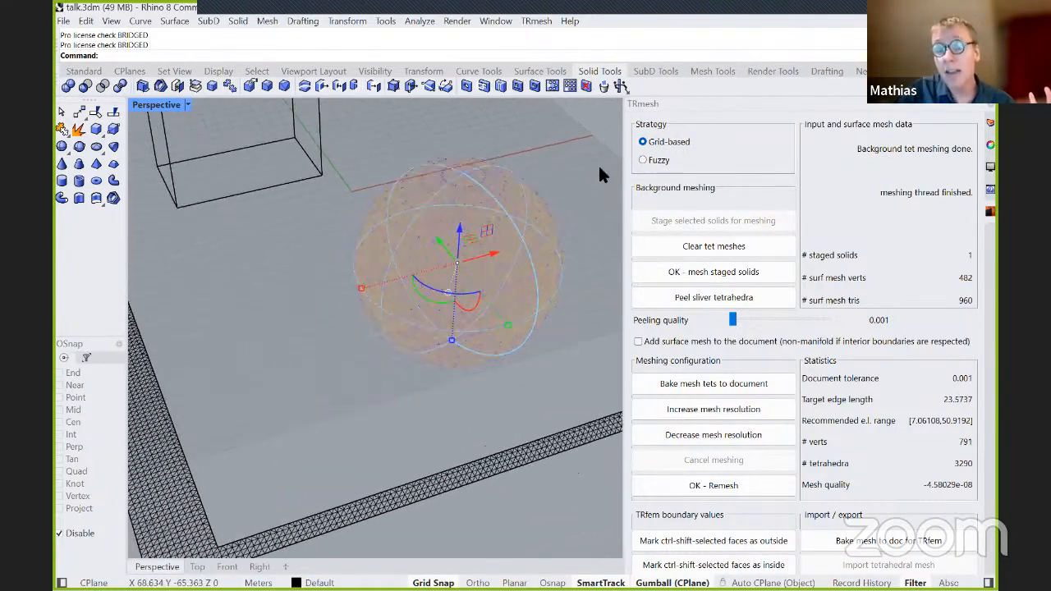
# Clear the sphere's grid-based tetmesh, mesh the sphere again with the Fuzzy strategy, and inspect its outline.
pyautogui.click(654, 157)
pyautogui.click(708, 253)
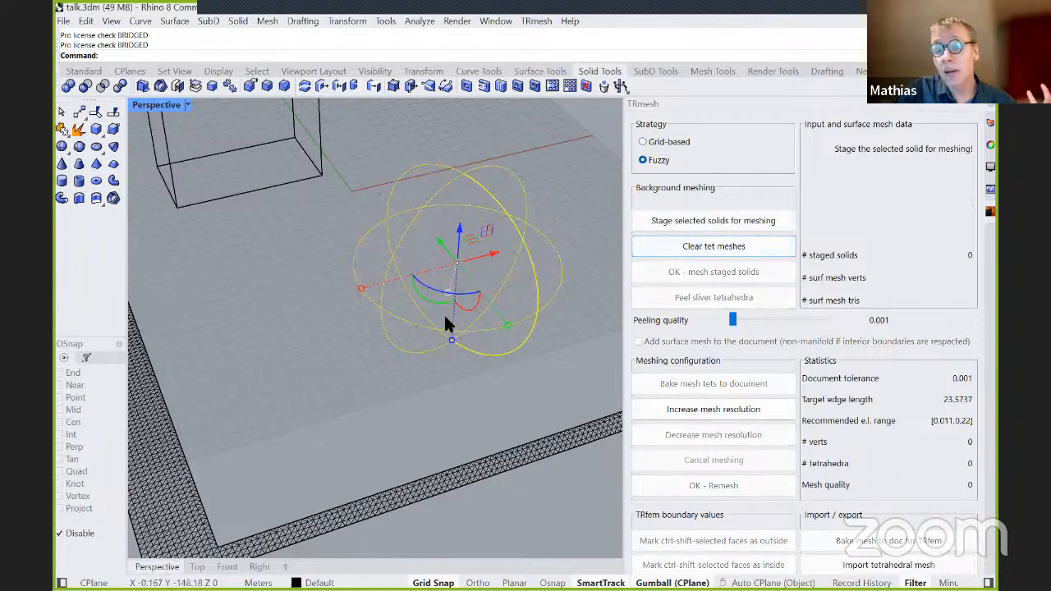
pyautogui.scroll(2, 505, 197)
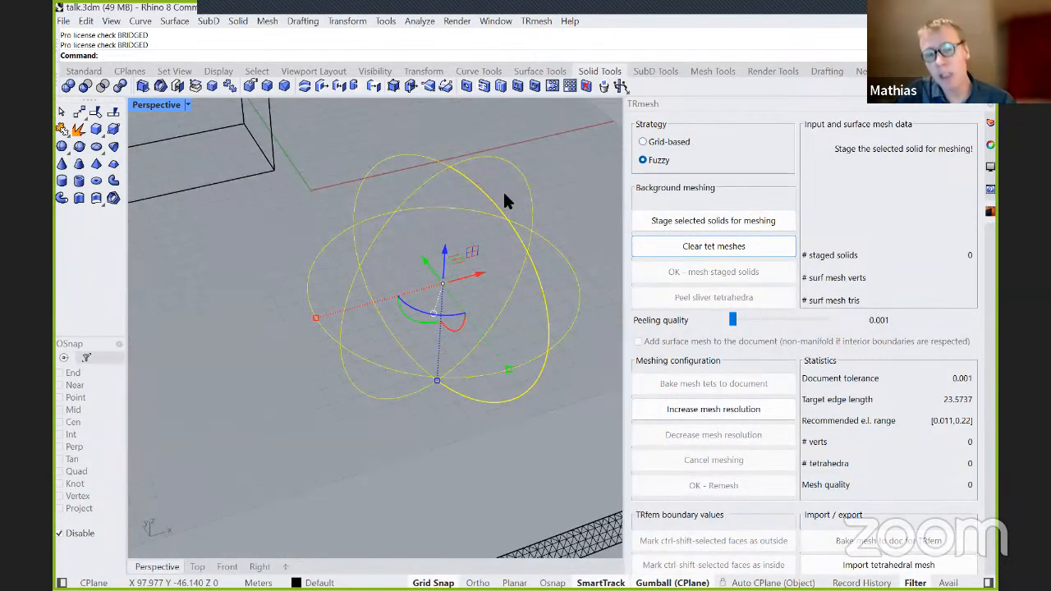
pyautogui.click(712, 222)
pyautogui.click(648, 272)
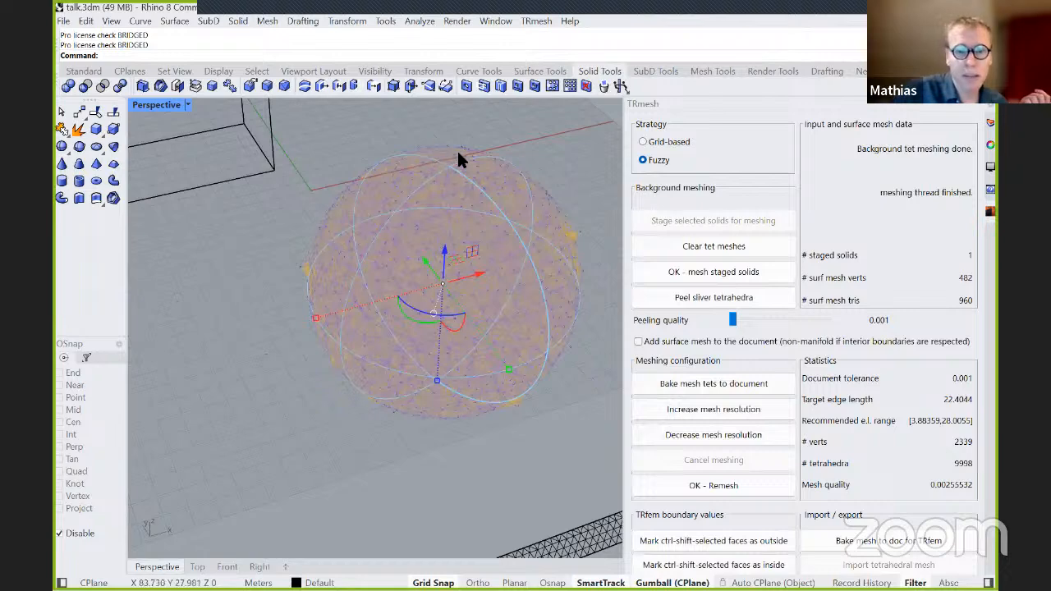
pyautogui.scroll(10, 454, 159)
pyautogui.scroll(-10, 500, 257)
pyautogui.moveTo(504, 320); pyautogui.dragTo(420, 187, button='right')
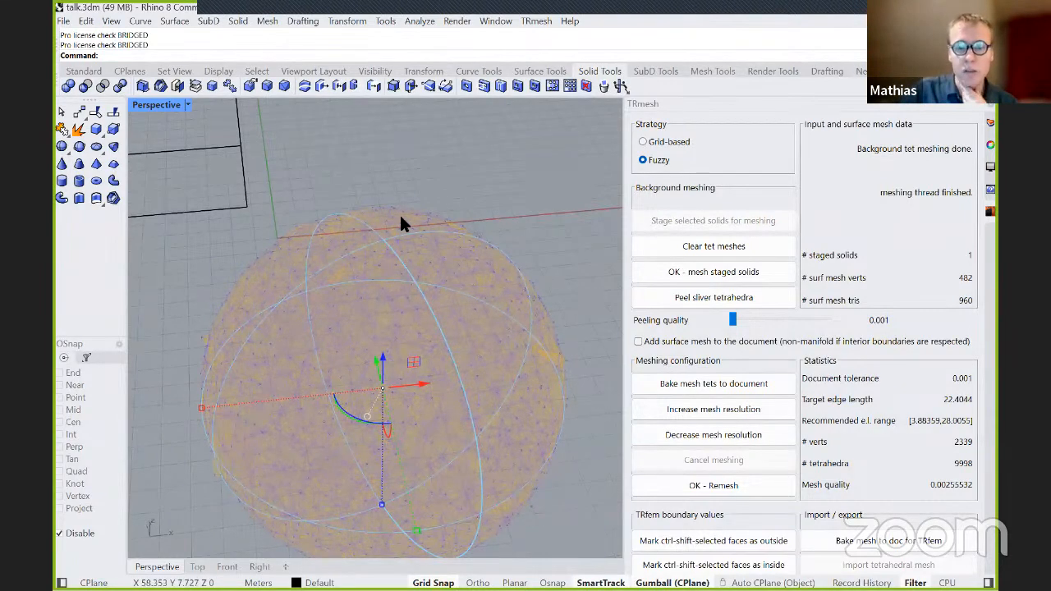
pyautogui.scroll(5, 399, 212)
pyautogui.moveTo(429, 253); pyautogui.dragTo(388, 328, button='right')
# Draw a vertical solid cone on the ground plane beside the sphere, with a base wider than the sphere.
pyautogui.scroll(-5, 420, 254)
pyautogui.scroll(-6, 235, 300)
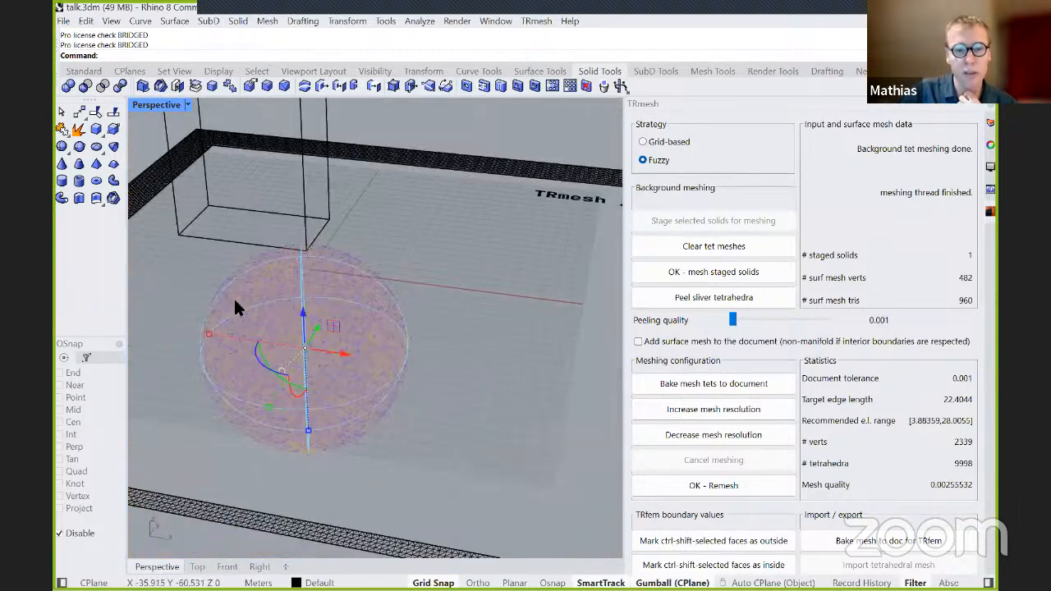
pyautogui.click(64, 162)
pyautogui.click(460, 361)
pyautogui.click(484, 402)
pyautogui.click(493, 345)
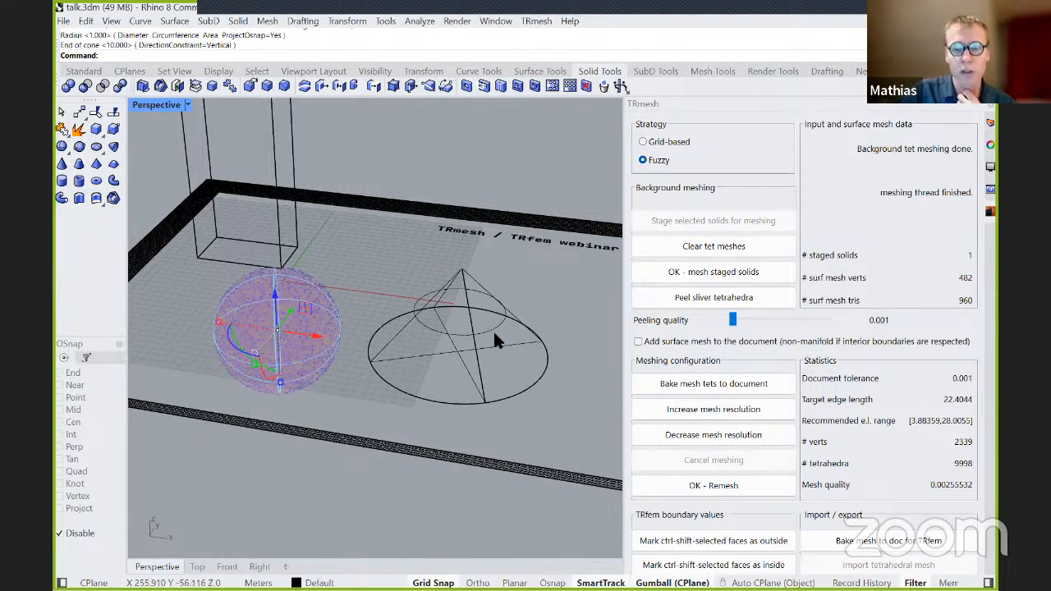
# Clear the sphere's tet meshes, then stage the new cone and mesh it with the Grid-based strategy.
pyautogui.scroll(3, 495, 344)
pyautogui.click(690, 246)
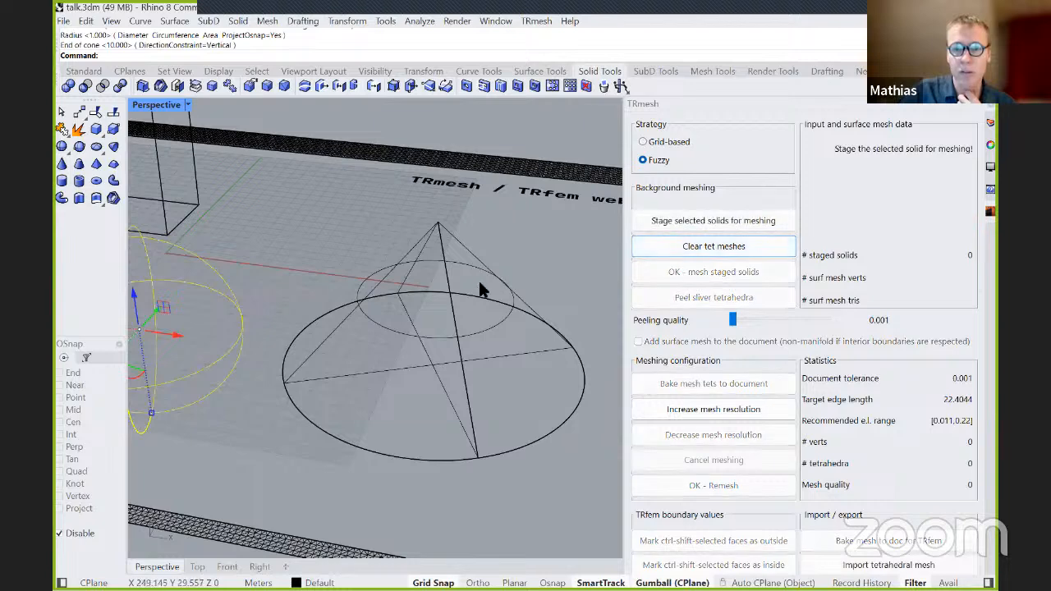
pyautogui.click(441, 305)
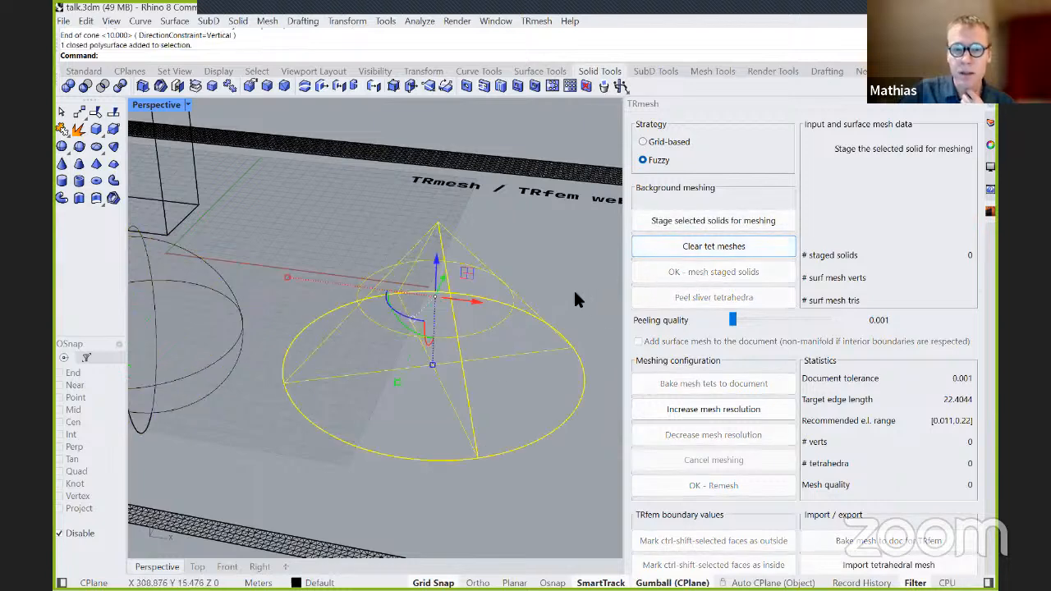
pyautogui.scroll(2, 509, 254)
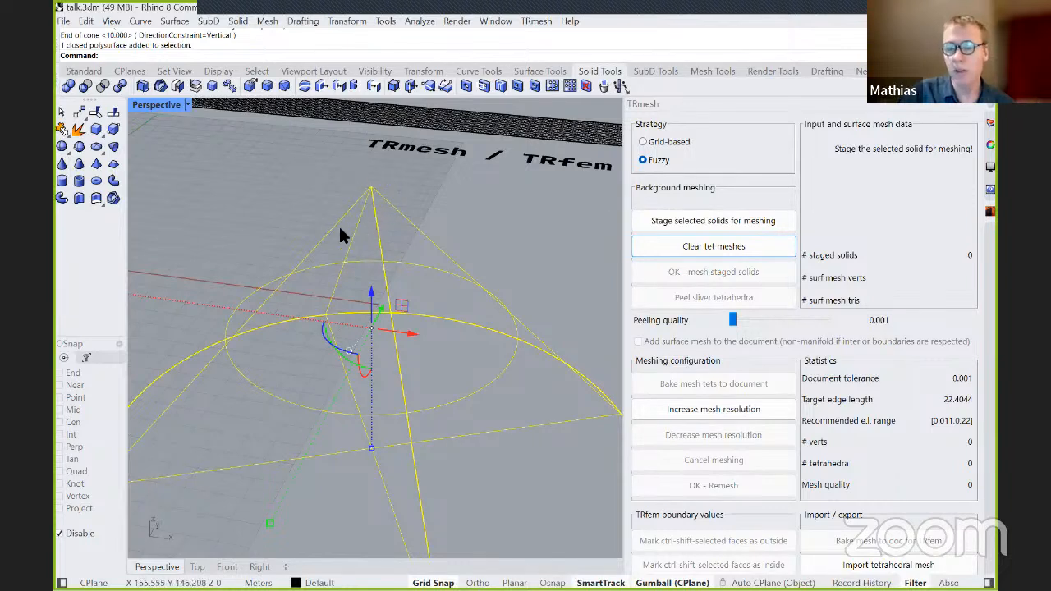
pyautogui.click(643, 141)
pyautogui.click(665, 221)
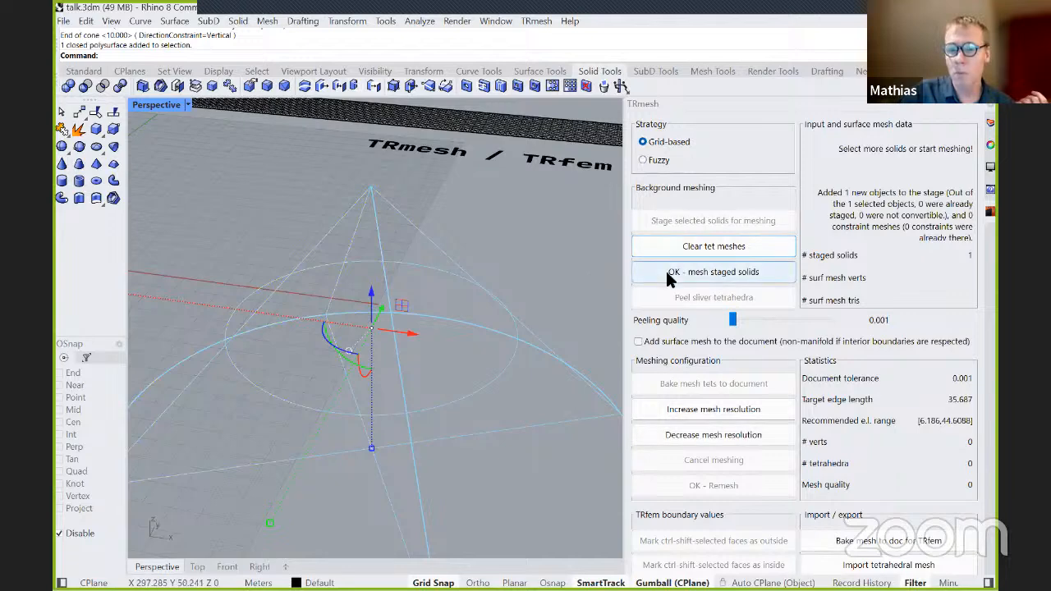
pyautogui.click(706, 272)
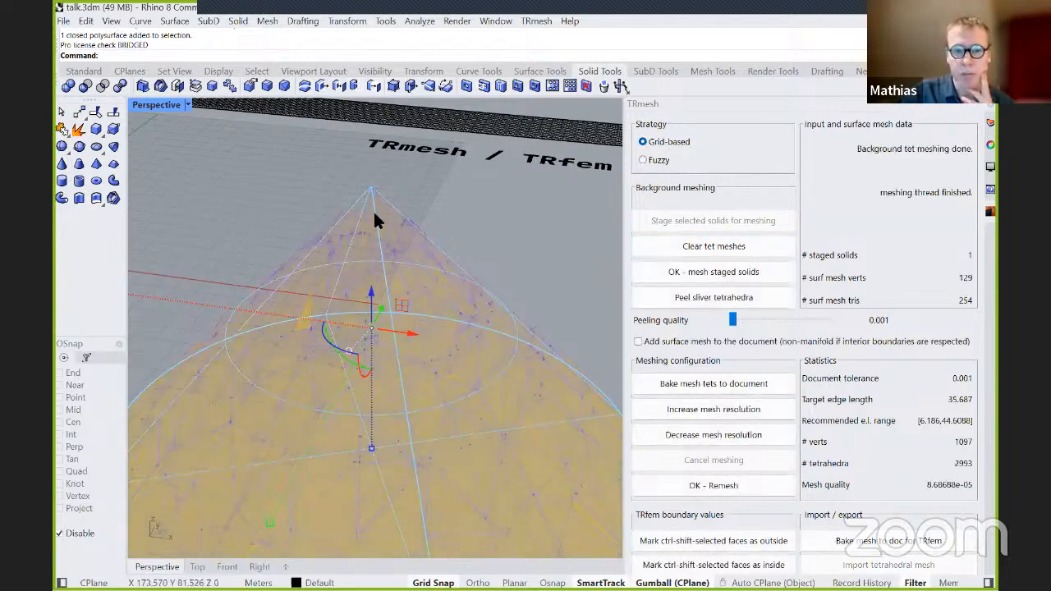
# Examine the cone's grid-based tetmesh around the tip and along the sides from several angles and distances.
pyautogui.scroll(-2, 375, 241)
pyautogui.scroll(5, 375, 241)
pyautogui.moveTo(377, 243); pyautogui.dragTo(385, 216, button='right')
pyautogui.scroll(-4, 385, 215)
pyautogui.scroll(4, 390, 361)
pyautogui.scroll(3, 389, 328)
pyautogui.scroll(-3, 380, 263)
pyautogui.moveTo(422, 293); pyautogui.dragTo(474, 288, button='right')
pyautogui.moveTo(457, 279); pyautogui.dragTo(472, 378, button='right')
pyautogui.scroll(-8, 497, 361)
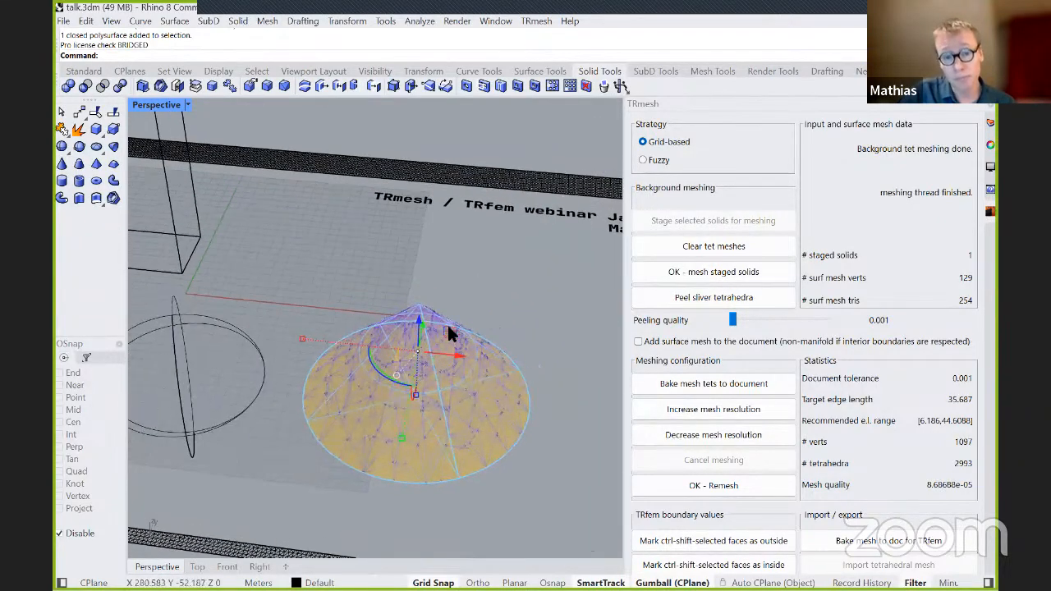
pyautogui.scroll(8, 413, 315)
pyautogui.moveTo(393, 298); pyautogui.dragTo(352, 260, button='right')
pyautogui.scroll(6, 295, 258)
pyautogui.scroll(-5, 375, 211)
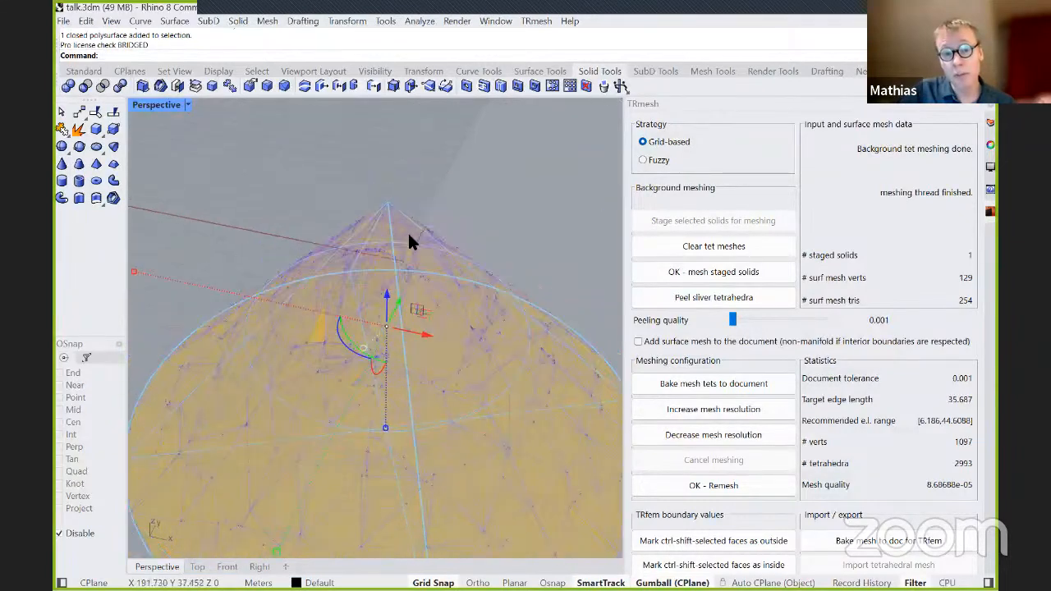
# Clear the cone's grid-based tetmesh, then stage and mesh the cone with the Fuzzy strategy.
pyautogui.click(665, 248)
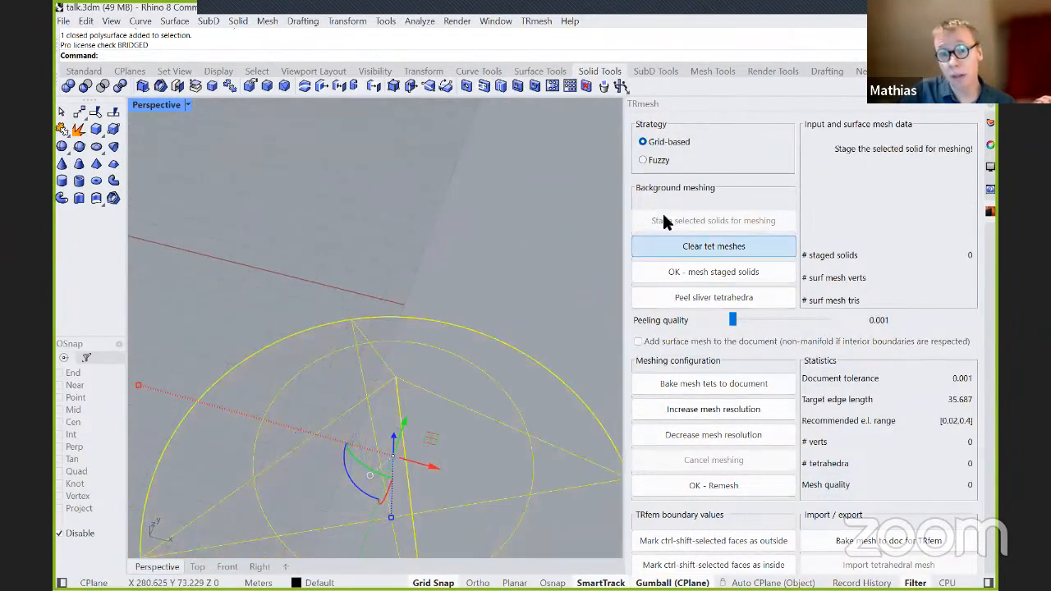
pyautogui.click(649, 160)
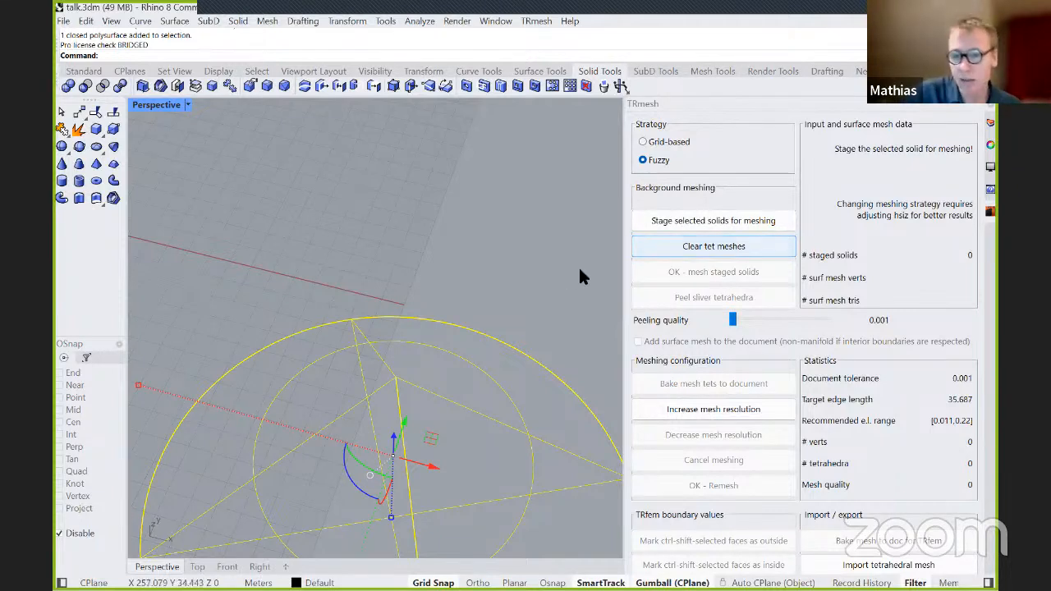
pyautogui.scroll(-2, 351, 315)
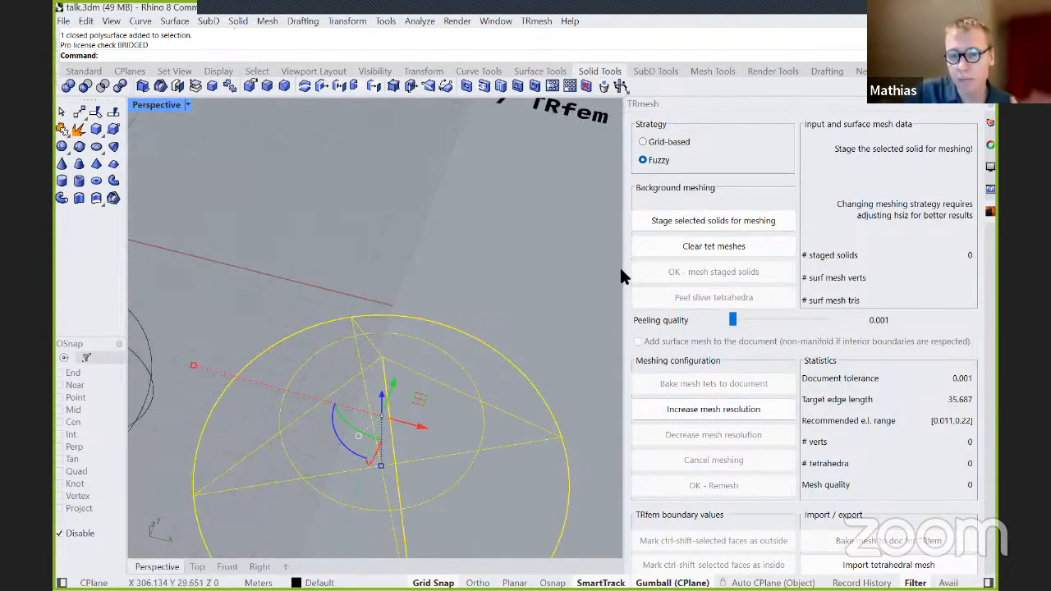
pyautogui.click(667, 222)
pyautogui.click(684, 277)
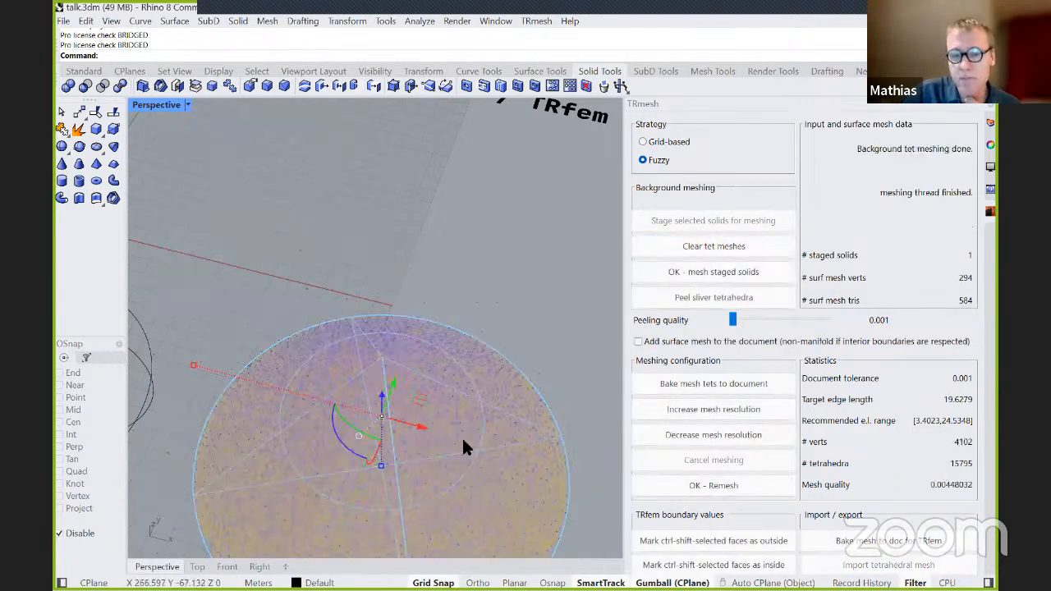
# Inspect the fuzzy mesh at the cone's tip, increase the mesh resolution by two steps, and mesh the staged cone again.
pyautogui.scroll(2, 378, 371)
pyautogui.moveTo(403, 354); pyautogui.dragTo(365, 253, button='right')
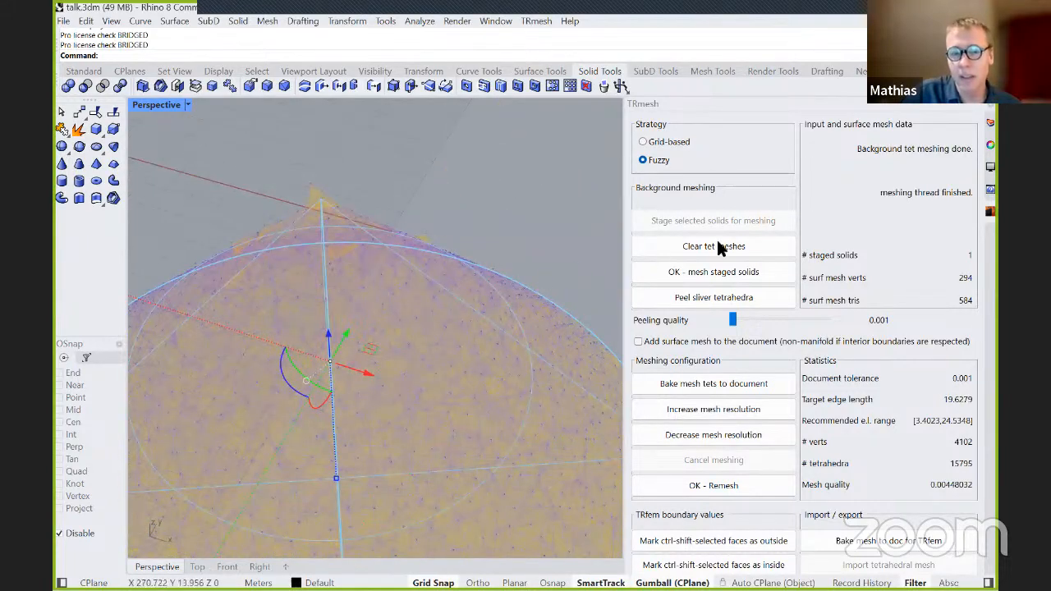
pyautogui.click(675, 411)
pyautogui.click(675, 411)
pyautogui.click(675, 411)
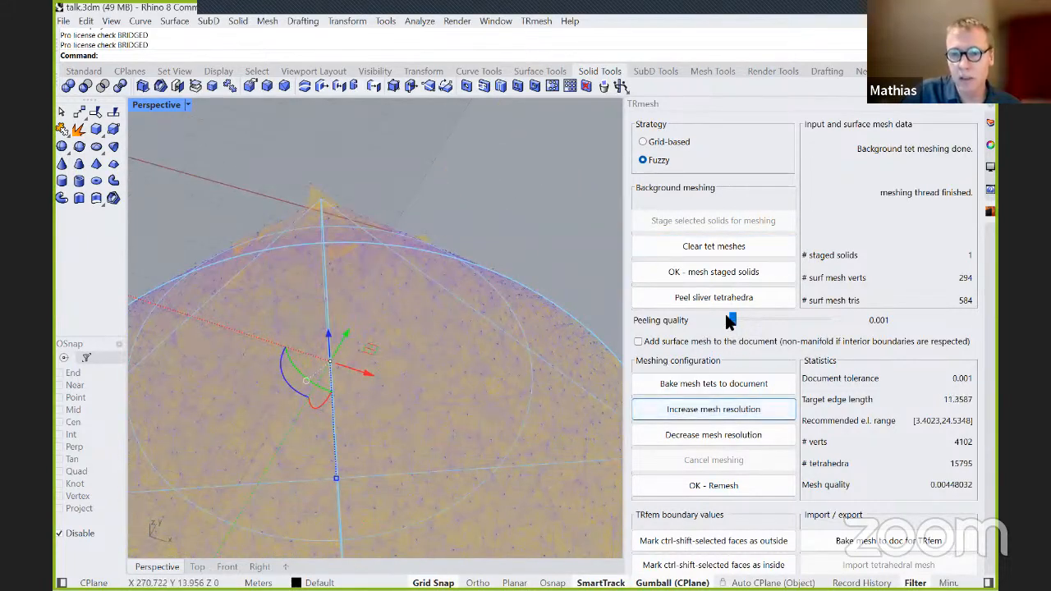
pyautogui.click(701, 274)
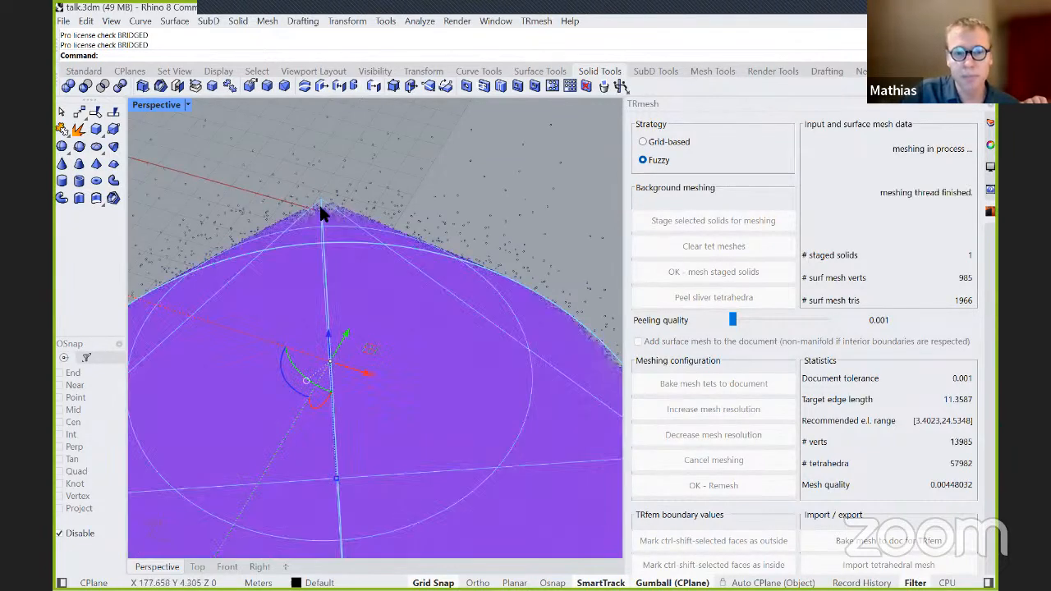
# Examine the cone's refined fuzzy tetmesh at the tip and as a whole from different angles.
pyautogui.moveTo(319, 205); pyautogui.dragTo(482, 240, button='right')
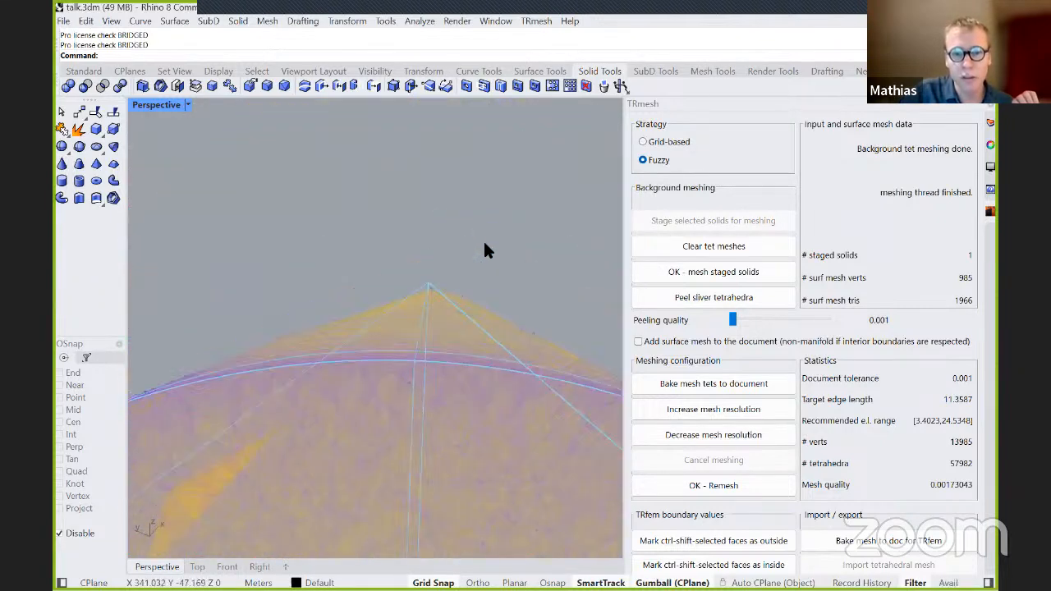
pyautogui.moveTo(473, 317); pyautogui.dragTo(369, 288, button='right')
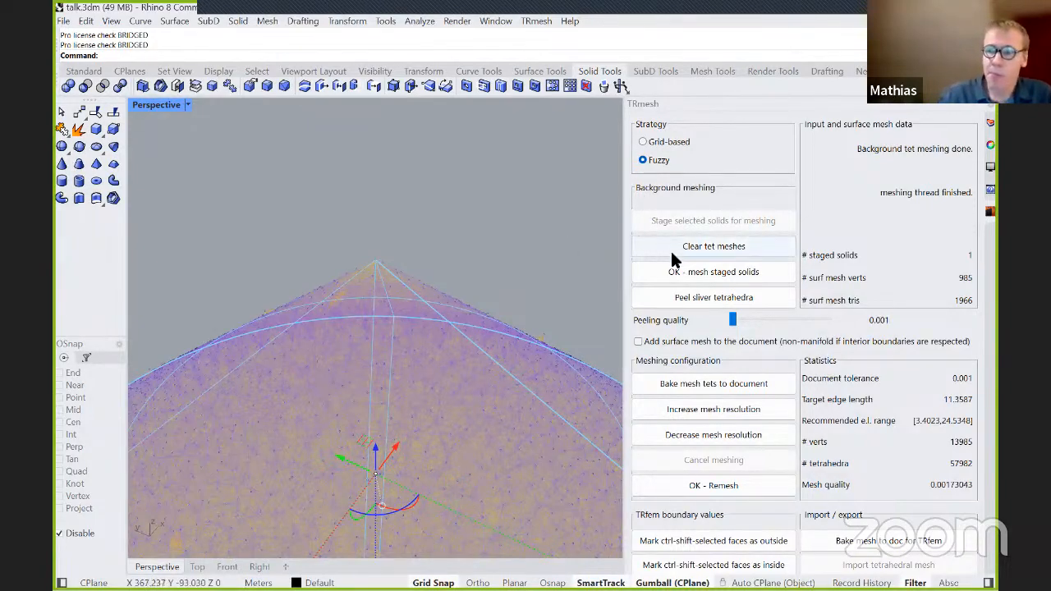
pyautogui.scroll(-3, 327, 273)
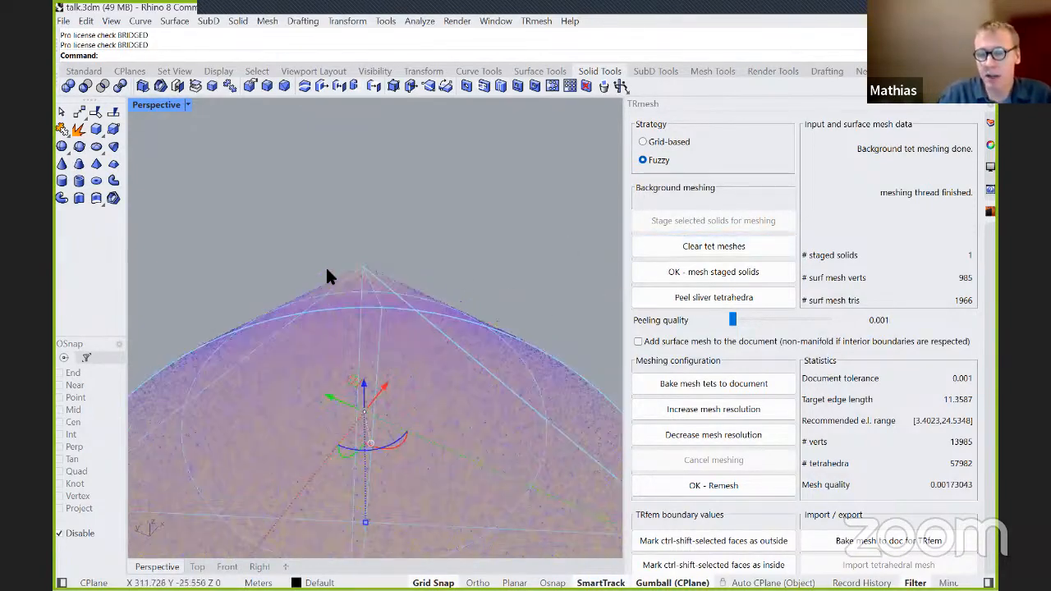
pyautogui.scroll(8, 402, 273)
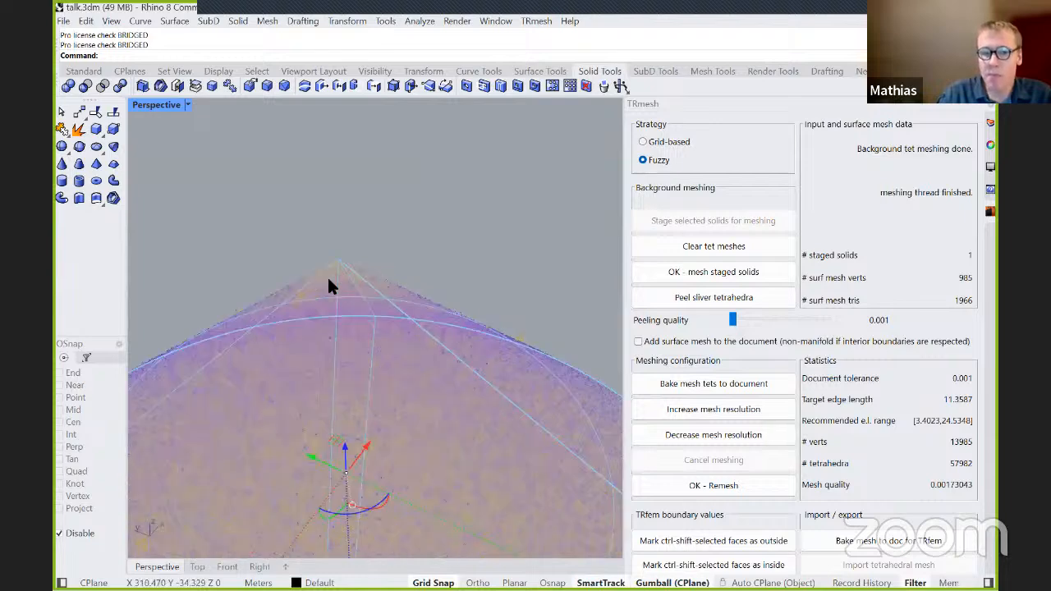
pyautogui.scroll(-5, 345, 226)
pyautogui.moveTo(382, 217)
pyautogui.mouseDown(button='right')
pyautogui.moveTo(403, 223)
pyautogui.moveTo(364, 211)
pyautogui.mouseUp(button='right')
pyautogui.scroll(-5, 363, 205)
pyautogui.moveTo(436, 288); pyautogui.dragTo(402, 303, button='right')
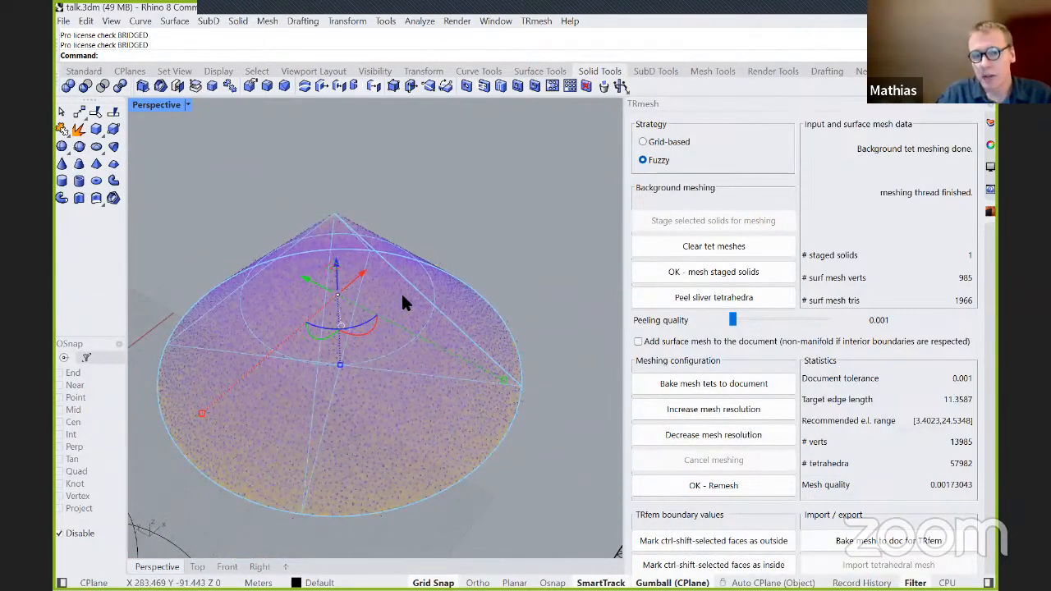
pyautogui.scroll(3, 338, 221)
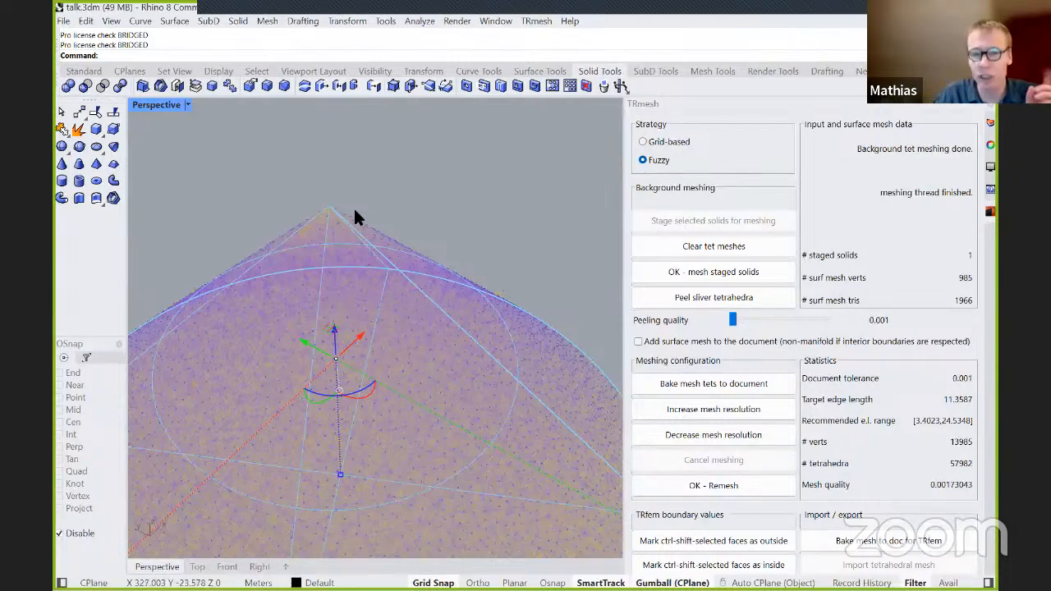
# Examine the cone's refined fuzzy tetmesh close up at the tip, along the slopes and as a whole.
pyautogui.scroll(2, 334, 216)
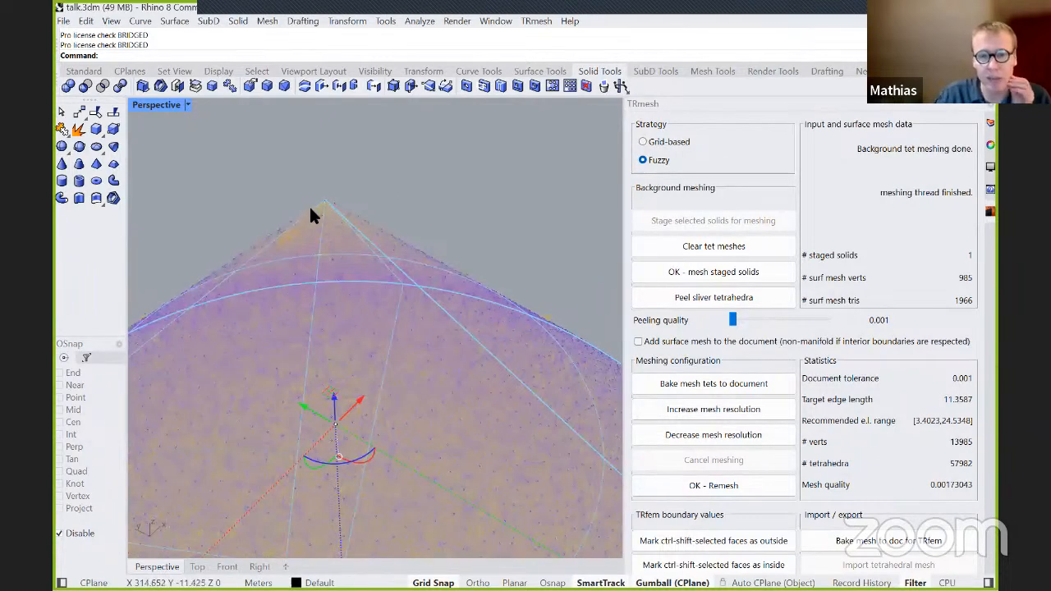
pyautogui.scroll(2, 312, 214)
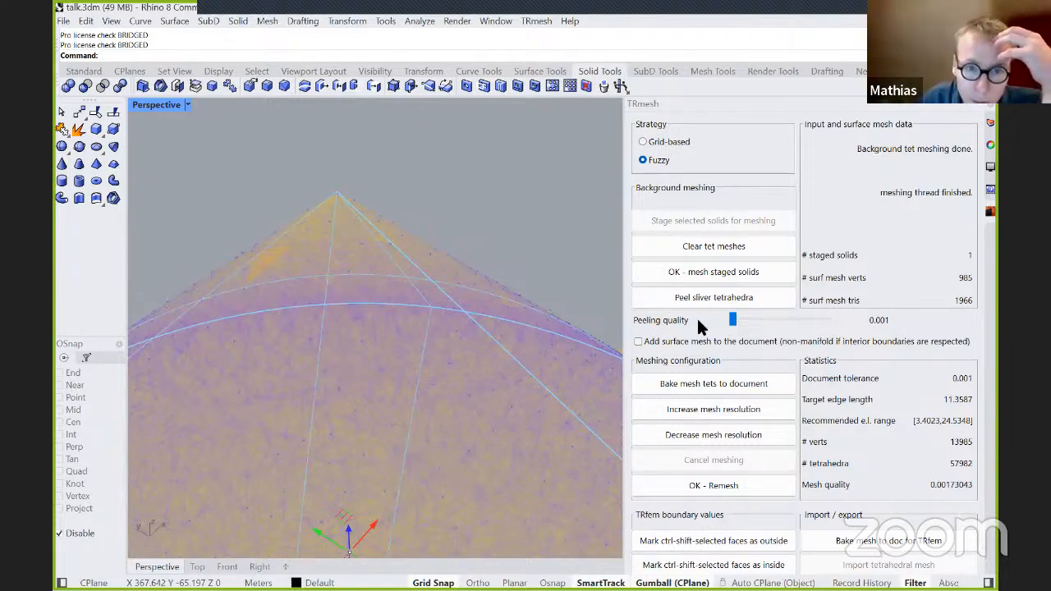
pyautogui.scroll(-2, 360, 279)
pyautogui.scroll(2, 349, 264)
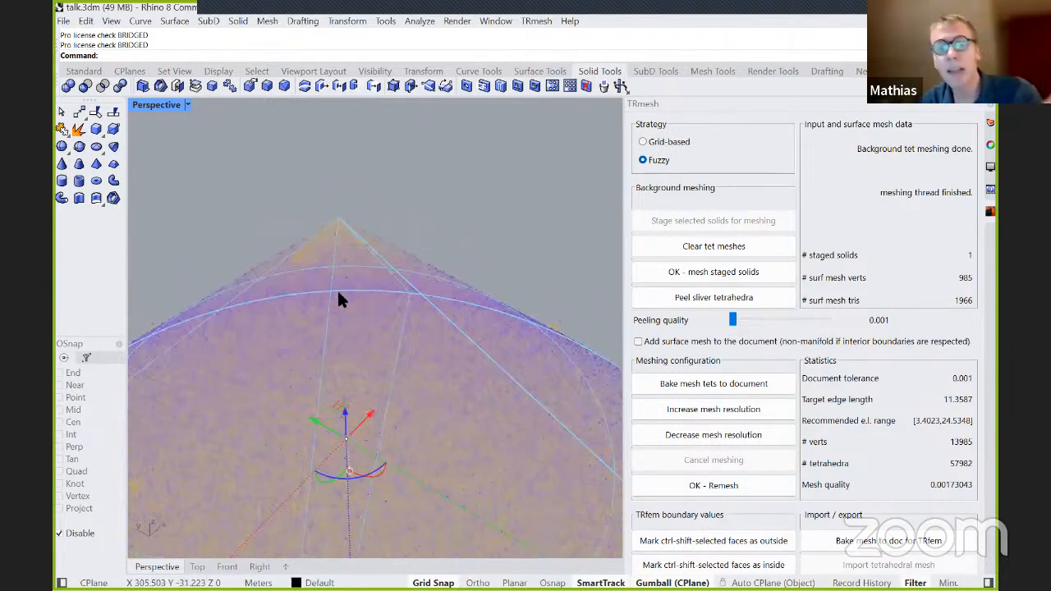
pyautogui.scroll(2, 343, 247)
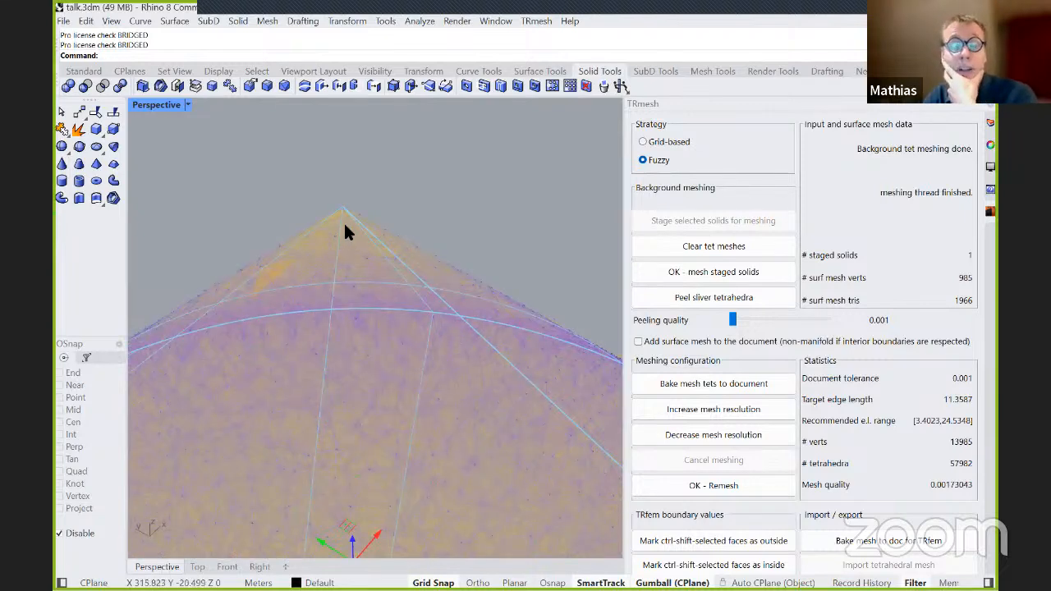
pyautogui.moveTo(357, 246); pyautogui.dragTo(298, 228, button='right')
pyautogui.scroll(-8, 297, 216)
pyautogui.scroll(3, 443, 382)
pyautogui.scroll(-5, 339, 310)
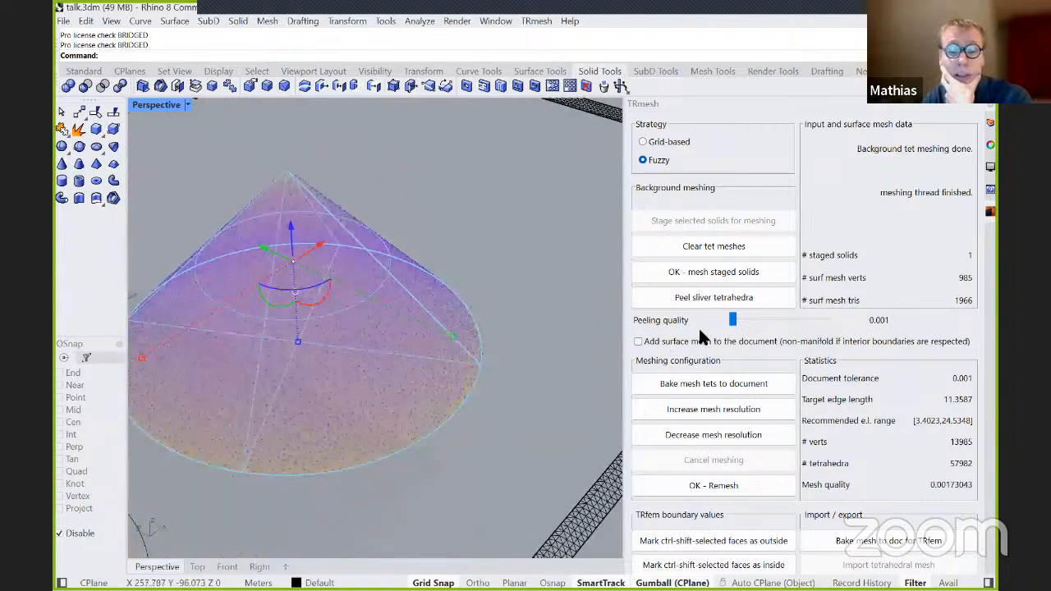
# Clear the cone's fuzzy tetmesh, then stage and mesh the cone again with the Fuzzy strategy.
pyautogui.click(711, 246)
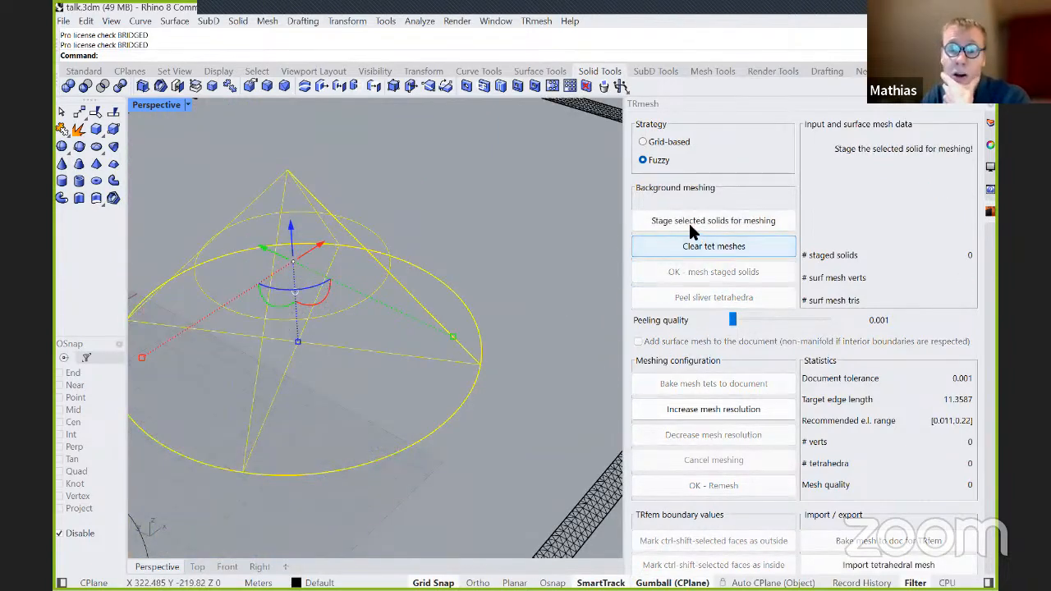
pyautogui.click(692, 223)
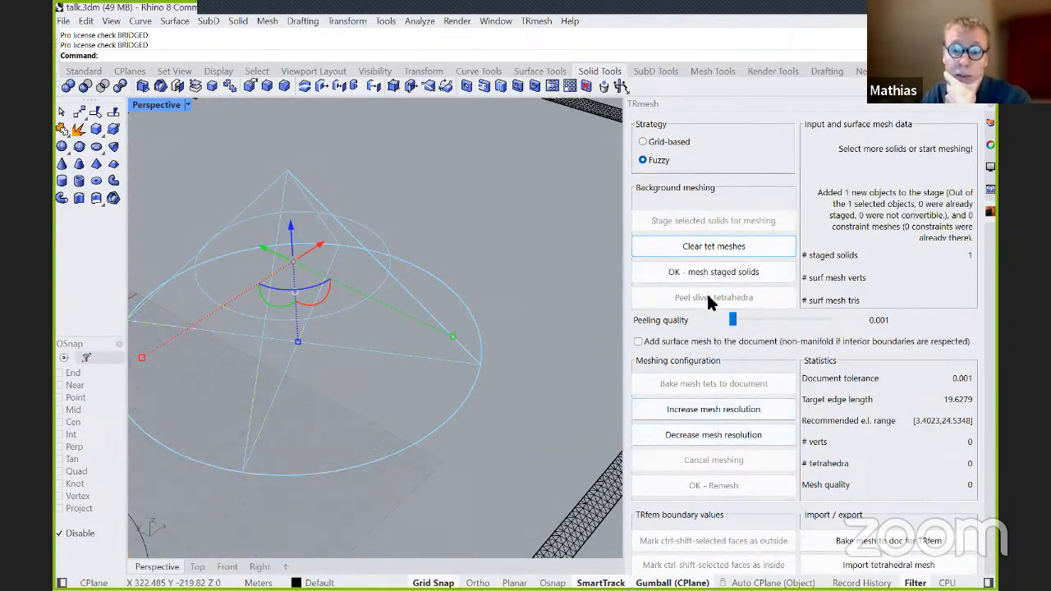
pyautogui.click(700, 268)
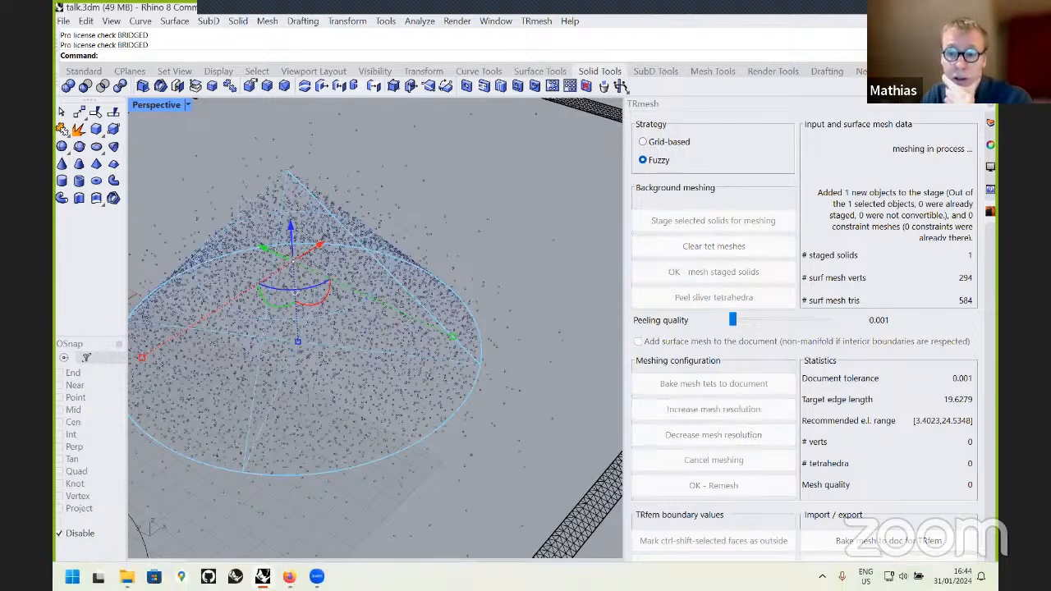
pyautogui.scroll(2, 309, 214)
pyautogui.moveTo(309, 214); pyautogui.dragTo(376, 140, button='right')
pyautogui.scroll(2, 373, 133)
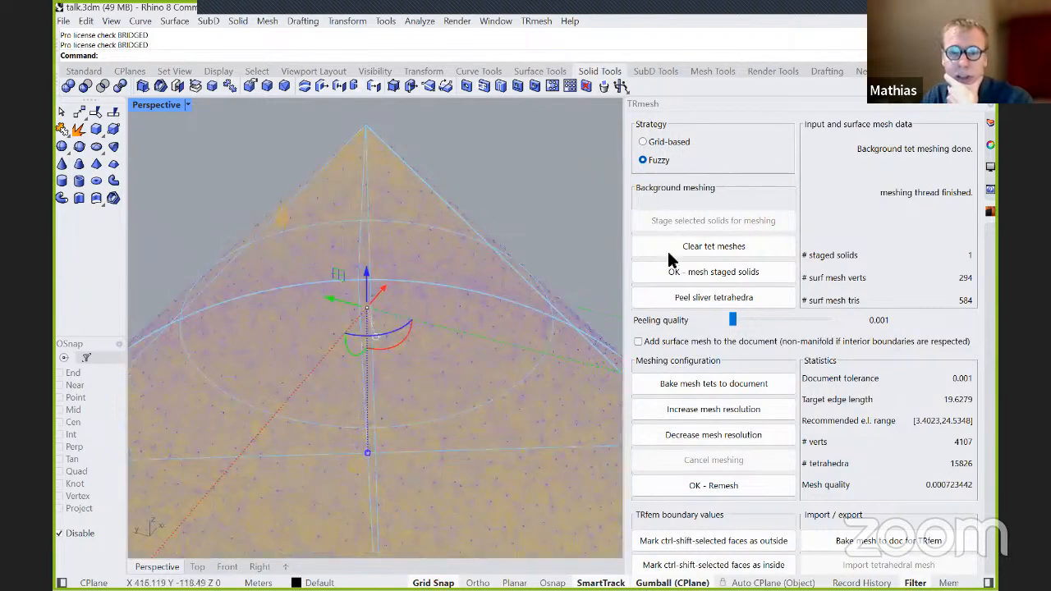
# Mesh the staged cone at decreased resolutions, with target edge lengths of 33.9169 and 48.8404.
pyautogui.click(696, 438)
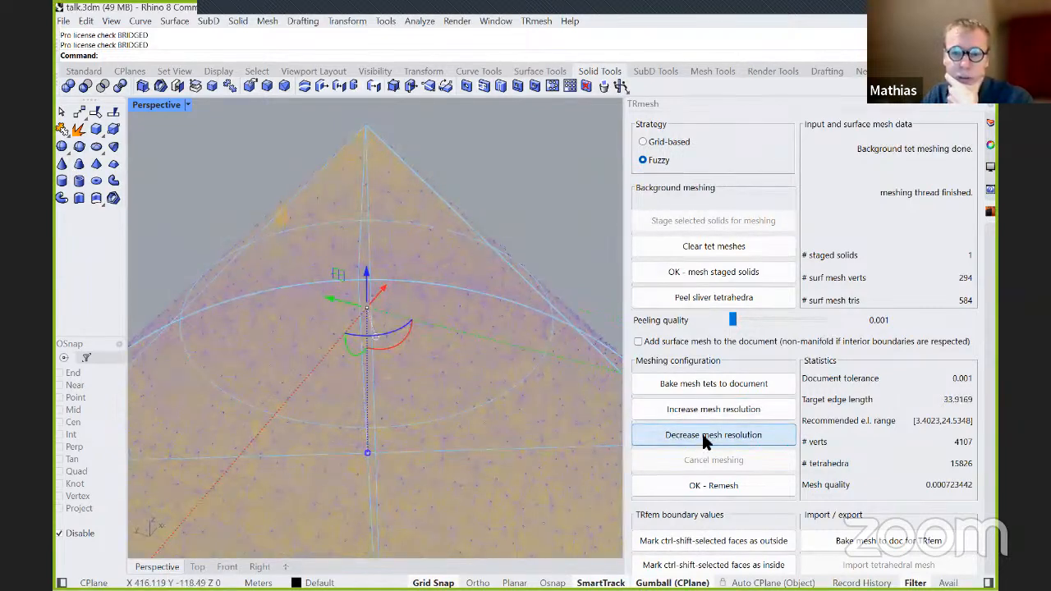
pyautogui.click(699, 275)
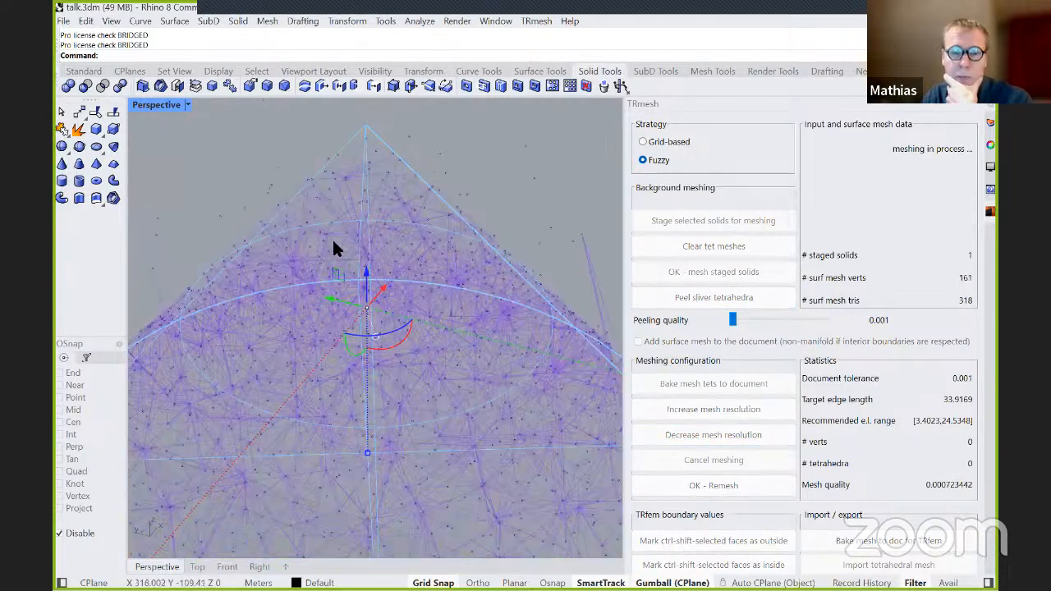
pyautogui.scroll(-3, 332, 238)
pyautogui.click(719, 434)
pyautogui.click(704, 272)
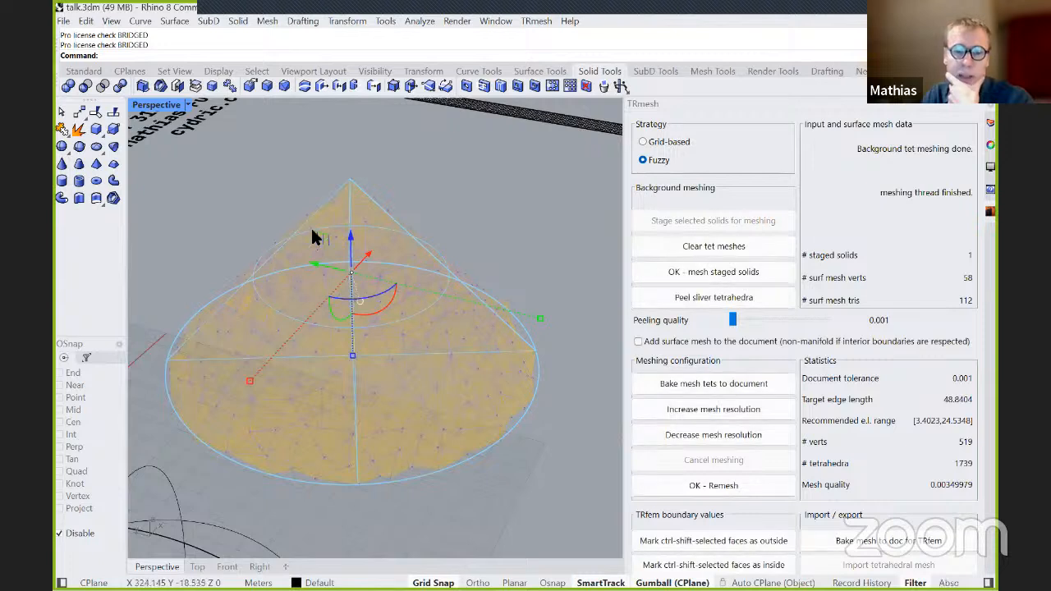
# Inspect the coarse fuzzy tetmesh around the cone's tip and base, and remesh it at the same resolution.
pyautogui.scroll(3, 317, 224)
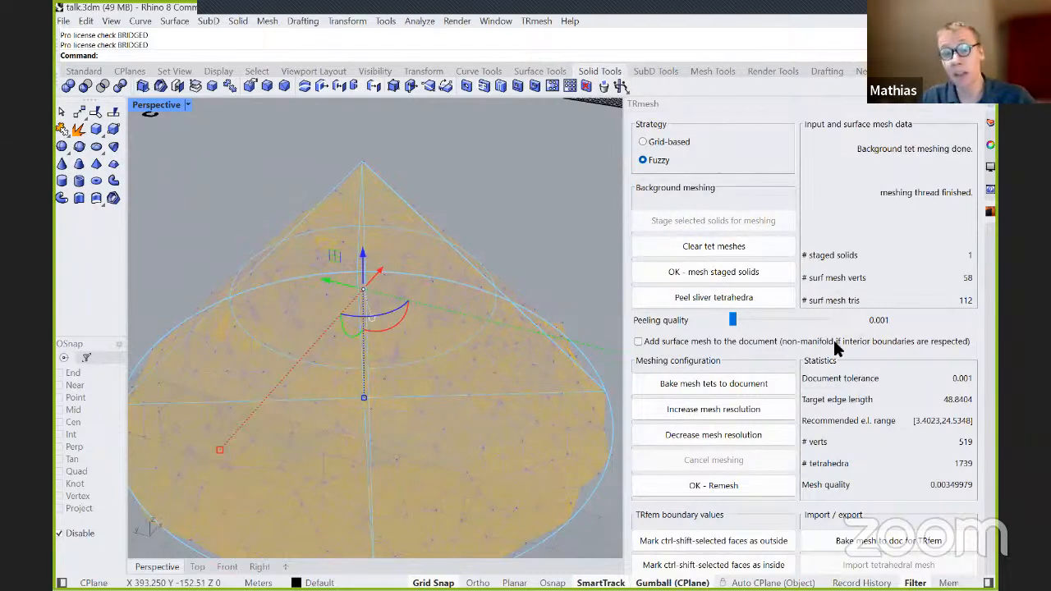
pyautogui.scroll(-3, 305, 226)
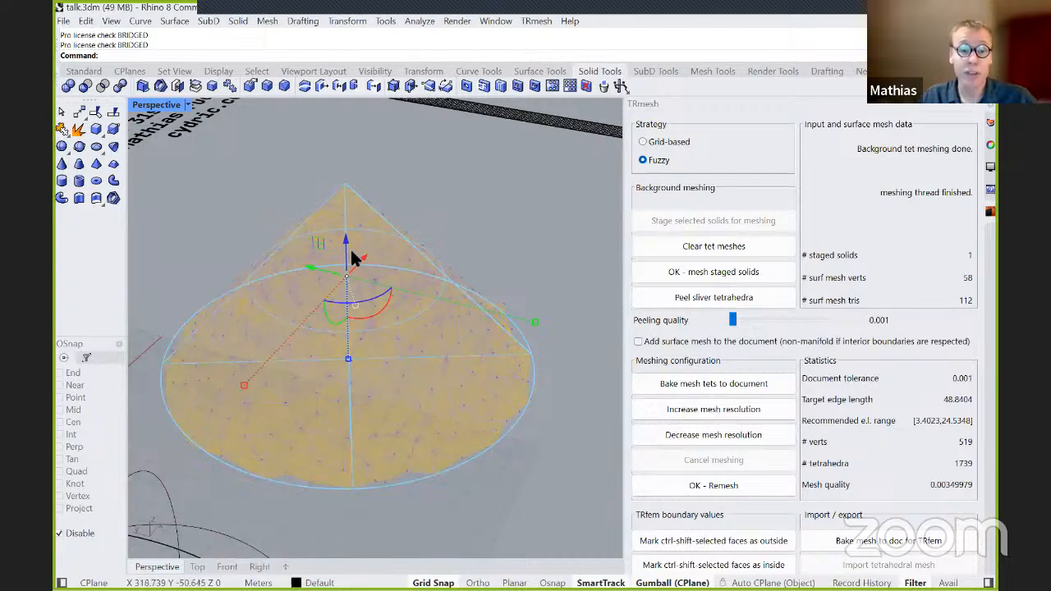
pyautogui.scroll(6, 352, 256)
pyautogui.moveTo(431, 269)
pyautogui.mouseDown(button='right')
pyautogui.moveTo(355, 271)
pyautogui.moveTo(416, 280)
pyautogui.moveTo(449, 260)
pyautogui.mouseUp(button='right')
pyautogui.scroll(-3, 545, 354)
pyautogui.moveTo(545, 354); pyautogui.dragTo(376, 235, button='right')
pyautogui.scroll(-3, 512, 329)
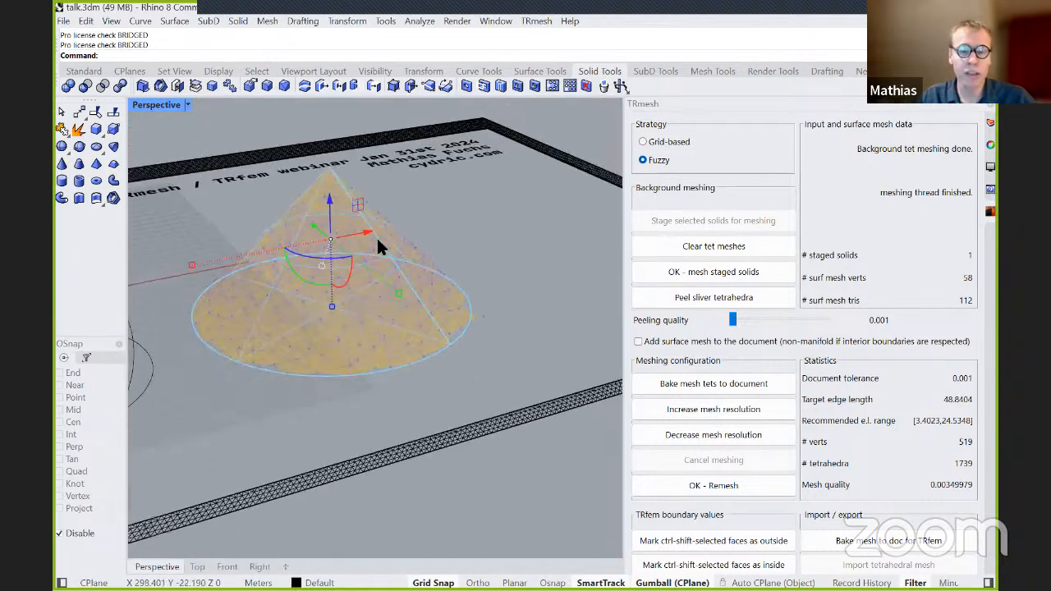
pyautogui.click(765, 485)
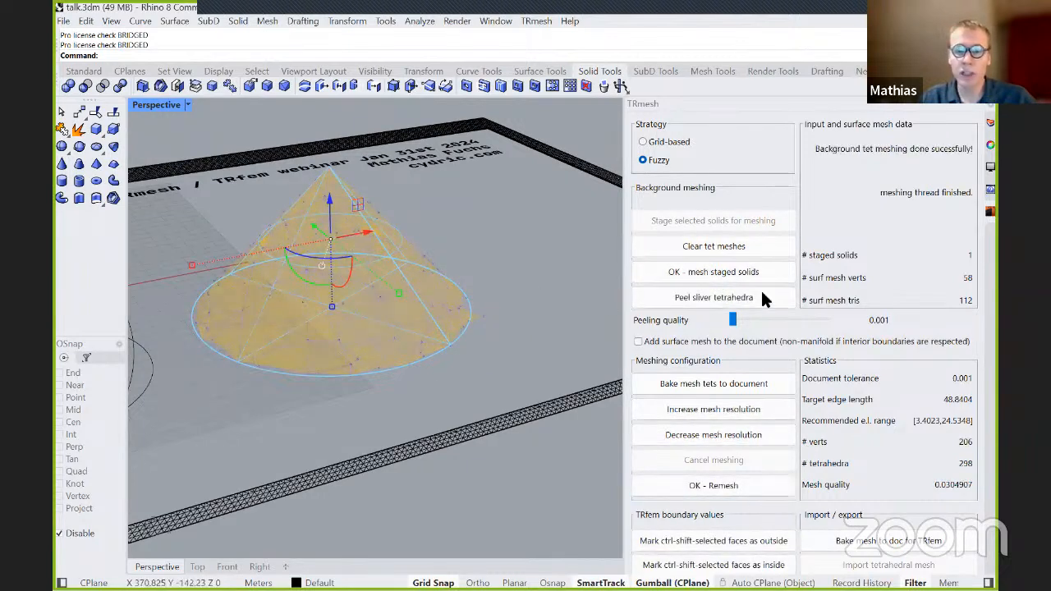
pyautogui.click(704, 259)
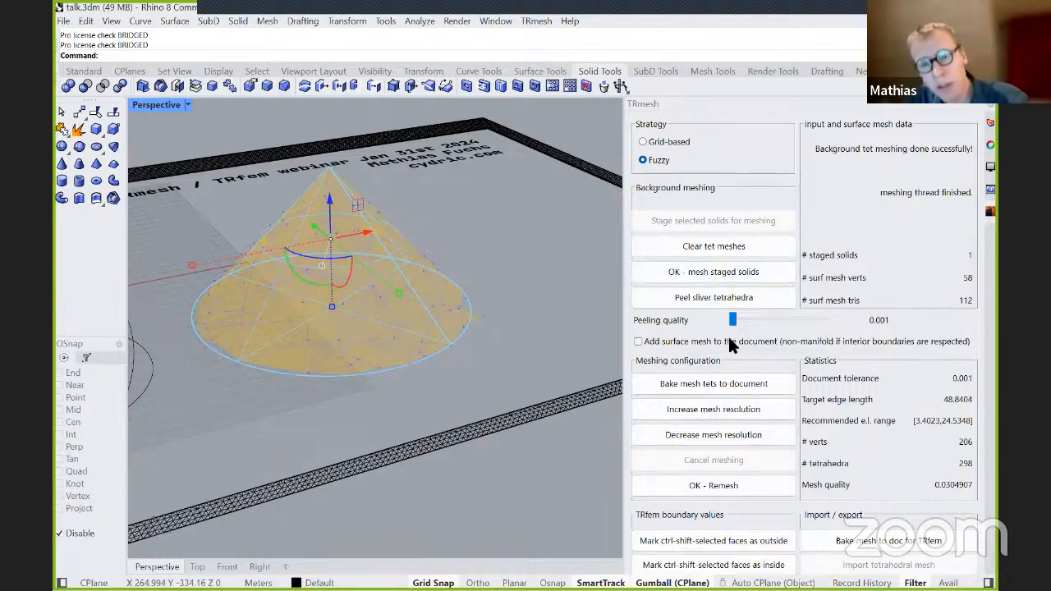
# Check the remeshed cone's deviations from its base circle and tip, and run Remesh once more.
pyautogui.scroll(4, 332, 190)
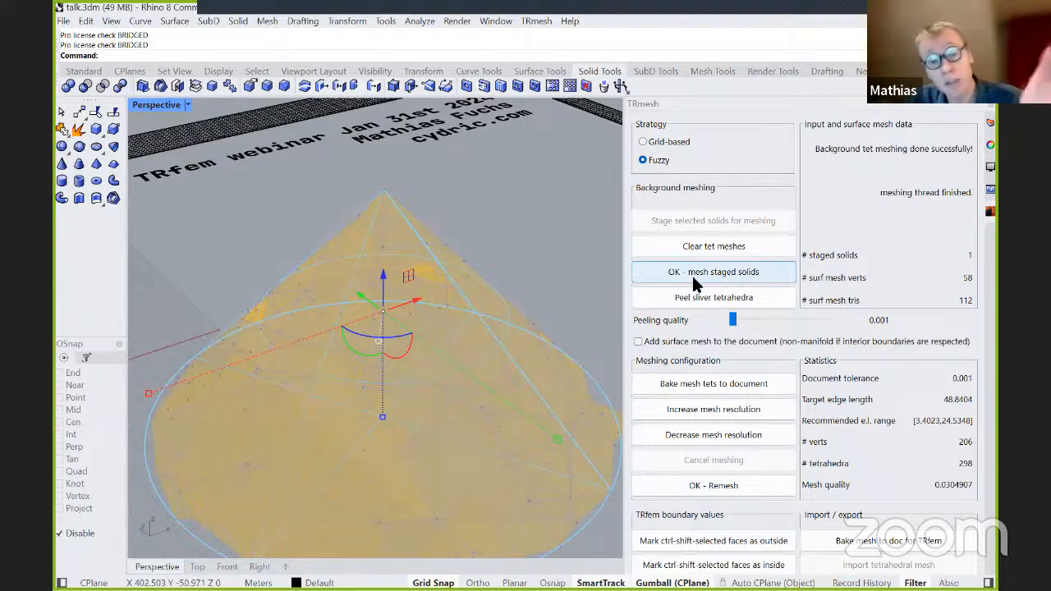
pyautogui.moveTo(609, 299); pyautogui.dragTo(563, 336, button='right')
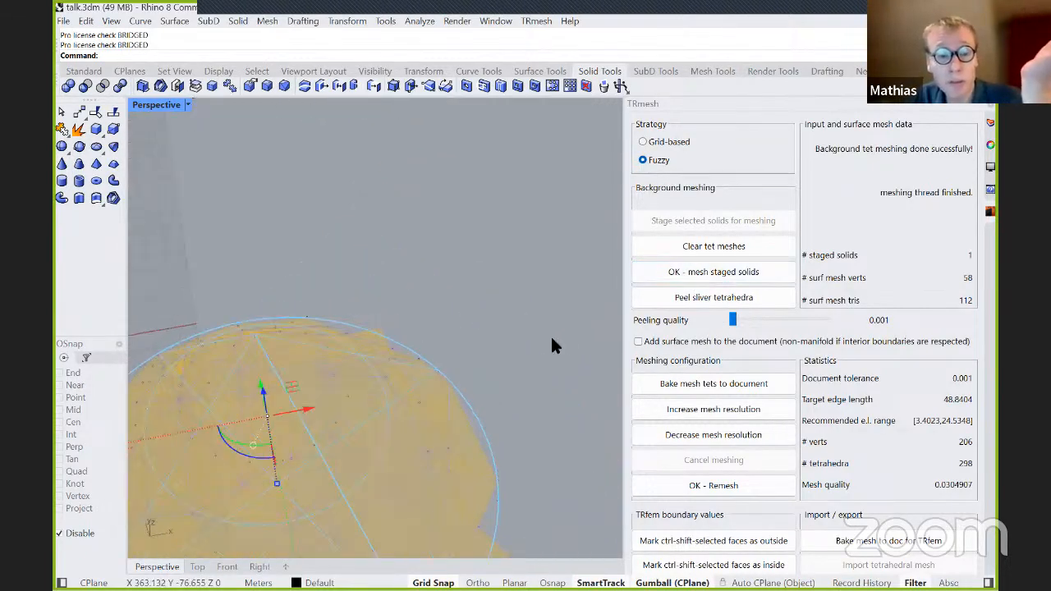
pyautogui.scroll(-3, 455, 367)
pyautogui.scroll(3, 455, 367)
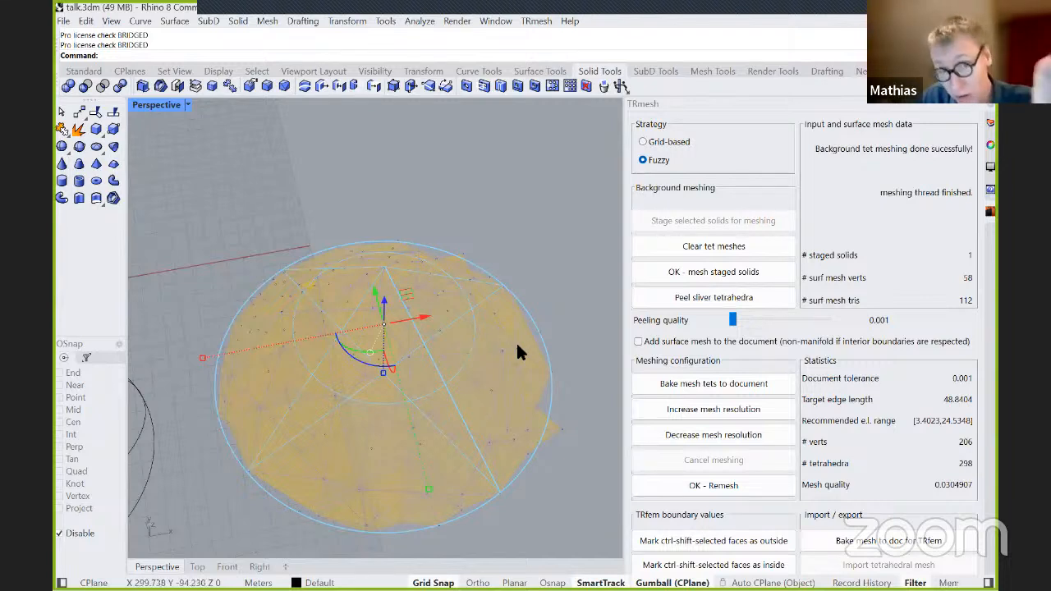
pyautogui.scroll(2, 420, 373)
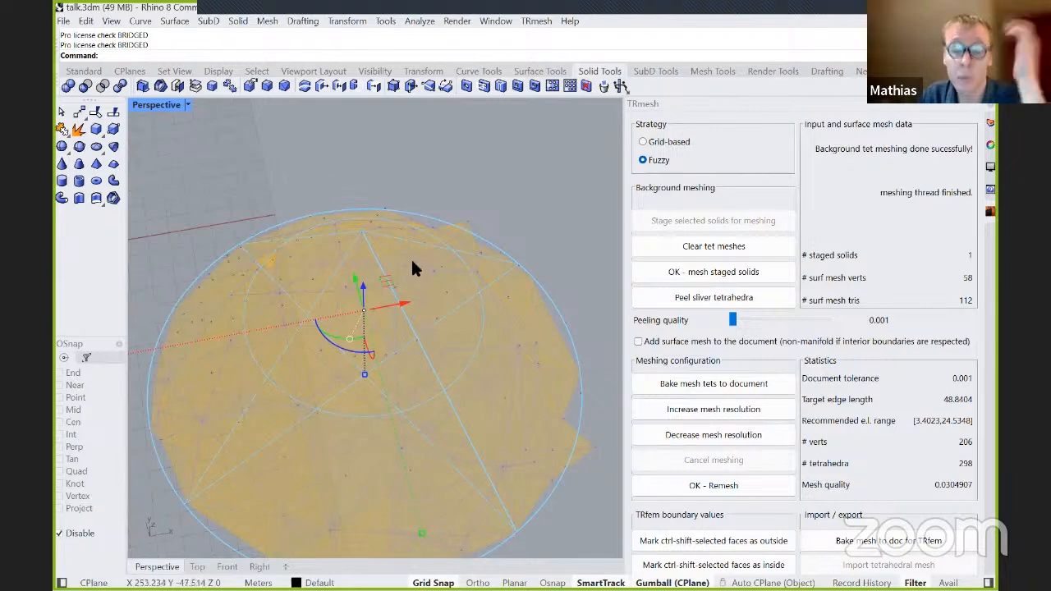
pyautogui.moveTo(426, 209); pyautogui.dragTo(519, 196, button='right')
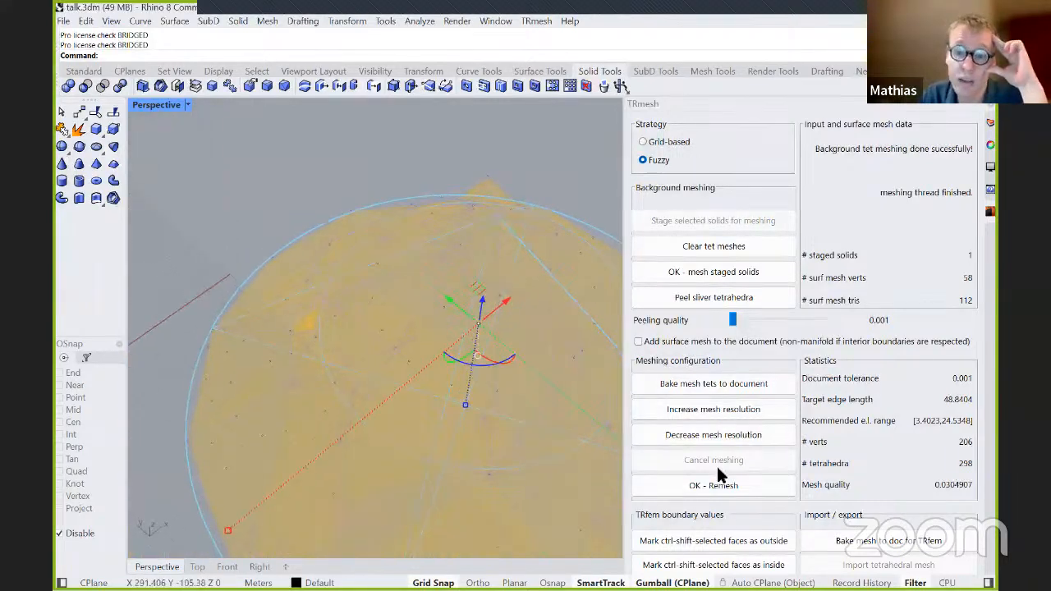
pyautogui.click(715, 486)
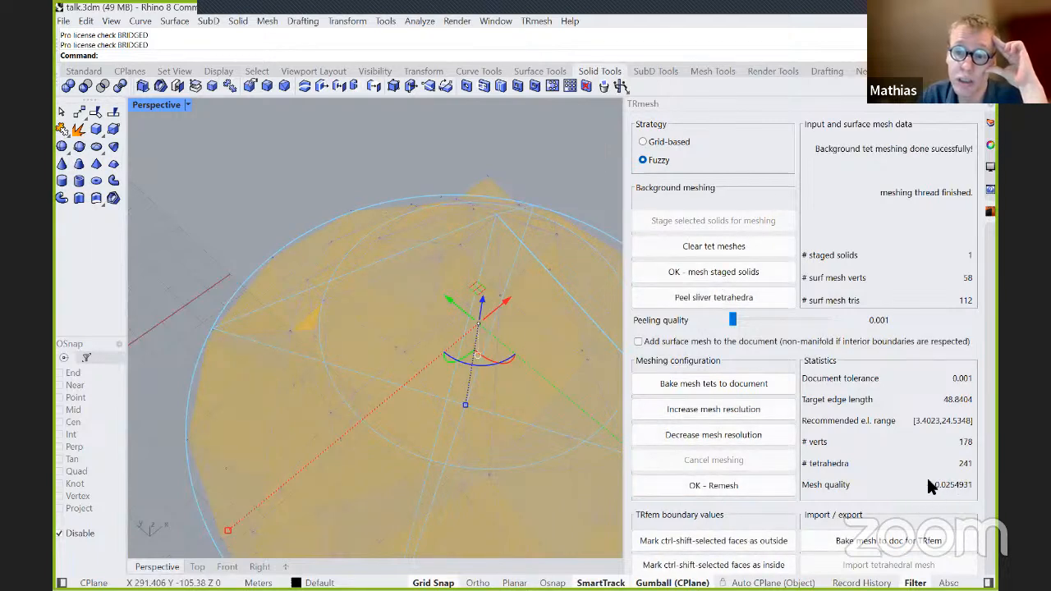
# Increase the mesh resolution in stages to a target edge length of 13.6305, remeshing the cone at each stage.
pyautogui.click(726, 410)
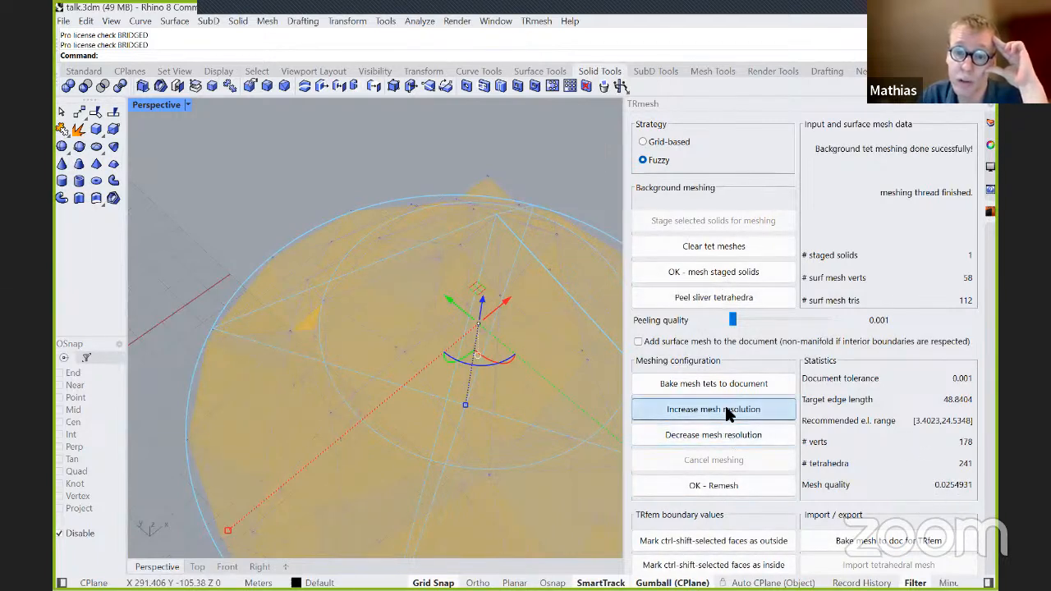
pyautogui.click(730, 483)
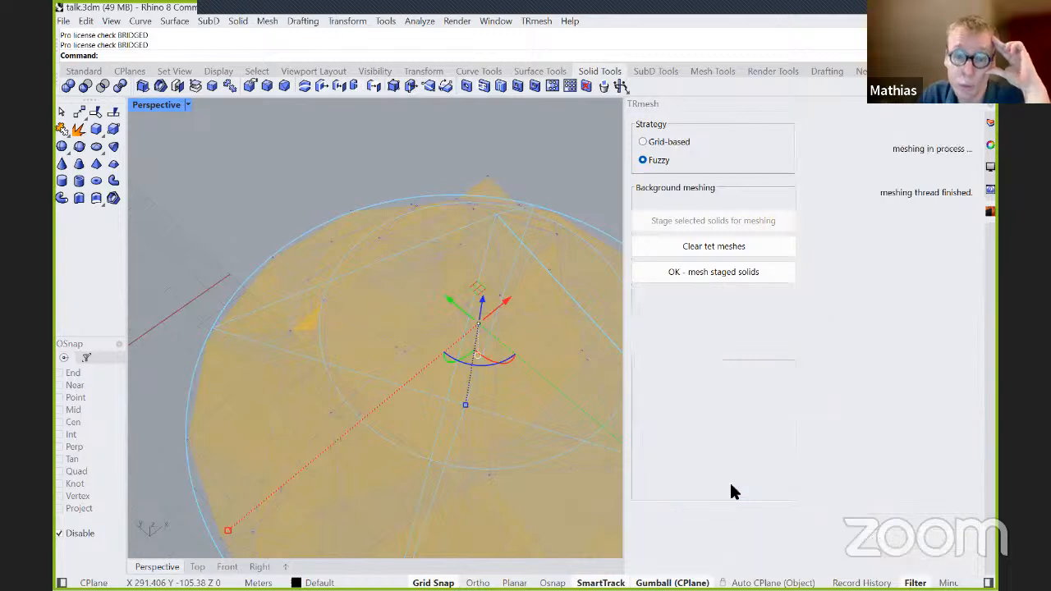
pyautogui.click(702, 407)
pyautogui.click(692, 486)
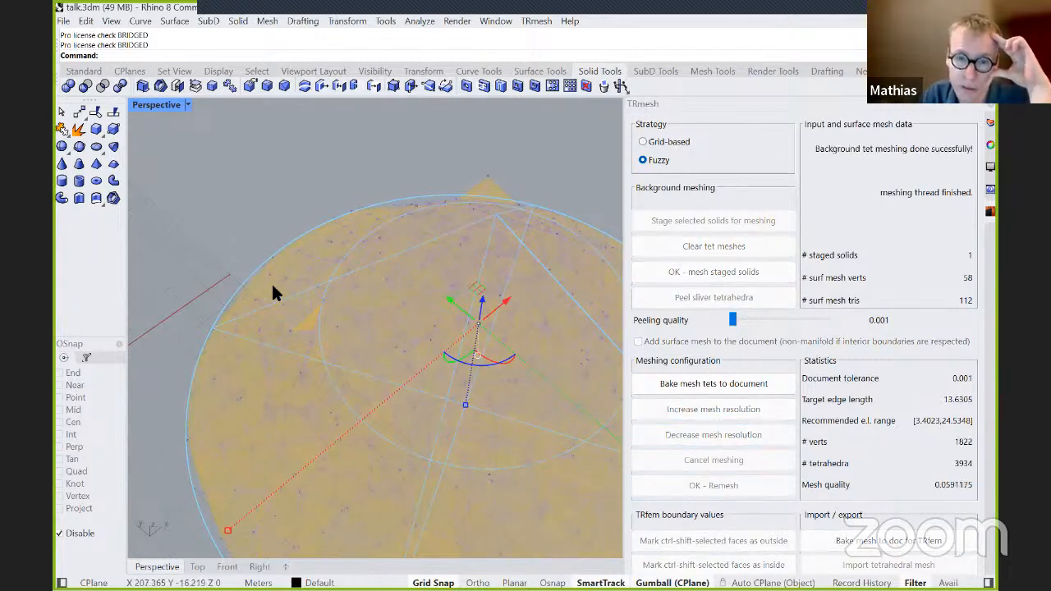
# Refine the cone's tetmesh further to a target edge length of 5.47777, remeshing after each resolution increase.
pyautogui.scroll(-3, 273, 286)
pyautogui.click(693, 408)
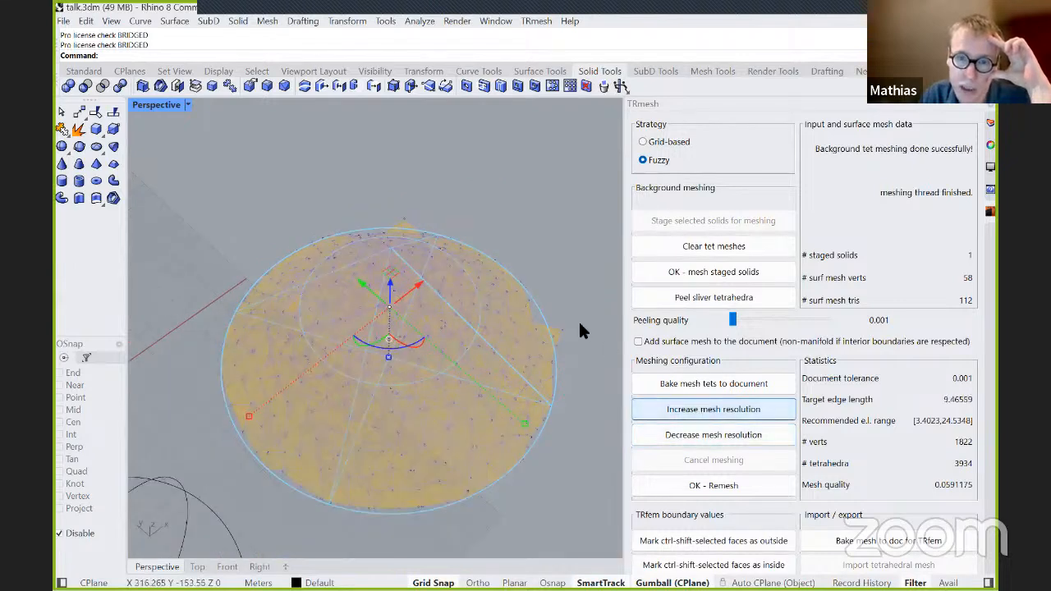
pyautogui.click(698, 409)
pyautogui.click(721, 483)
pyautogui.scroll(2, 414, 246)
pyautogui.click(694, 410)
pyautogui.click(718, 484)
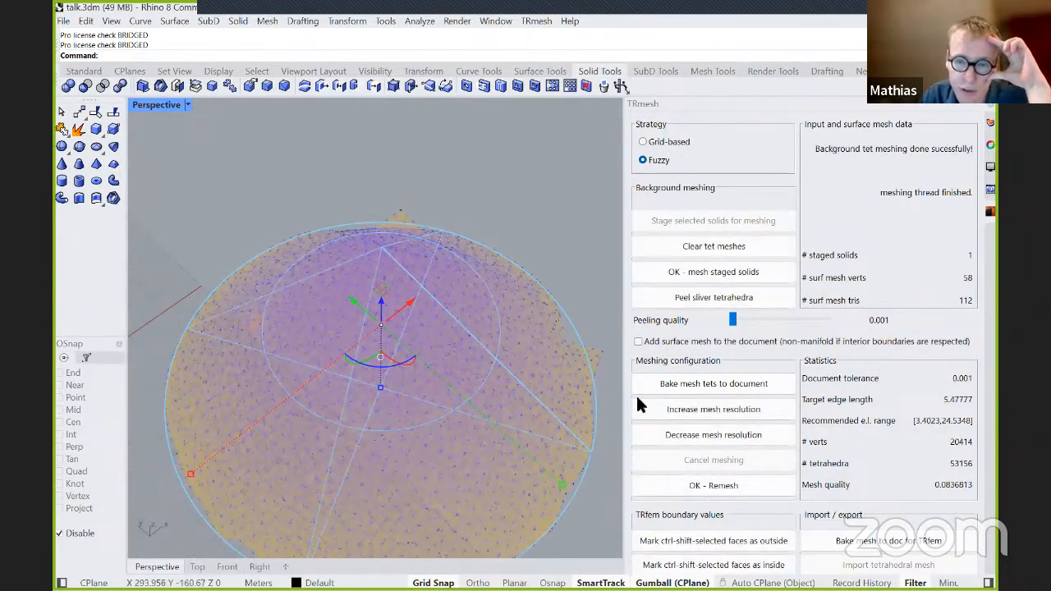
# Examine the finely remeshed cone for spikes beside the tip and around its edge from several angles.
pyautogui.moveTo(427, 301); pyautogui.dragTo(327, 170, button='right')
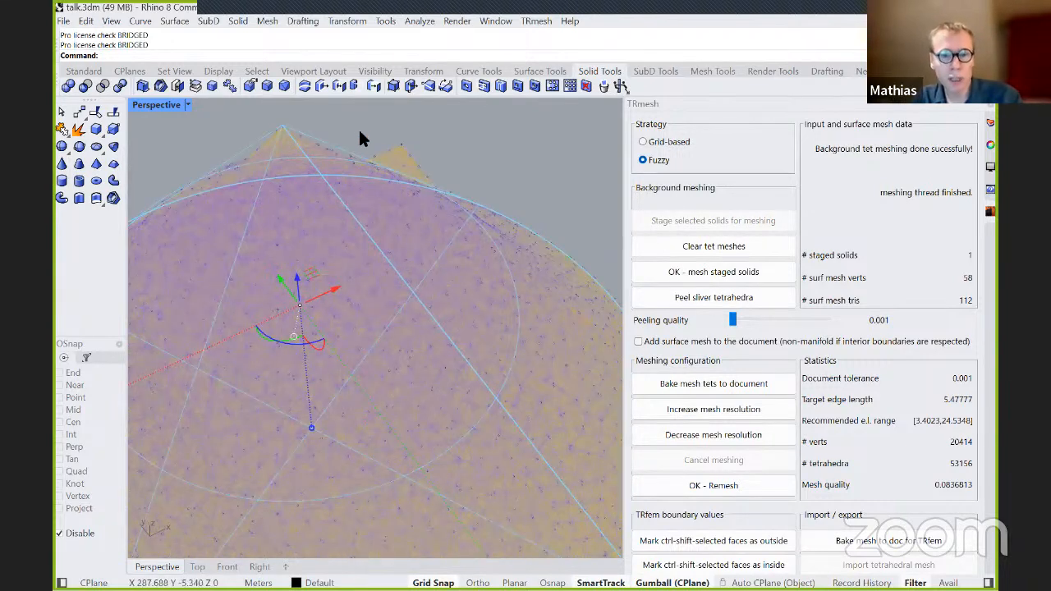
pyautogui.scroll(-3, 355, 125)
pyautogui.scroll(5, 303, 436)
pyautogui.scroll(-4, 371, 344)
pyautogui.moveTo(370, 344); pyautogui.dragTo(382, 366, button='right')
pyautogui.moveTo(449, 319); pyautogui.dragTo(486, 230, button='right')
pyautogui.scroll(-4, 405, 305)
pyautogui.scroll(2, 413, 172)
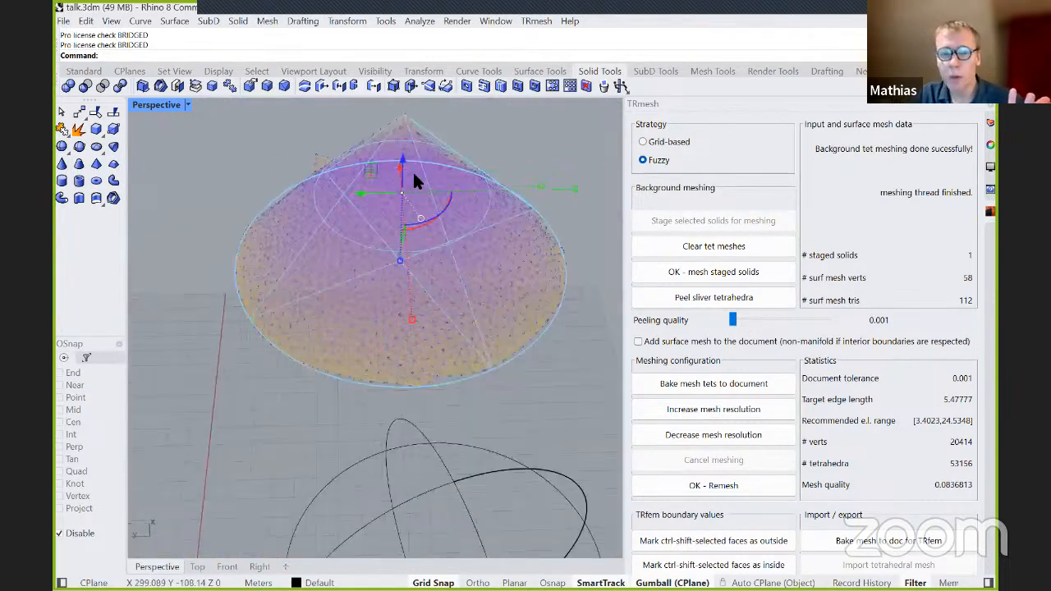
# Bake the cone's tetmesh to the document for TRfem, select the baked mesh and inspect it up close.
pyautogui.scroll(2, 413, 174)
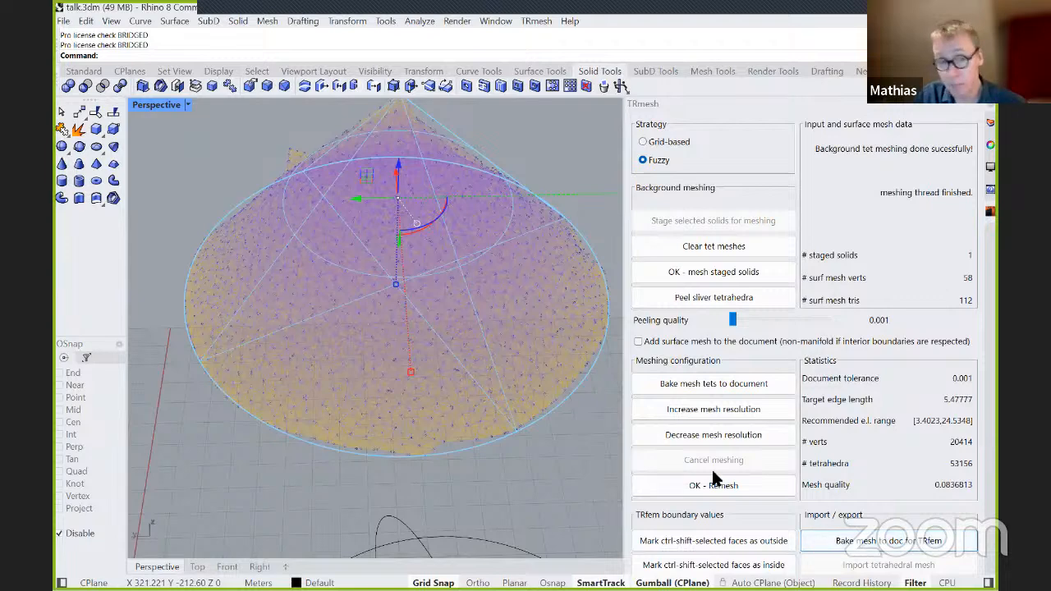
pyautogui.moveTo(545, 477); pyautogui.dragTo(536, 427, button='right')
pyautogui.click(519, 374)
pyautogui.click(537, 455)
pyautogui.click(539, 394)
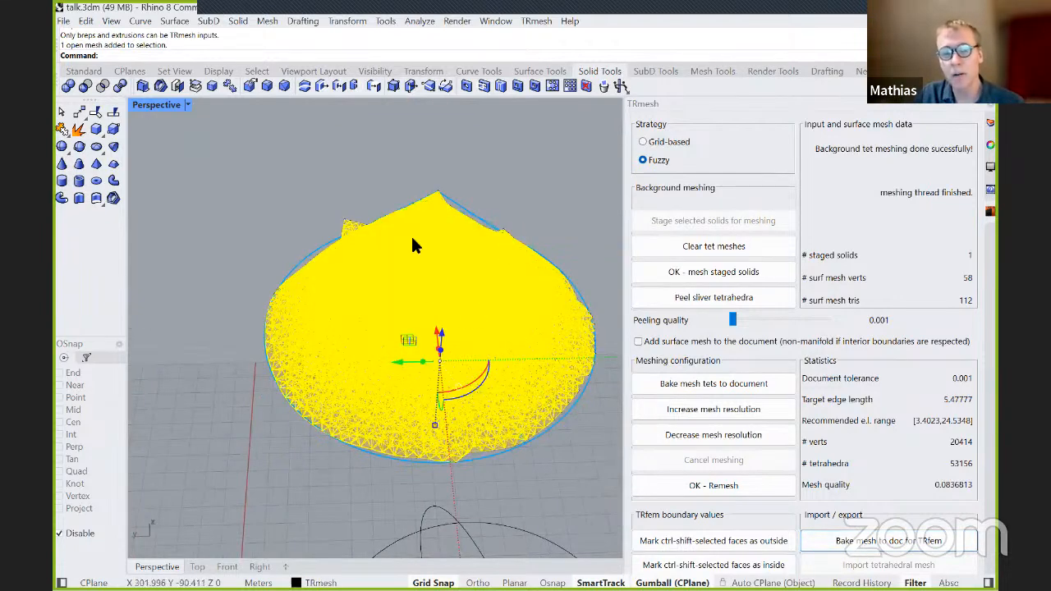
pyautogui.scroll(2, 407, 230)
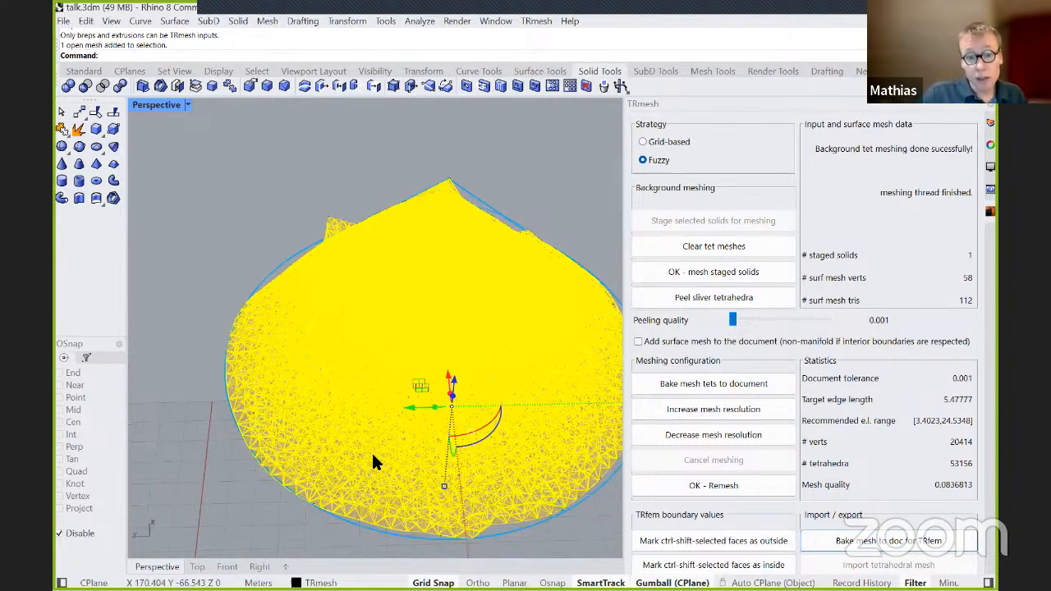
pyautogui.scroll(1, 374, 462)
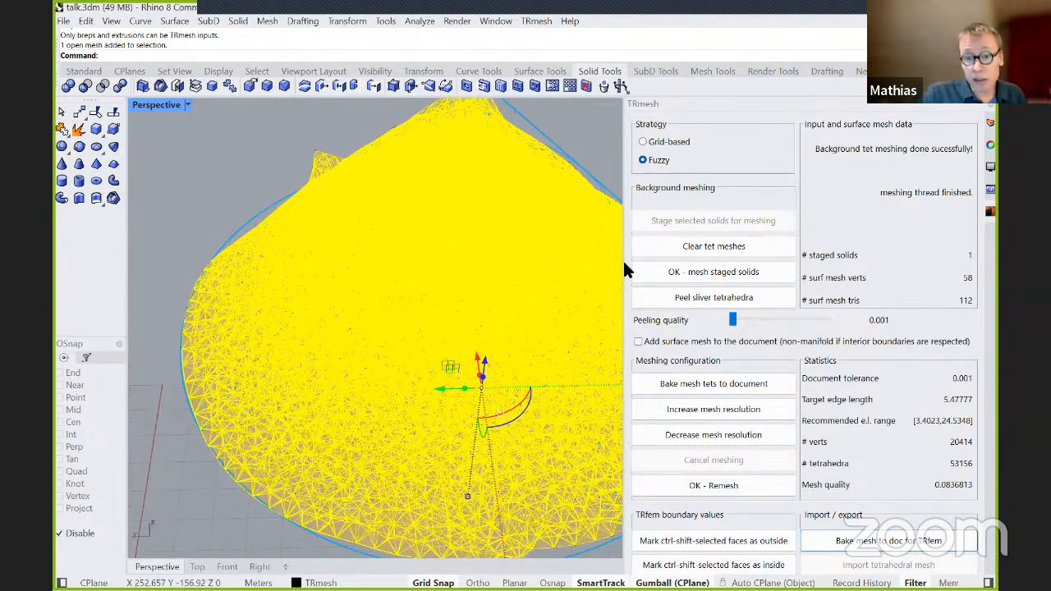
pyautogui.moveTo(627, 269)
pyautogui.mouseDown()
pyautogui.moveTo(737, 269)
pyautogui.moveTo(622, 273)
pyautogui.mouseUp()
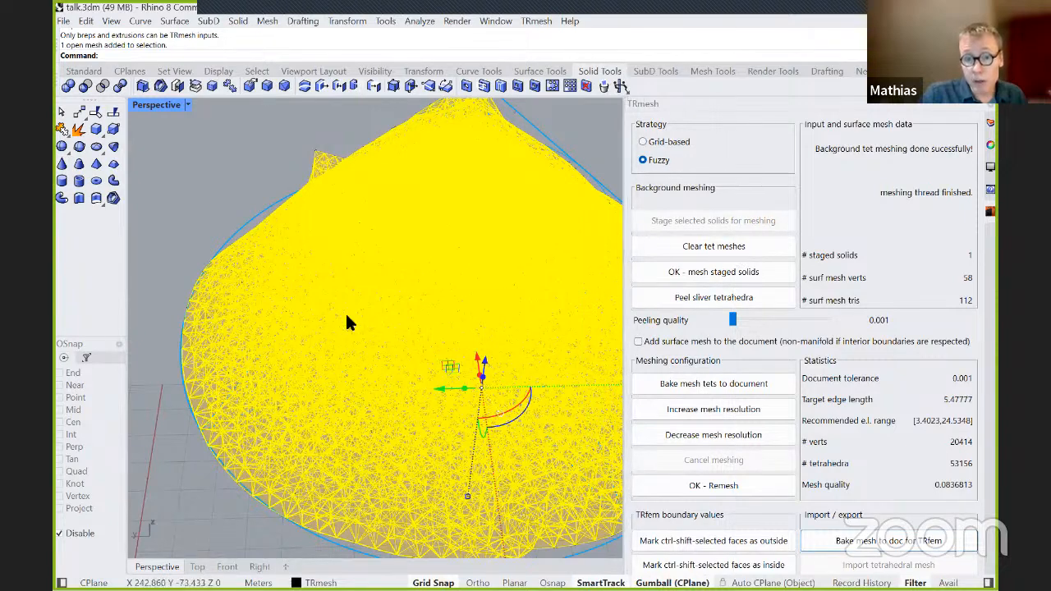
# Deselect the baked cone mesh and set the perspective viewport's display mode to Shaded.
pyautogui.click(183, 497)
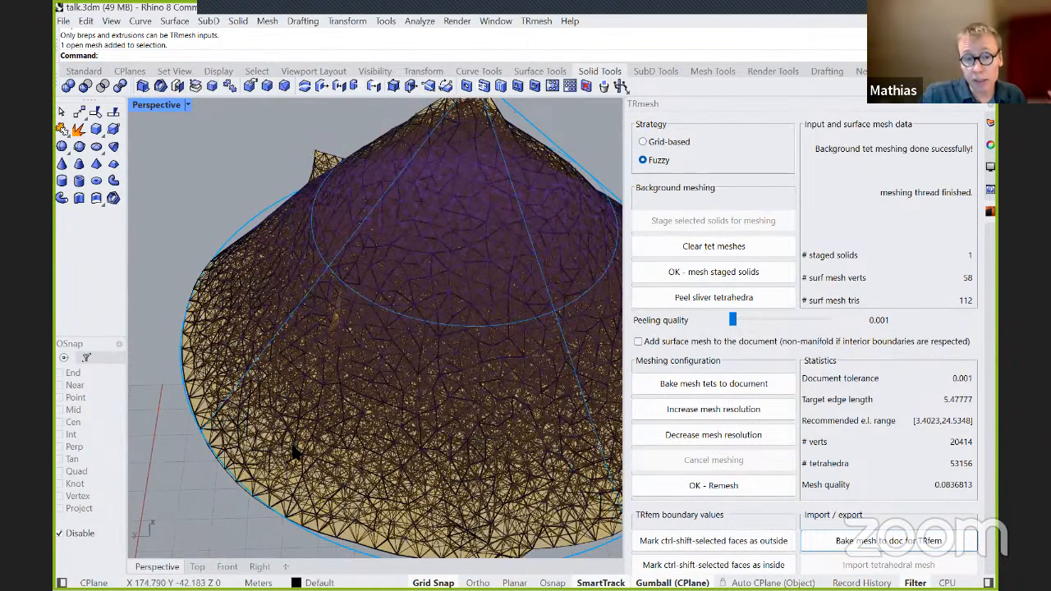
pyautogui.scroll(3, 249, 237)
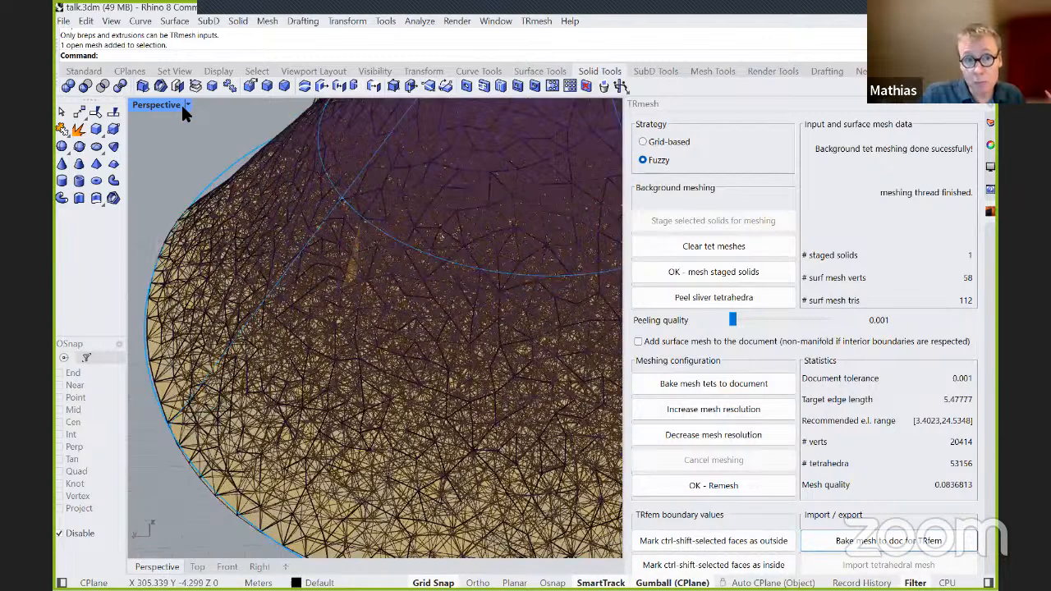
pyautogui.click(187, 106)
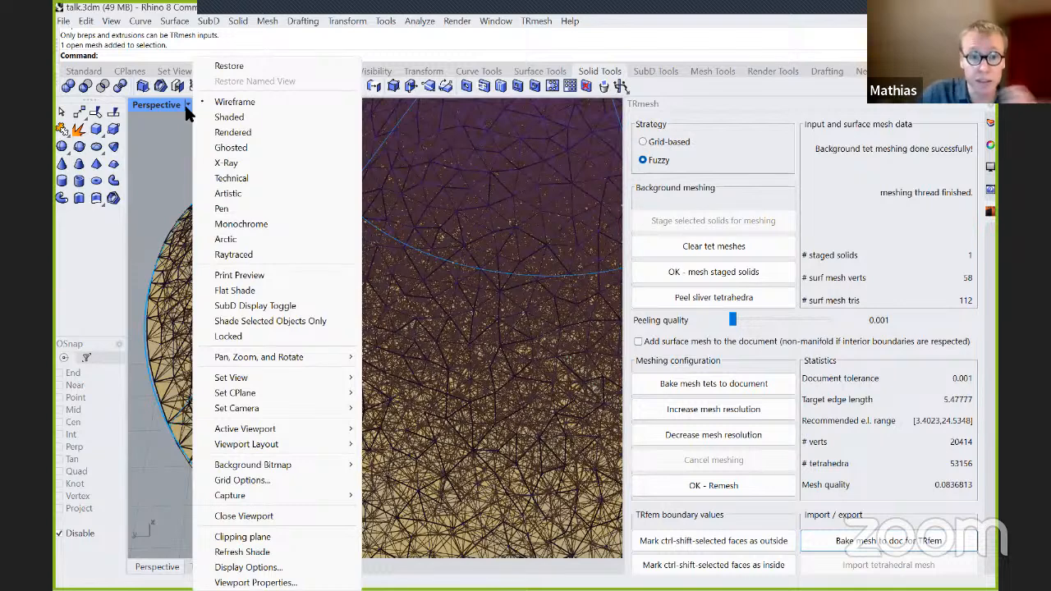
pyautogui.click(227, 117)
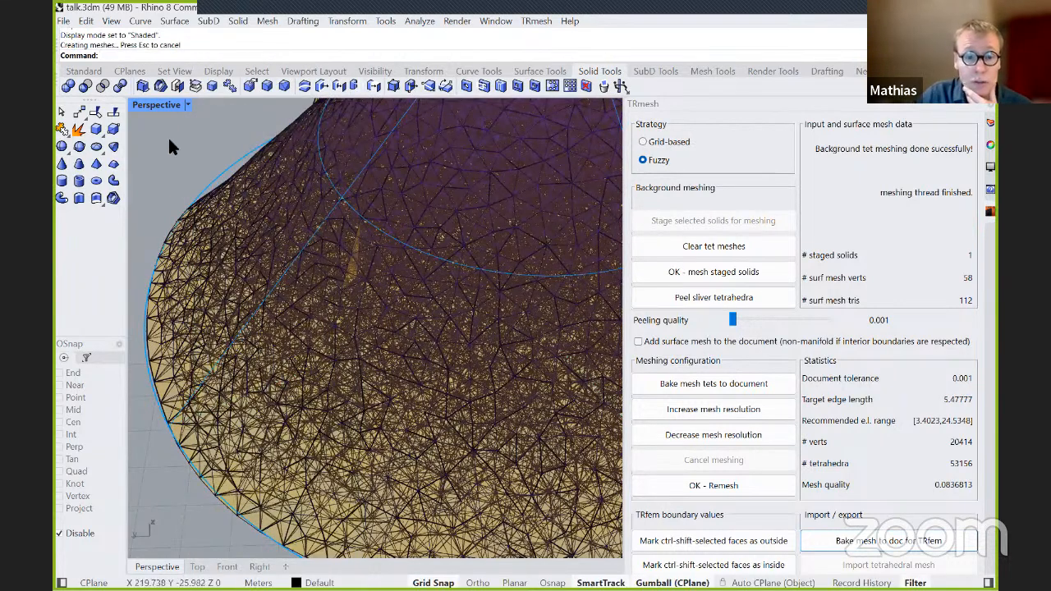
# Clear the computed tet meshes and delete the original cone solid, keeping only the baked mesh.
pyautogui.click(187, 105)
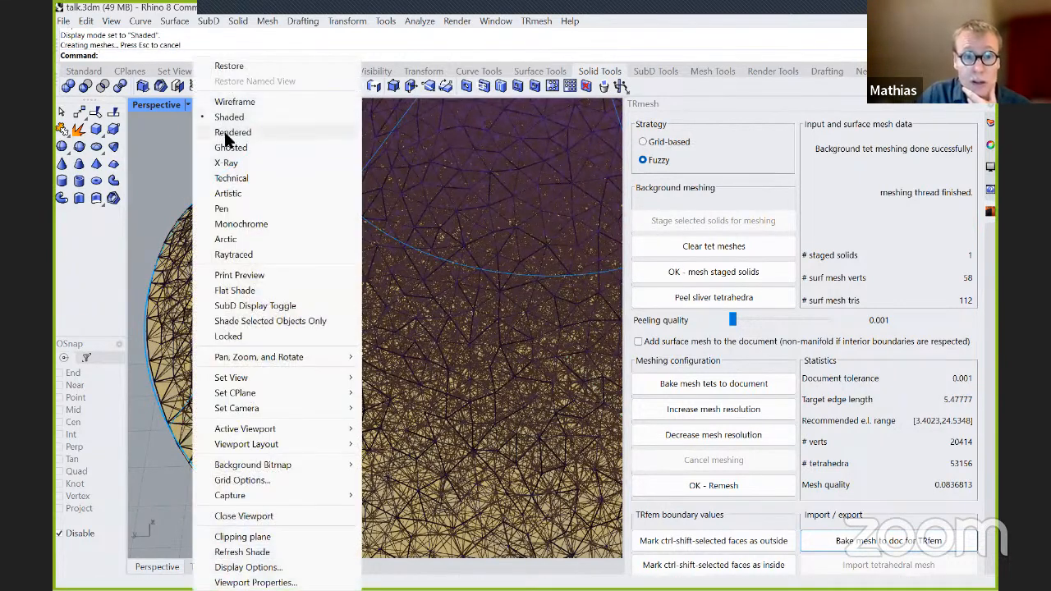
pyautogui.click(692, 252)
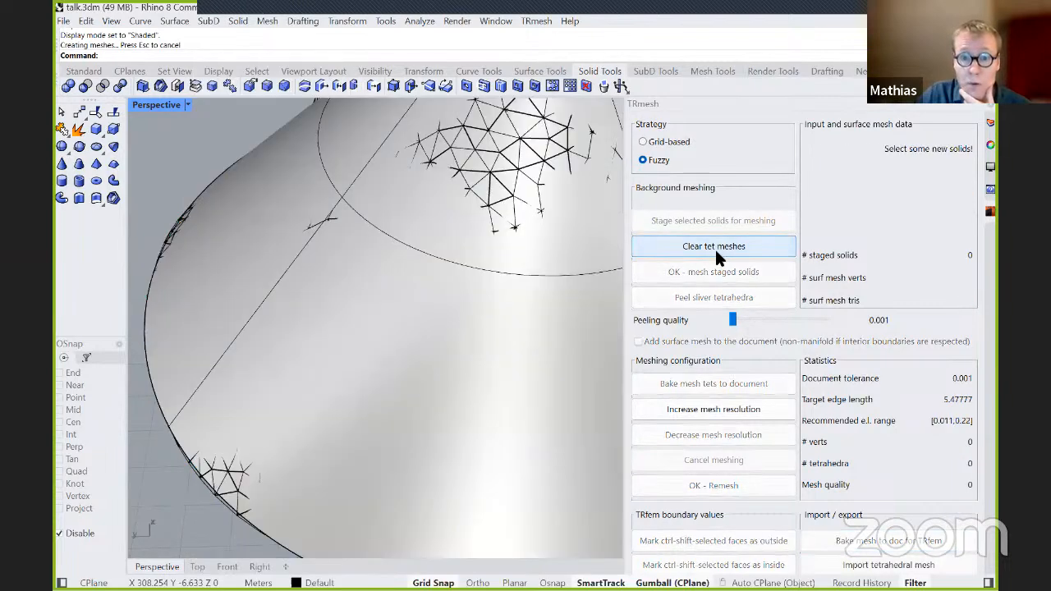
pyautogui.click(573, 359)
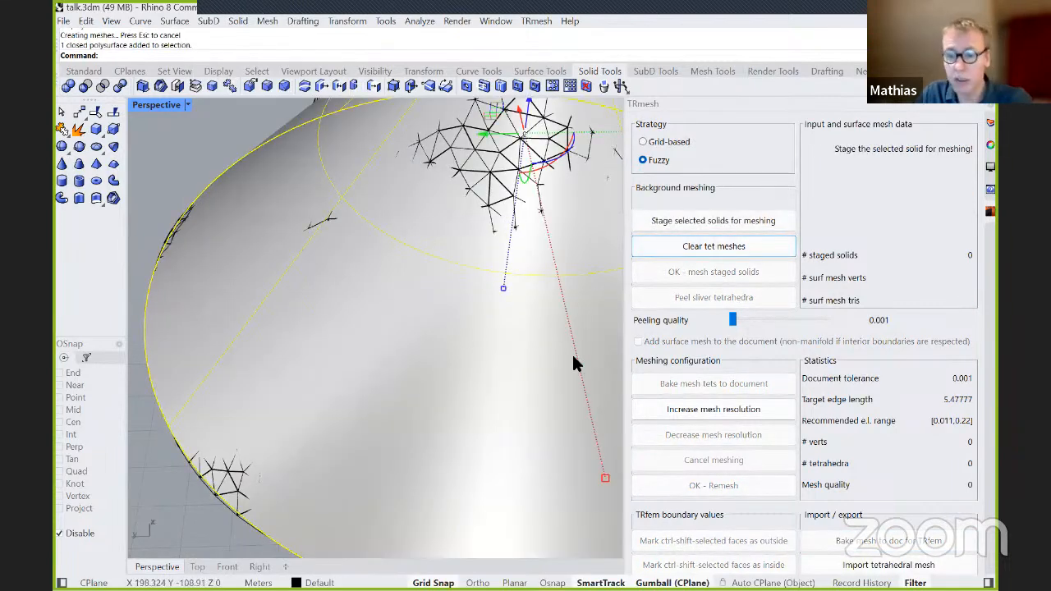
pyautogui.press('Delete')
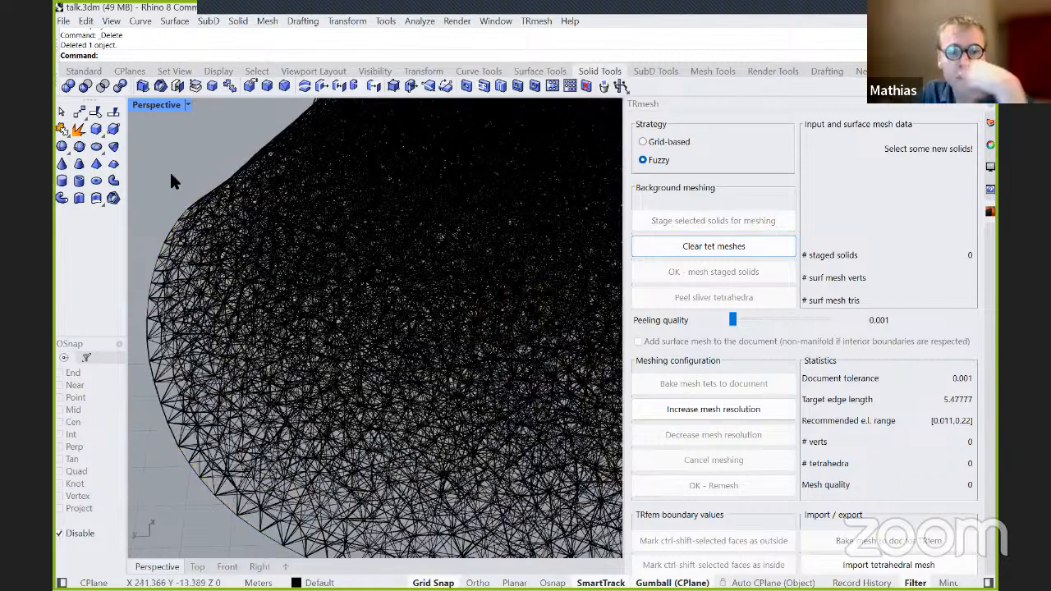
# Set the perspective viewport's display mode back to Wireframe.
pyautogui.click(187, 105)
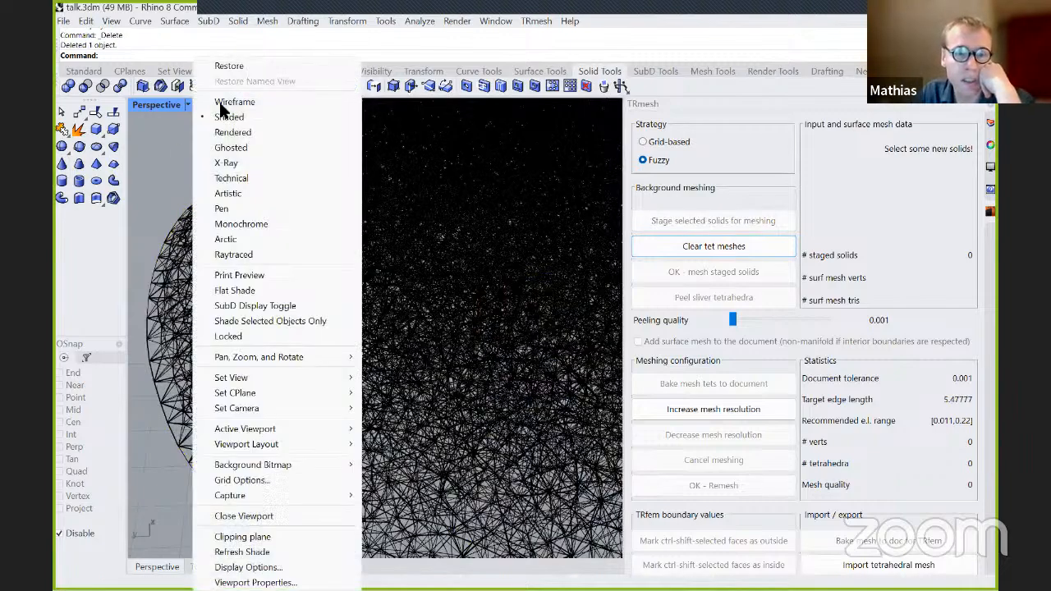
pyautogui.click(238, 101)
pyautogui.scroll(-5, 345, 246)
# Set the baked cone mesh's own display mode to Shaded in its object properties, then deselect it.
pyautogui.click(488, 287)
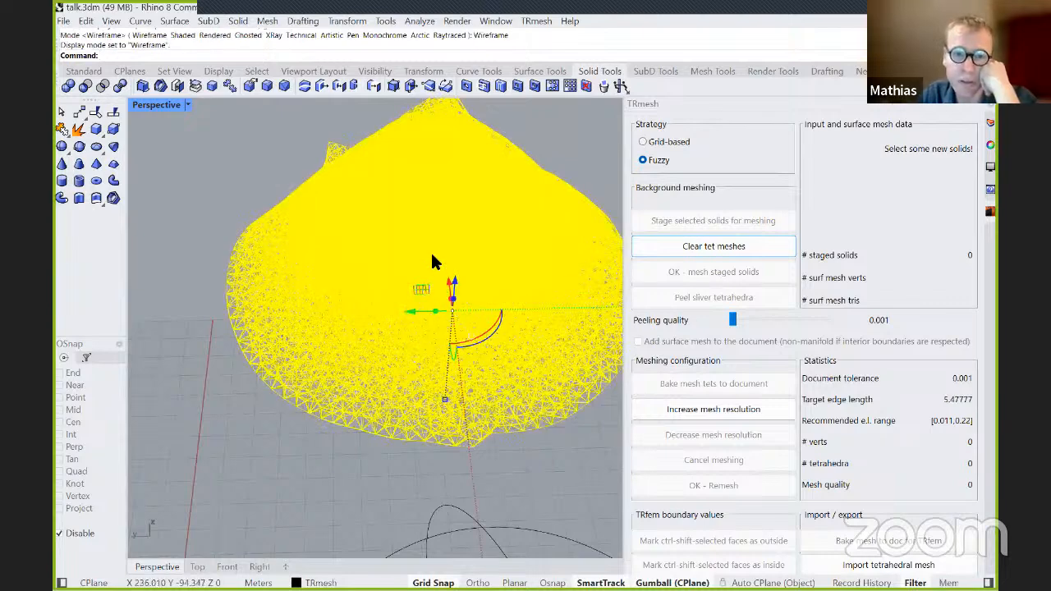
pyautogui.rightClick(433, 257)
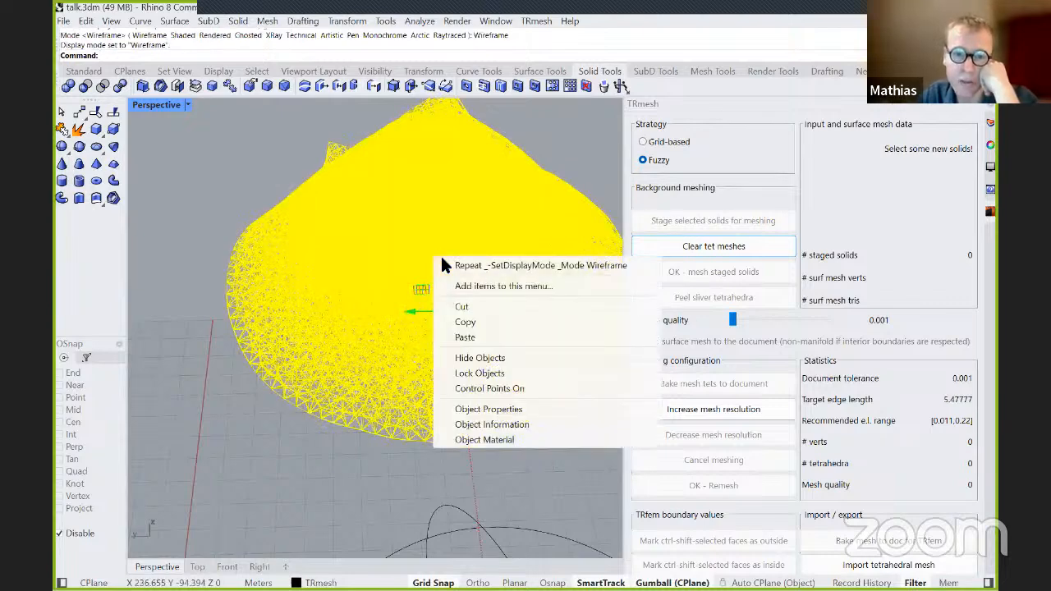
pyautogui.click(509, 410)
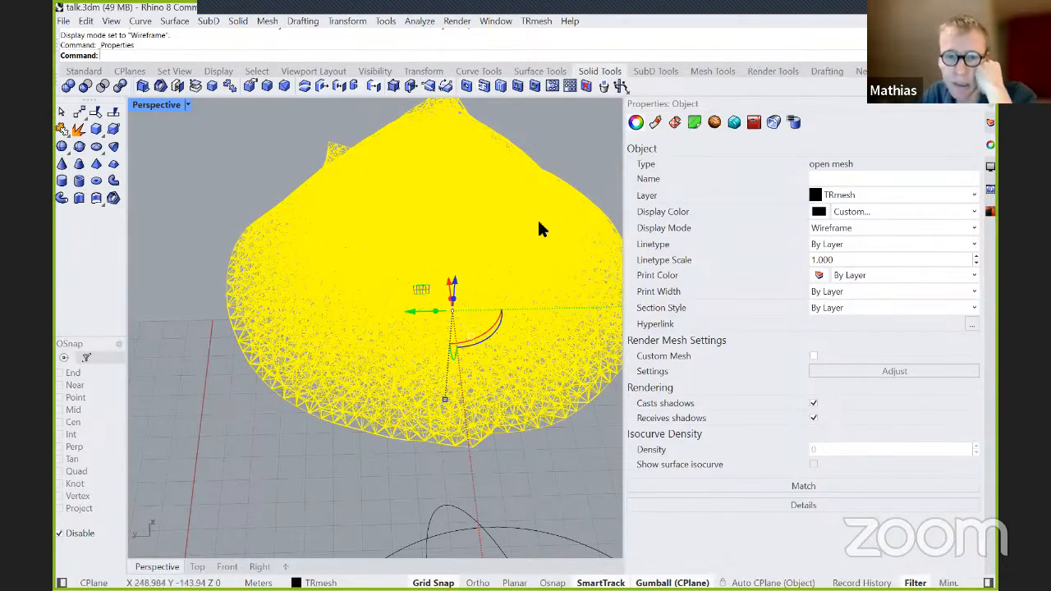
pyautogui.scroll(2, 476, 168)
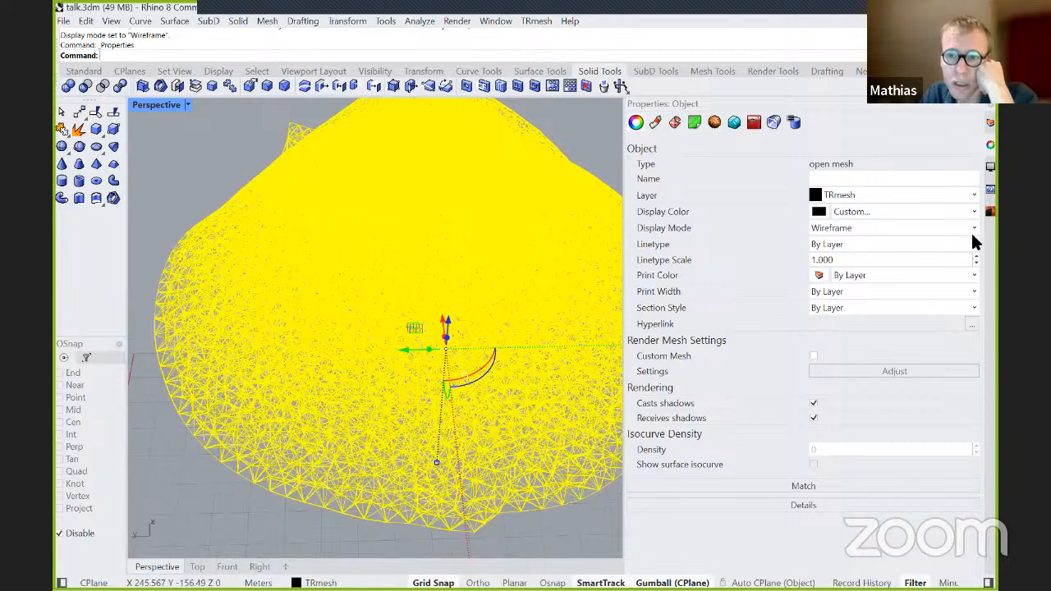
pyautogui.click(974, 229)
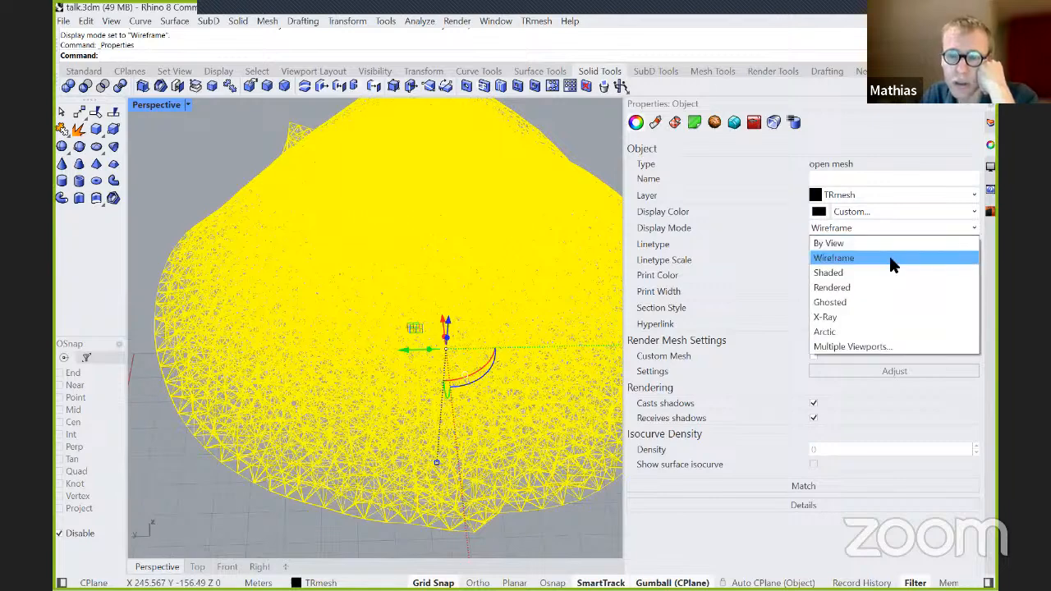
pyautogui.click(827, 273)
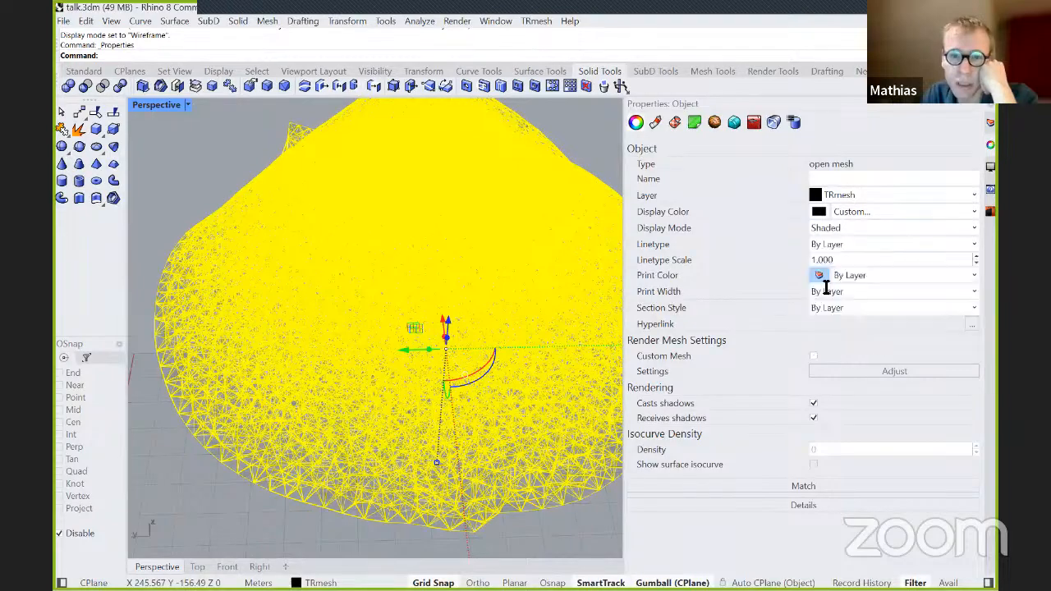
pyautogui.click(257, 503)
# Examine the shaded cone mesh up close and go through the viewport's display modes, keeping Wireframe.
pyautogui.scroll(4, 271, 422)
pyautogui.scroll(-4, 436, 313)
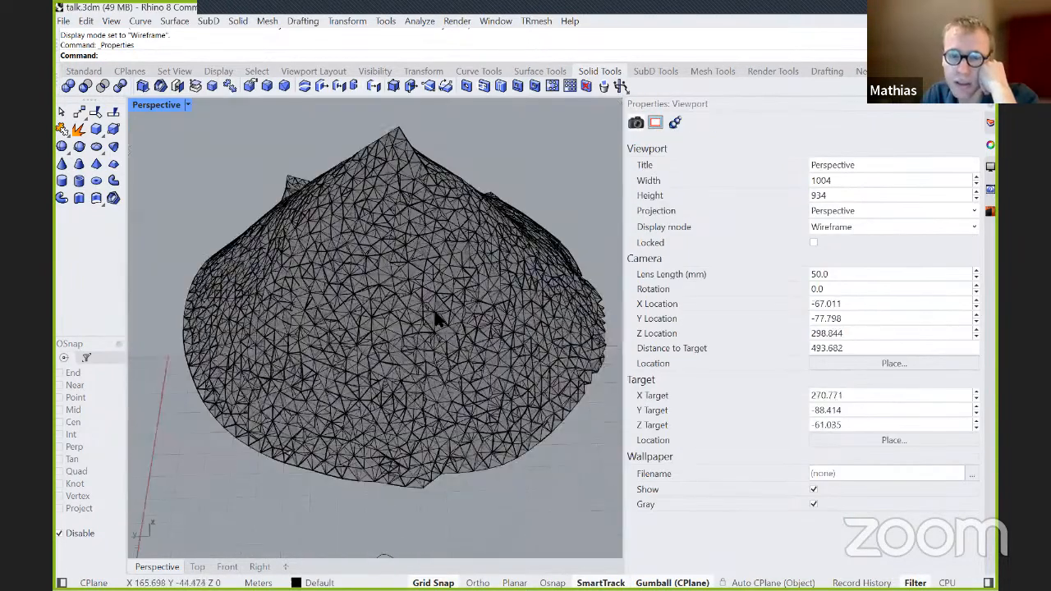
pyautogui.scroll(2, 511, 295)
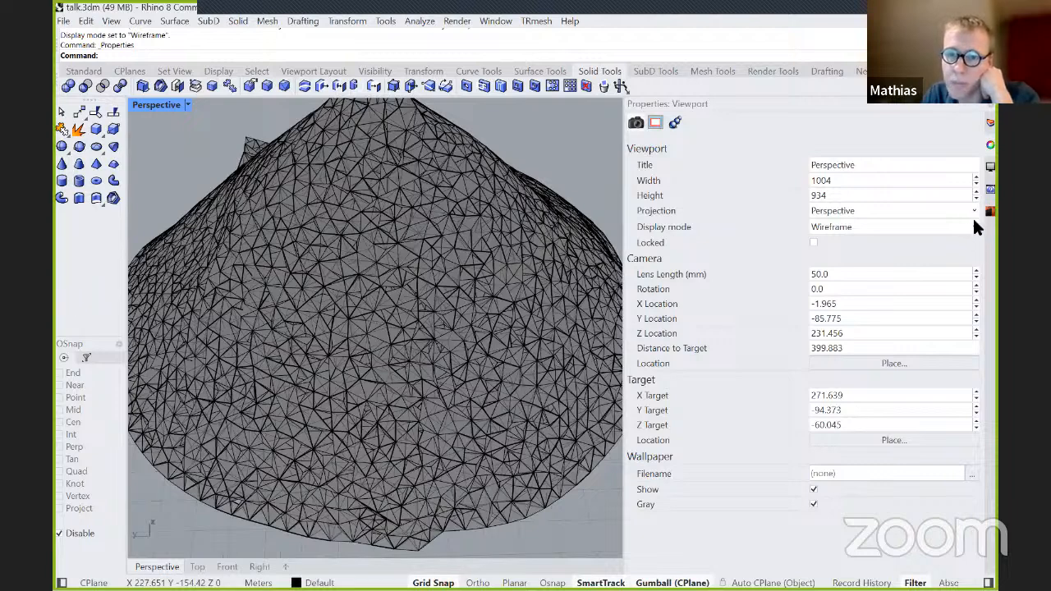
pyautogui.click(972, 225)
pyautogui.click(950, 238)
pyautogui.scroll(-2, 322, 294)
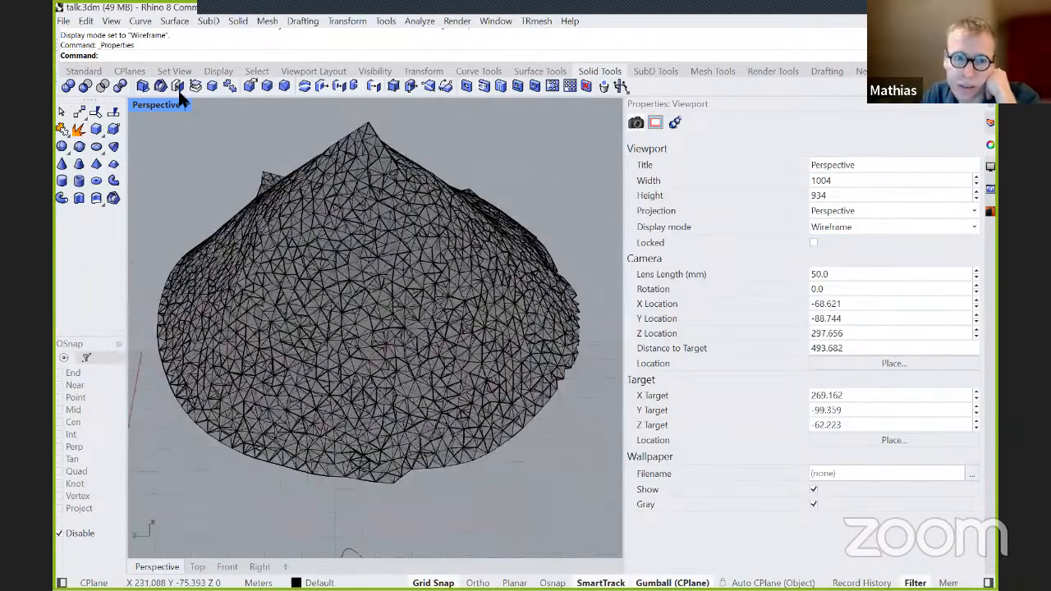
pyautogui.click(187, 105)
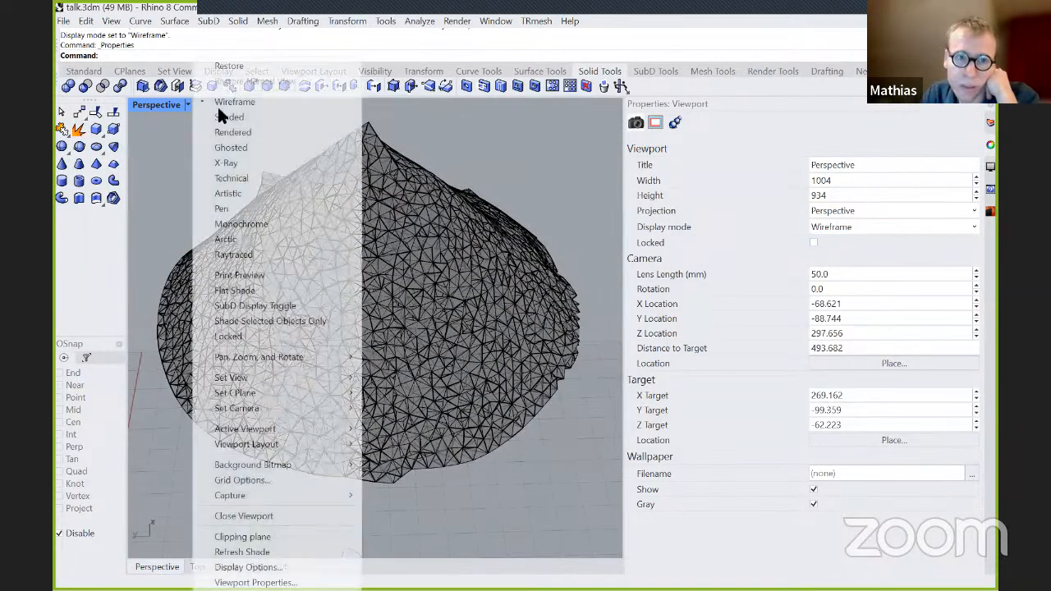
pyautogui.click(241, 104)
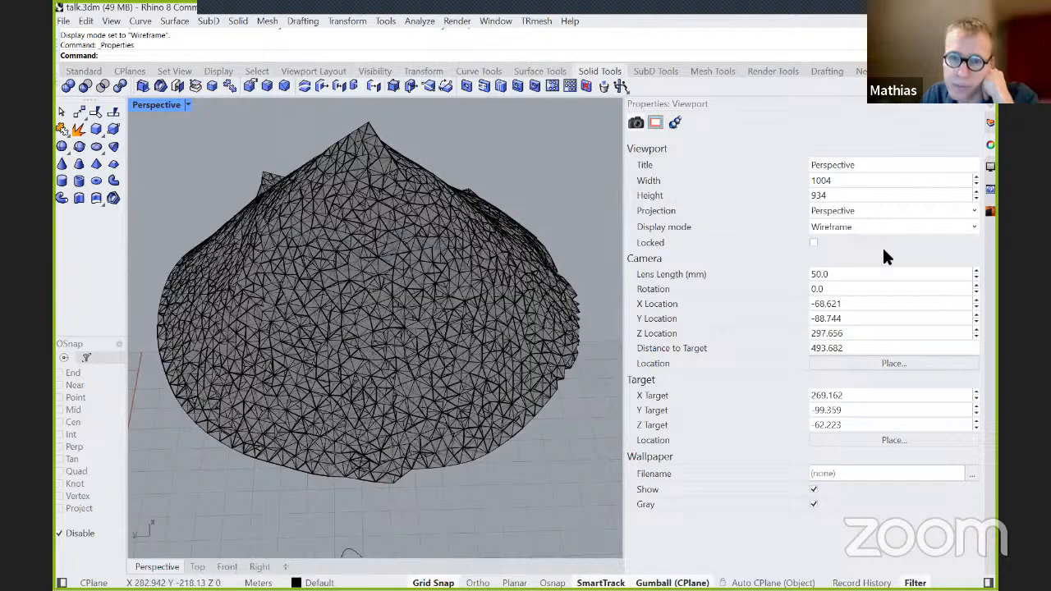
# Examine the shaded cone mesh from several sides, including its tip and jagged base edge.
pyautogui.scroll(-4, 400, 396)
pyautogui.moveTo(400, 396); pyautogui.dragTo(816, 265, button='right')
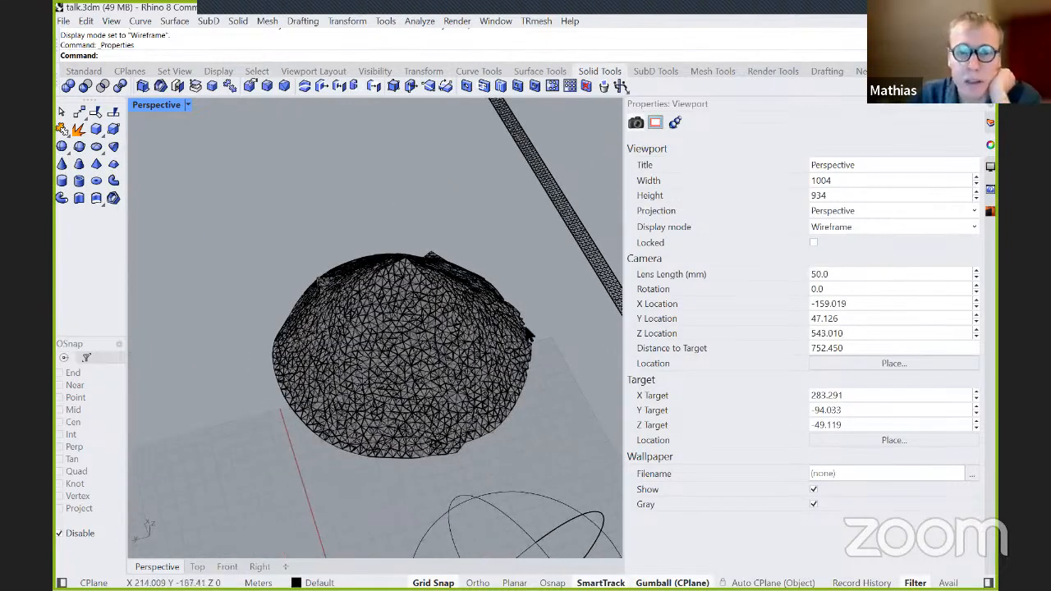
pyautogui.click(972, 225)
pyautogui.click(402, 325)
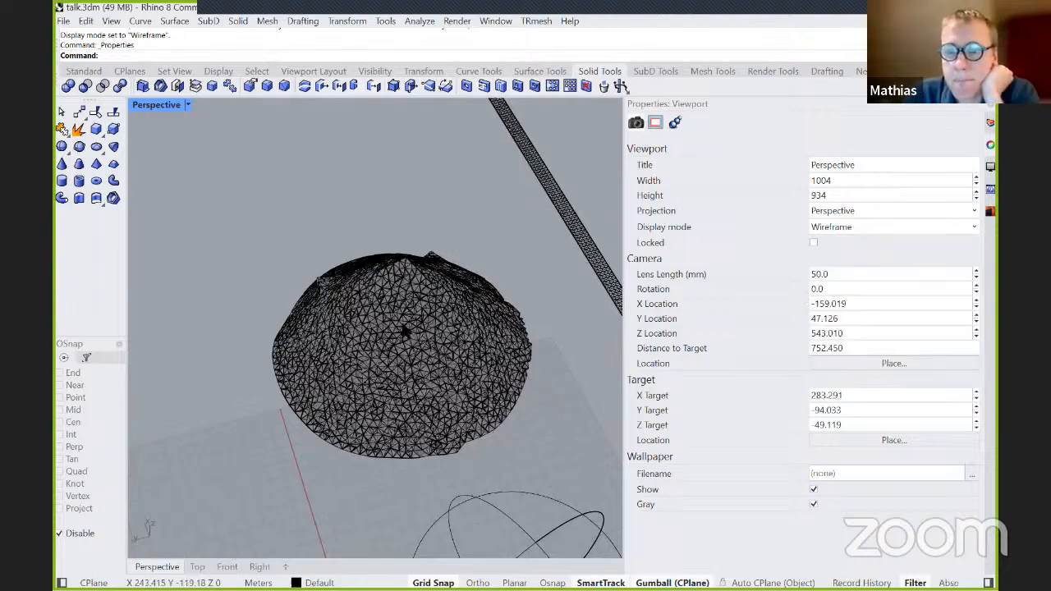
pyautogui.scroll(2, 419, 339)
pyautogui.click(187, 105)
pyautogui.click(432, 435)
pyautogui.scroll(-5, 432, 435)
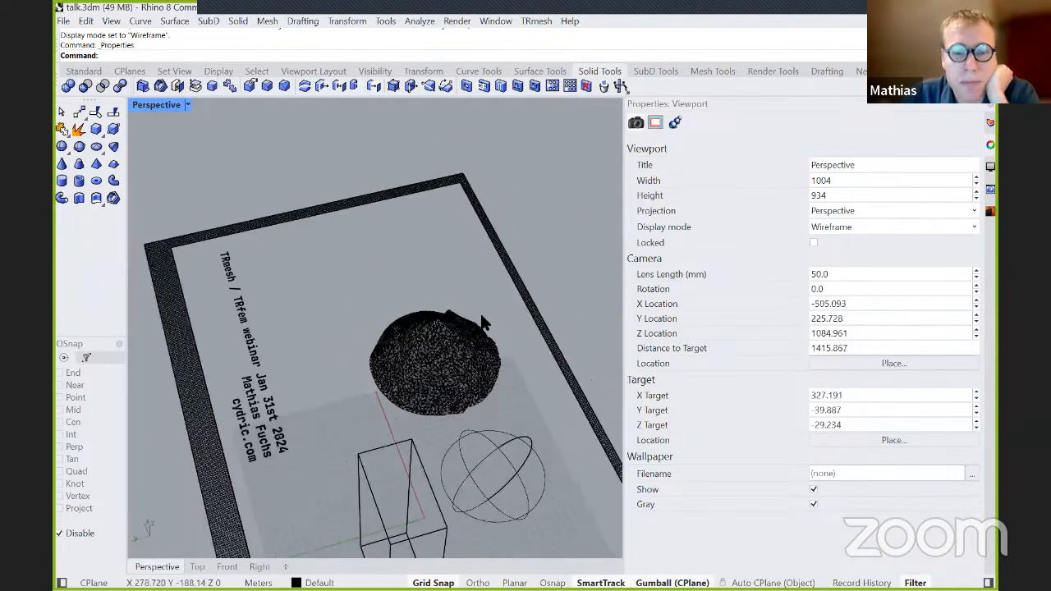
pyautogui.moveTo(486, 378); pyautogui.dragTo(533, 335, button='right')
pyautogui.scroll(-3, 585, 305)
pyautogui.scroll(4, 402, 371)
pyautogui.scroll(5, 475, 333)
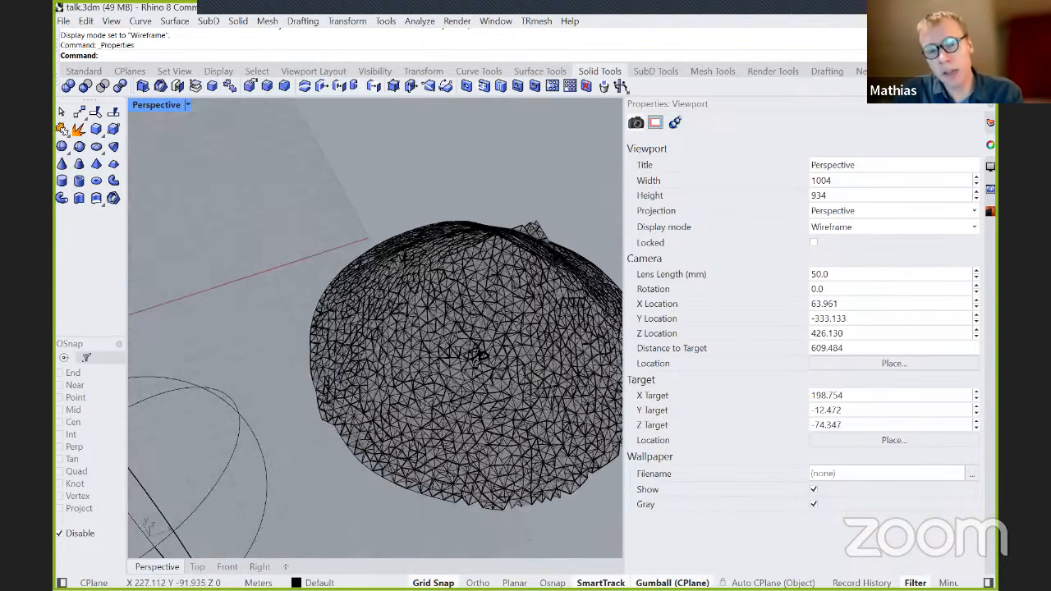
# Delete the baked cone mesh beside the sphere.
pyautogui.moveTo(475, 333); pyautogui.dragTo(435, 367, button='right')
pyautogui.scroll(-1, 497, 337)
pyautogui.scroll(-6, 508, 342)
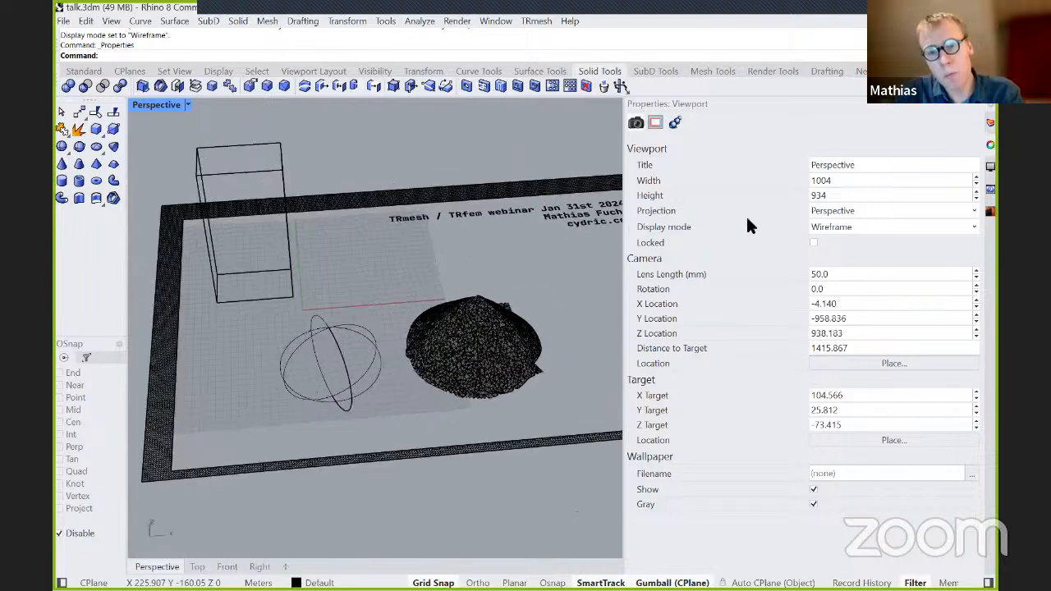
pyautogui.click(477, 360)
pyautogui.press('Delete')
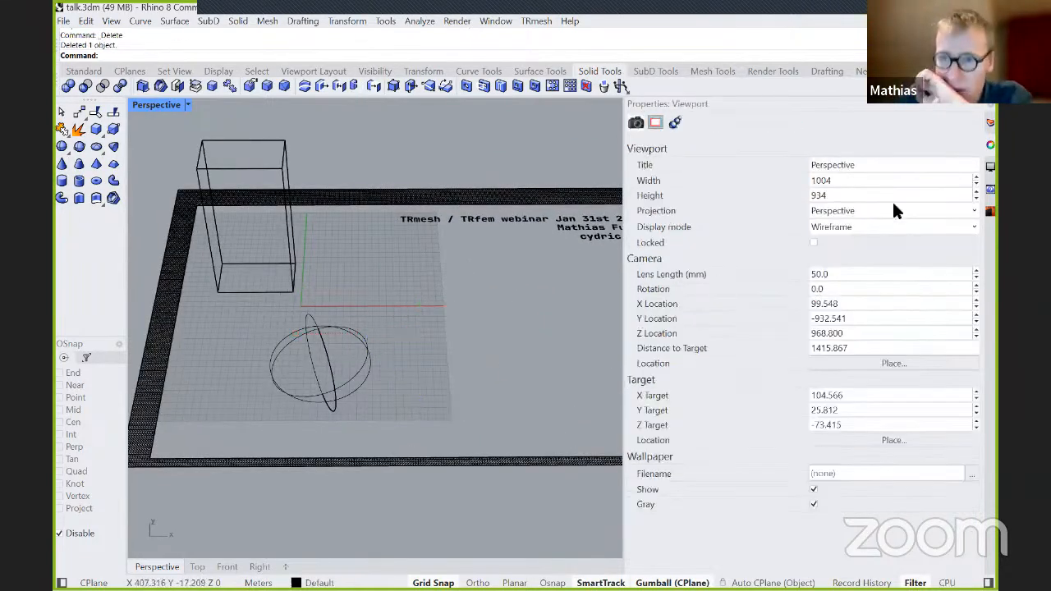
# Hide the "Simple objects to mesh" layer and show the "Final" layer.
pyautogui.click(989, 123)
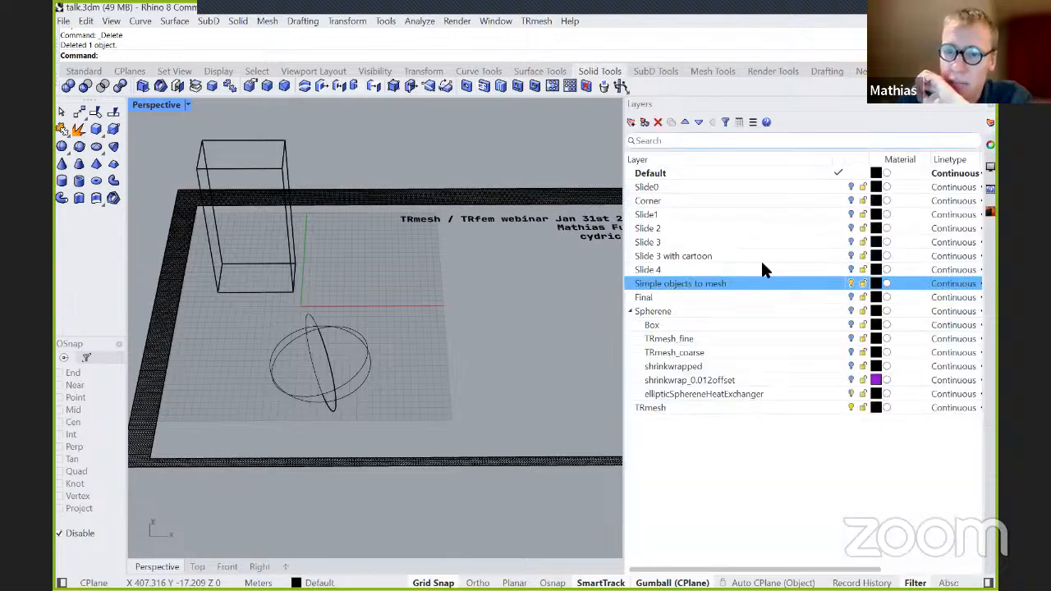
pyautogui.click(852, 285)
pyautogui.click(851, 297)
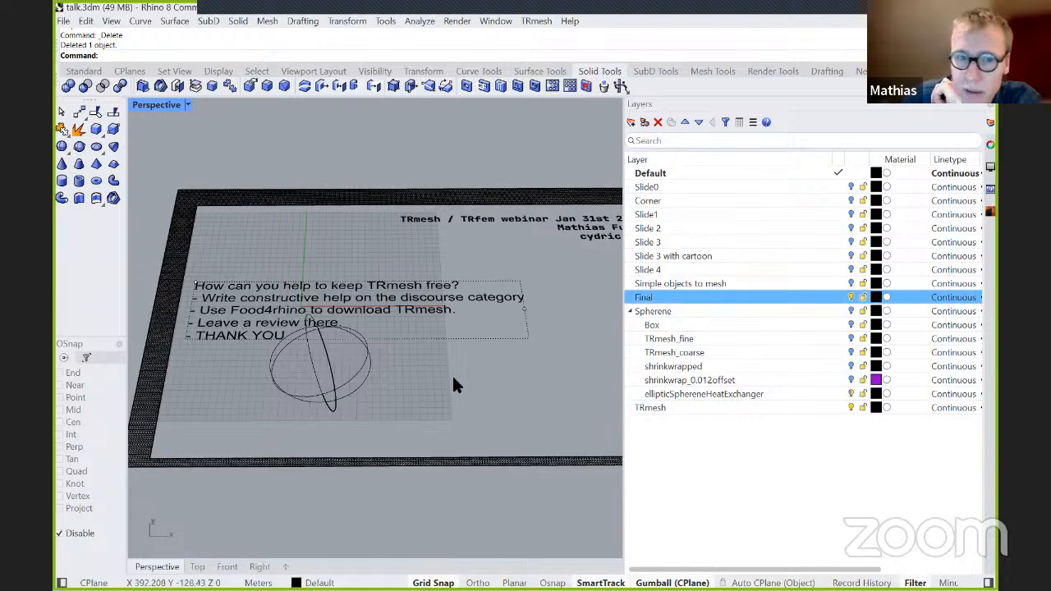
# Delete the leftover sphere overlapping the slide text.
pyautogui.click(348, 384)
pyautogui.moveTo(485, 387); pyautogui.dragTo(417, 422, button='right')
pyautogui.press('Delete')
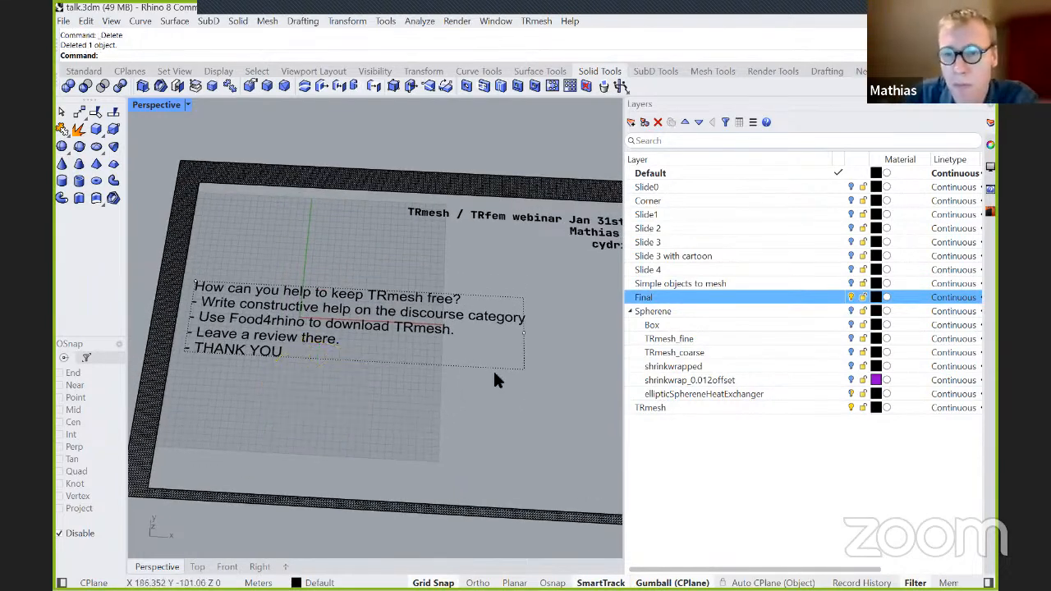
# Hide the "Final" layer, show the "Spherene" layer and bring its porous heat exchanger mesh into view.
pyautogui.click(850, 297)
pyautogui.click(851, 311)
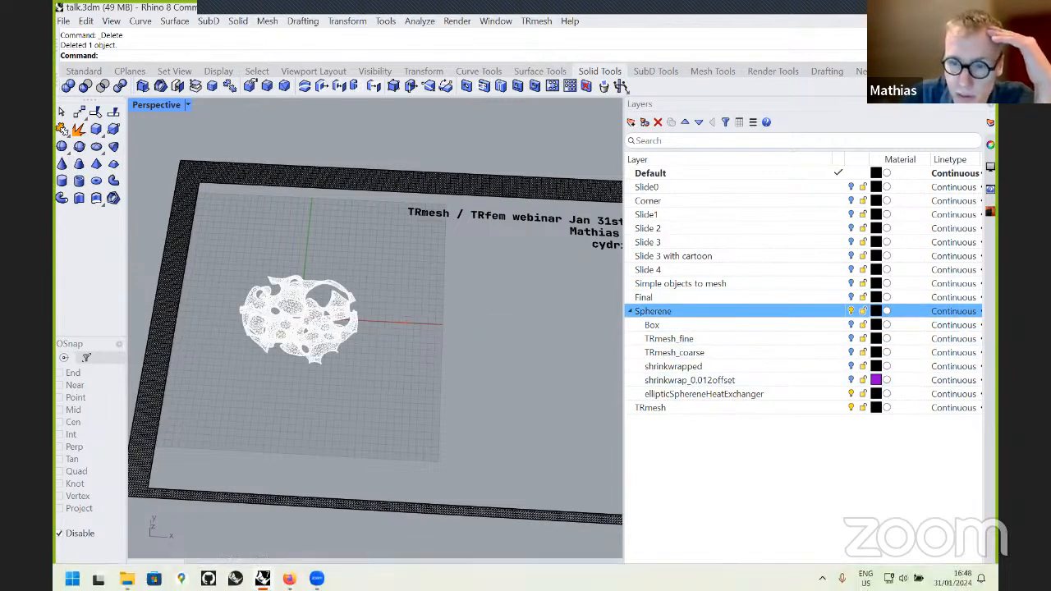
pyautogui.scroll(-2, 239, 365)
pyautogui.scroll(5, 362, 318)
pyautogui.moveTo(364, 316)
pyautogui.mouseDown(button='right')
pyautogui.moveTo(378, 364)
pyautogui.moveTo(395, 300)
pyautogui.moveTo(371, 321)
pyautogui.mouseUp(button='right')
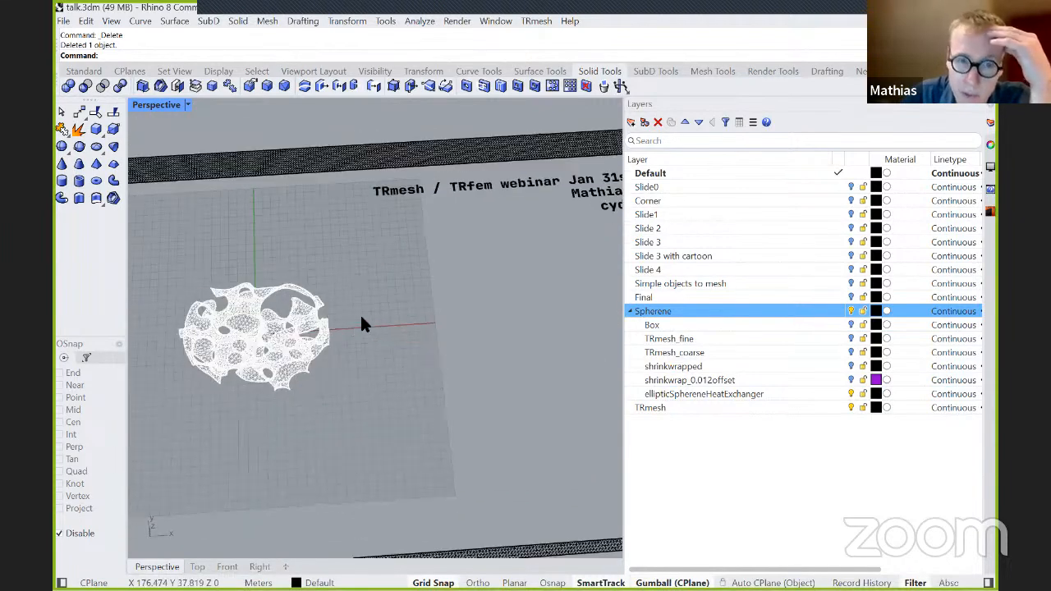
pyautogui.scroll(4, 238, 340)
pyautogui.moveTo(413, 269); pyautogui.dragTo(413, 269, button='right')
pyautogui.scroll(-2, 348, 210)
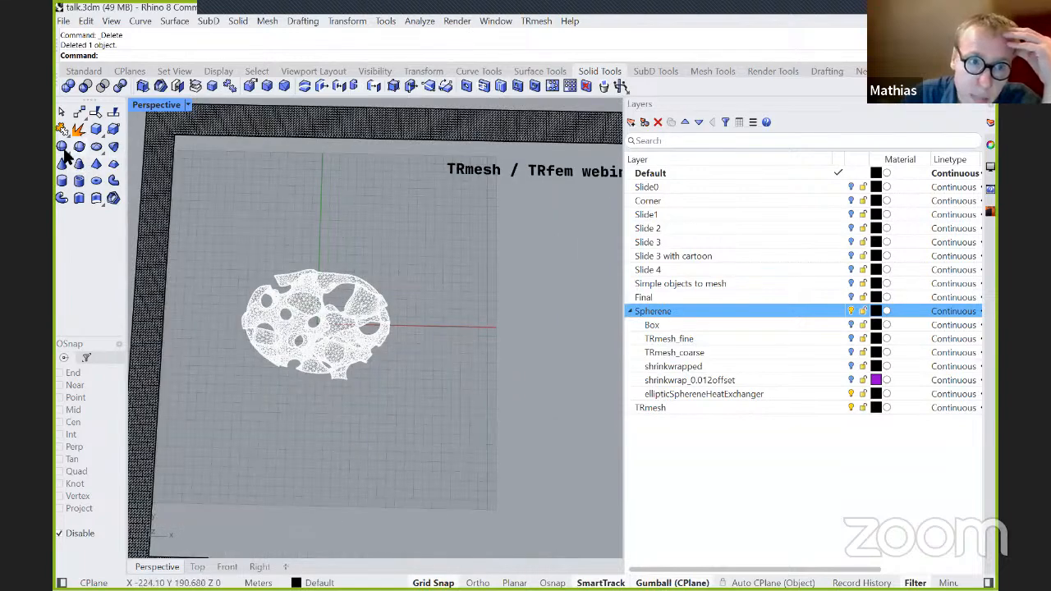
# Create a tall solid box whose rectangular base surrounds the Spherene mesh.
pyautogui.click(96, 130)
pyautogui.click(215, 238)
pyautogui.click(429, 402)
pyautogui.click(443, 363)
# Lower the new box vertically so it encloses the Spherene mesh, and open the TRmesh settings with it selected.
pyautogui.moveTo(463, 447); pyautogui.dragTo(438, 198, button='right')
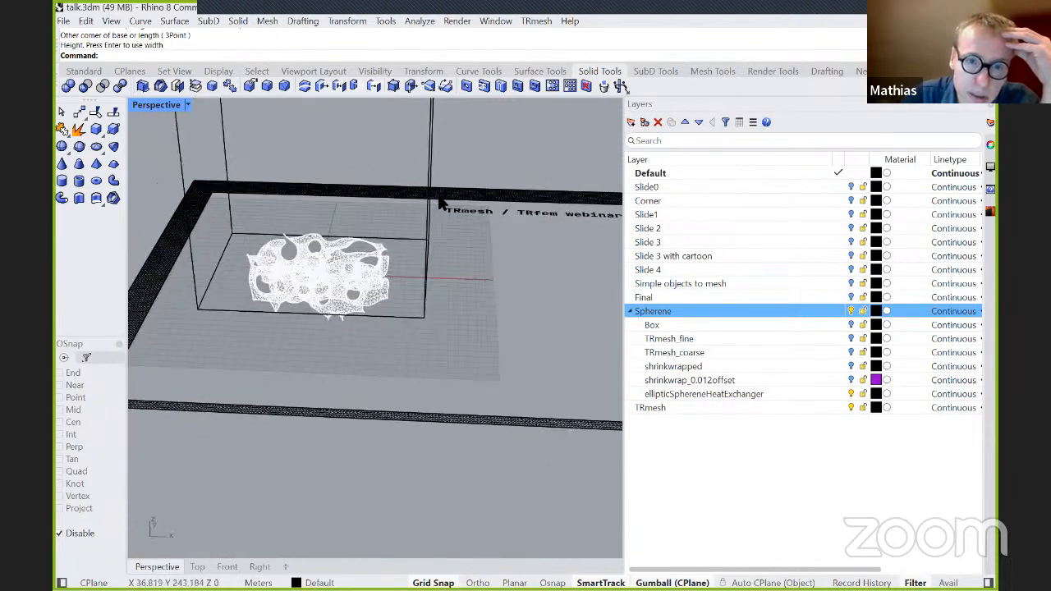
pyautogui.click(432, 177)
pyautogui.moveTo(471, 321); pyautogui.dragTo(338, 123, button='right')
pyautogui.moveTo(347, 115); pyautogui.dragTo(351, 239)
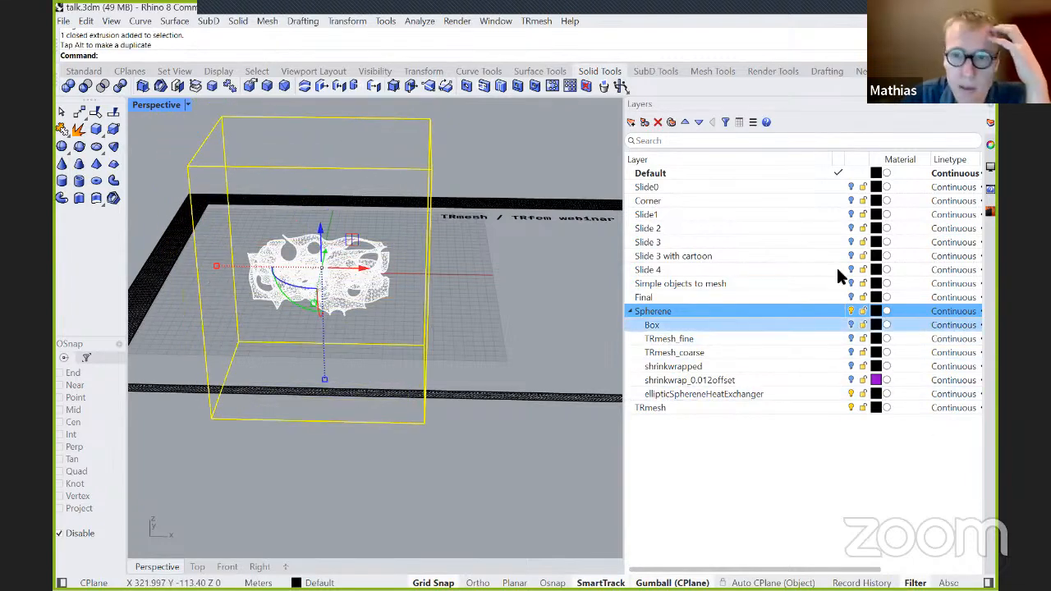
pyautogui.click(989, 216)
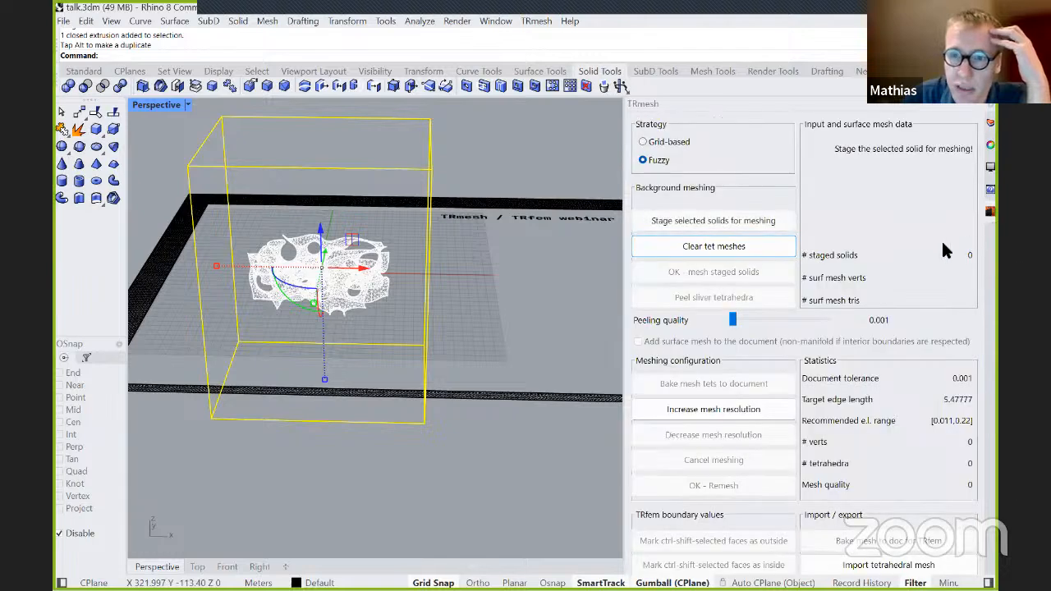
# Tetmesh the selected box with the Fuzzy strategy, bake the mesh to the document for TRfem and hide the TRmesh layer.
pyautogui.click(672, 220)
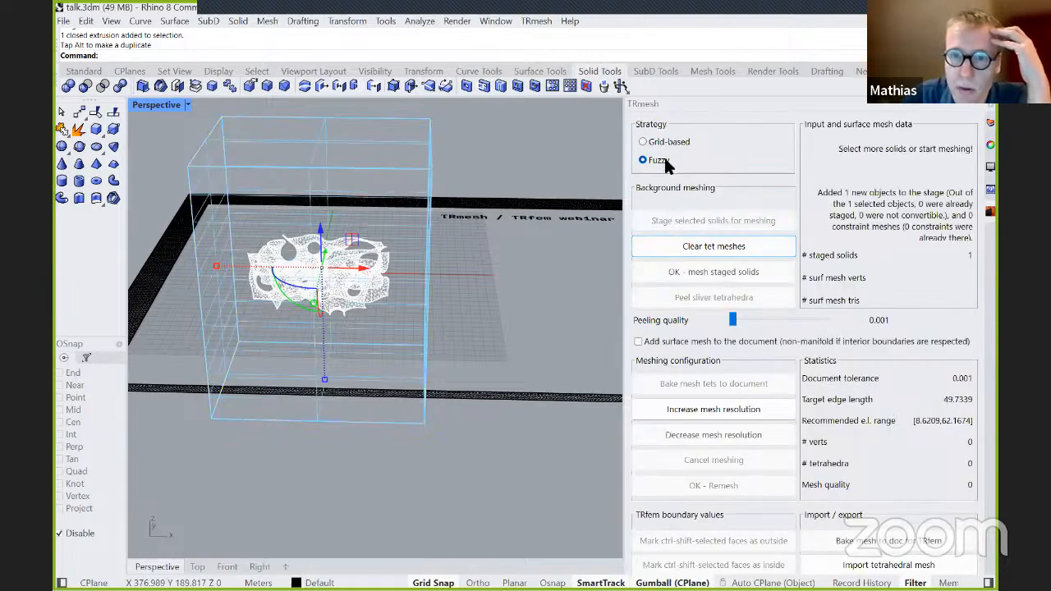
pyautogui.click(707, 274)
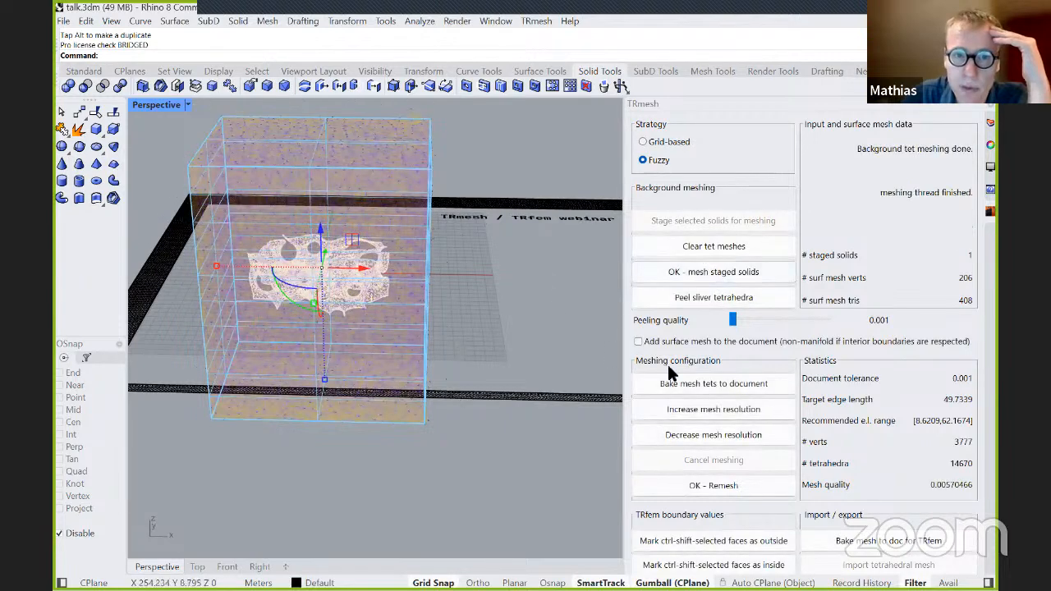
pyautogui.click(892, 541)
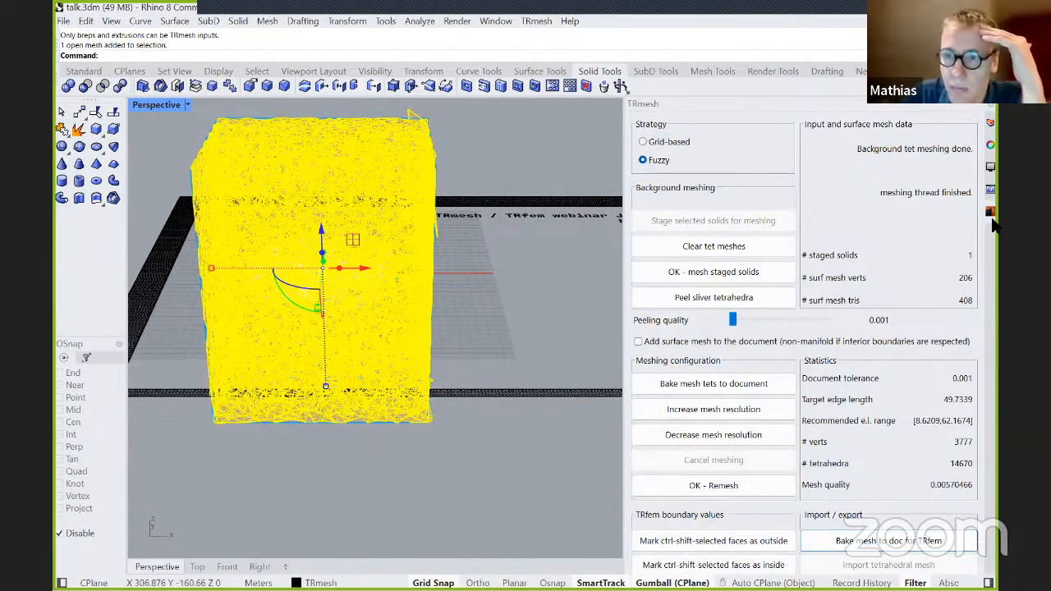
pyautogui.click(991, 213)
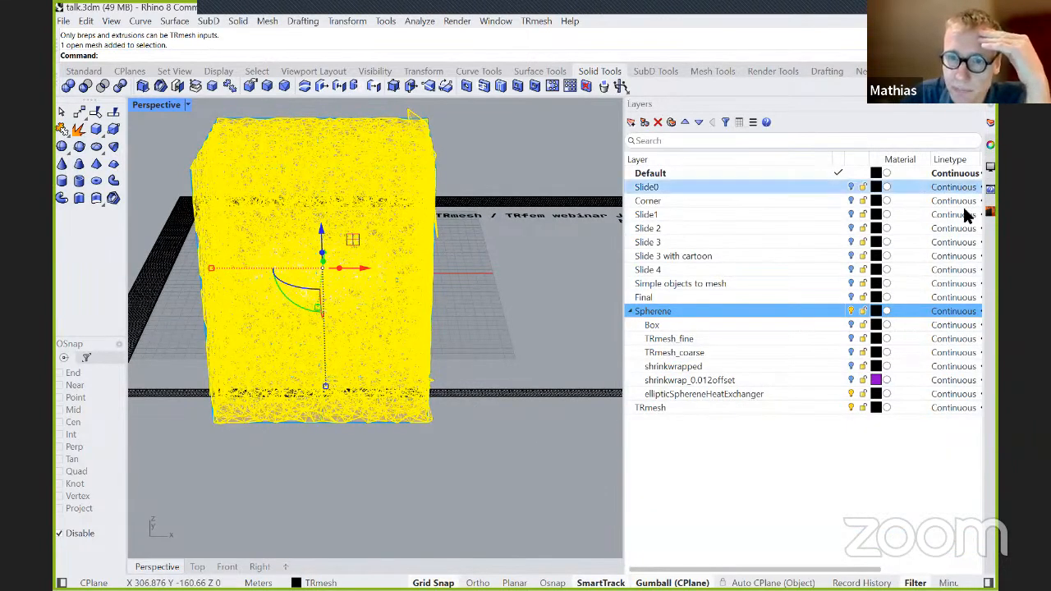
pyautogui.click(850, 407)
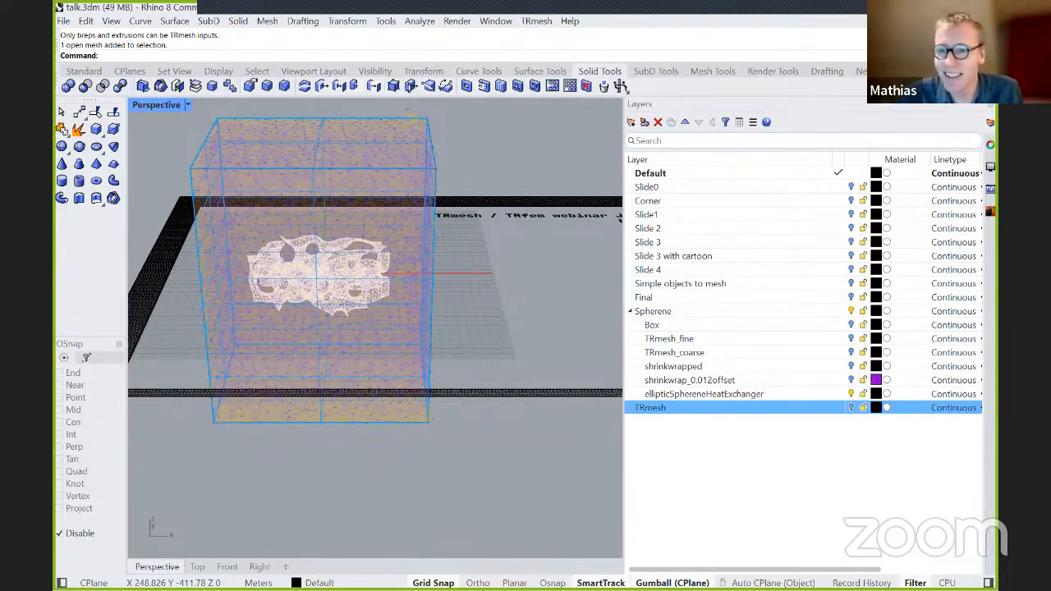
# Switch to the main3 definition in Grasshopper and look over its component graph from the preview end back to the inputs.
pyautogui.hotkey('alt', 'Tab')
pyautogui.scroll(-5, 720, 345)
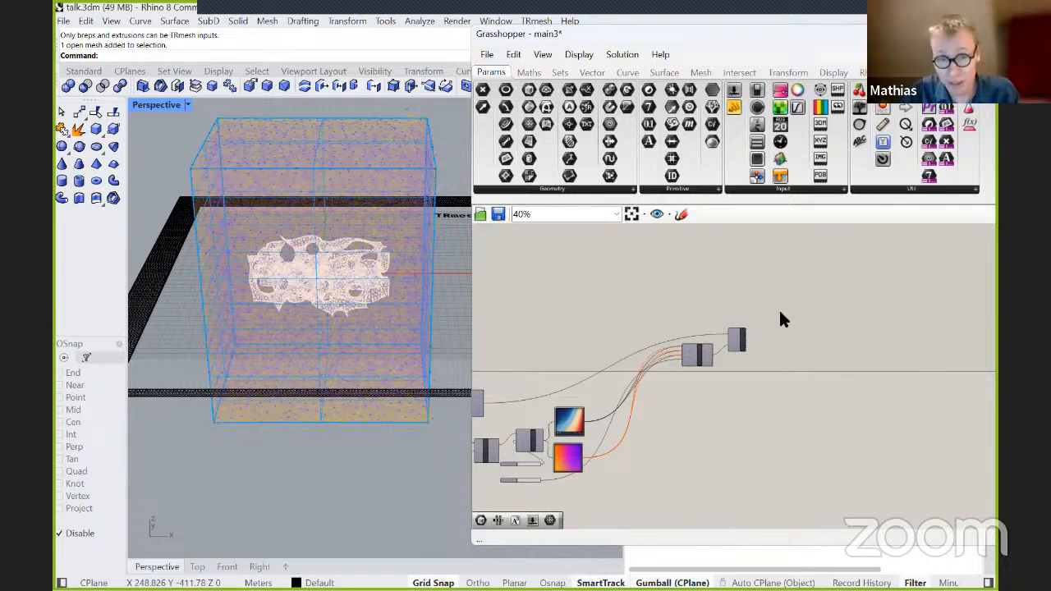
pyautogui.moveTo(584, 272); pyautogui.dragTo(849, 282, button='right')
pyautogui.scroll(-2, 880, 244)
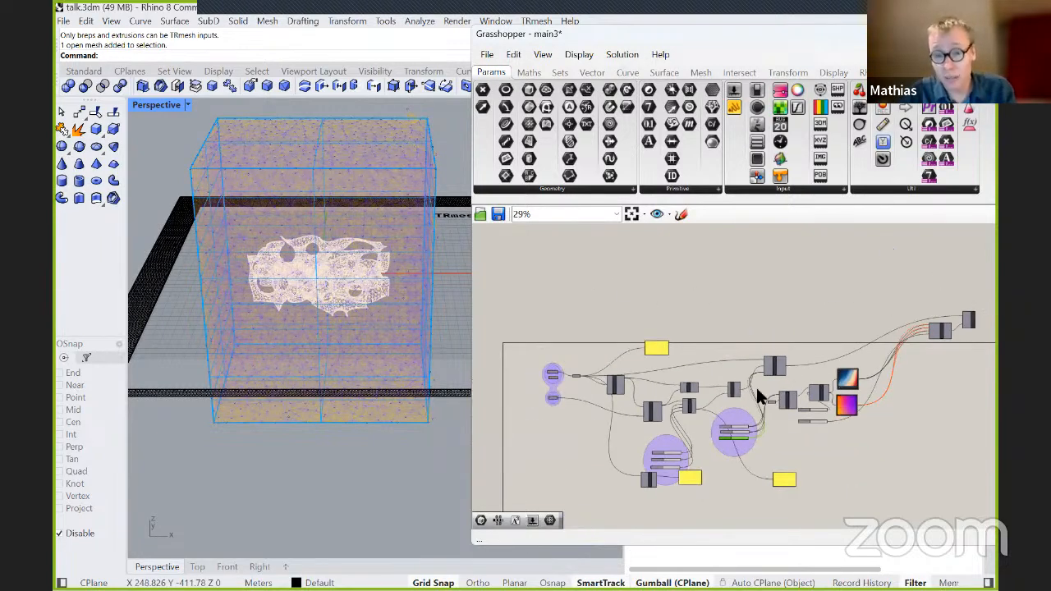
pyautogui.scroll(4, 774, 377)
pyautogui.moveTo(734, 307); pyautogui.dragTo(931, 258, button='right')
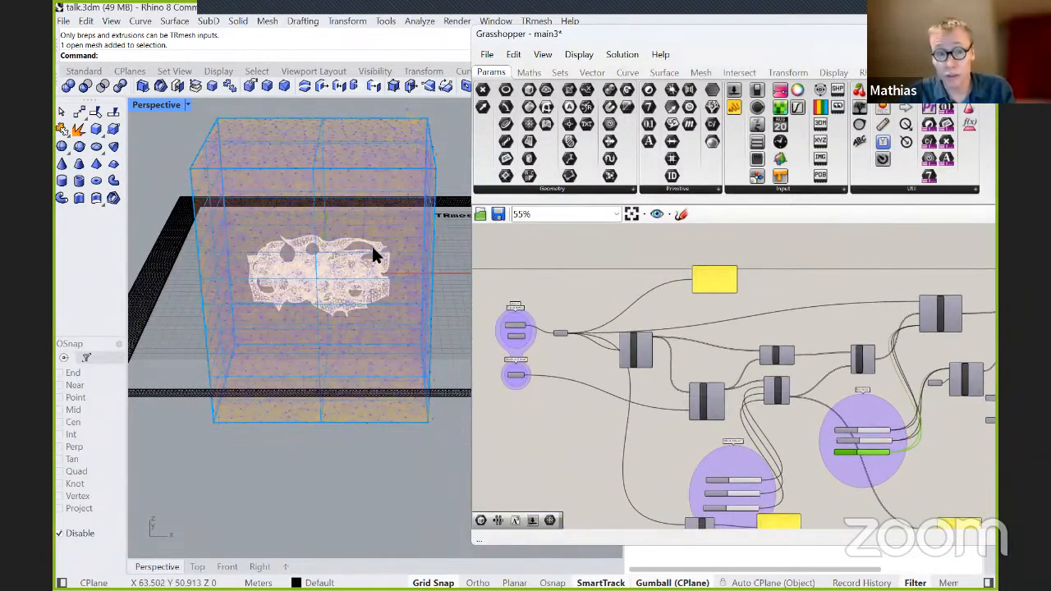
# Examine the heat exchanger inside its box alongside the definition's Coarse mesh, Fine mesh and Distances input parameters.
pyautogui.moveTo(325, 145); pyautogui.dragTo(294, 181, button='right')
pyautogui.moveTo(301, 222); pyautogui.dragTo(396, 239, button='right')
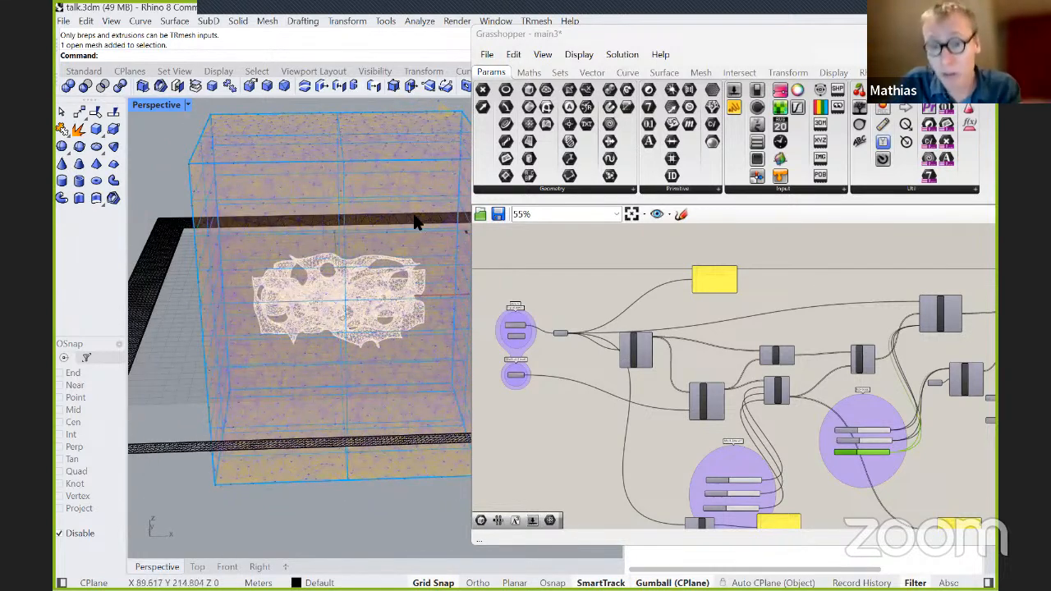
pyautogui.scroll(1, 490, 284)
pyautogui.scroll(1, 535, 328)
pyautogui.moveTo(584, 277); pyautogui.dragTo(755, 424, button='right')
pyautogui.scroll(2, 761, 384)
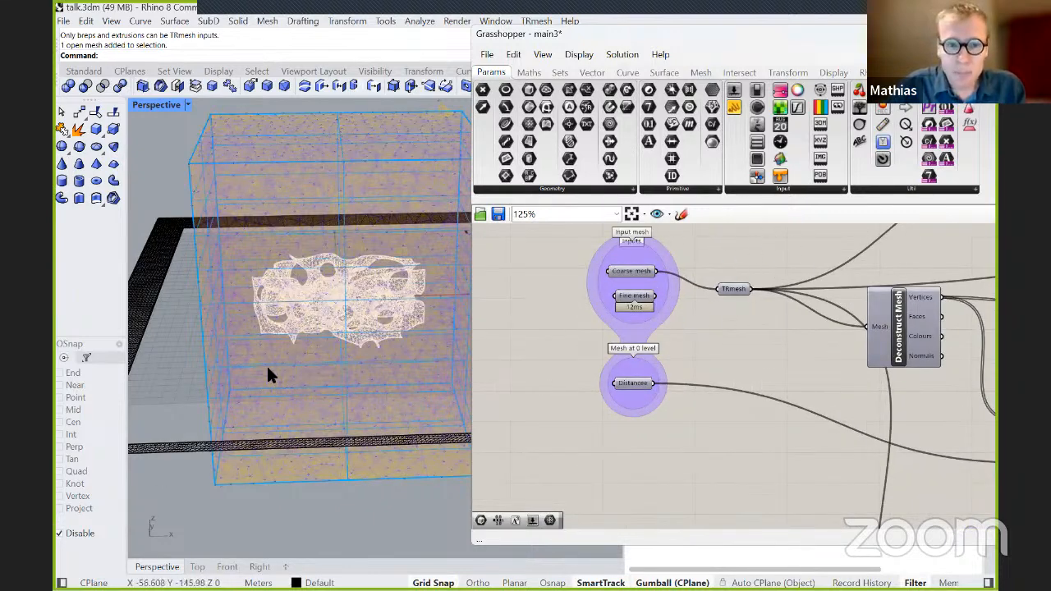
pyautogui.scroll(-2, 274, 350)
pyautogui.scroll(2, 659, 321)
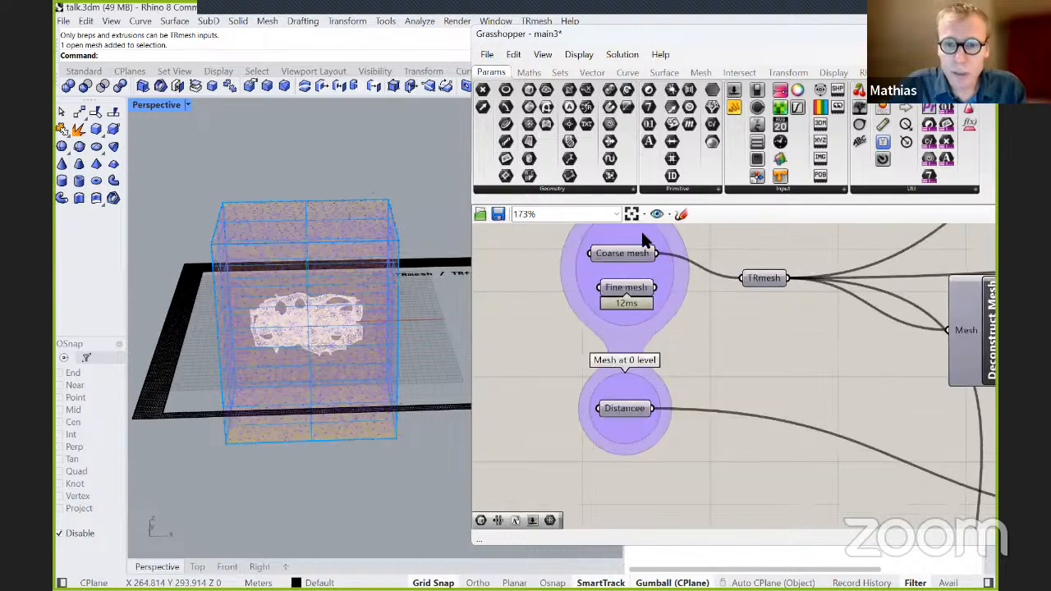
pyautogui.moveTo(644, 259)
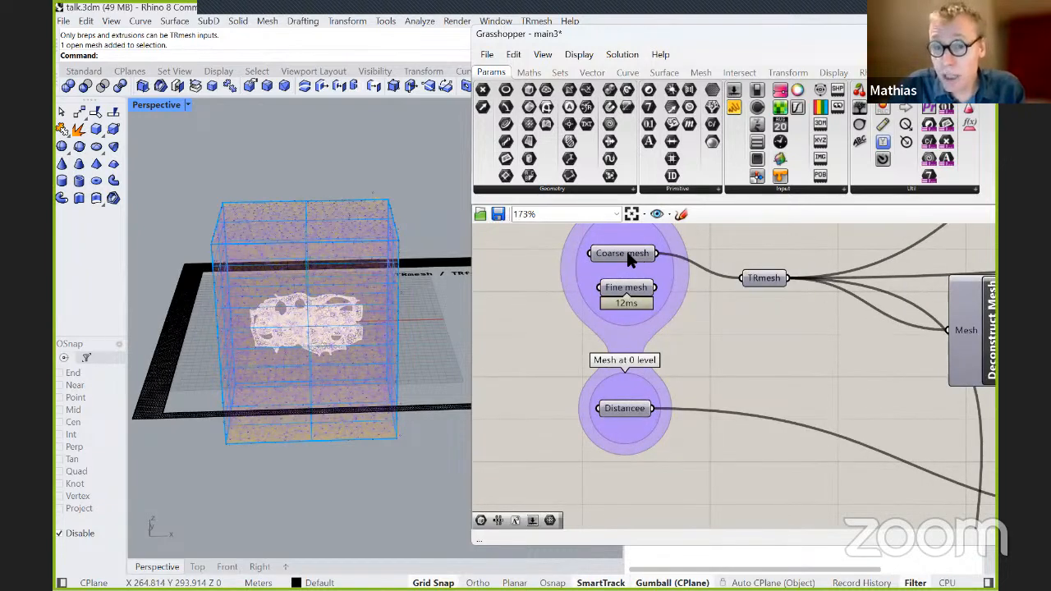
pyautogui.scroll(-2, 795, 349)
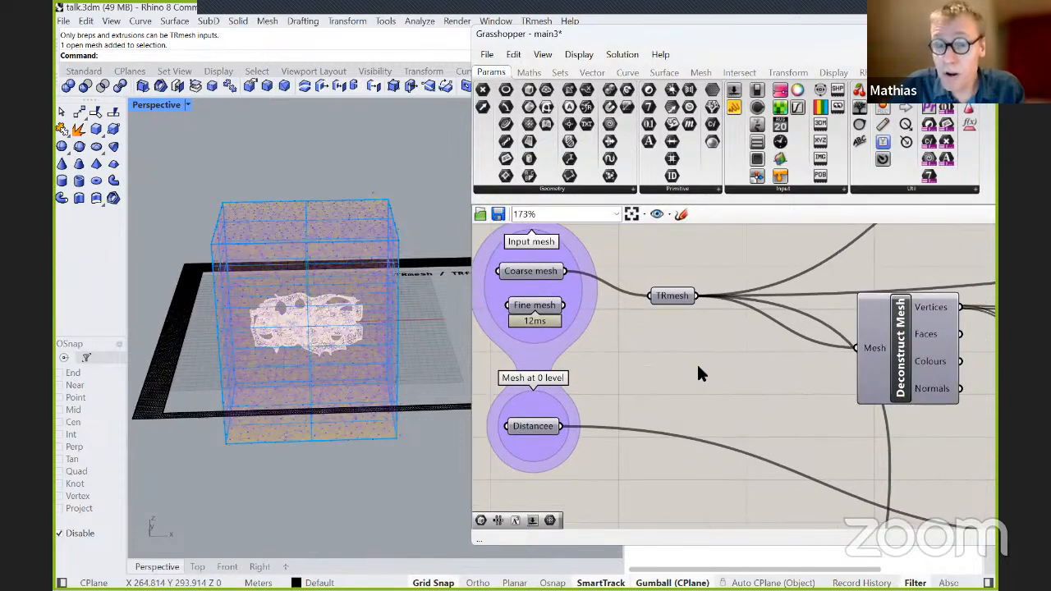
# Uncover the Rhino layer list, delete the TRmesh layer with its baked mesh and show the TRmesh_coarse layer.
pyautogui.moveTo(761, 36); pyautogui.dragTo(898, 467)
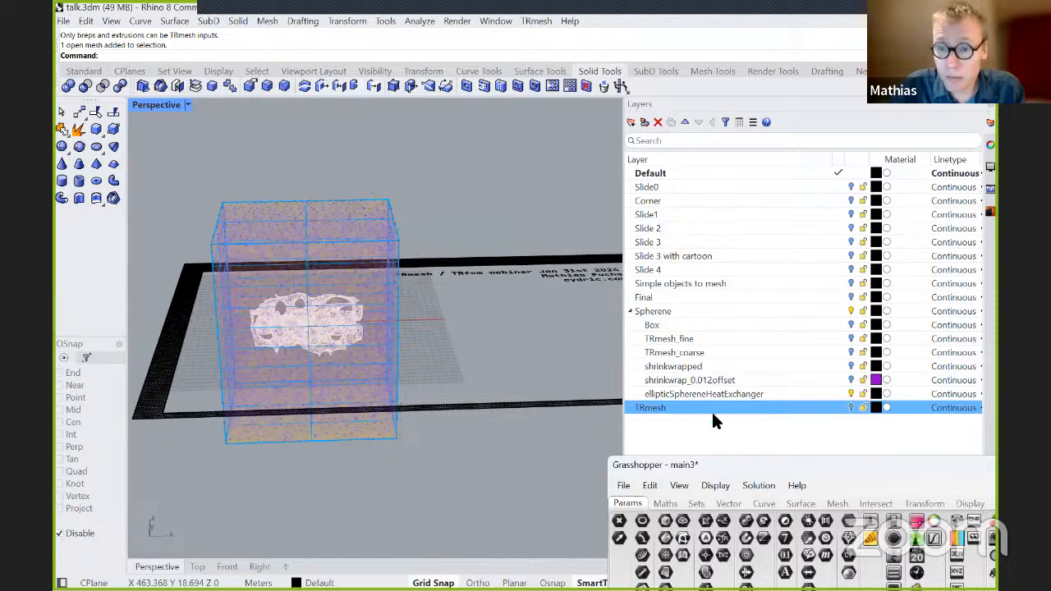
pyautogui.rightClick(680, 405)
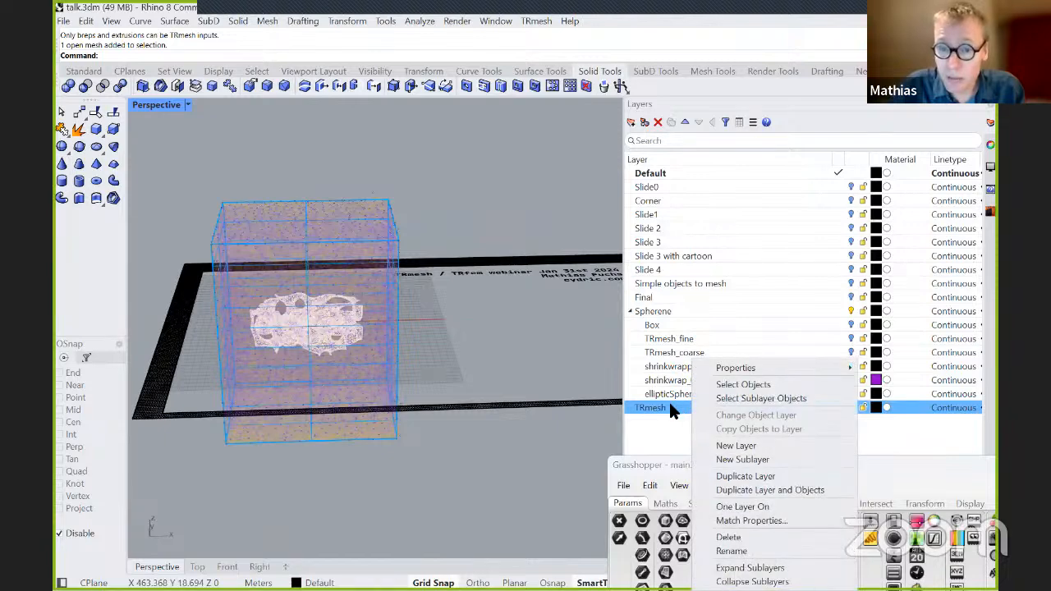
pyautogui.click(735, 536)
pyautogui.click(492, 338)
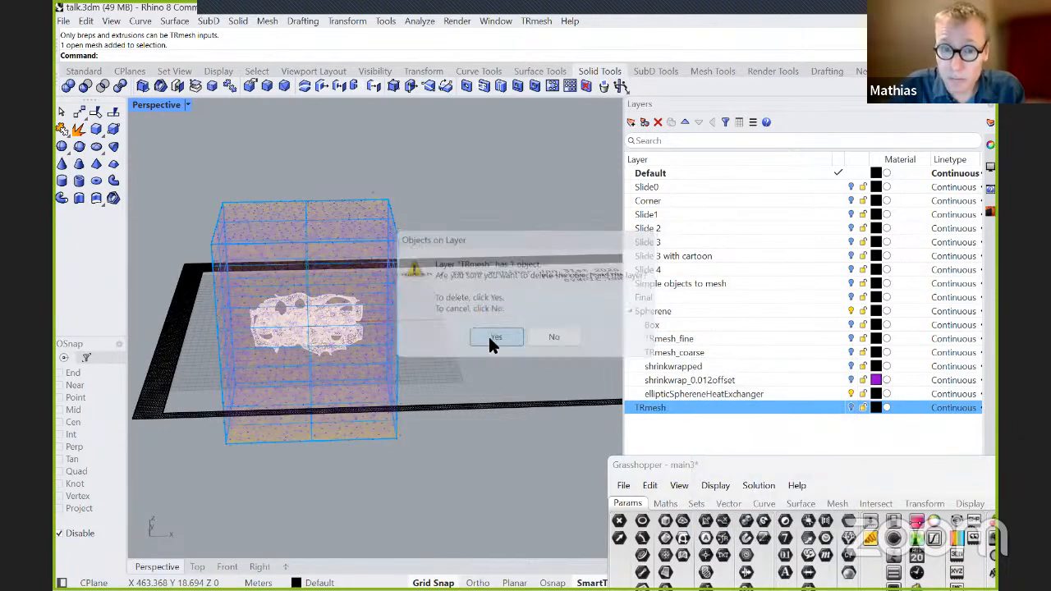
pyautogui.click(850, 352)
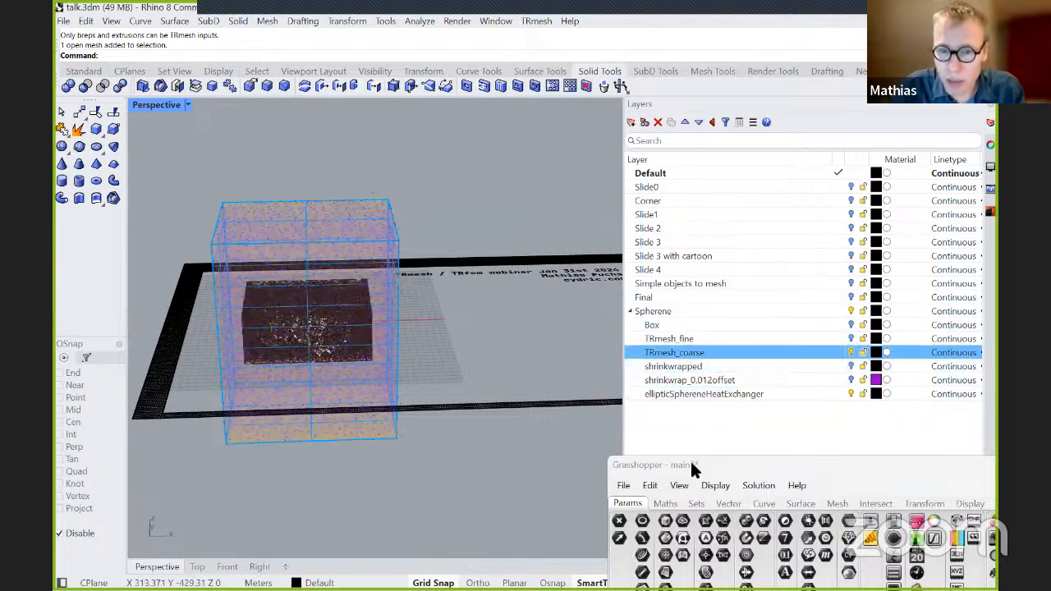
# Clear the TRmesh tet meshes and delete the solid box surrounding the Spherene geometry.
pyautogui.click(990, 213)
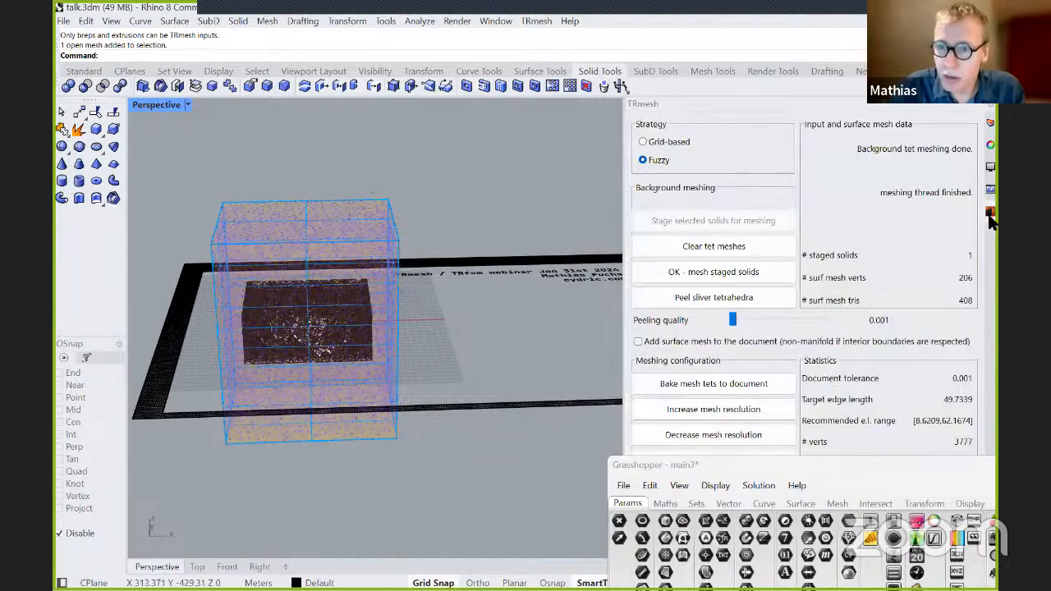
pyautogui.click(720, 248)
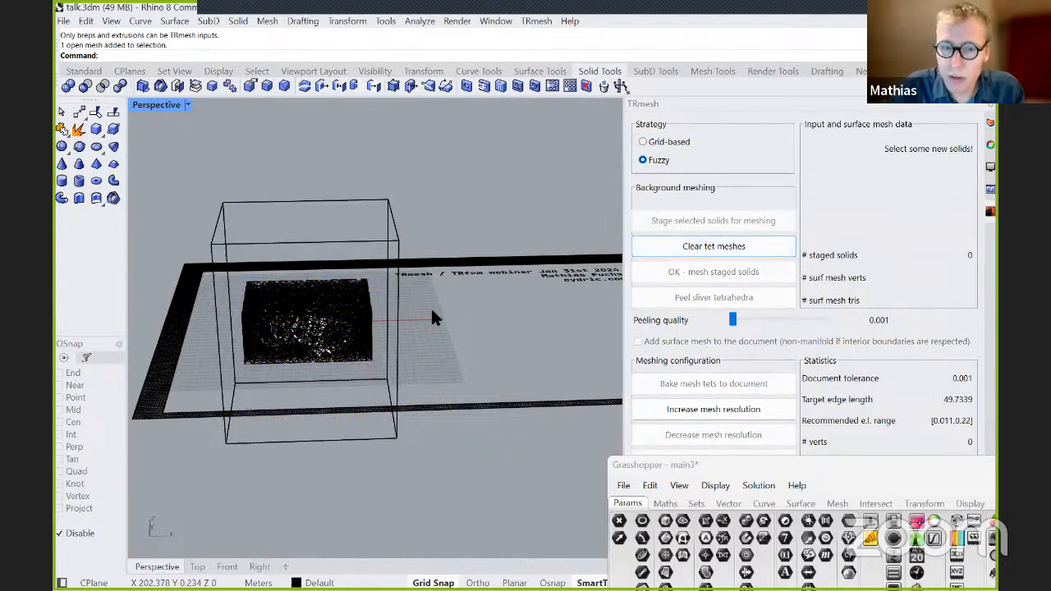
pyautogui.click(358, 241)
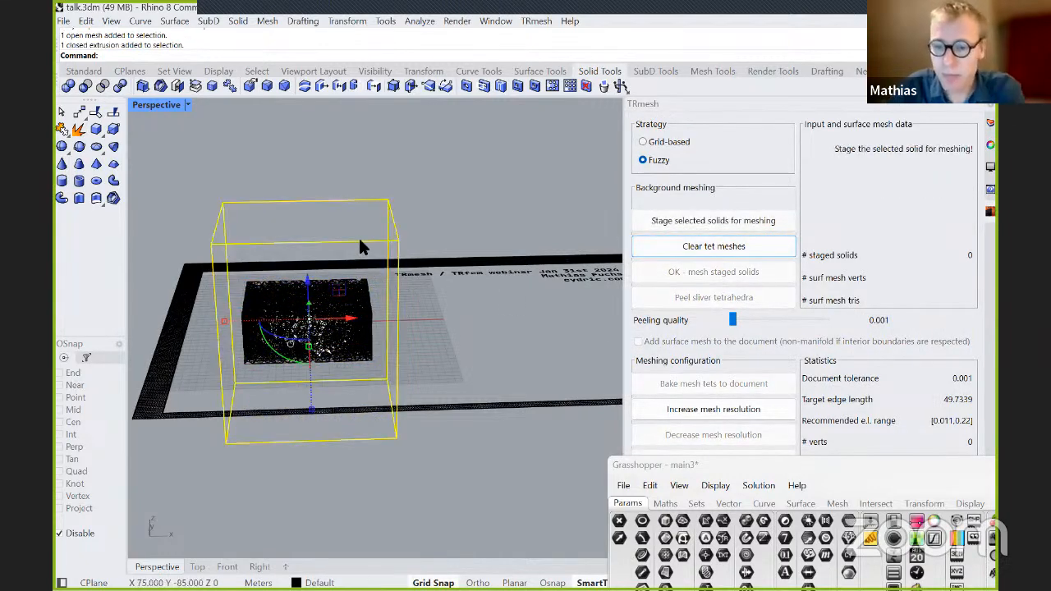
pyautogui.press('Delete')
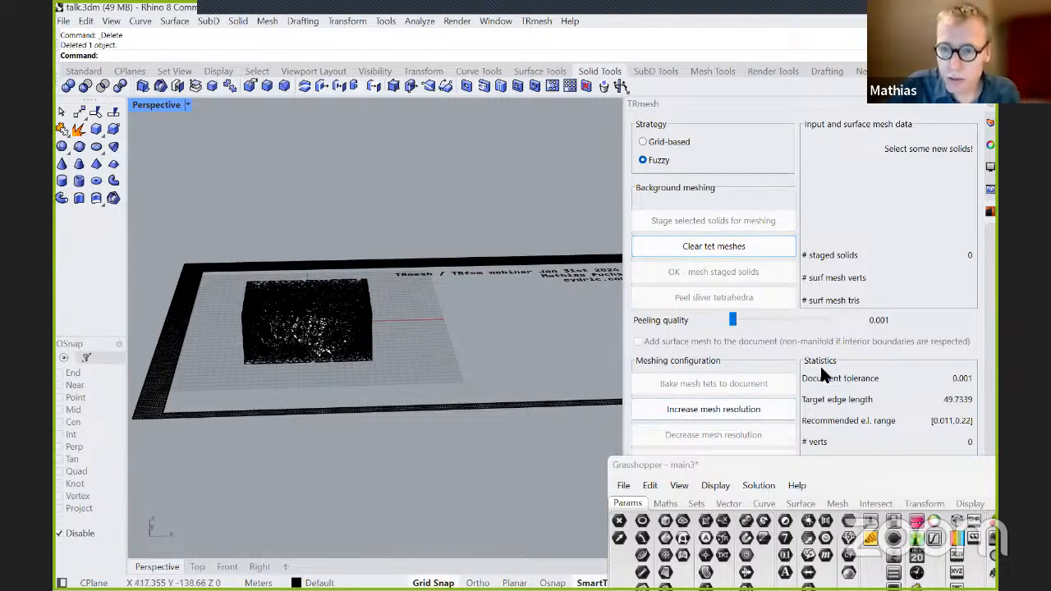
# Select the coarse tetrahedral mesh in the viewport and open the options of Grasshopper's Coarse mesh parameter.
pyautogui.click(991, 141)
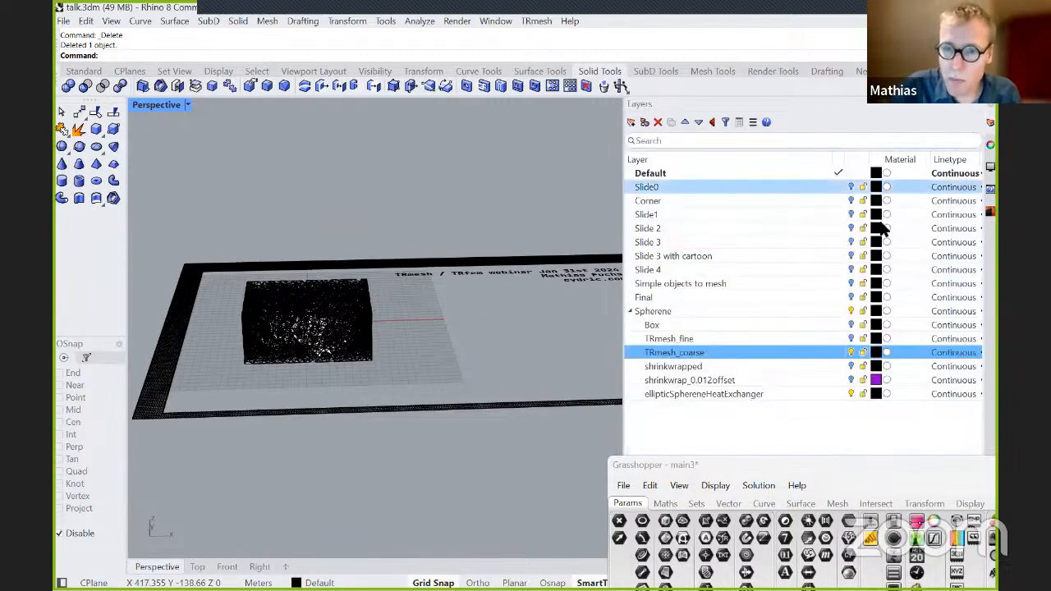
pyautogui.moveTo(486, 361); pyautogui.dragTo(481, 387, button='right')
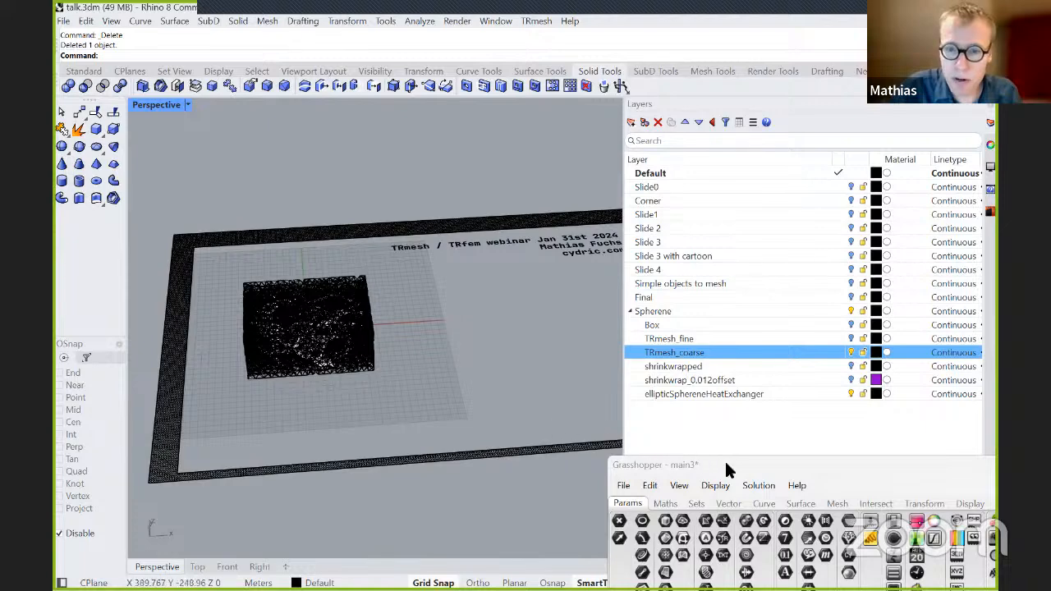
pyautogui.moveTo(721, 460); pyautogui.dragTo(592, 131)
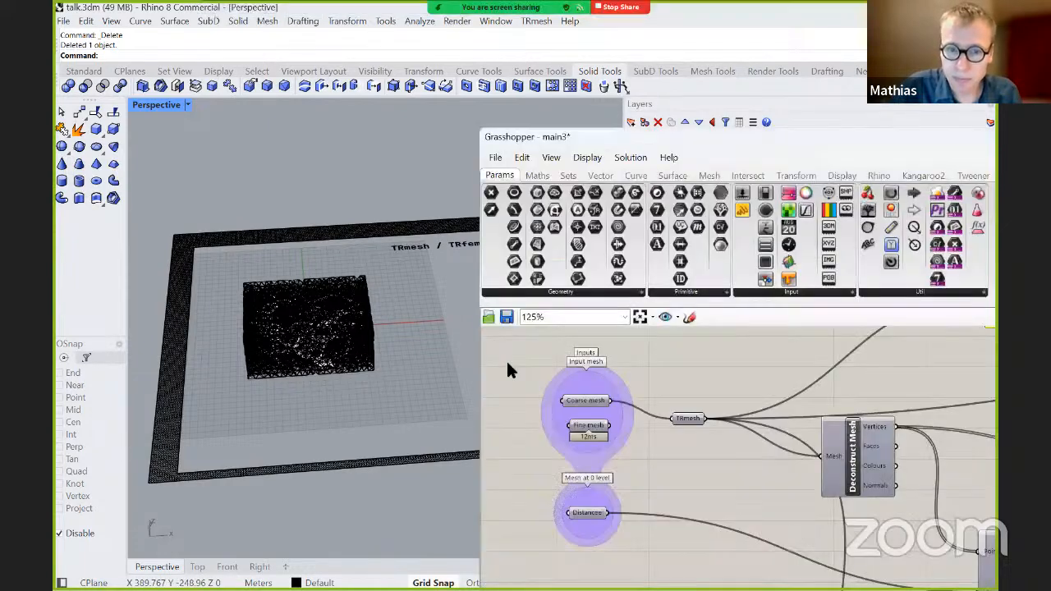
pyautogui.click(347, 317)
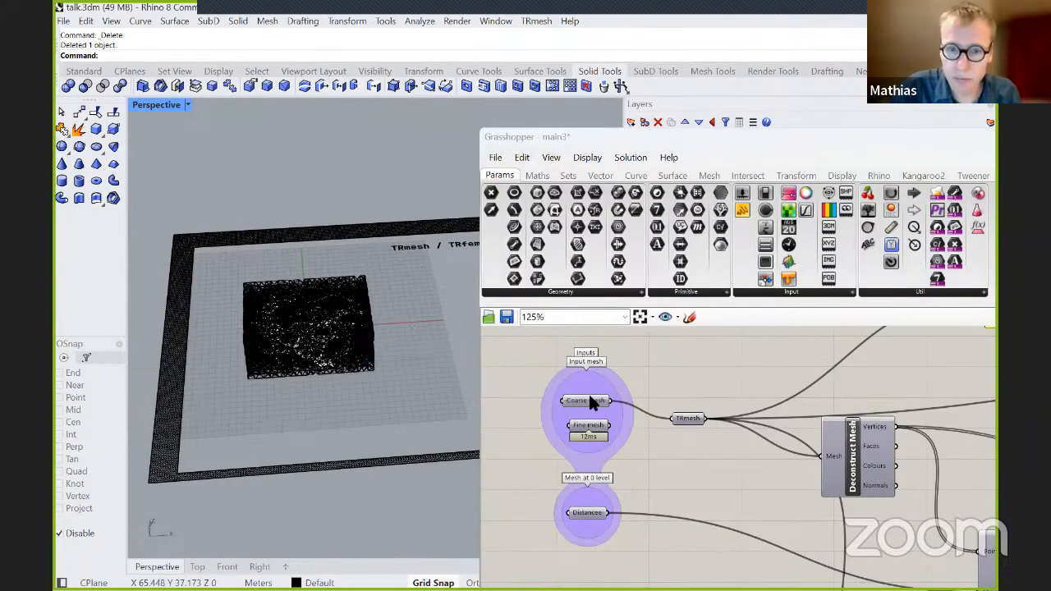
pyautogui.scroll(5, 404, 364)
pyautogui.scroll(4, 322, 388)
pyautogui.click(323, 388)
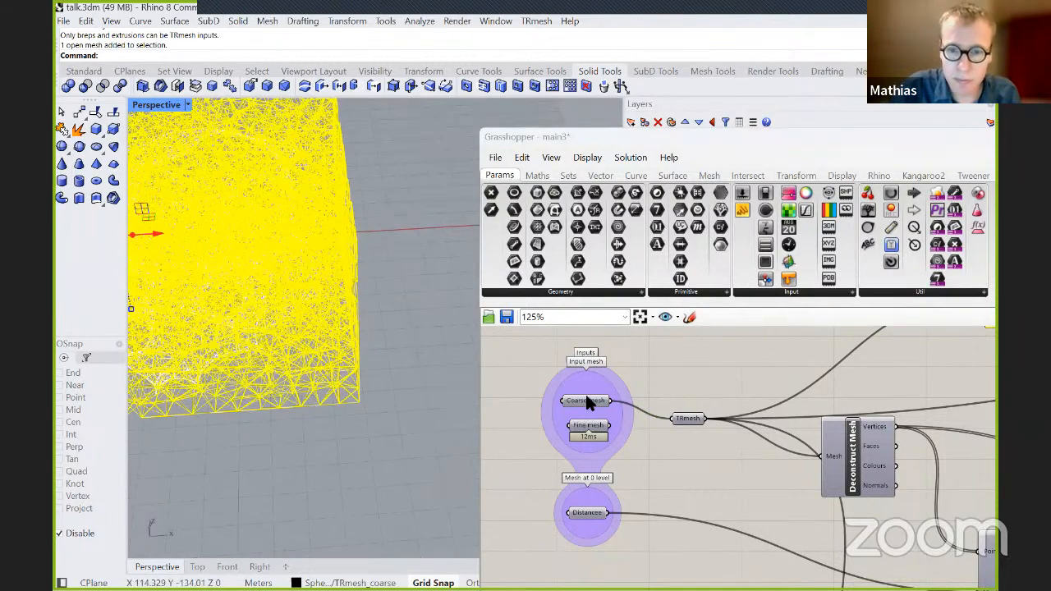
pyautogui.rightClick(587, 402)
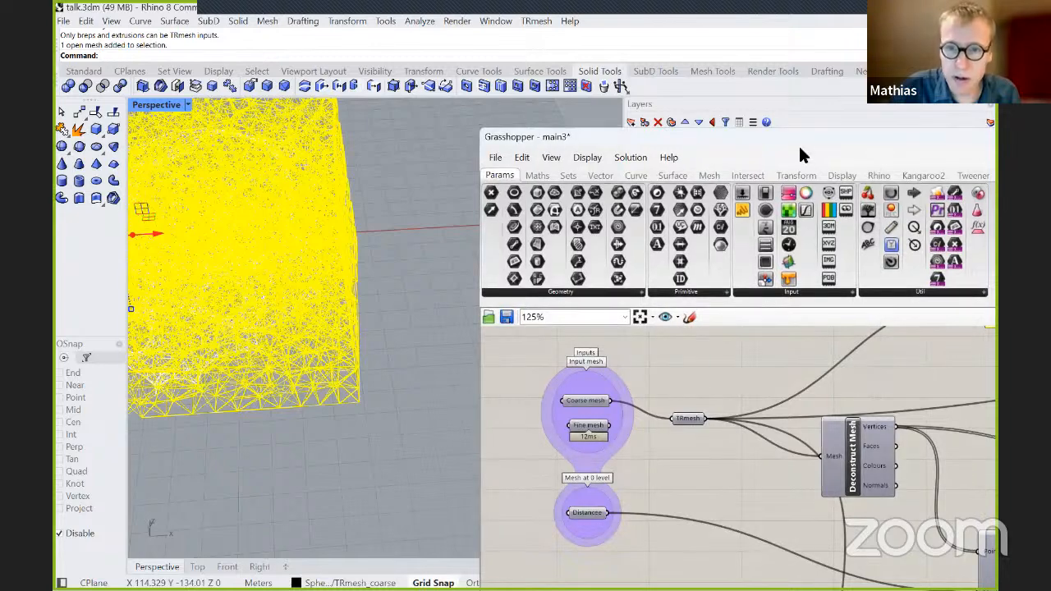
# Hide the TRmesh_coarse layer and bring the Grasshopper definition back into full view.
pyautogui.moveTo(796, 143); pyautogui.dragTo(834, 445)
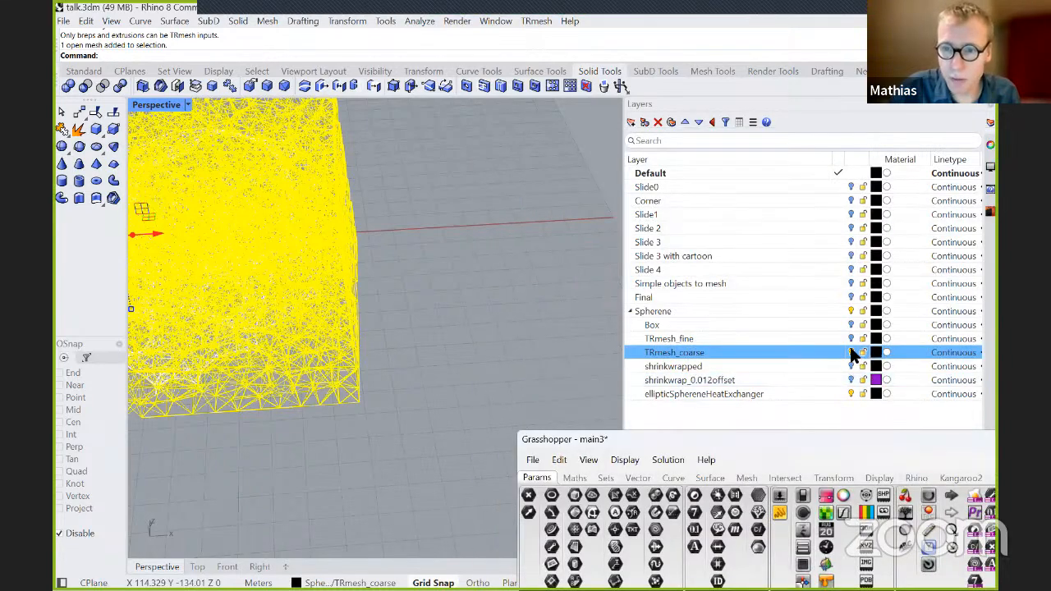
pyautogui.click(850, 352)
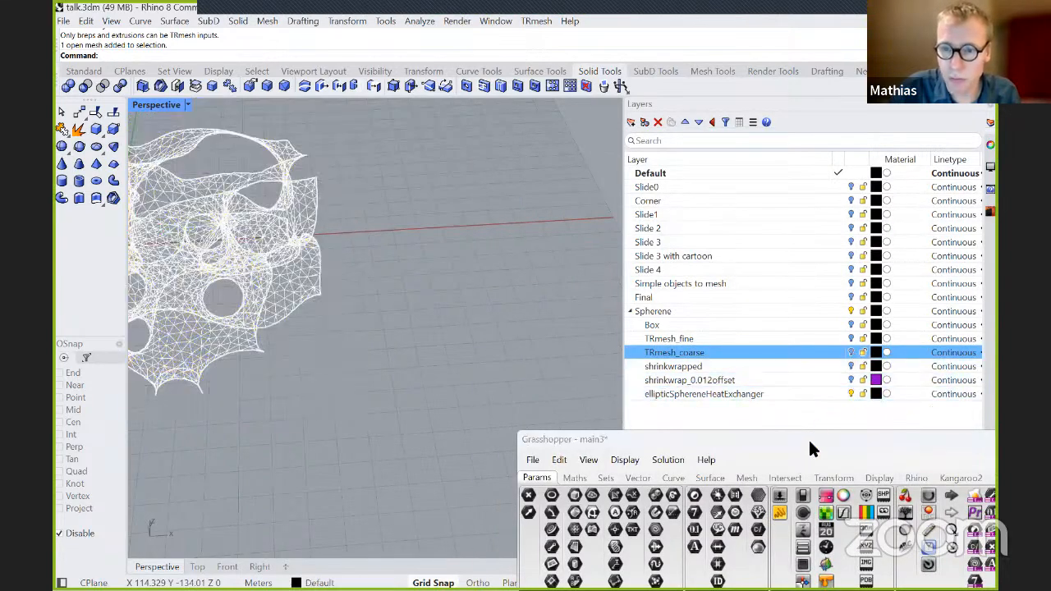
pyautogui.moveTo(814, 441); pyautogui.dragTo(686, 64)
# Turn on the preview of the Custom Preview component fed by Create Material.
pyautogui.scroll(-4, 525, 325)
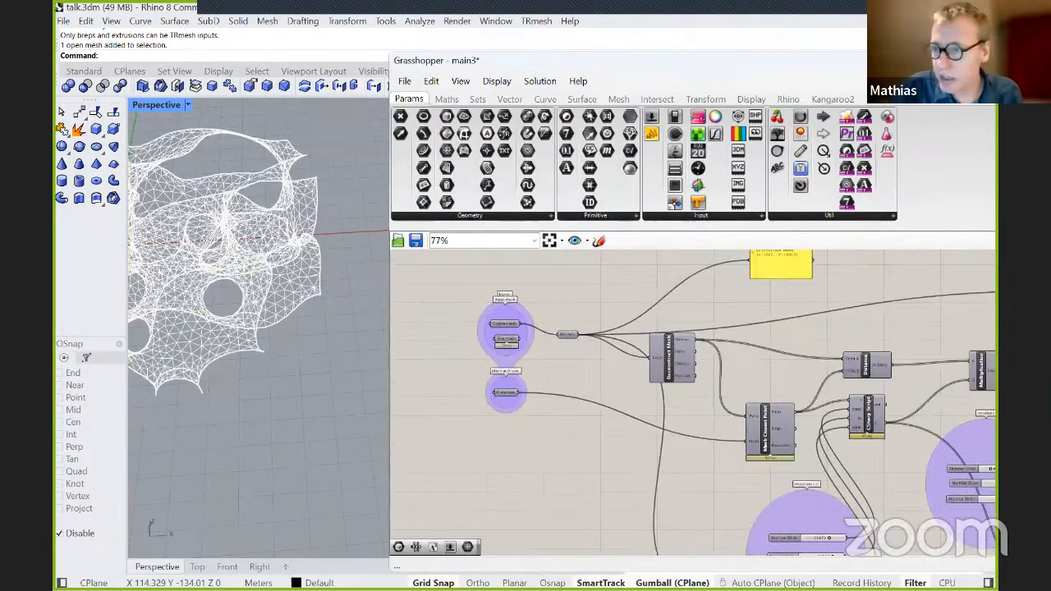
pyautogui.scroll(-6, 693, 402)
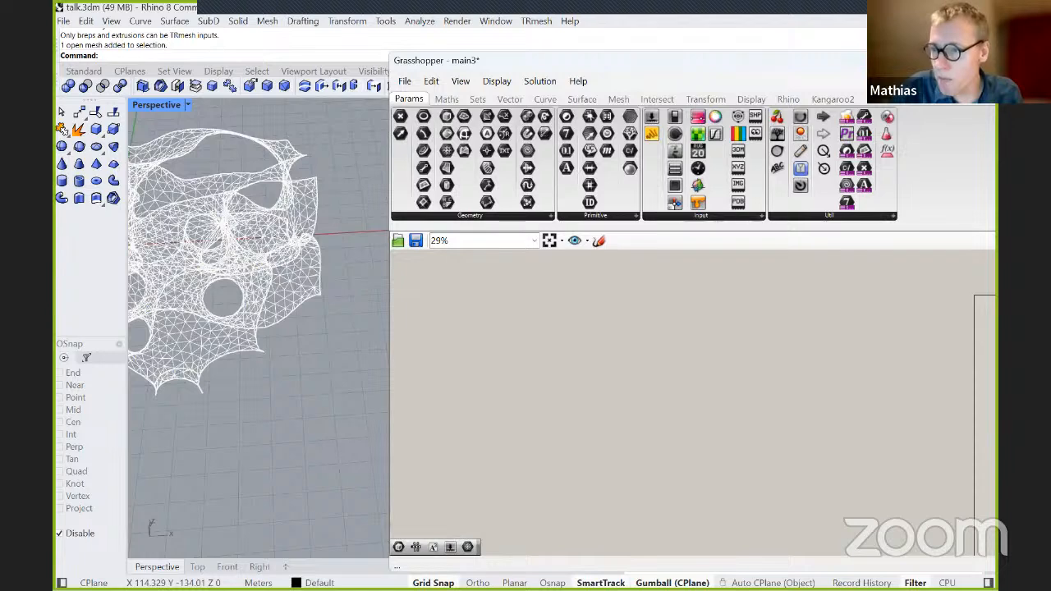
pyautogui.moveTo(813, 386); pyautogui.dragTo(623, 261, button='right')
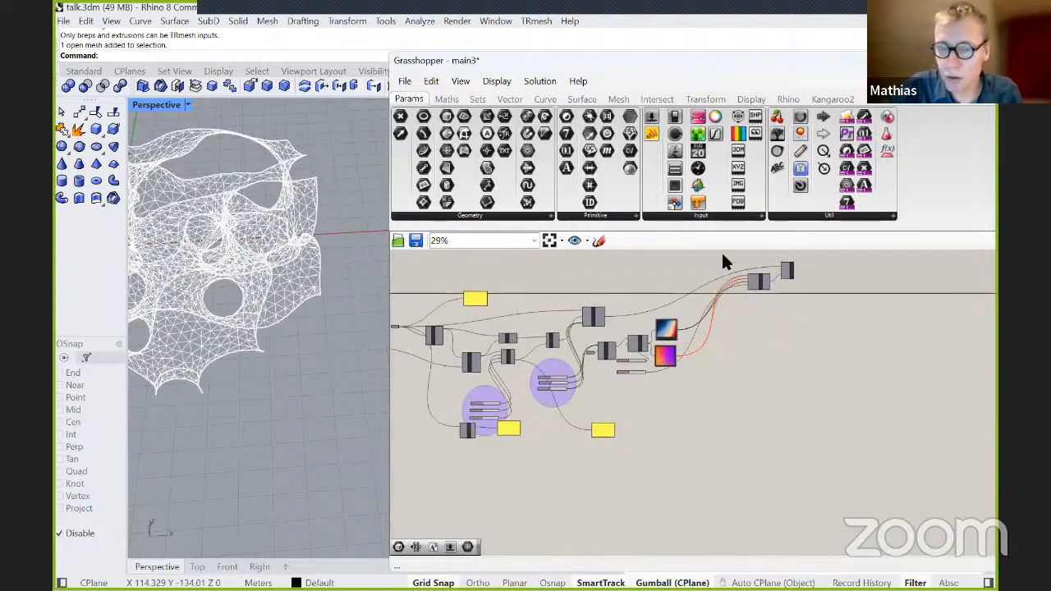
pyautogui.scroll(10, 755, 267)
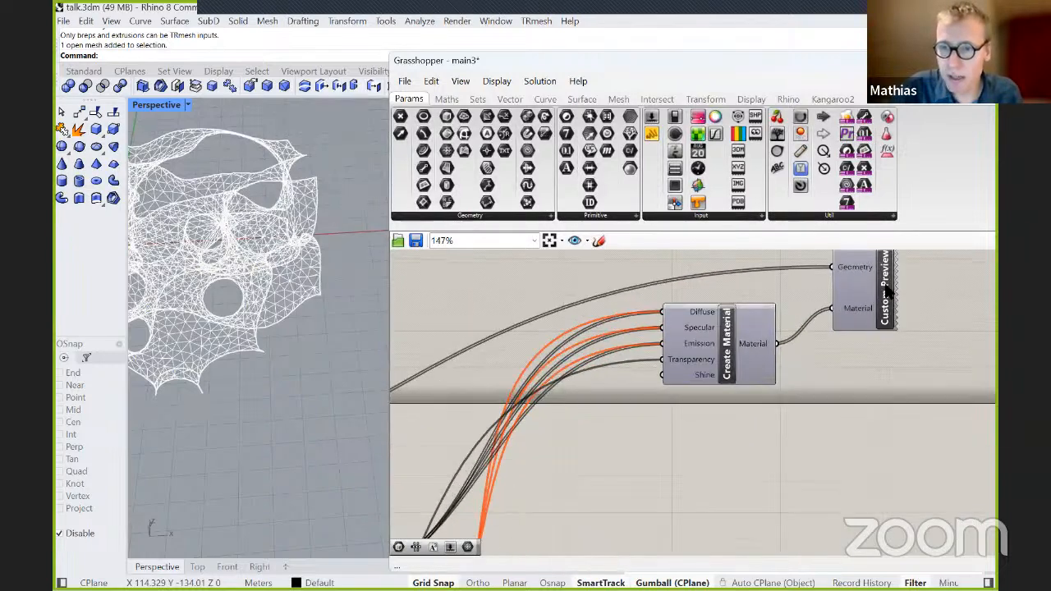
pyautogui.rightClick(885, 297)
pyautogui.click(886, 306)
# Examine the start of the definition, where the Coarse mesh input feeds the TRmesh parameter and Deconstruct Mesh.
pyautogui.scroll(-2, 886, 375)
pyautogui.scroll(-4, 886, 379)
pyautogui.moveTo(587, 402); pyautogui.dragTo(880, 281, button='right')
pyautogui.moveTo(496, 360); pyautogui.dragTo(920, 347, button='right')
pyautogui.scroll(3, 651, 360)
pyautogui.scroll(1, 717, 361)
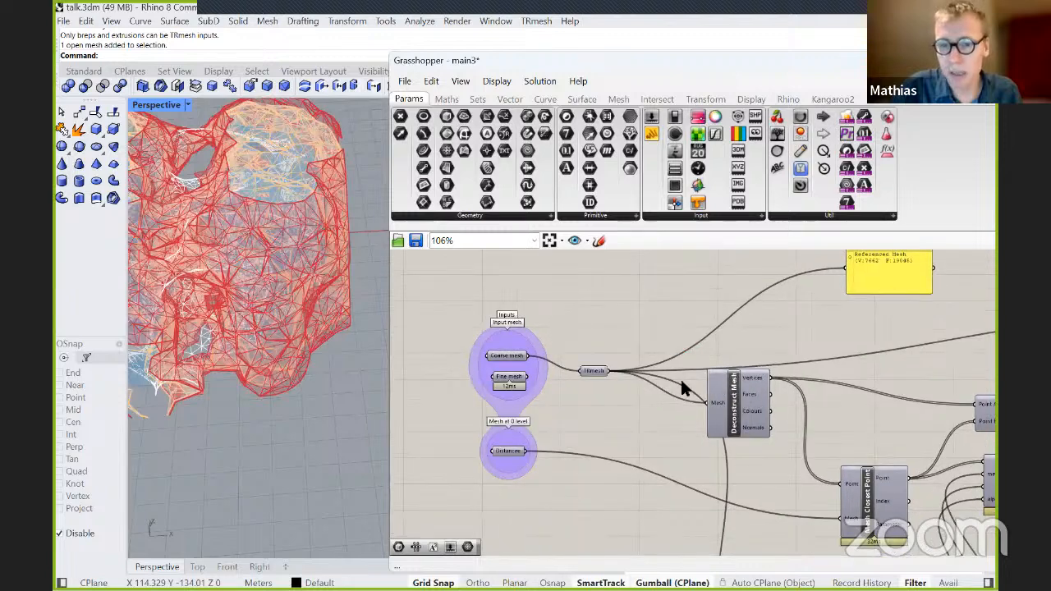
pyautogui.scroll(1, 774, 395)
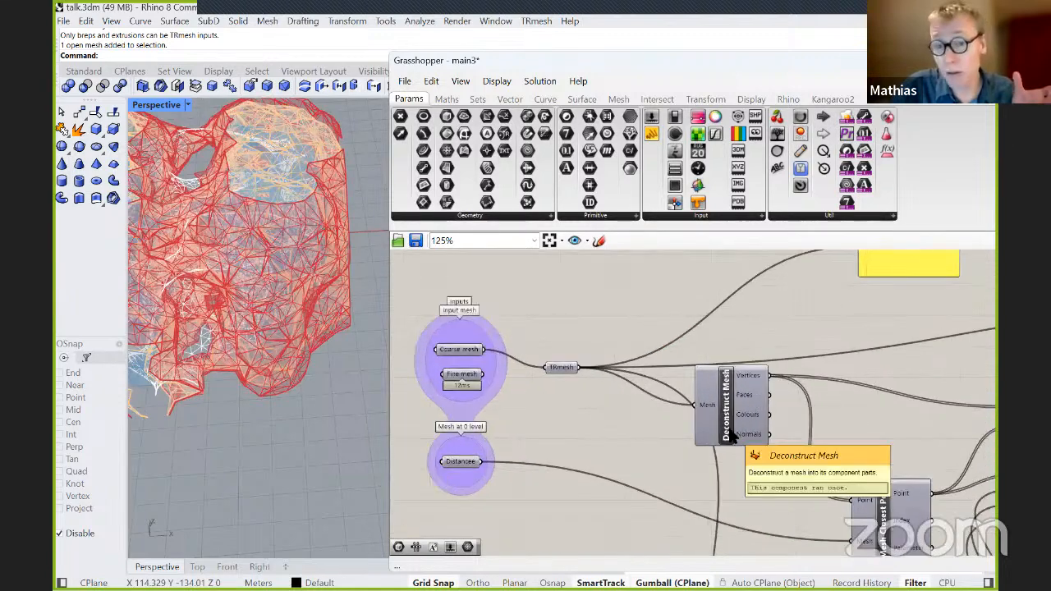
# Examine the definition from Deconstruct Mesh through Mesh Closest Point, CSharp Script and Multiplication to the isovalue sliders, Isosurface TRMesh and Remap Numbers.
pyautogui.moveTo(785, 394); pyautogui.dragTo(614, 304, button='right')
pyautogui.scroll(-3, 518, 347)
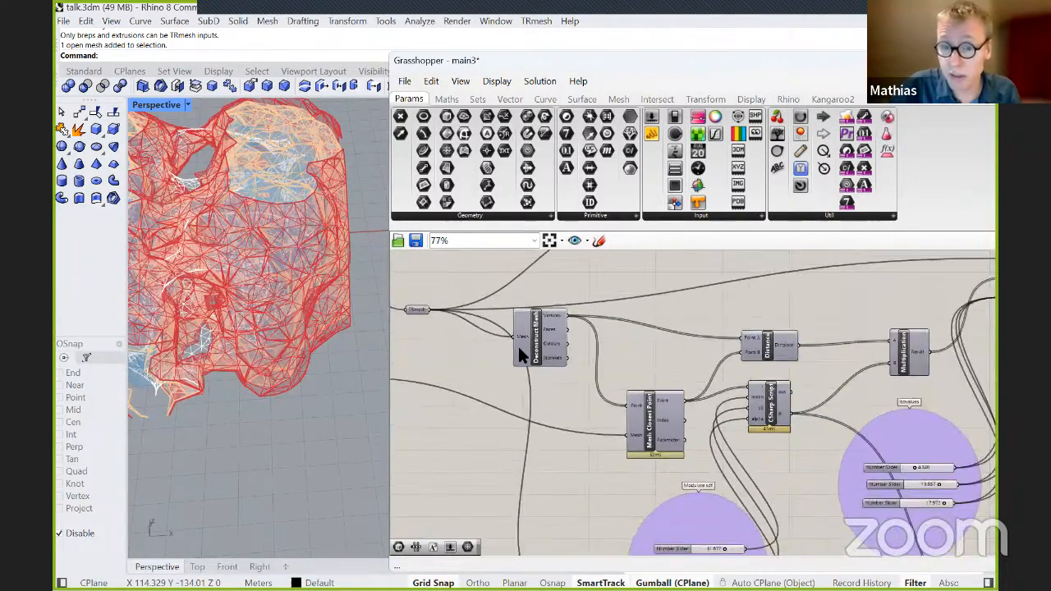
pyautogui.scroll(3, 694, 372)
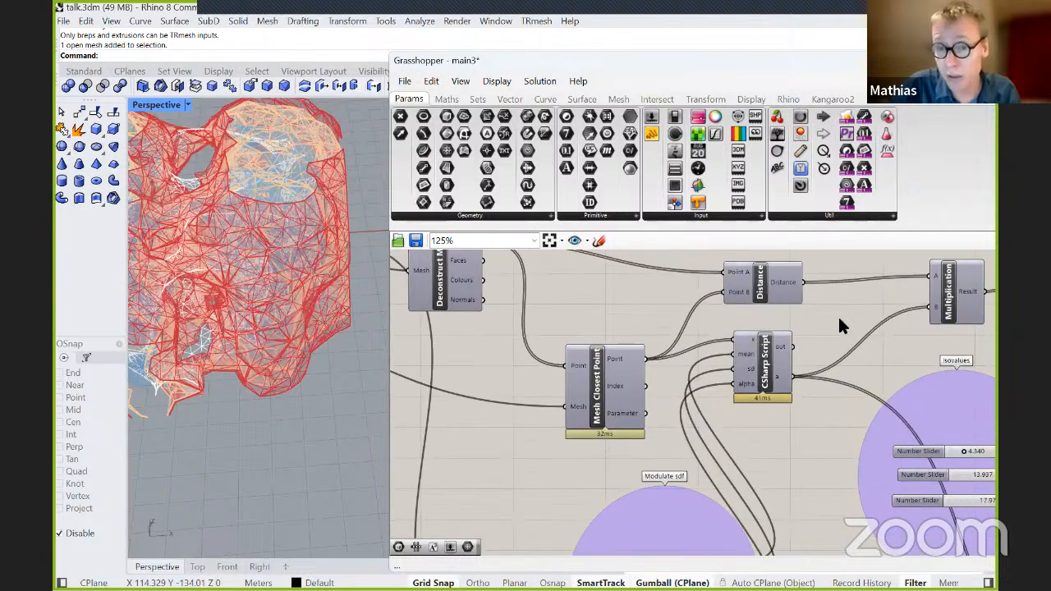
pyautogui.moveTo(875, 329); pyautogui.dragTo(554, 358, button='right')
pyautogui.scroll(-3, 554, 361)
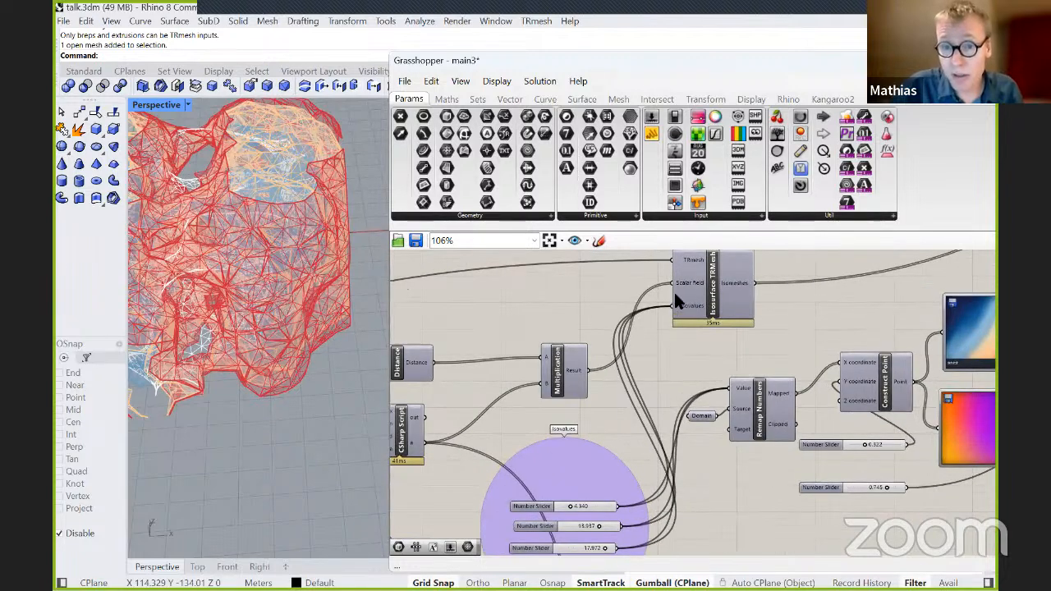
pyautogui.scroll(3, 662, 414)
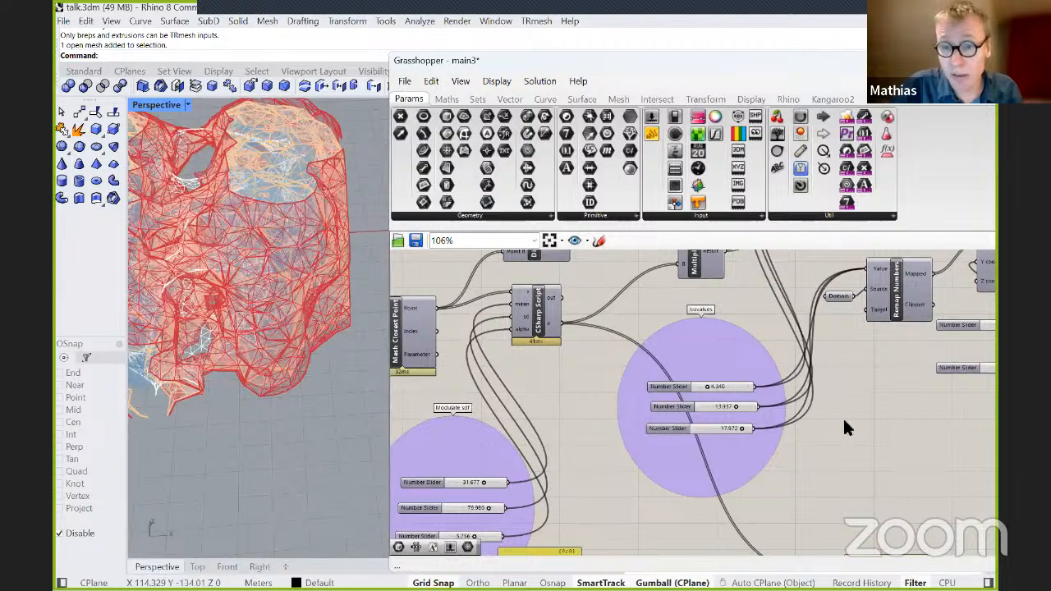
pyautogui.scroll(-2, 916, 402)
pyautogui.moveTo(916, 402); pyautogui.dragTo(629, 506, button='right')
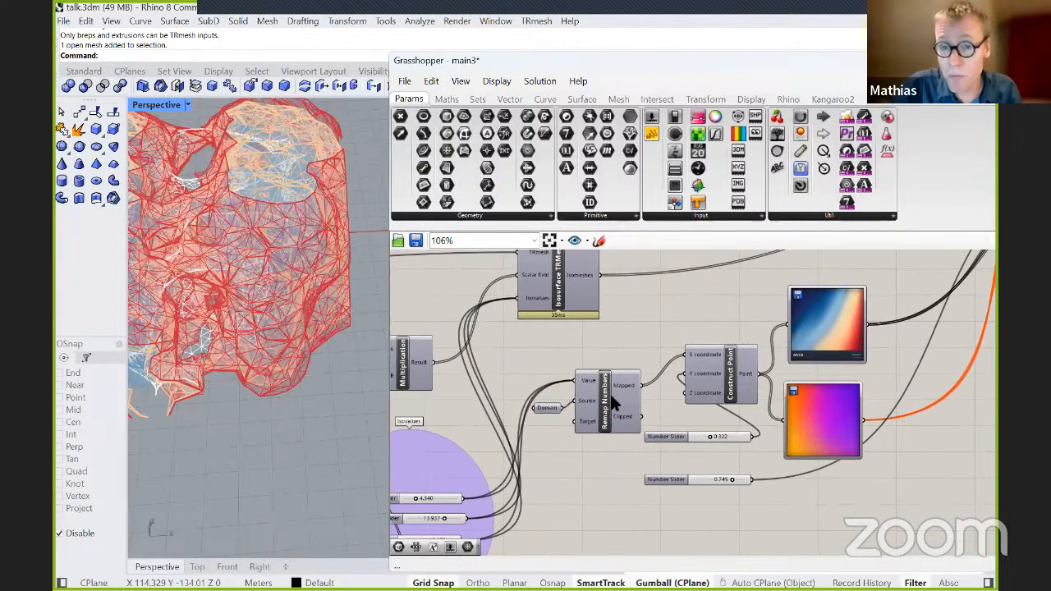
pyautogui.moveTo(629, 312); pyautogui.dragTo(628, 370, button='right')
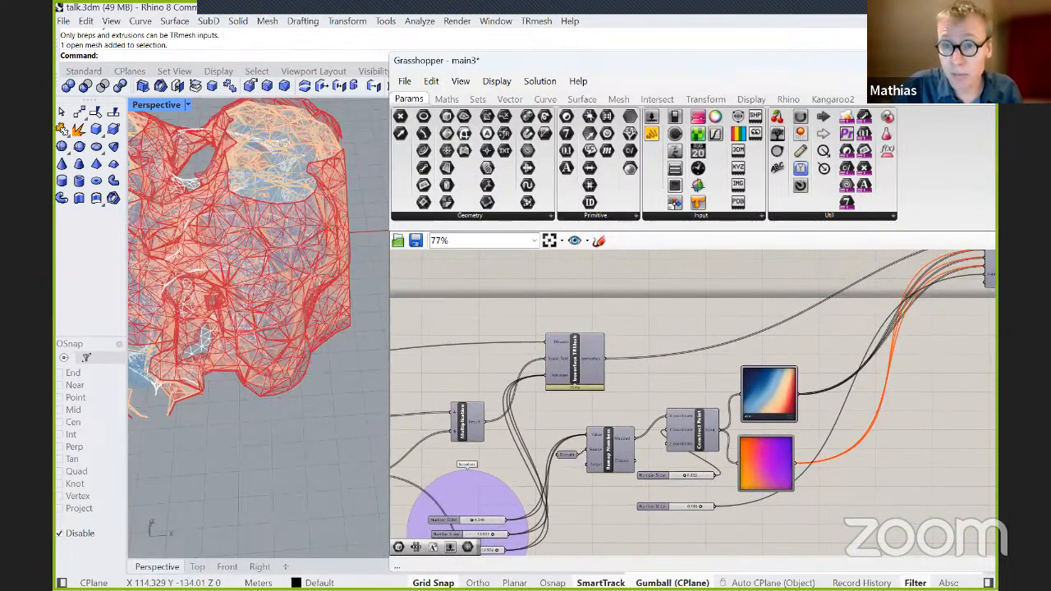
# Display the TRmesh component set and inspect the Isosurface TRMesh component and its place in the whole definition.
pyautogui.click(943, 103)
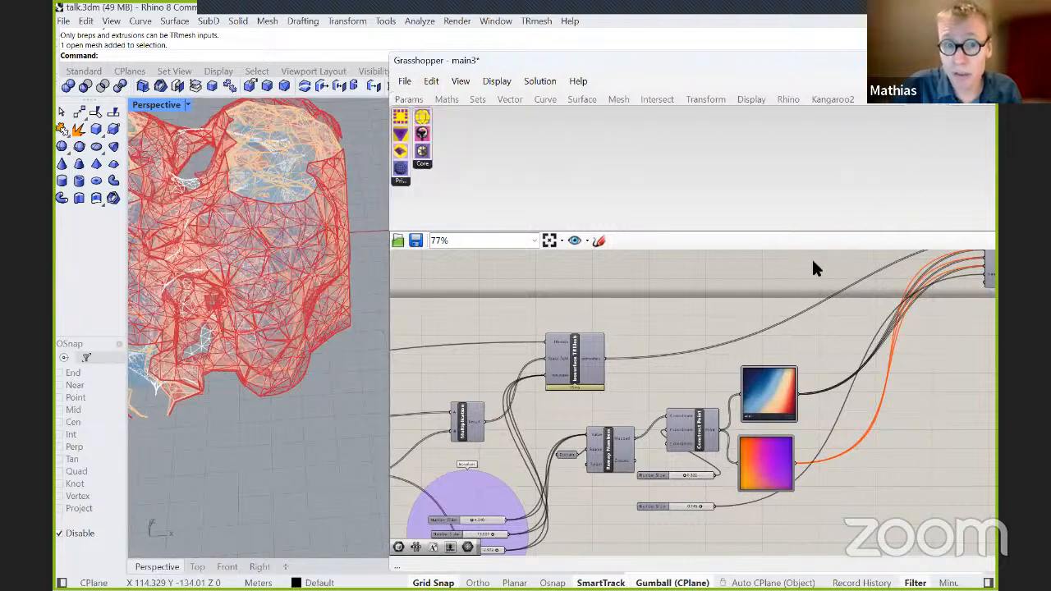
pyautogui.scroll(5, 587, 367)
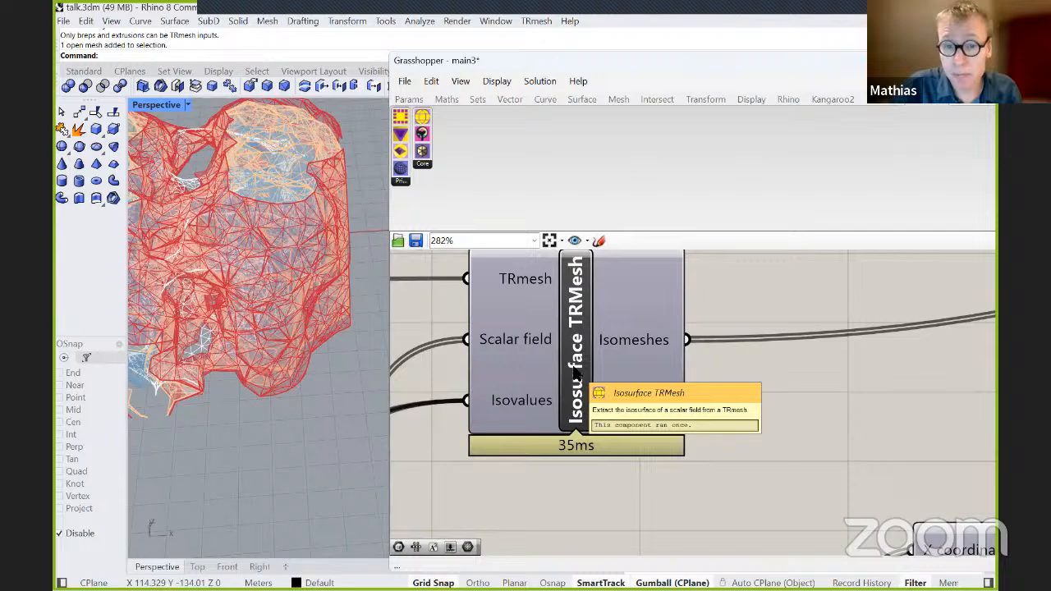
pyautogui.scroll(-4, 574, 374)
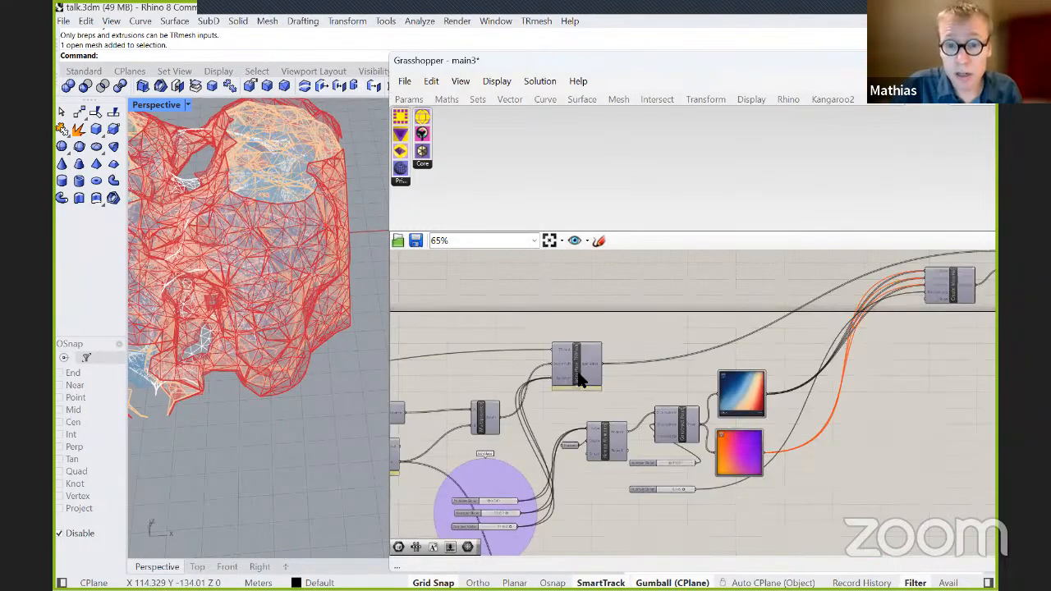
pyautogui.scroll(1, 581, 380)
pyautogui.scroll(2, 581, 379)
pyautogui.scroll(-7, 611, 413)
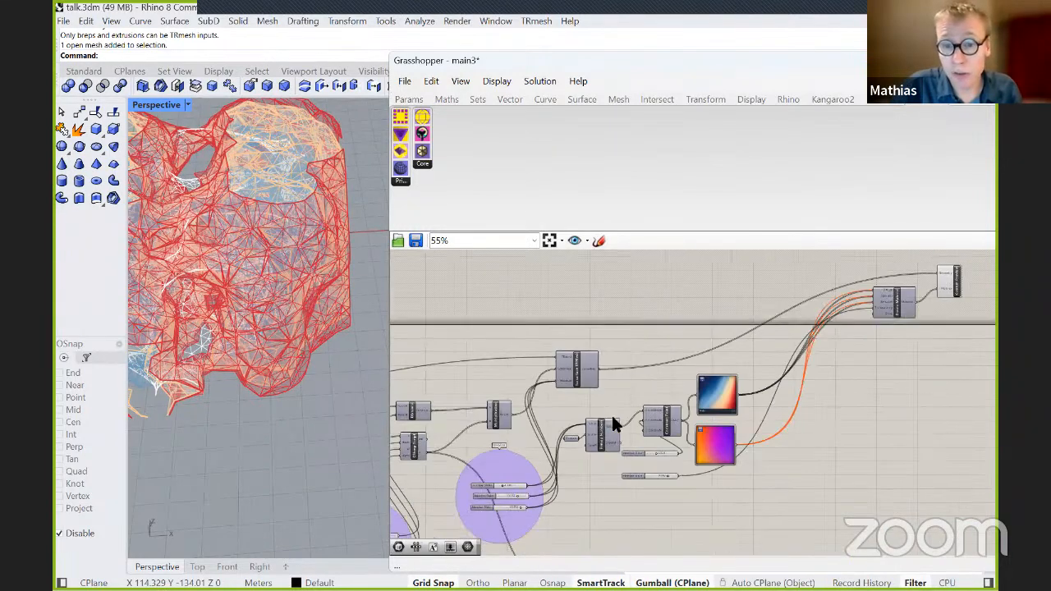
pyautogui.scroll(2, 867, 342)
pyautogui.scroll(-2, 864, 346)
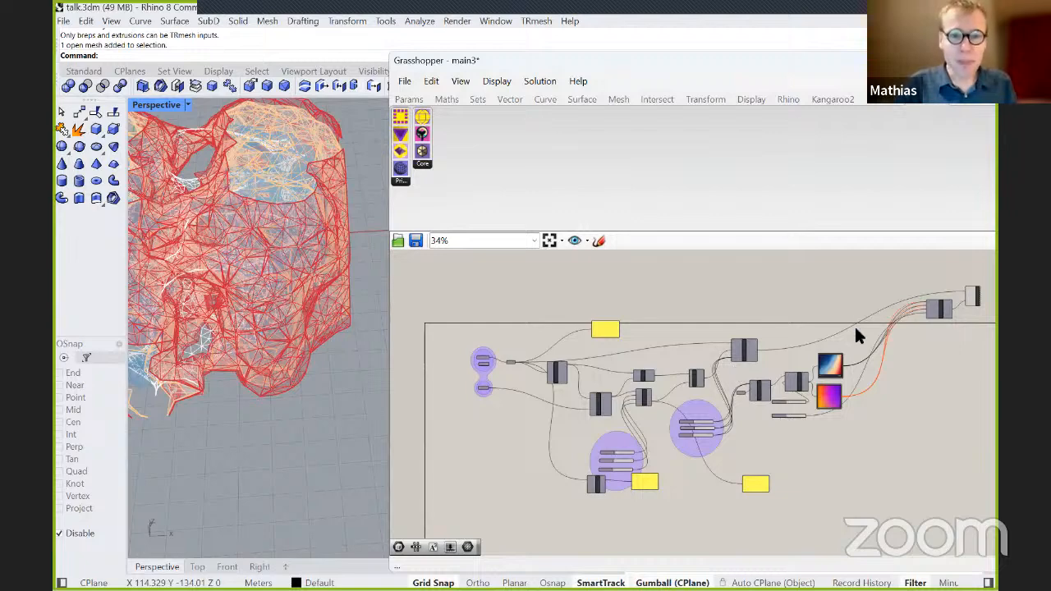
pyautogui.scroll(-1, 746, 297)
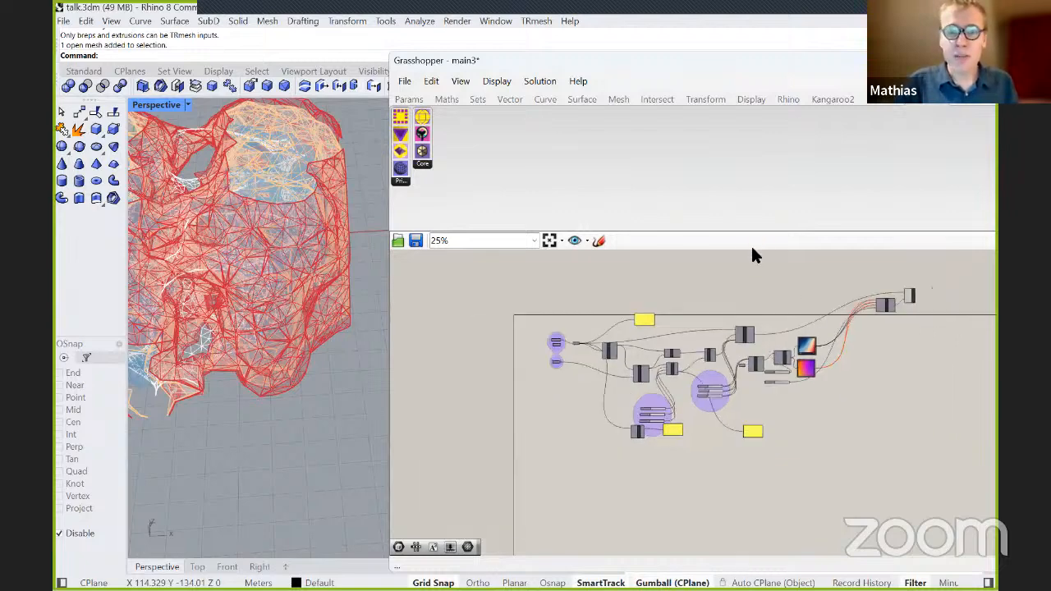
# Move the Grasshopper window clear of the Perspective viewport and the Layers panel, exposing the heat exchanger isosurfaces.
pyautogui.moveTo(315, 334); pyautogui.dragTo(326, 355, button='right')
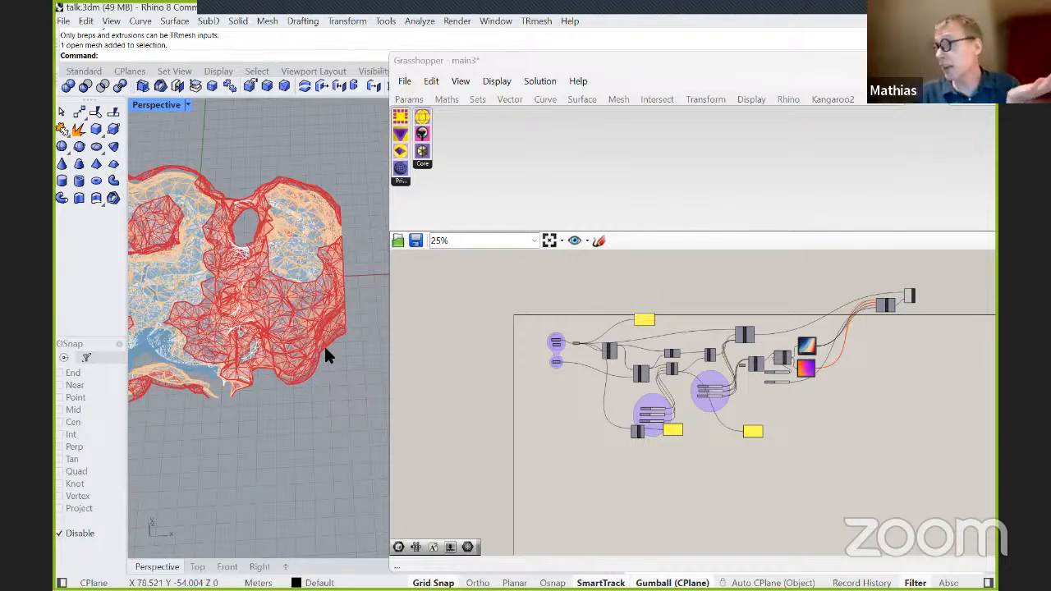
pyautogui.moveTo(161, 562)
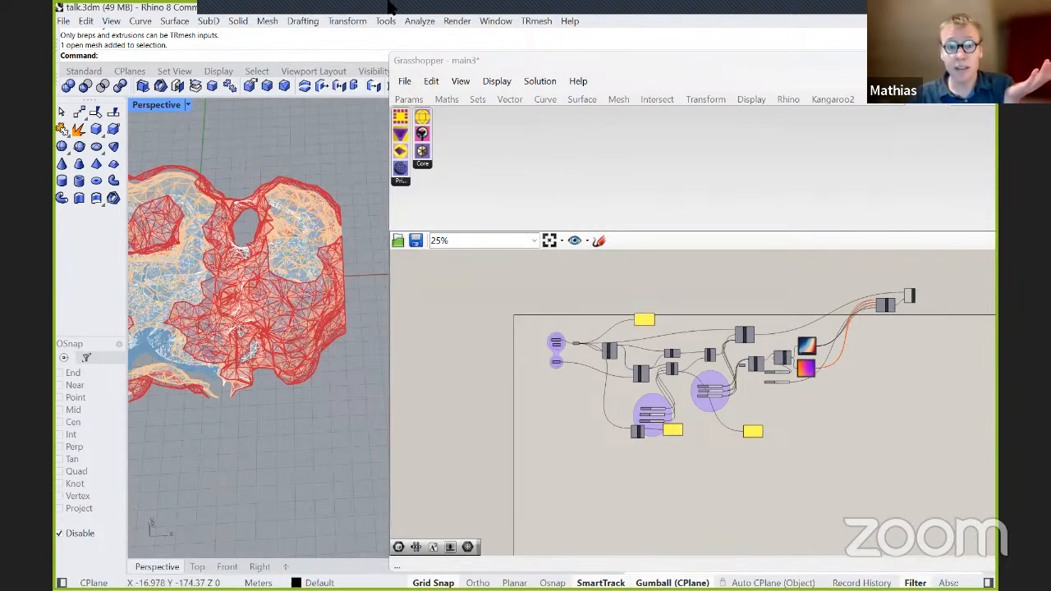
pyautogui.click(859, 70)
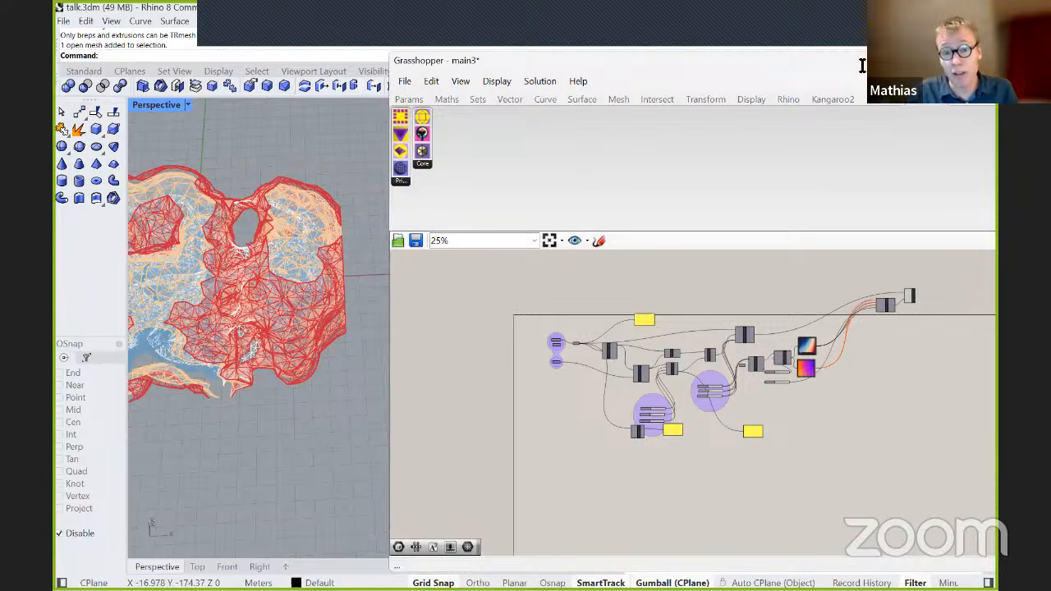
pyautogui.moveTo(862, 62); pyautogui.dragTo(920, 136)
pyautogui.scroll(-6, 363, 347)
pyautogui.scroll(6, 284, 295)
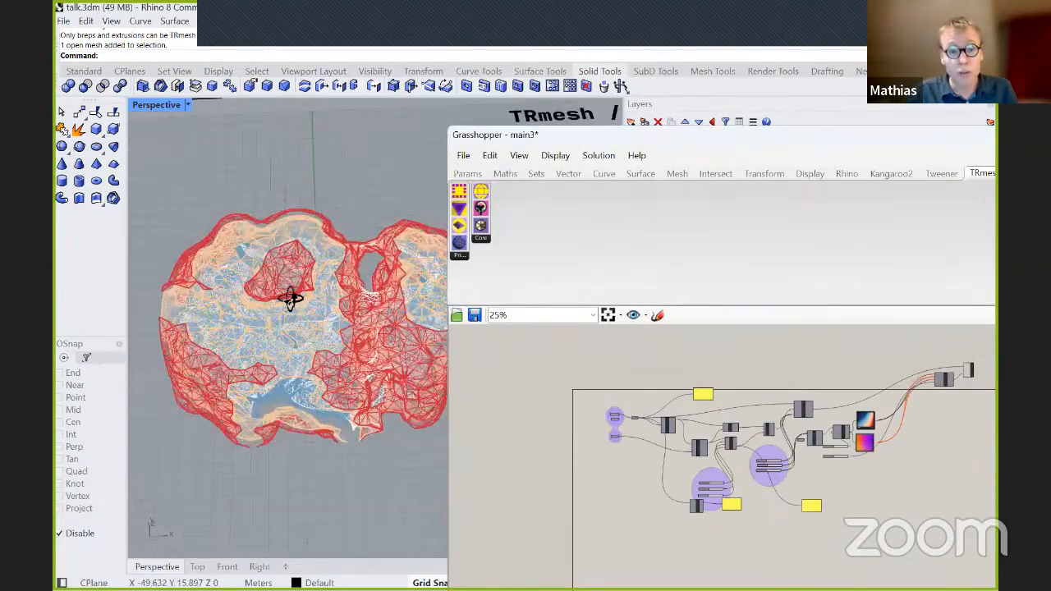
pyautogui.moveTo(293, 438); pyautogui.dragTo(386, 273, button='right')
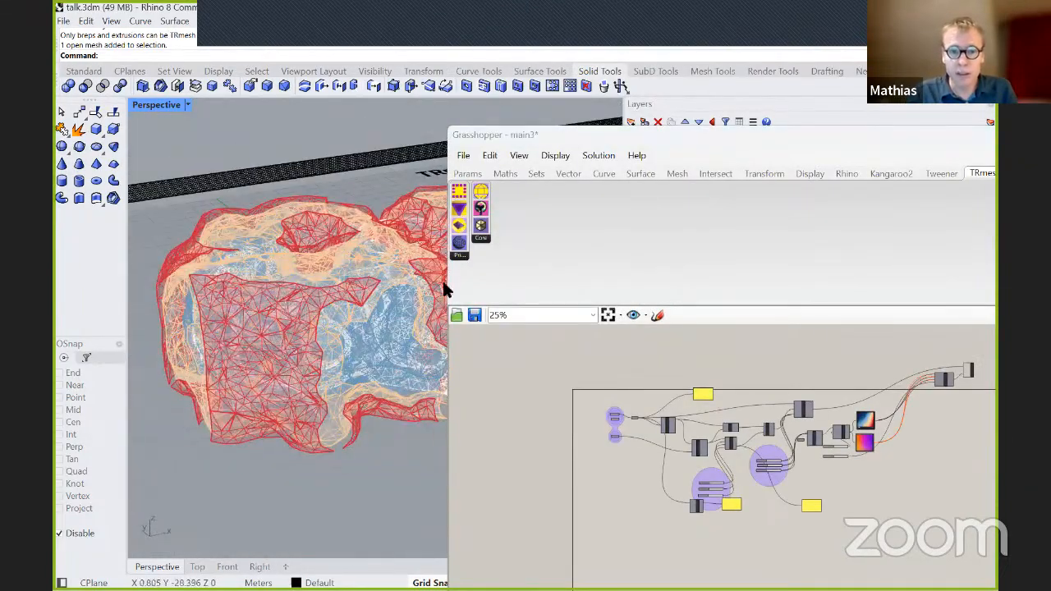
pyautogui.moveTo(683, 130); pyautogui.dragTo(735, 393)
# Turn on the TRmesh_coarse layer and select the coarse tetrahedral mesh around the isosurfaces.
pyautogui.scroll(10, 220, 350)
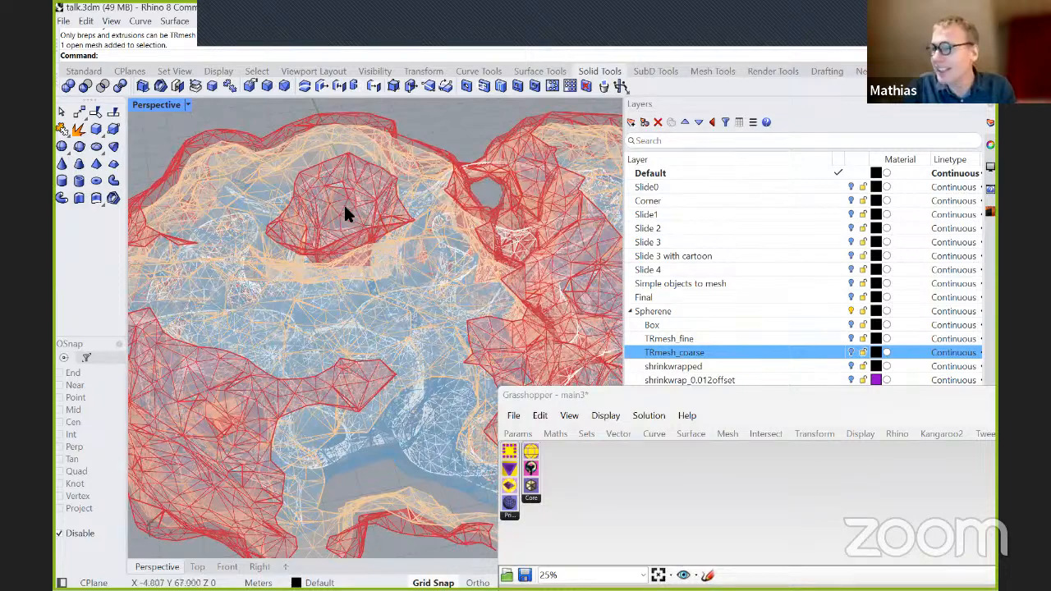
pyautogui.scroll(-3, 343, 201)
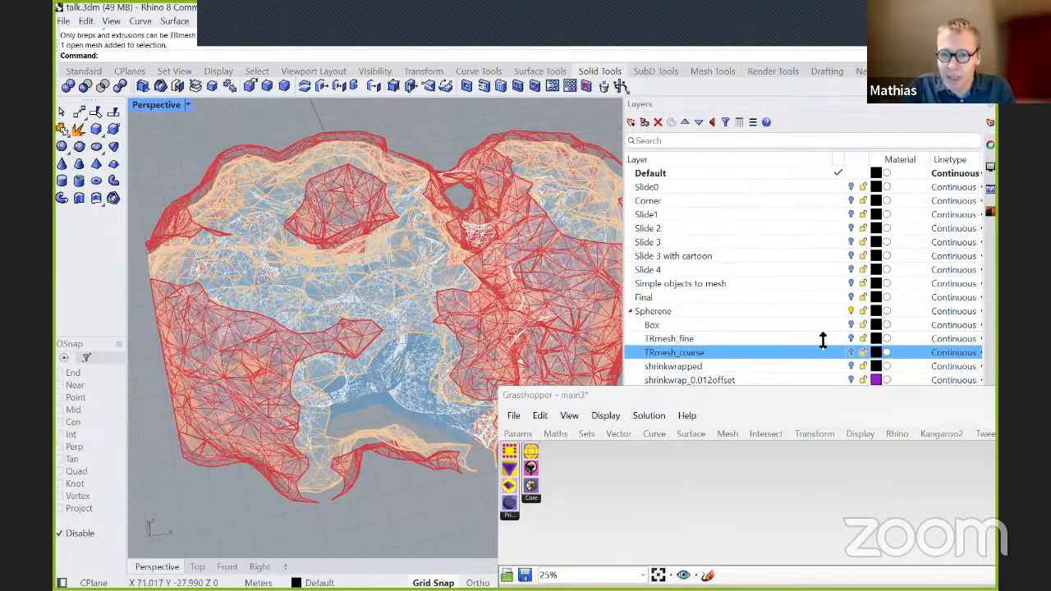
pyautogui.click(850, 352)
pyautogui.scroll(-5, 423, 196)
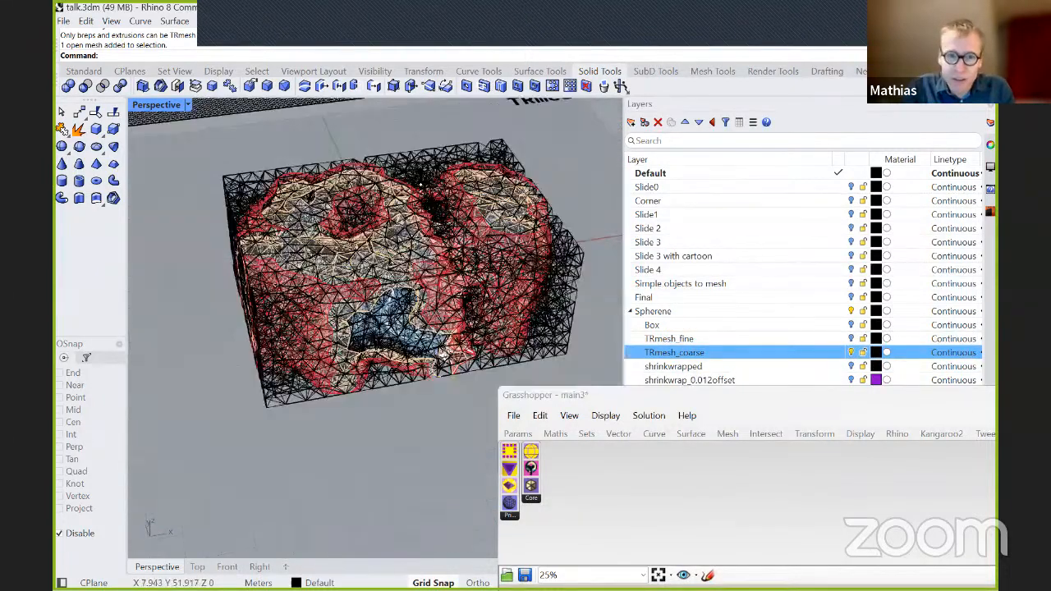
pyautogui.click(430, 275)
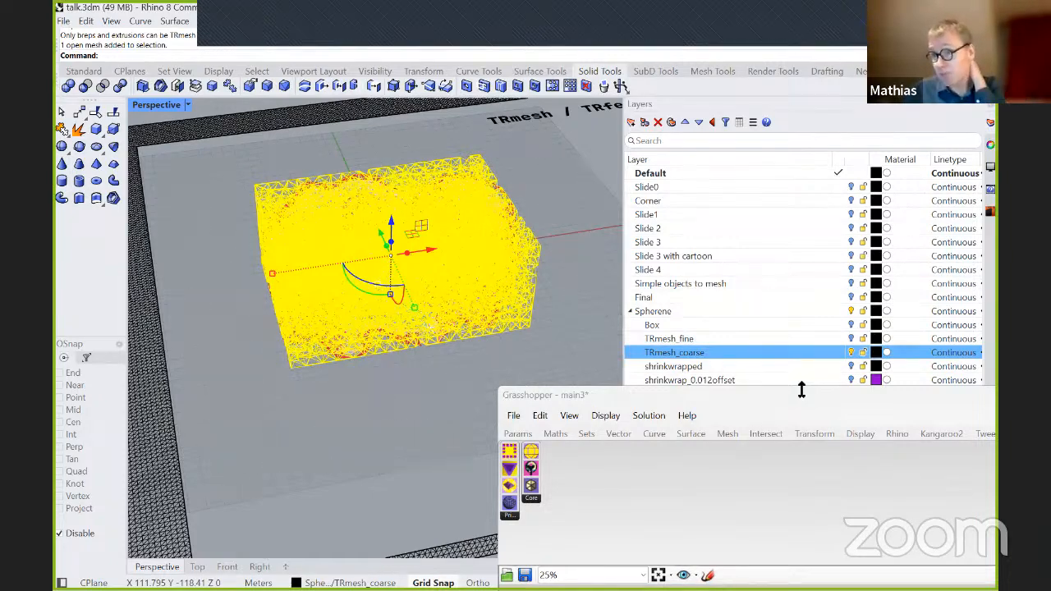
# Examine the selected coarse tetrahedral mesh from several sides, including its boundary around the isosurfaces.
pyautogui.scroll(2, 499, 349)
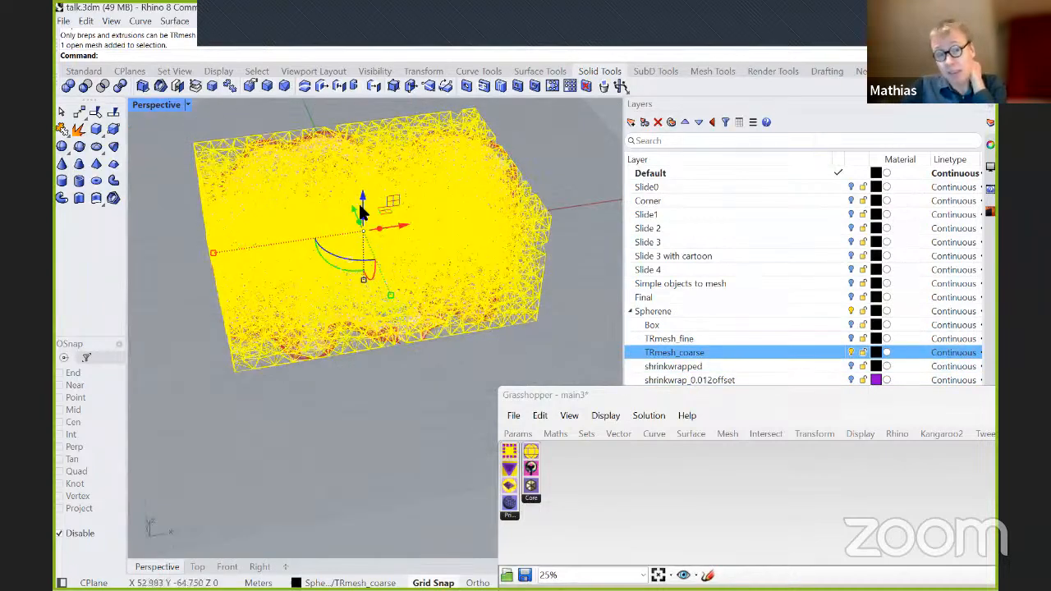
pyautogui.scroll(5, 339, 178)
pyautogui.moveTo(342, 193); pyautogui.dragTo(456, 175, button='right')
pyautogui.scroll(-4, 359, 232)
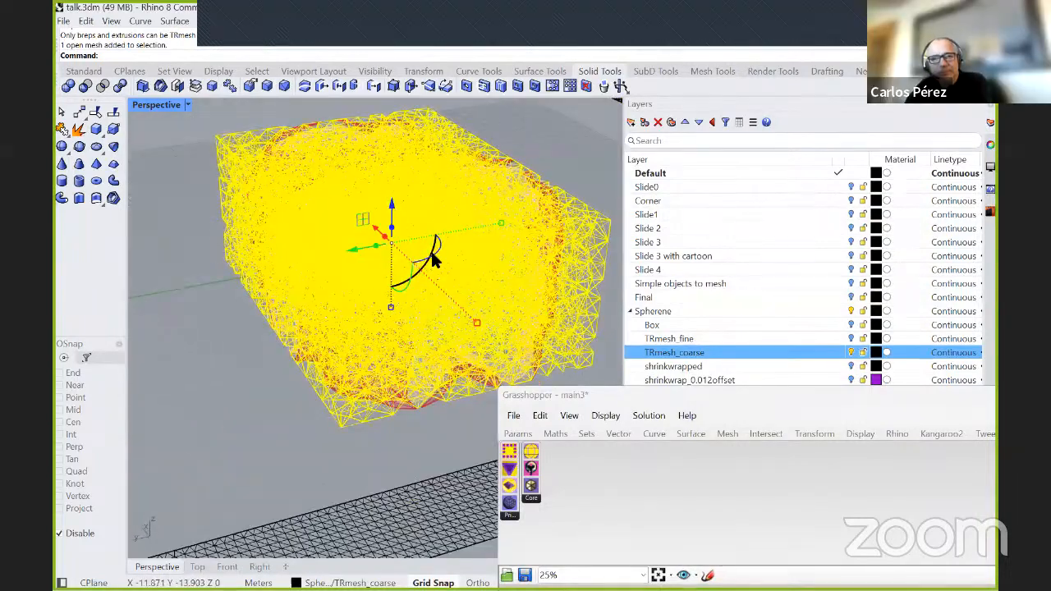
pyautogui.moveTo(429, 252); pyautogui.dragTo(496, 465)
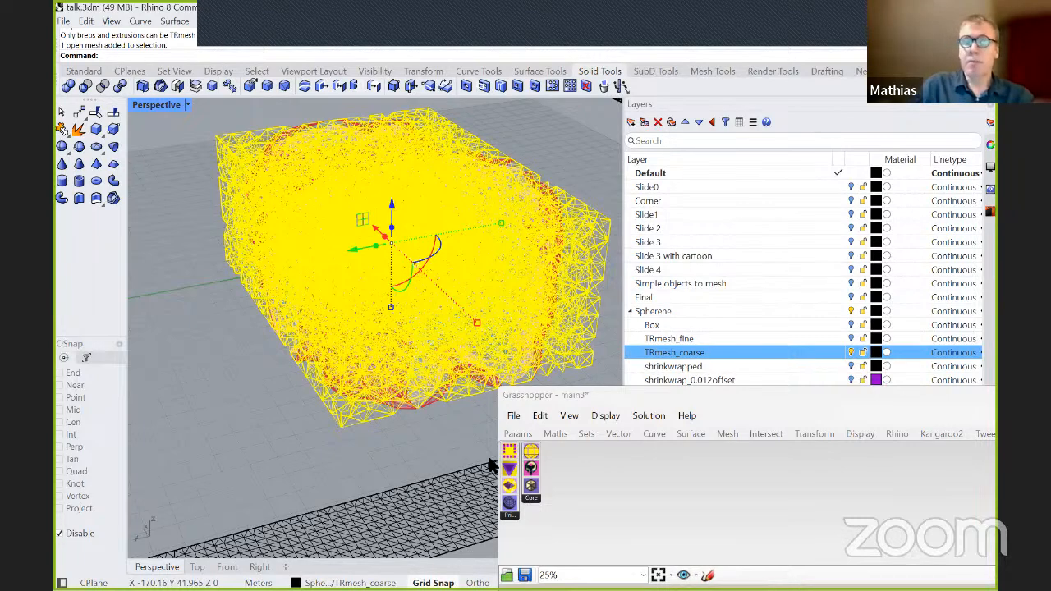
pyautogui.moveTo(338, 235); pyautogui.dragTo(341, 184, button='right')
pyautogui.scroll(5, 434, 219)
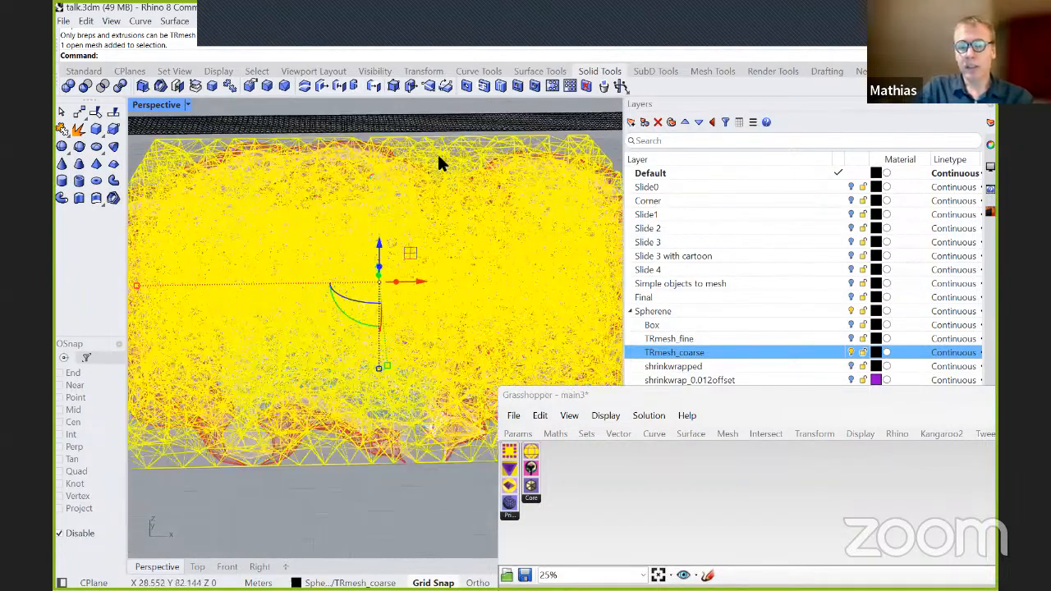
pyautogui.scroll(-5, 435, 176)
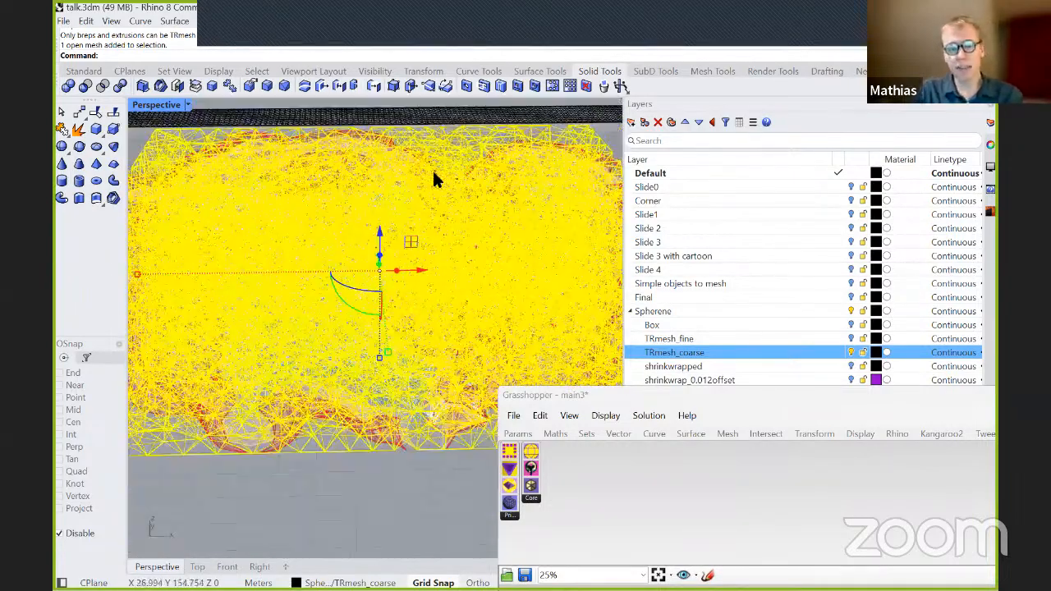
pyautogui.scroll(5, 449, 310)
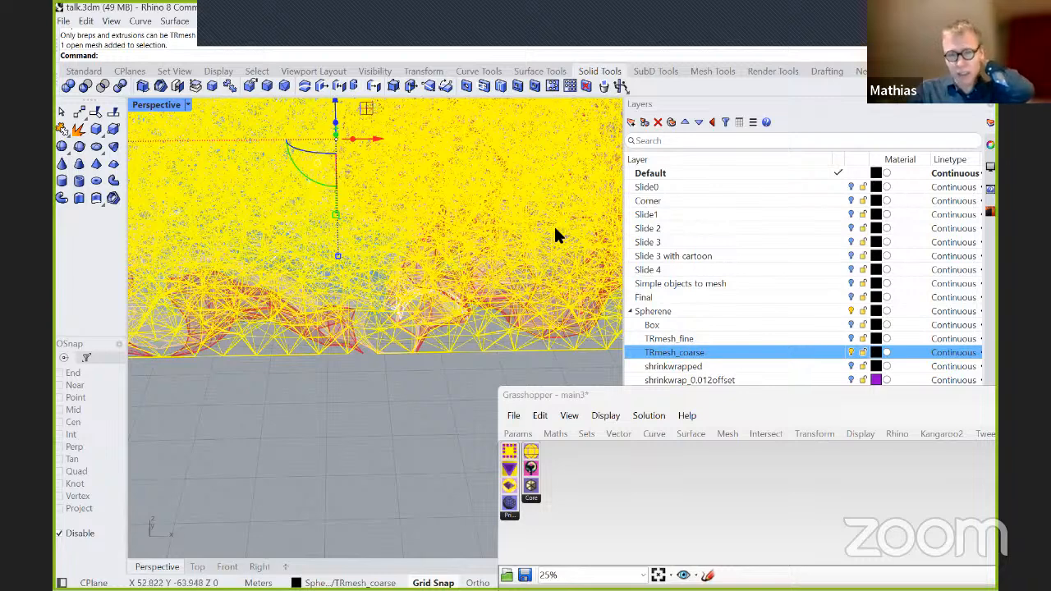
pyautogui.scroll(-5, 556, 265)
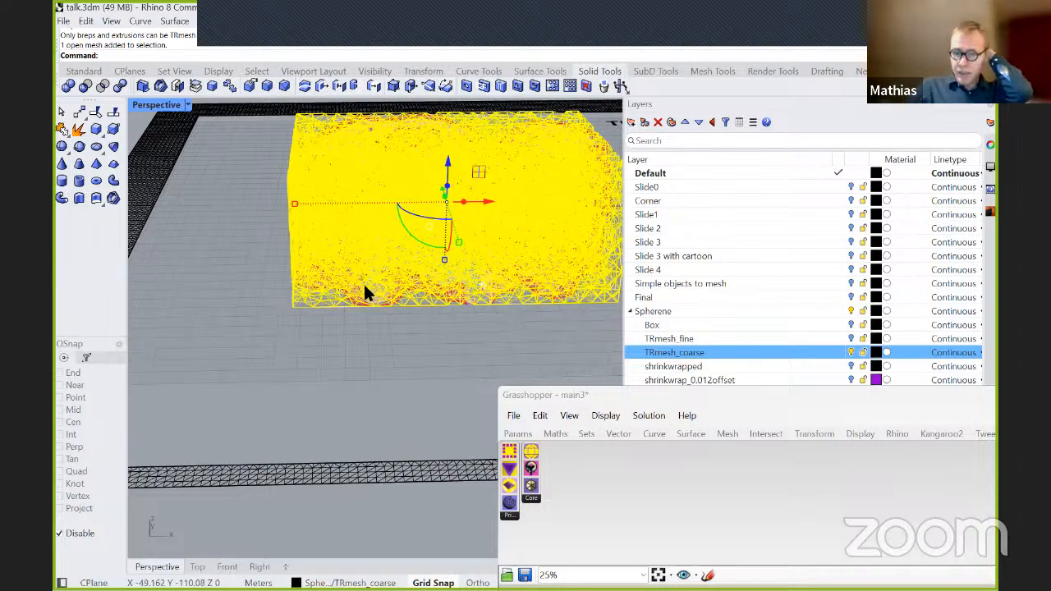
# Draw a solid cone standing on the ground plane beside the near corner of the coarse tetrahedral mesh.
pyautogui.scroll(2, 348, 270)
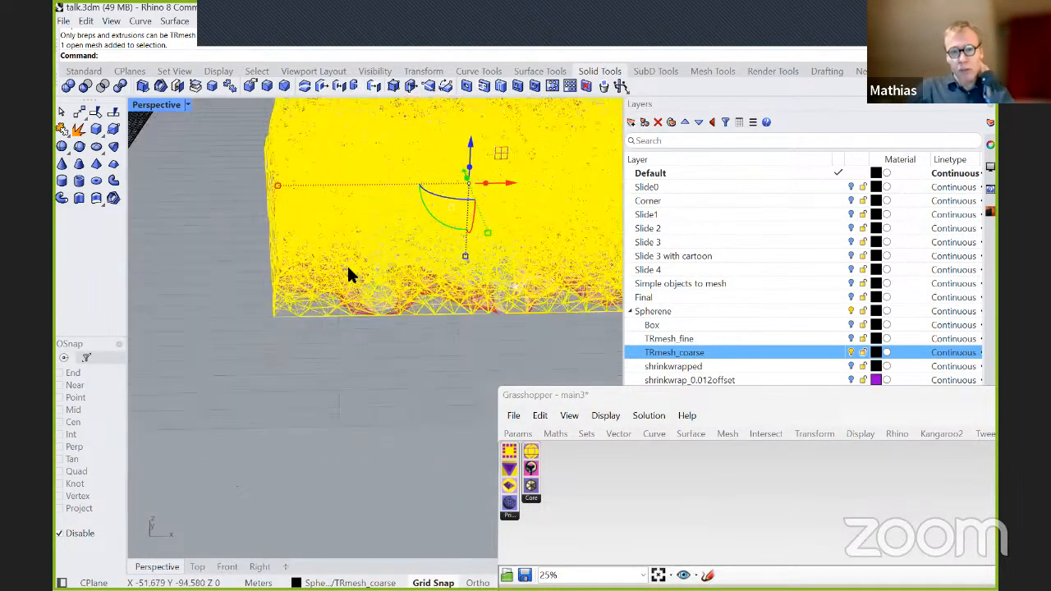
pyautogui.scroll(2, 345, 269)
pyautogui.scroll(-4, 269, 415)
pyautogui.moveTo(271, 416); pyautogui.dragTo(373, 419, button='right')
pyautogui.click(63, 166)
pyautogui.click(250, 399)
pyautogui.click(316, 440)
pyautogui.click(240, 266)
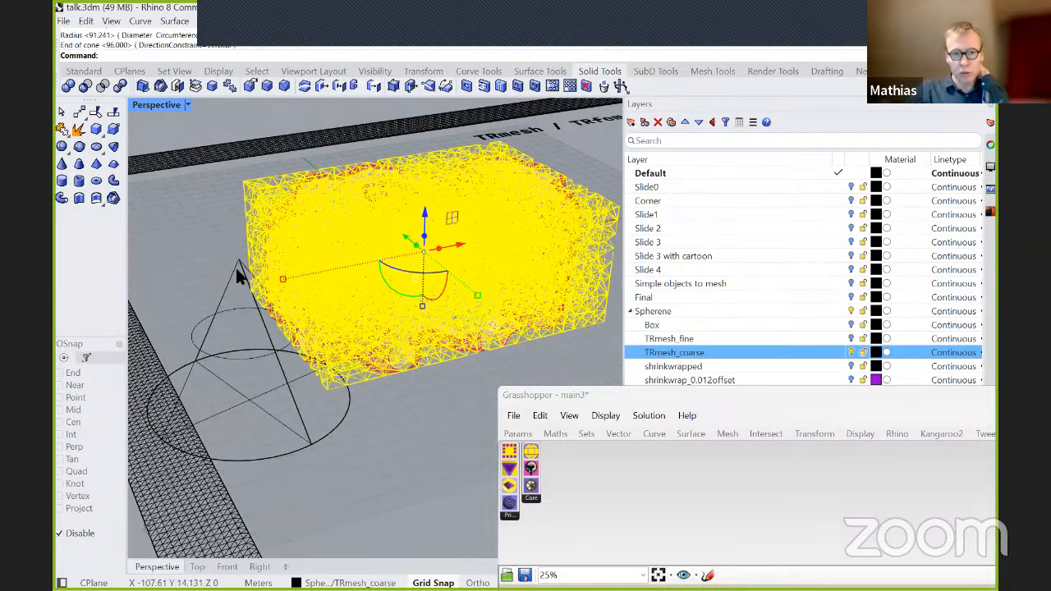
# Examine the sharp apex of the cone up close, next to the coarse tetrahedral mesh.
pyautogui.scroll(5, 243, 279)
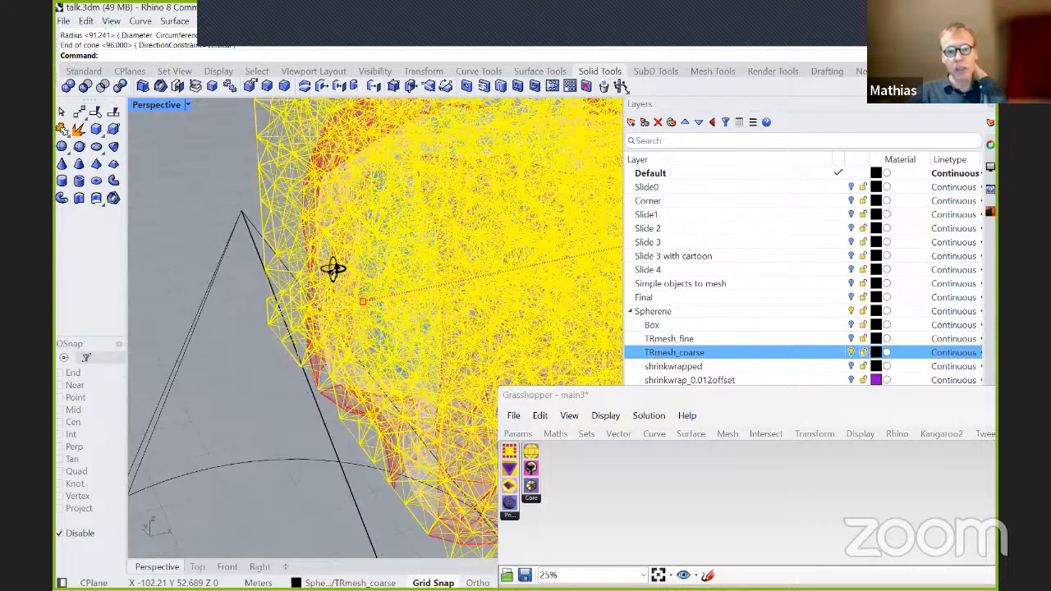
pyautogui.scroll(-5, 320, 272)
pyautogui.moveTo(422, 280); pyautogui.dragTo(250, 296, button='right')
pyautogui.scroll(-4, 253, 289)
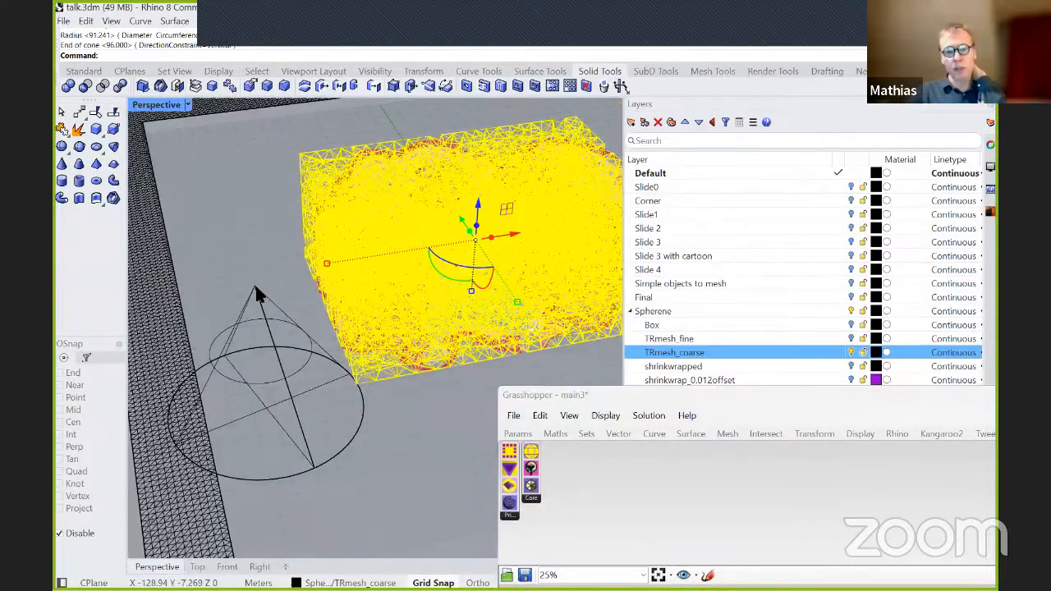
pyautogui.scroll(5, 255, 293)
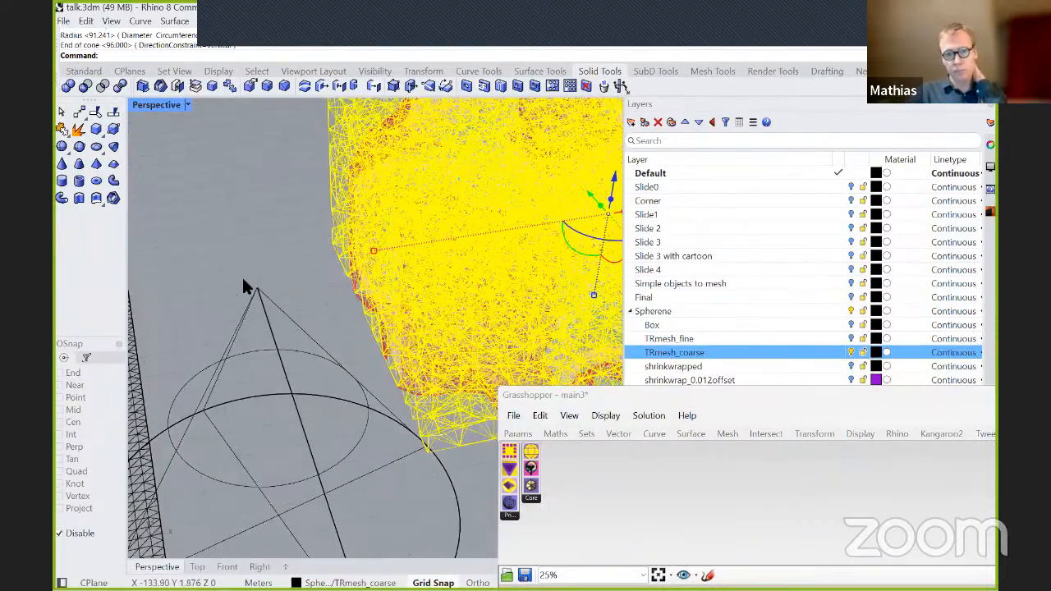
pyautogui.scroll(4, 301, 290)
pyautogui.scroll(-2, 309, 297)
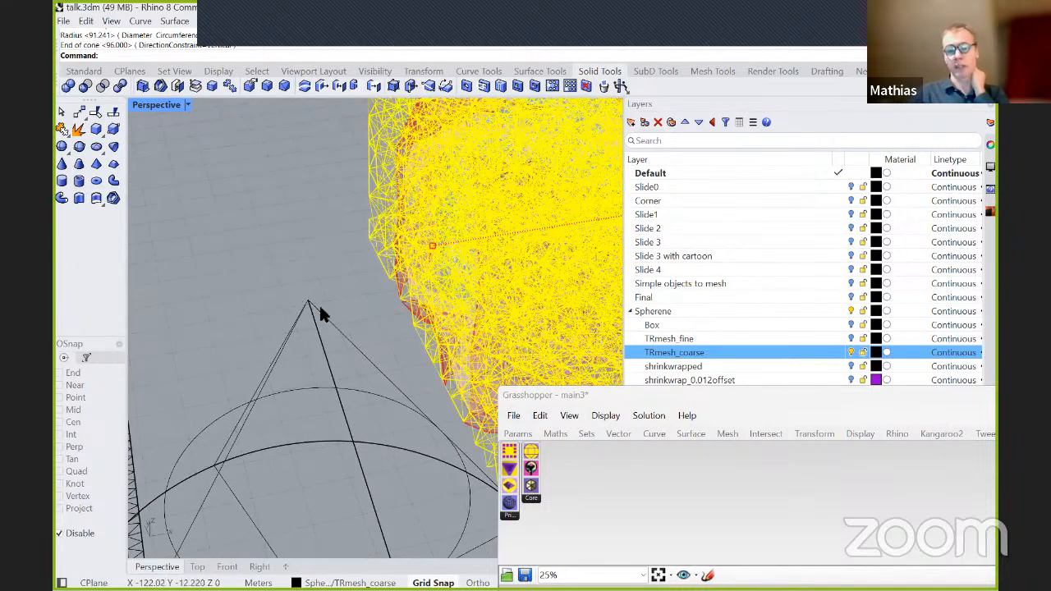
pyautogui.scroll(-2, 320, 310)
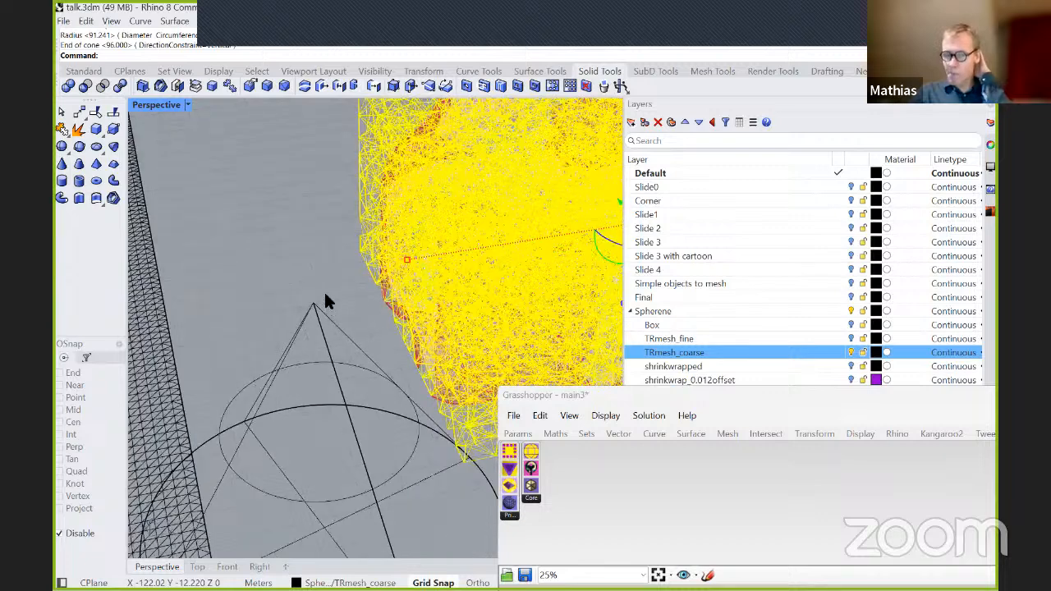
pyautogui.scroll(-2, 330, 304)
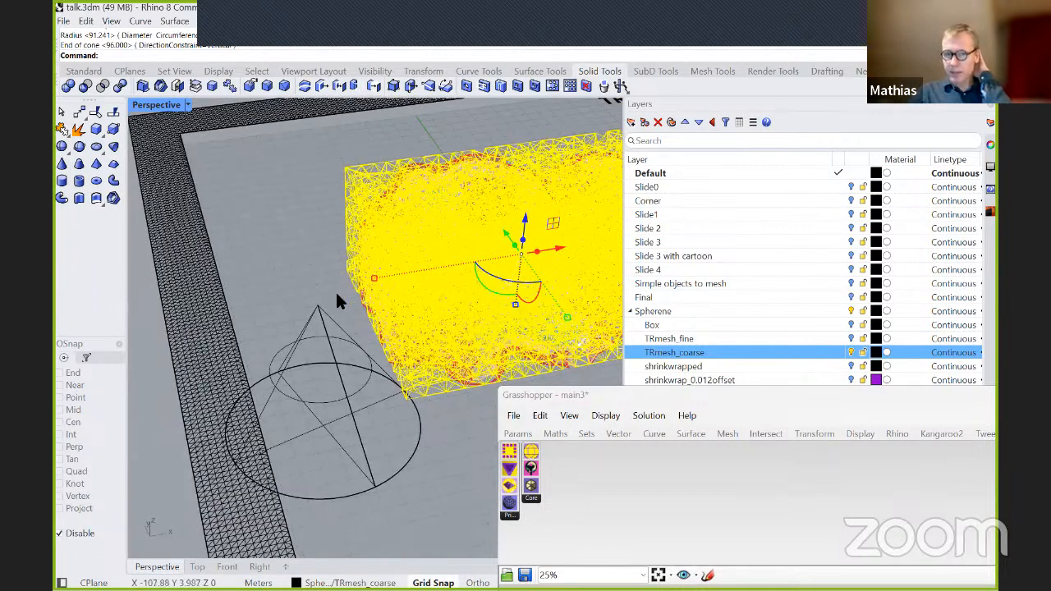
pyautogui.scroll(8, 331, 310)
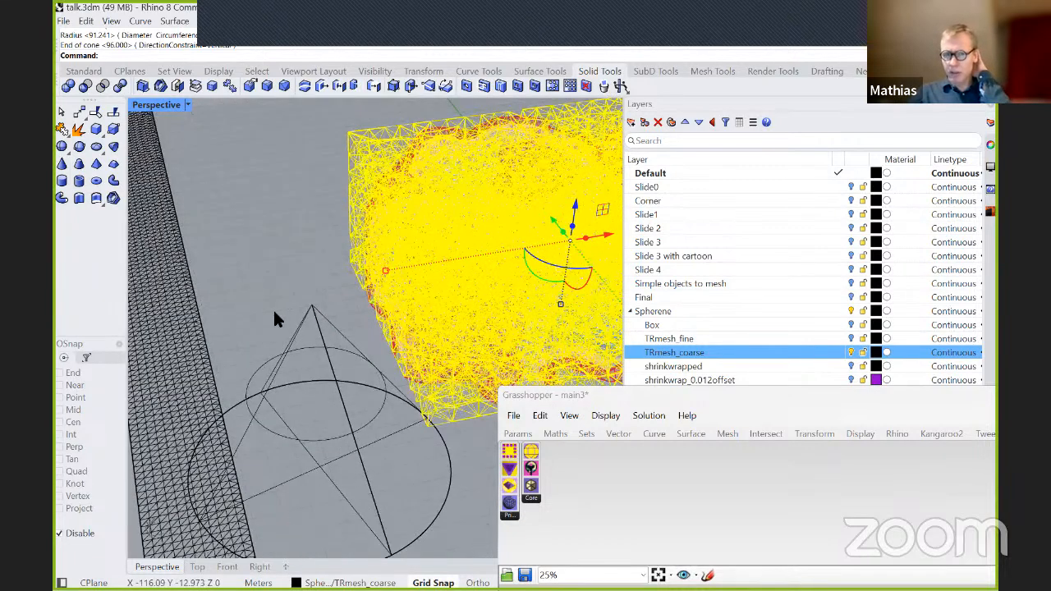
pyautogui.scroll(-2, 246, 279)
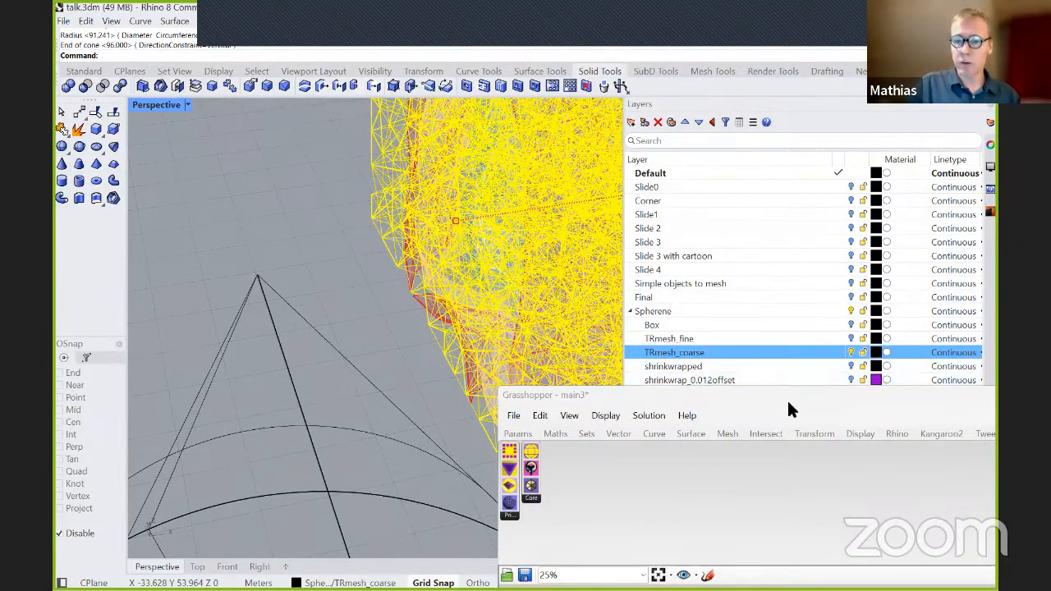
# Get the Grasshopper window out of the way and show the TRmesh meshing settings instead of the layer list.
pyautogui.click(891, 173)
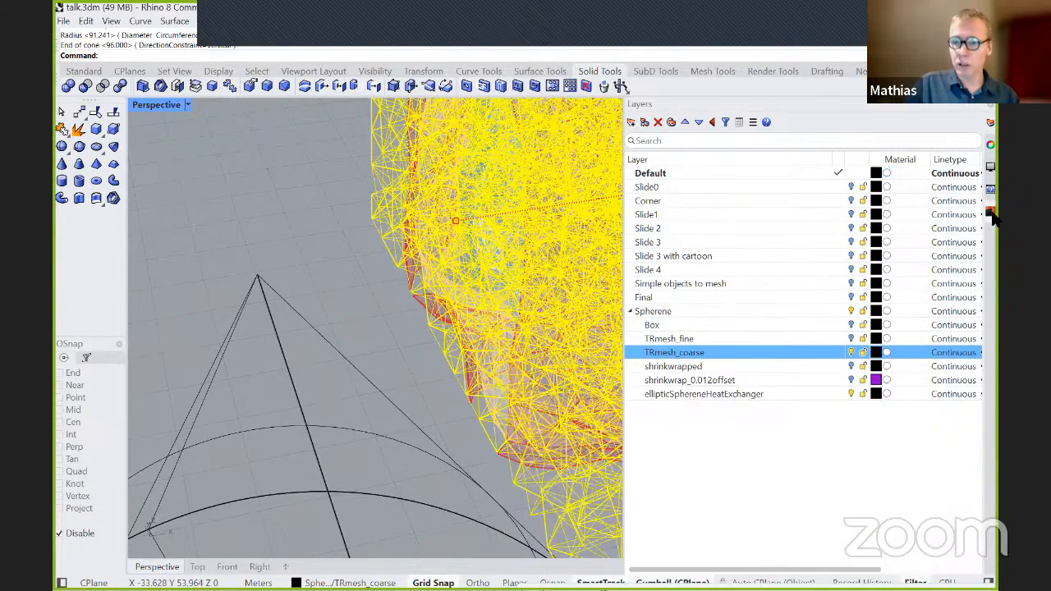
pyautogui.click(990, 212)
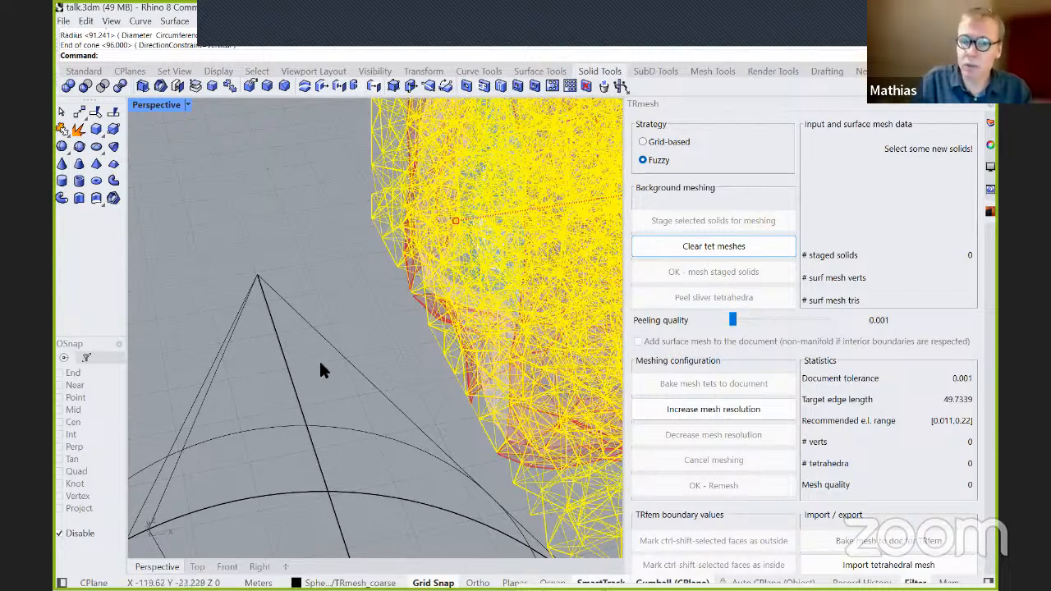
pyautogui.moveTo(210, 377); pyautogui.dragTo(297, 461, button='right')
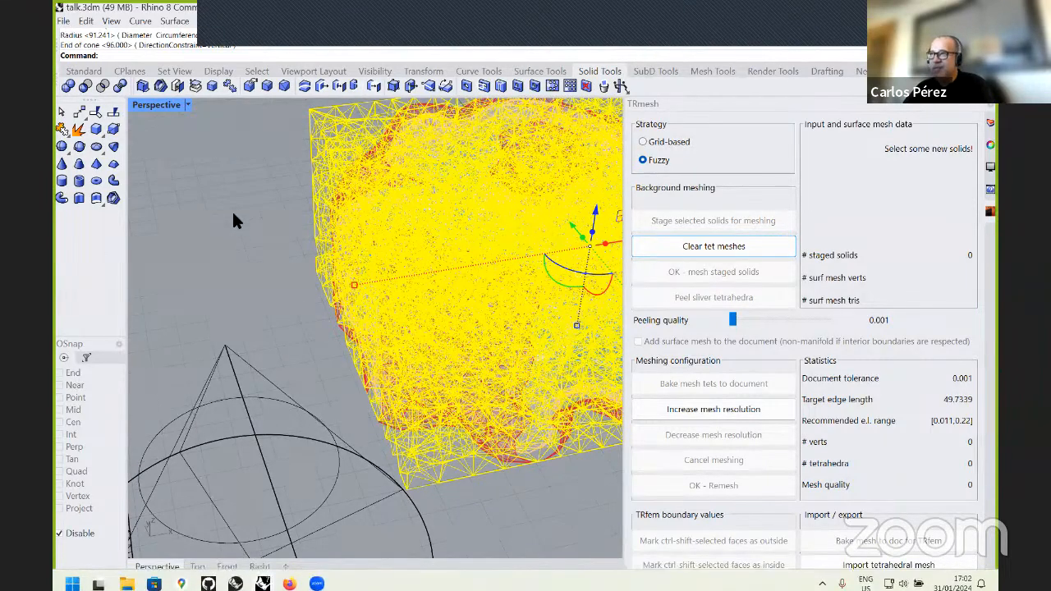
# Deselect the coarse tetrahedral mesh and turn off the TRmesh_coarse layer to inspect the isosurfaces on their own.
pyautogui.click(243, 266)
pyautogui.scroll(-5, 245, 265)
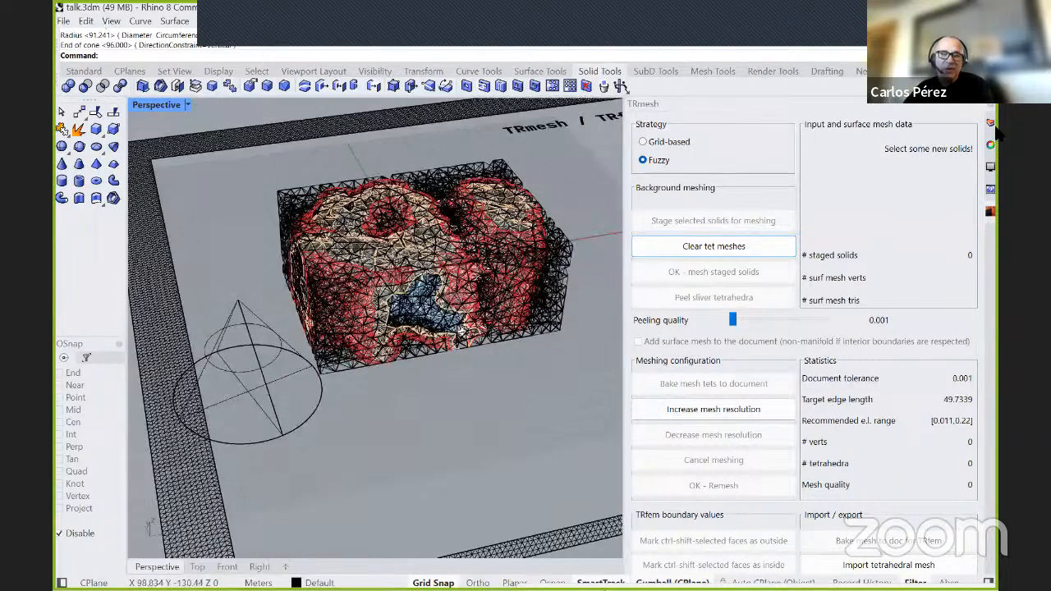
pyautogui.click(991, 122)
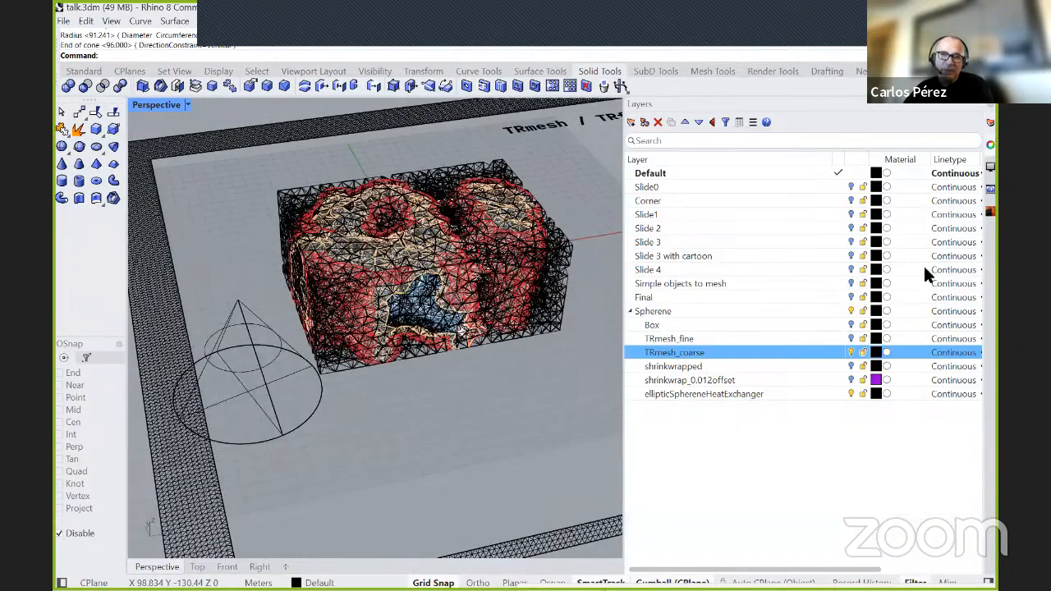
pyautogui.click(852, 353)
pyautogui.scroll(6, 386, 226)
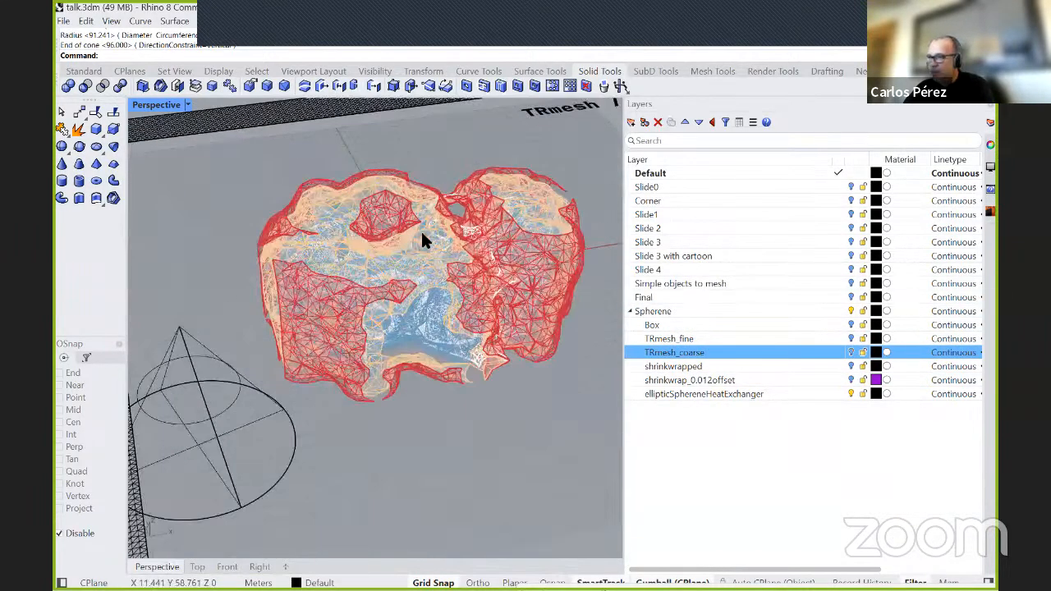
pyautogui.moveTo(411, 329); pyautogui.dragTo(369, 308, button='right')
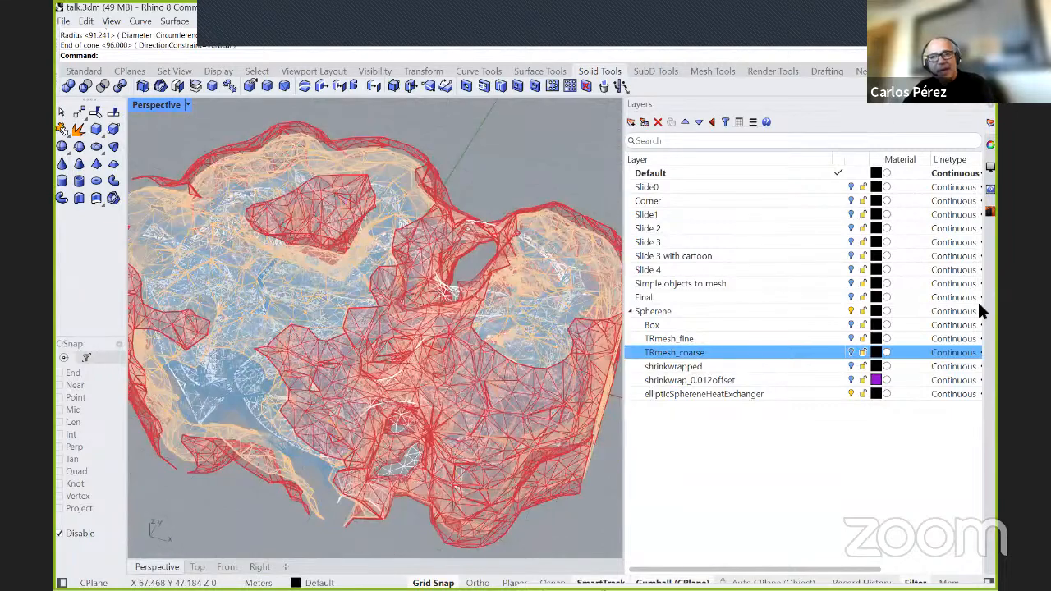